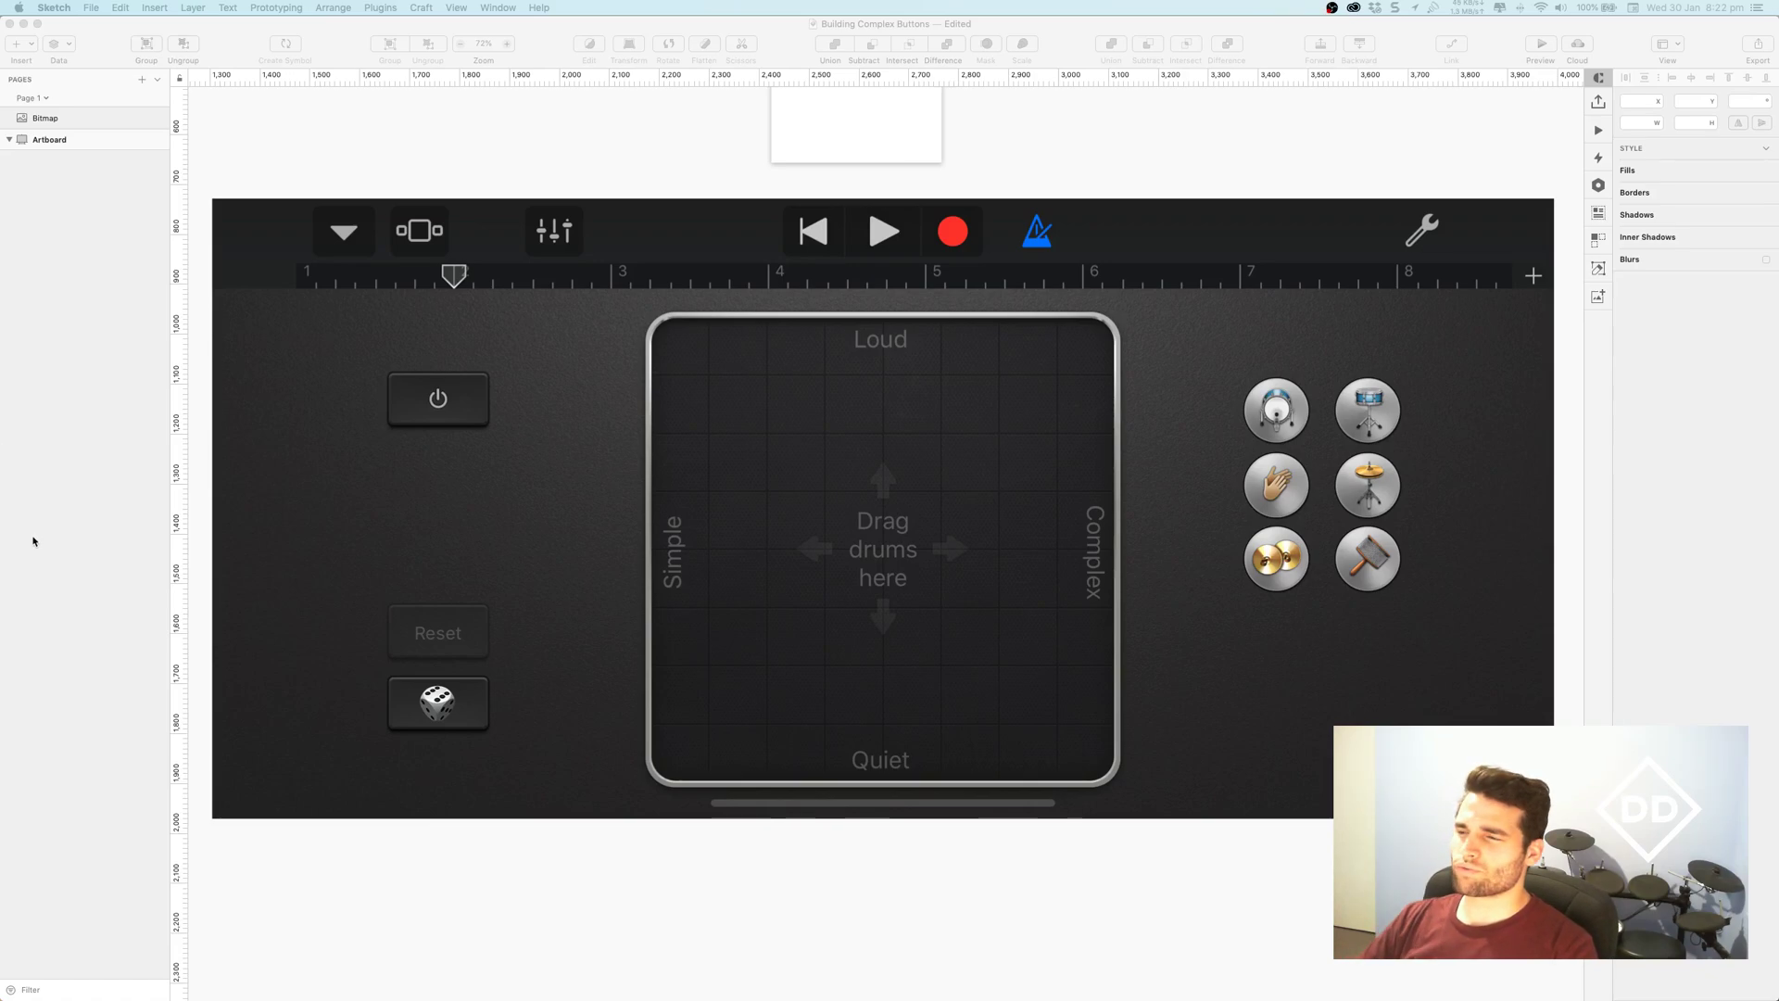
# Mask the screenshot bitmap with a rectangle of about 2103 × 819 px that excludes the toolbar and outer edges.
pyautogui.click(421, 418)
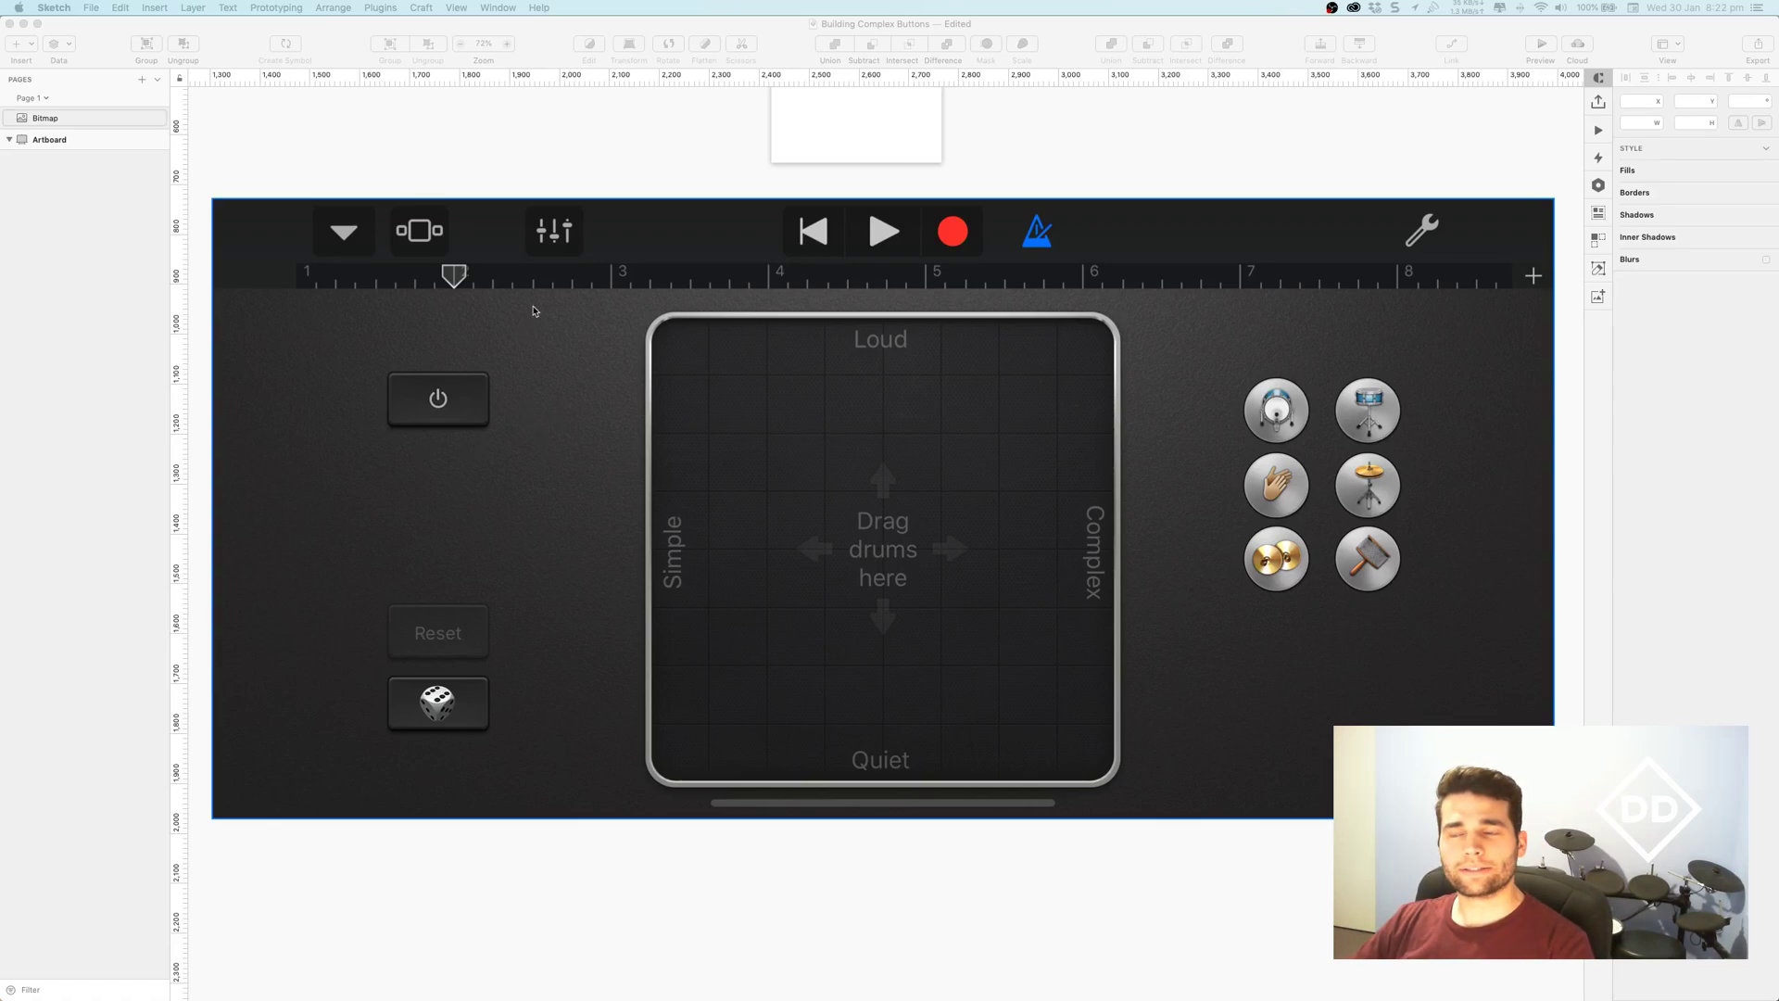
pyautogui.click(560, 151)
pyautogui.scroll(1, 492, 397)
pyautogui.hscroll(-1, 491, 396)
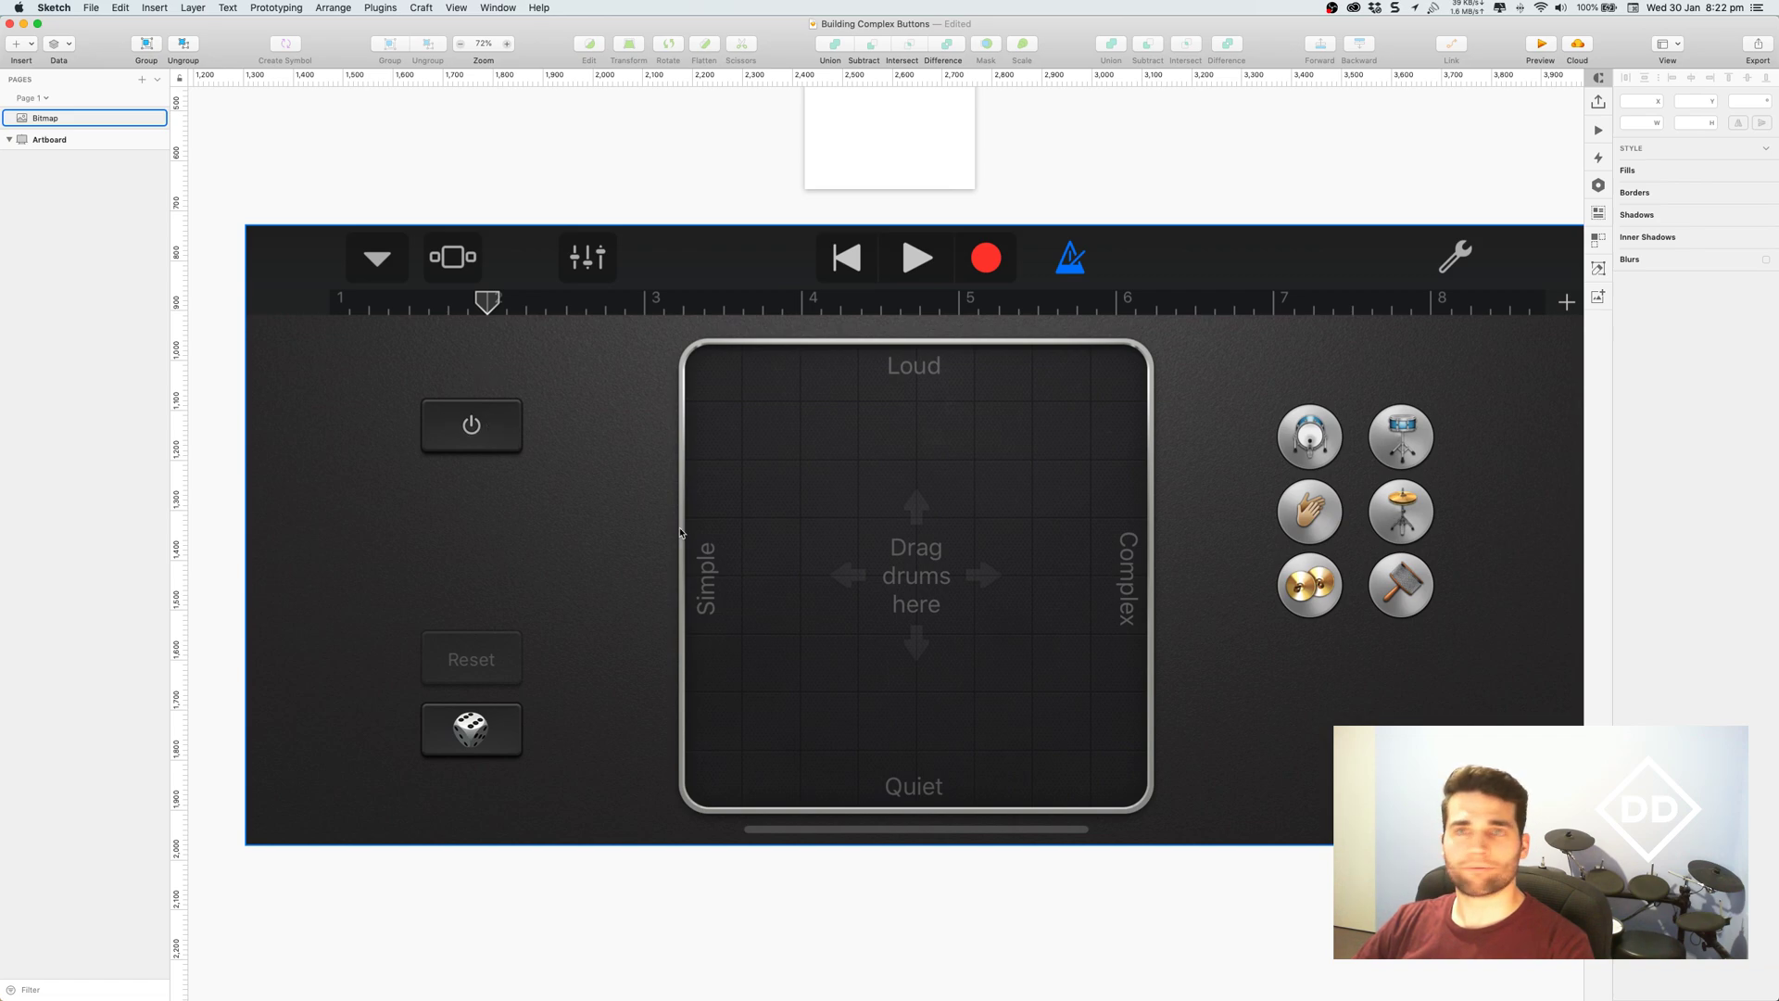
pyautogui.click(616, 449)
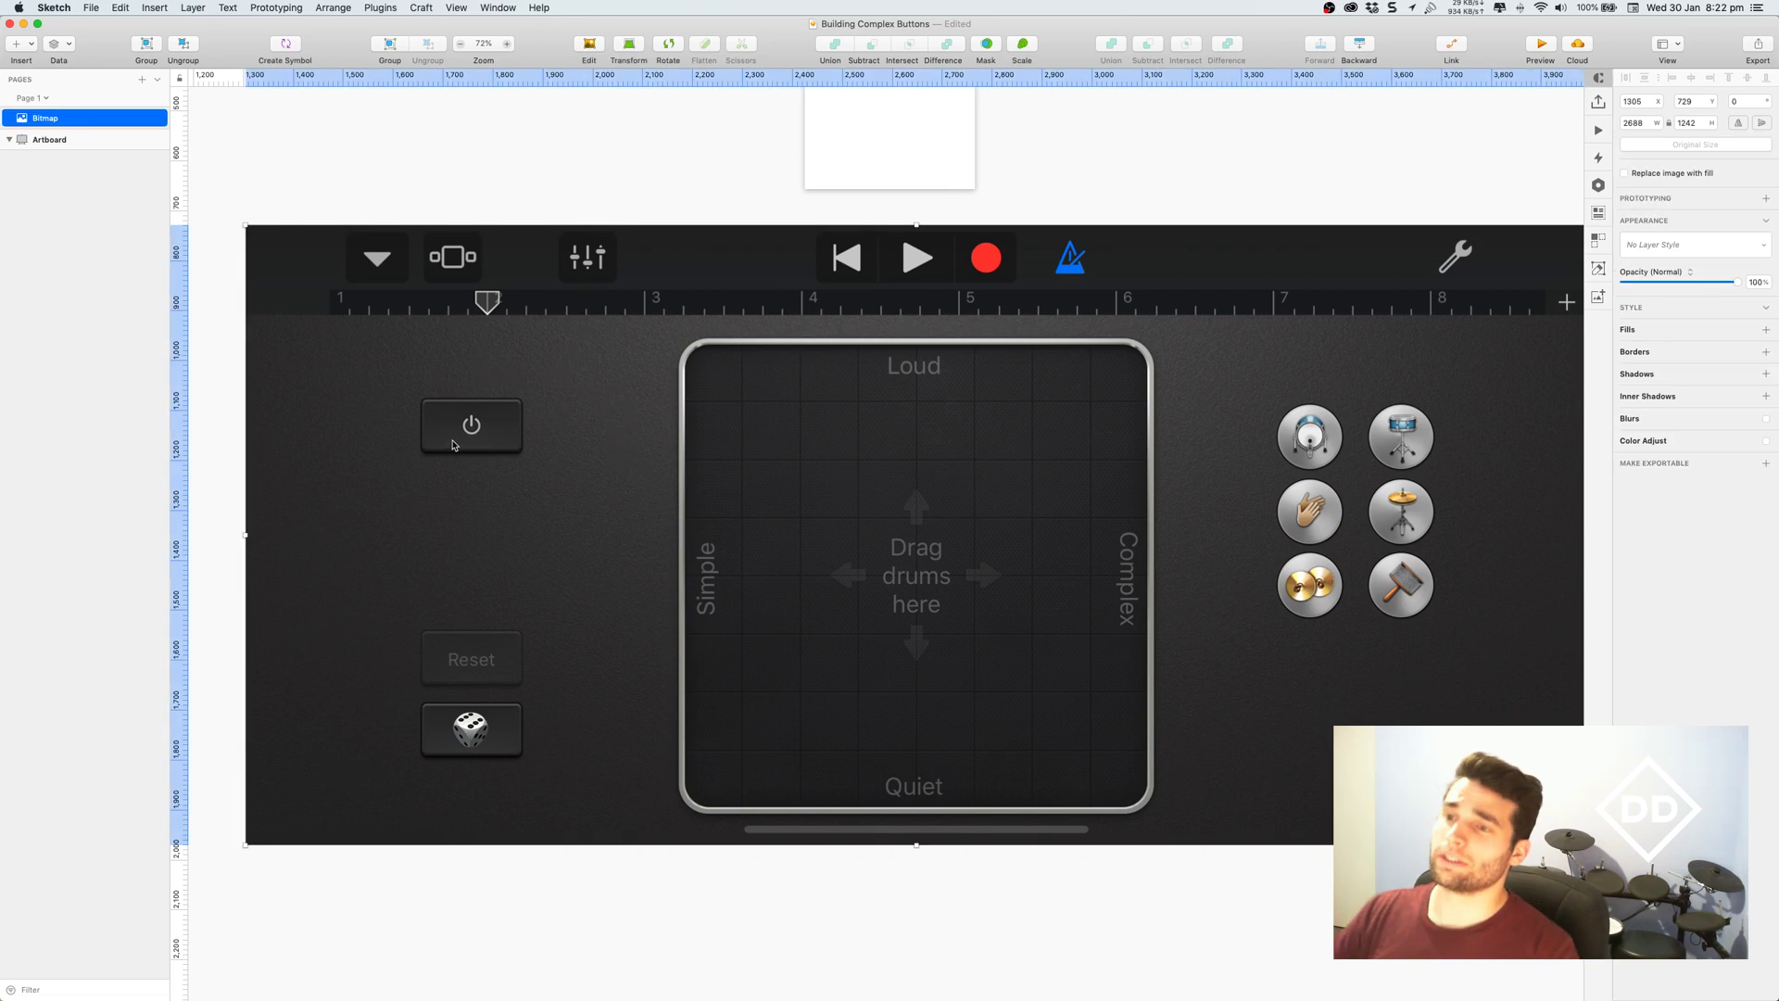
pyautogui.scroll(5, 413, 405)
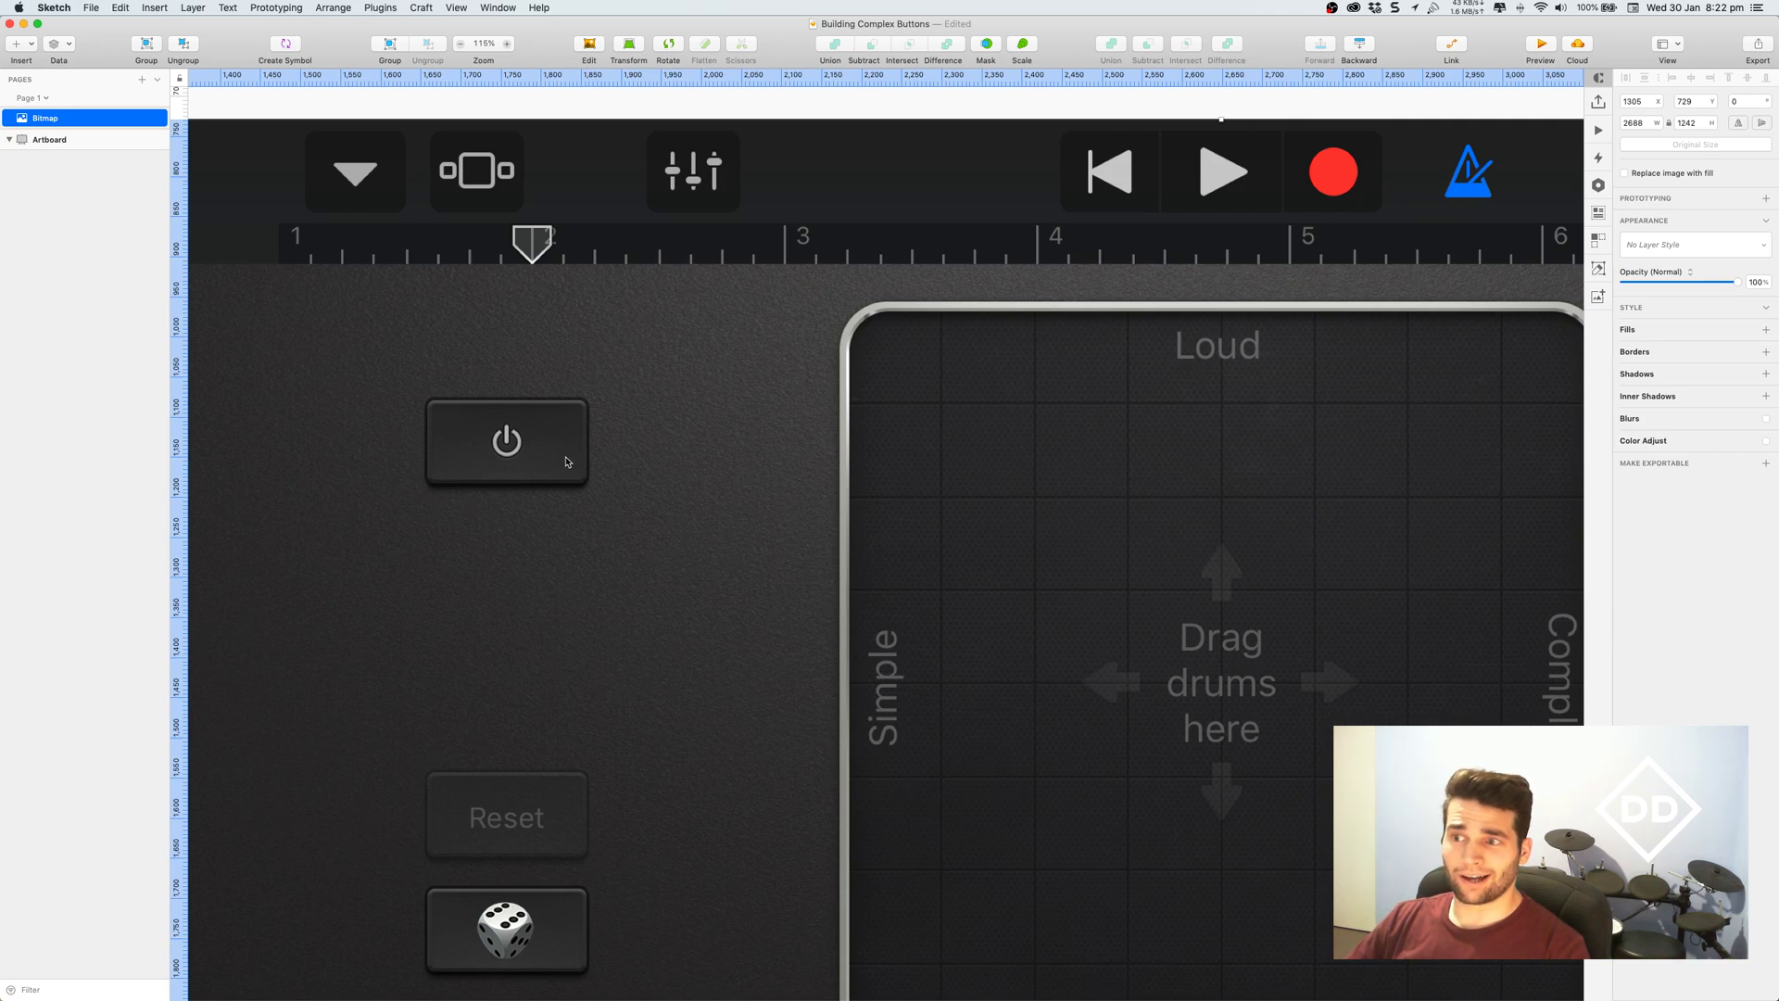
pyautogui.scroll(-5, 662, 479)
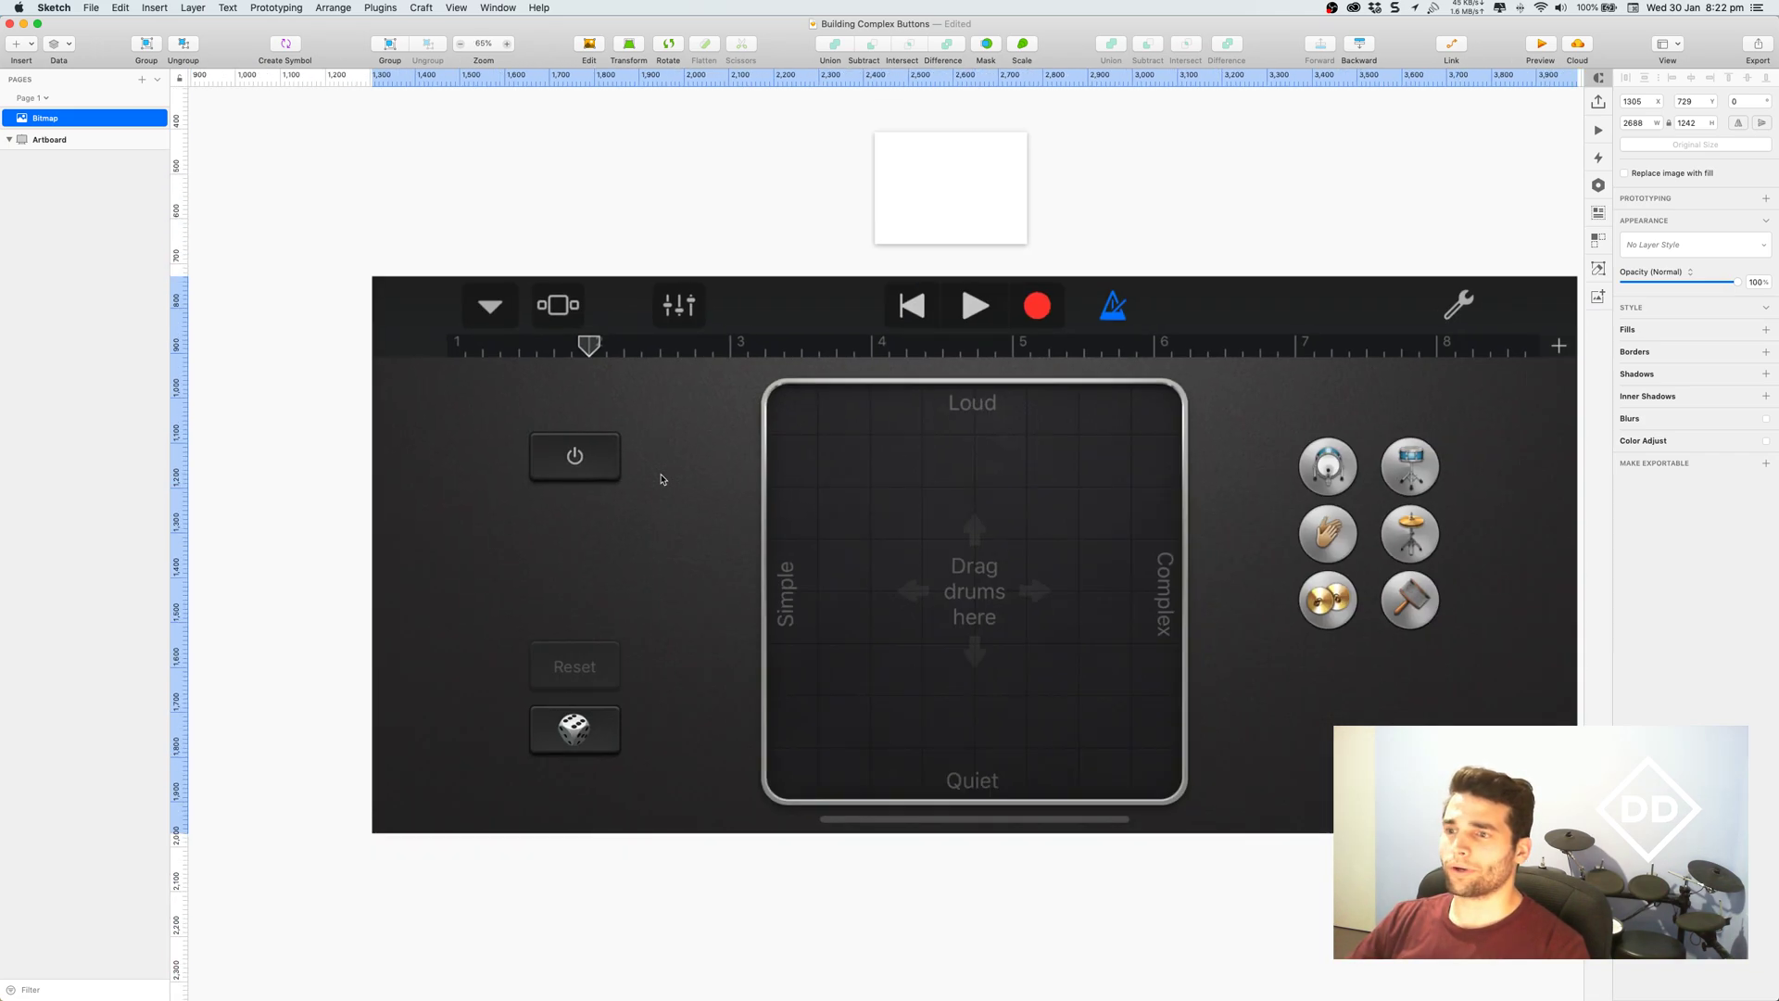
pyautogui.moveTo(418, 275); pyautogui.dragTo(566, 408)
pyautogui.click(991, 50)
pyautogui.click(662, 362)
pyautogui.hscroll(2, 770, 326)
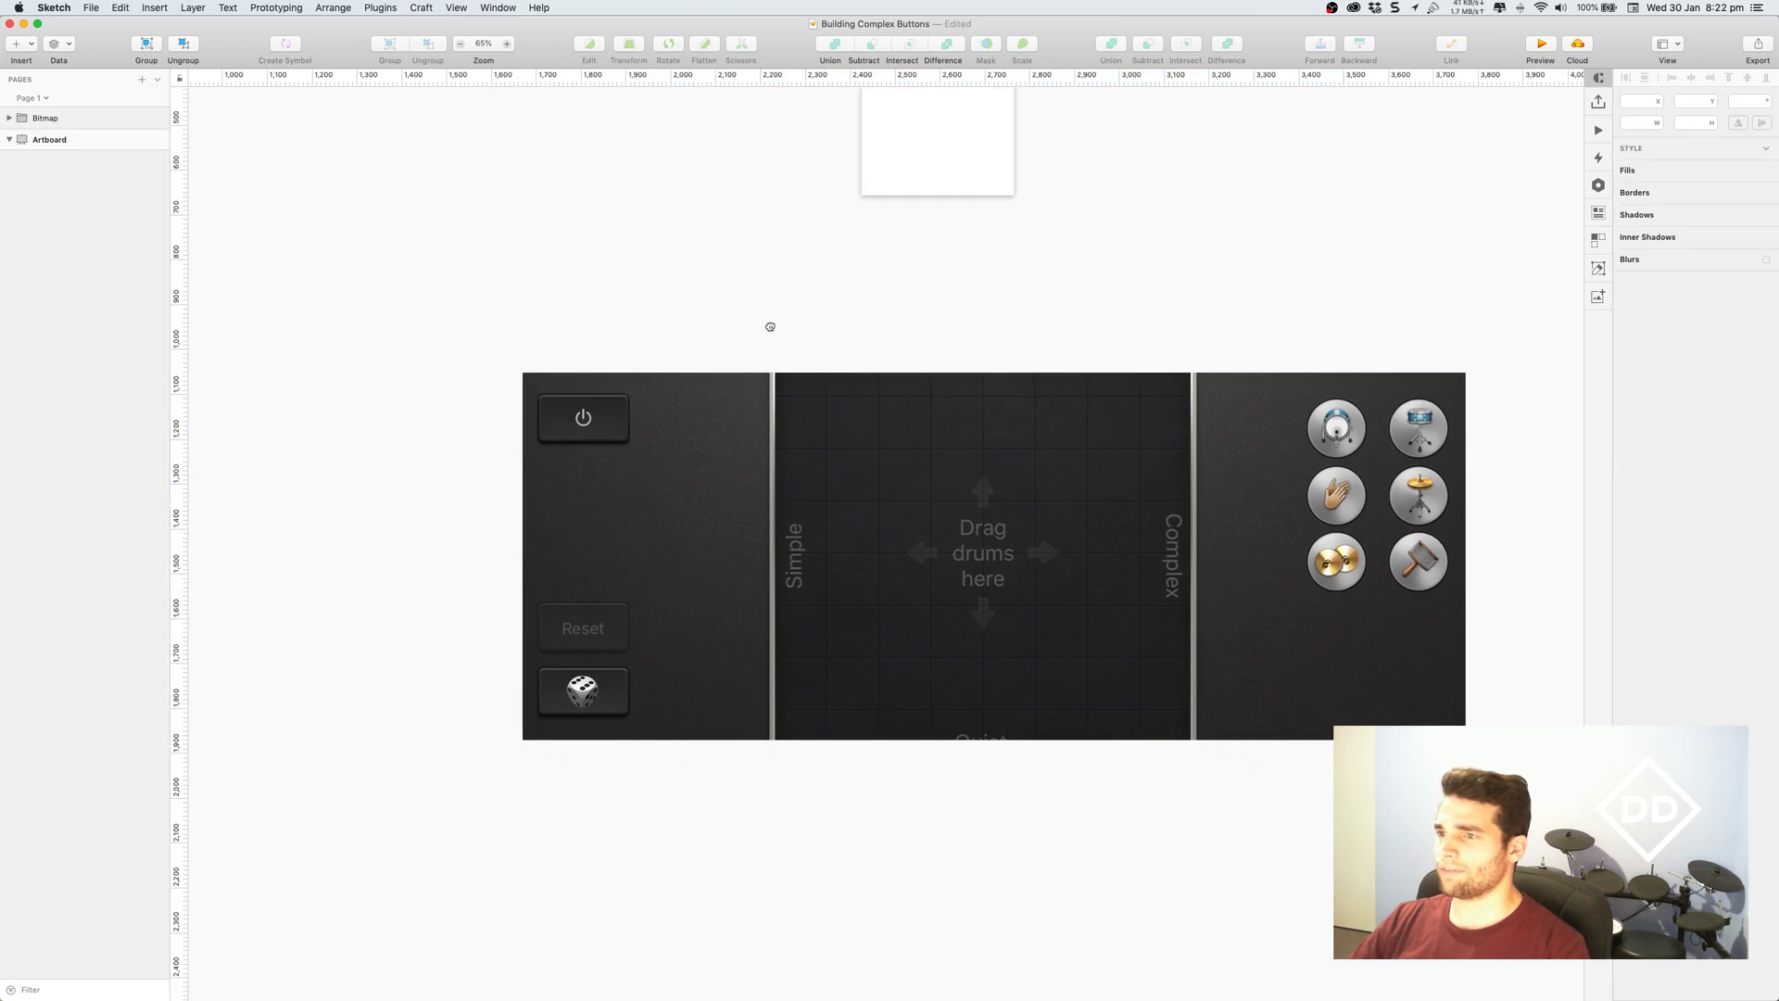
# Shrink the bitmap's mask to about 276 × 204 px so it frames only the power button.
pyautogui.click(519, 371)
pyautogui.click(9, 118)
pyautogui.click(49, 148)
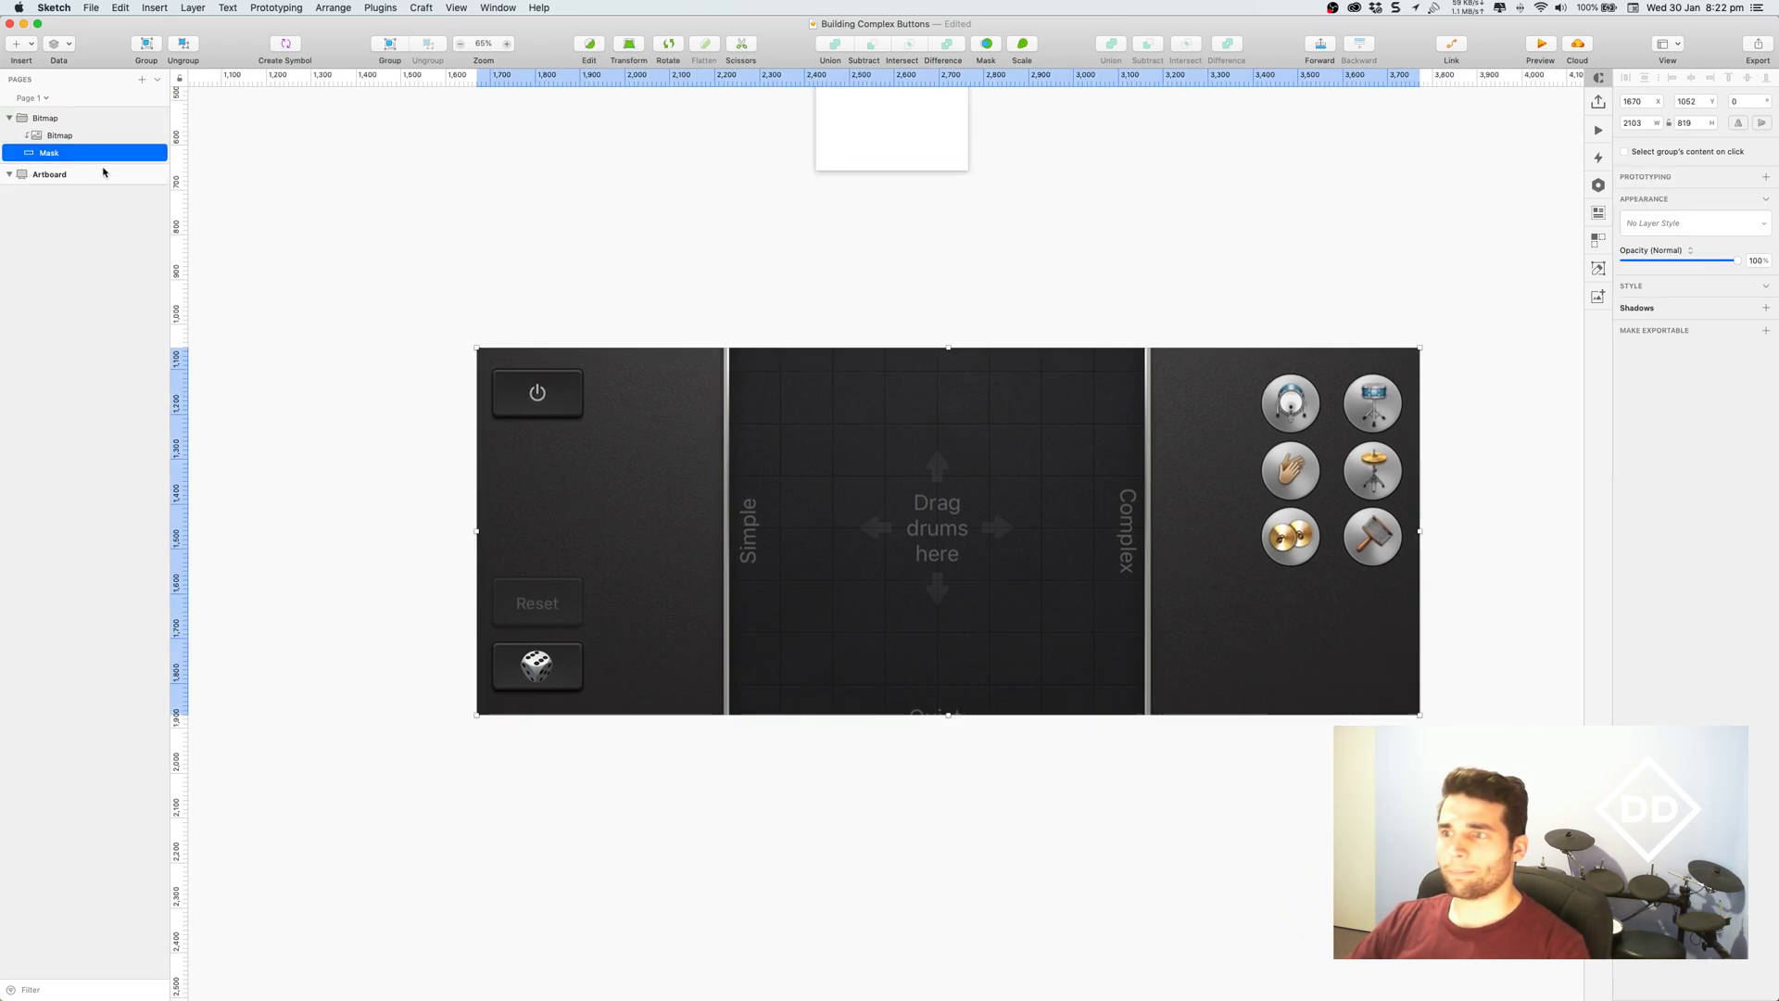
pyautogui.moveTo(1408, 708); pyautogui.dragTo(645, 177)
# Move the cropped power button group next to the empty artboard as a side-by-side reference.
pyautogui.click(611, 250)
pyautogui.moveTo(782, 235); pyautogui.dragTo(747, 492)
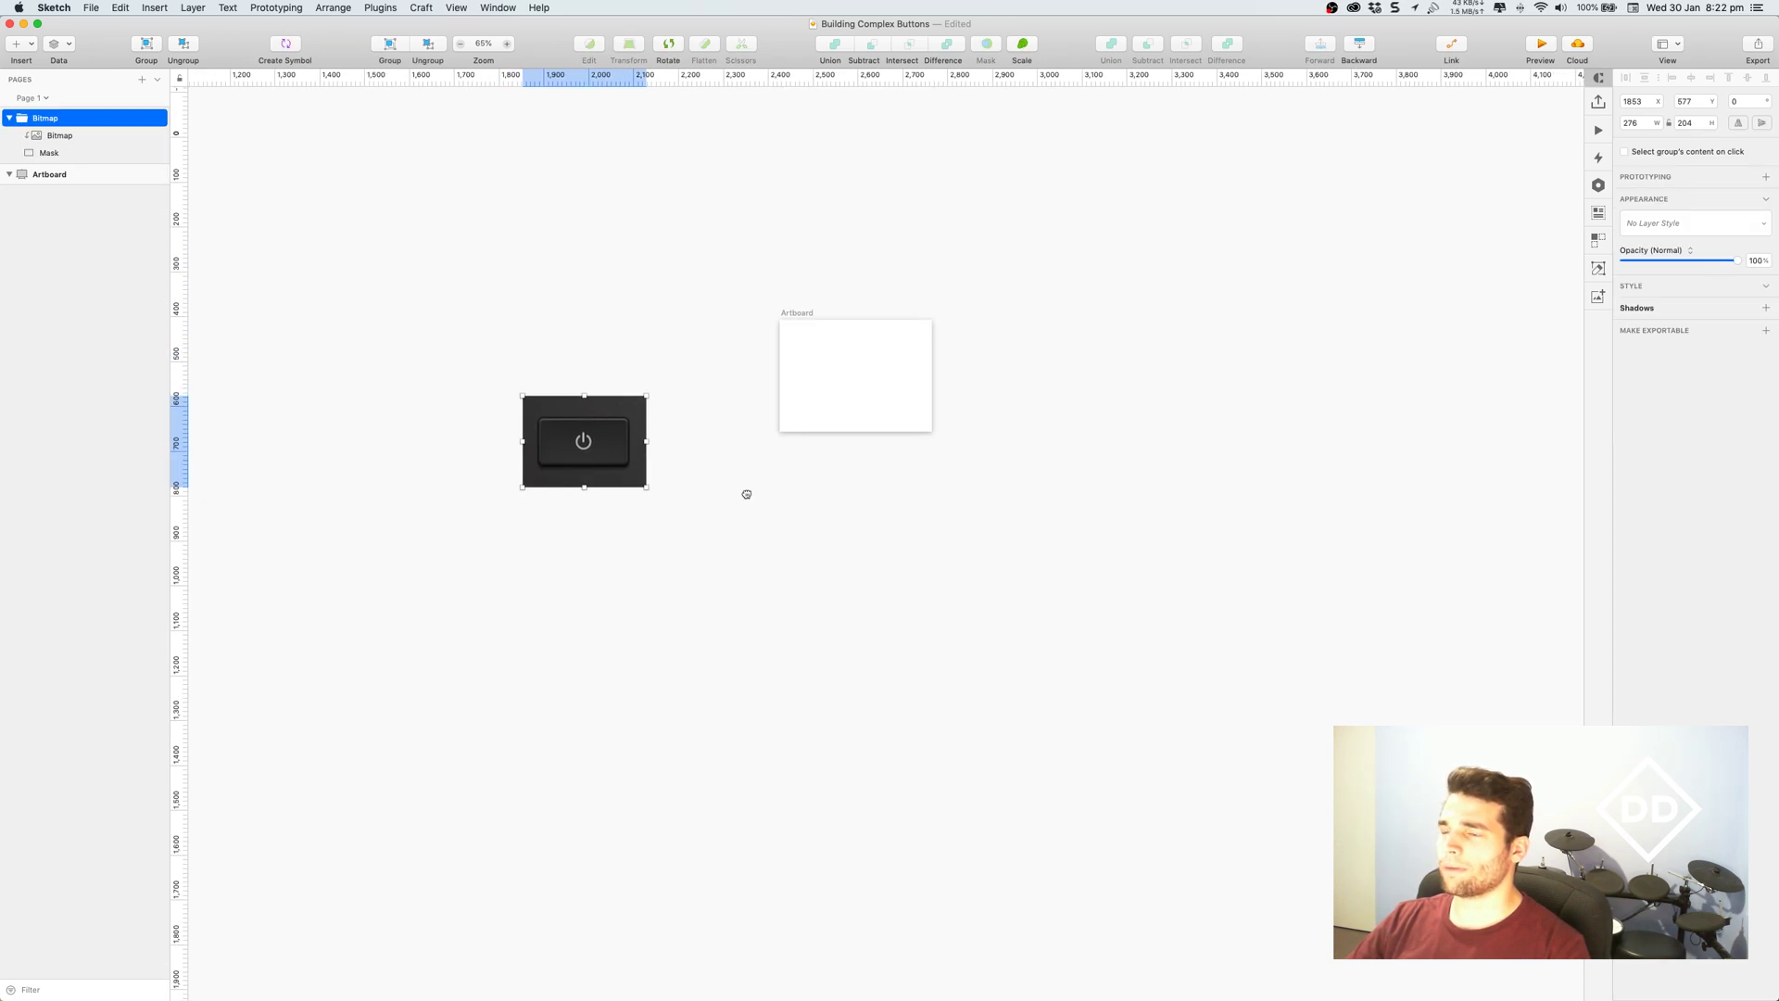
pyautogui.moveTo(616, 445); pyautogui.dragTo(700, 391)
pyautogui.click(724, 243)
pyautogui.scroll(5, 746, 343)
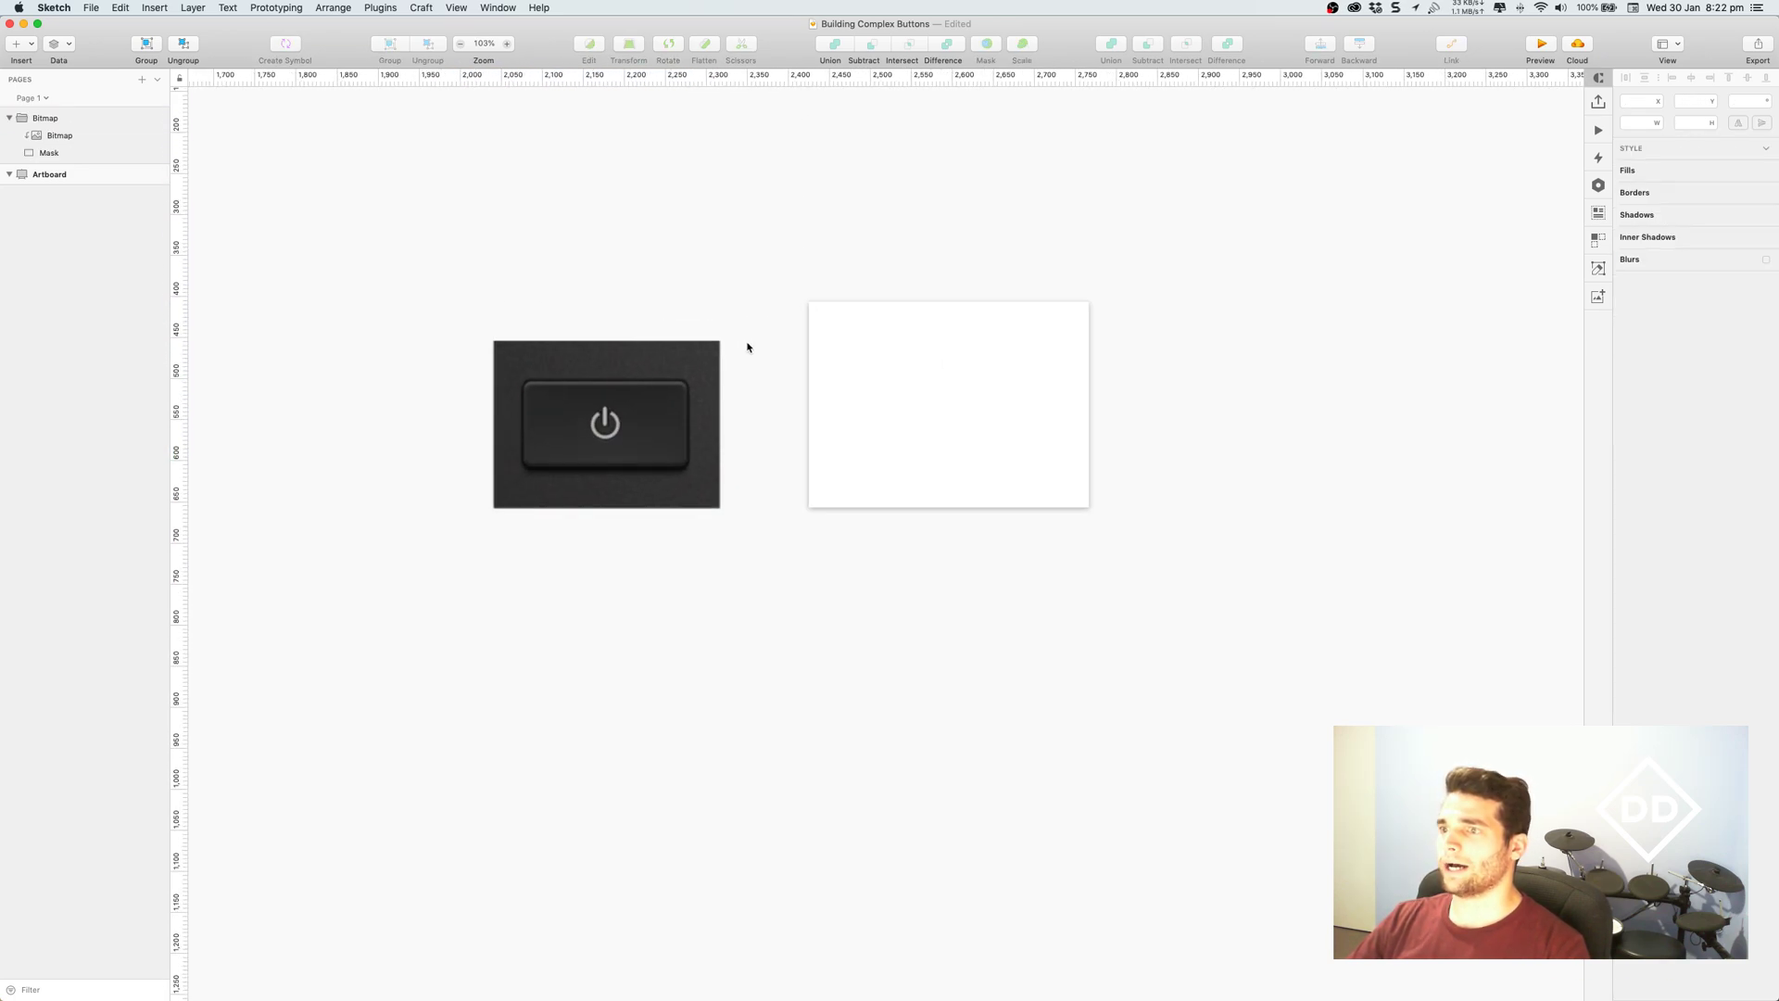
pyautogui.moveTo(636, 457); pyautogui.dragTo(670, 433)
pyautogui.click(771, 244)
pyautogui.moveTo(771, 244); pyautogui.dragTo(729, 241)
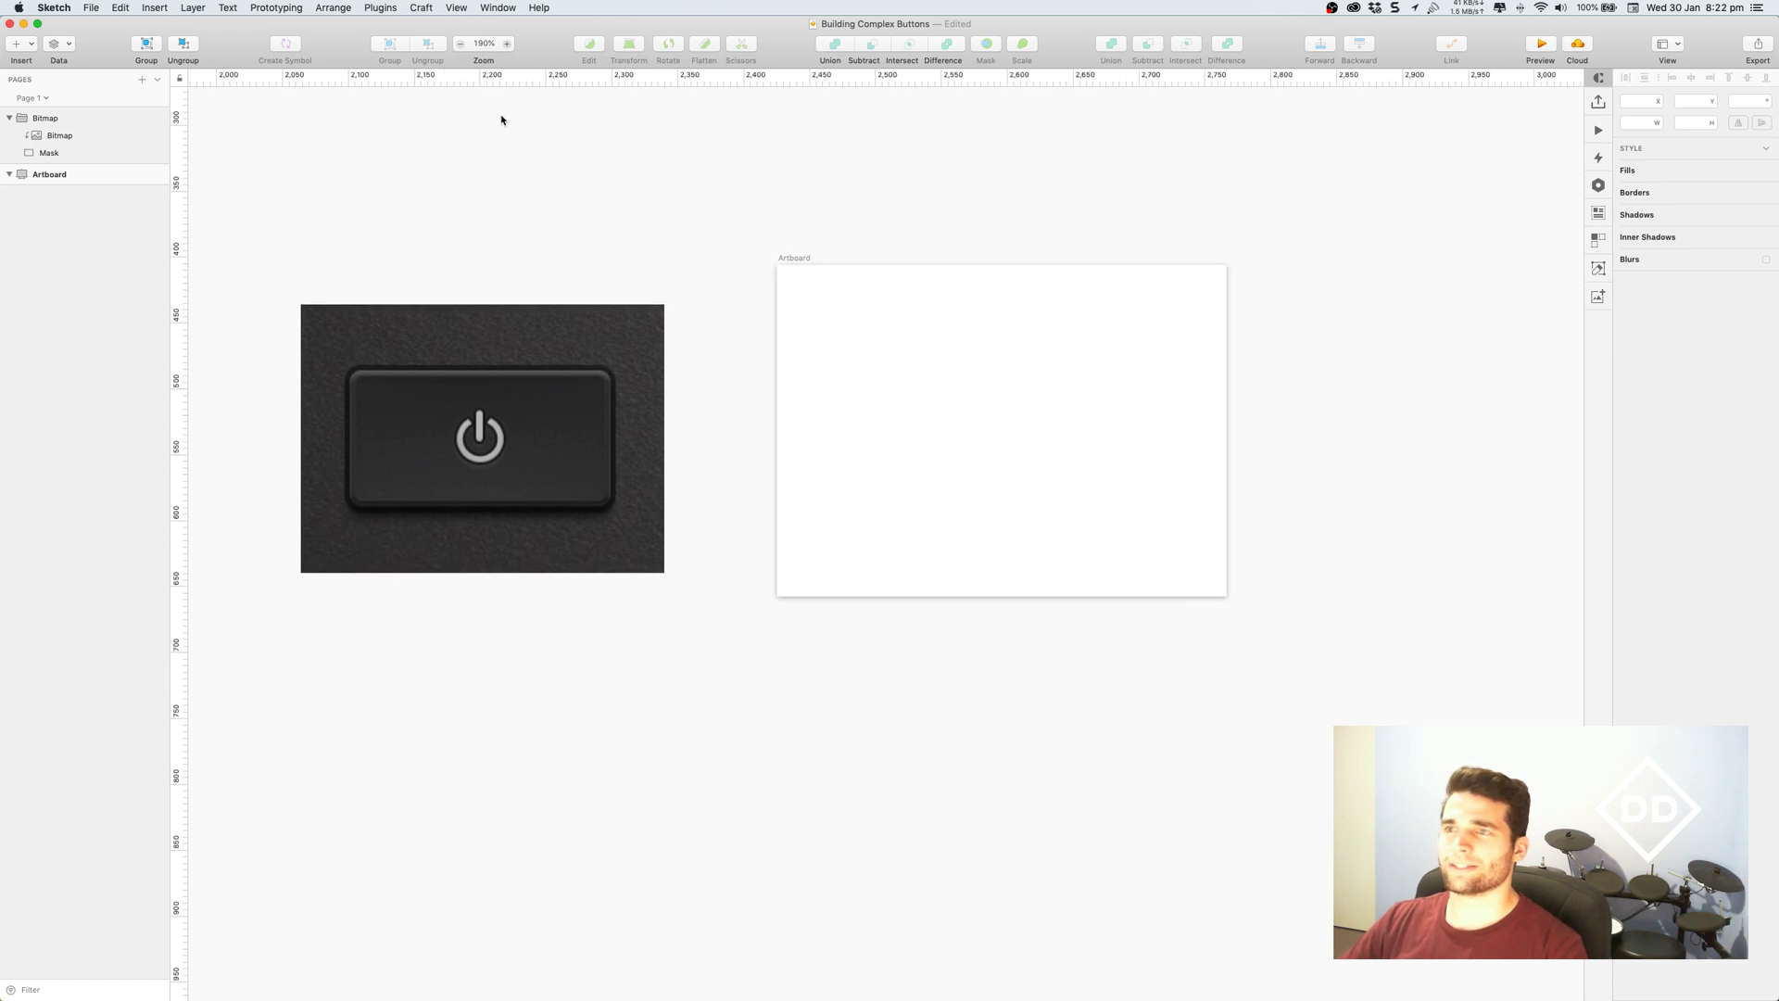
# Draw a rectangle of about 226 × 127 px in the middle of the artboard and turn off its border.
pyautogui.click(18, 43)
pyautogui.click(185, 63)
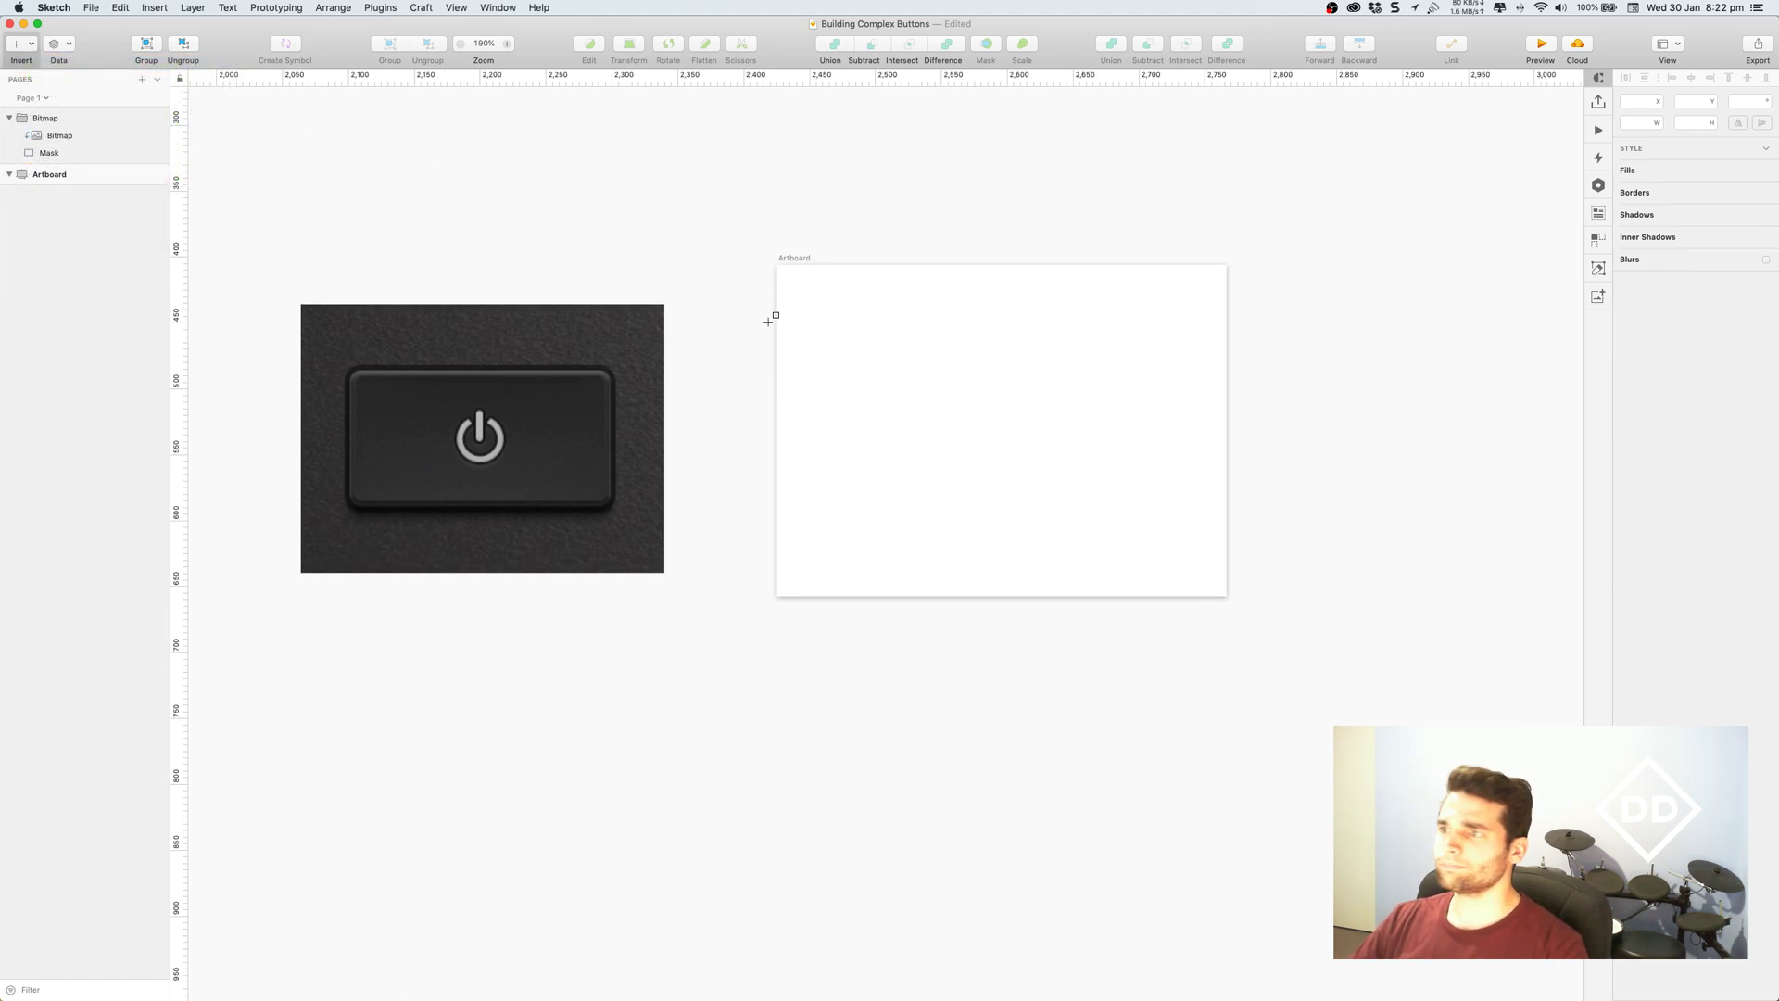
pyautogui.moveTo(852, 325); pyautogui.dragTo(1150, 492)
pyautogui.moveTo(1084, 389); pyautogui.dragTo(1000, 403)
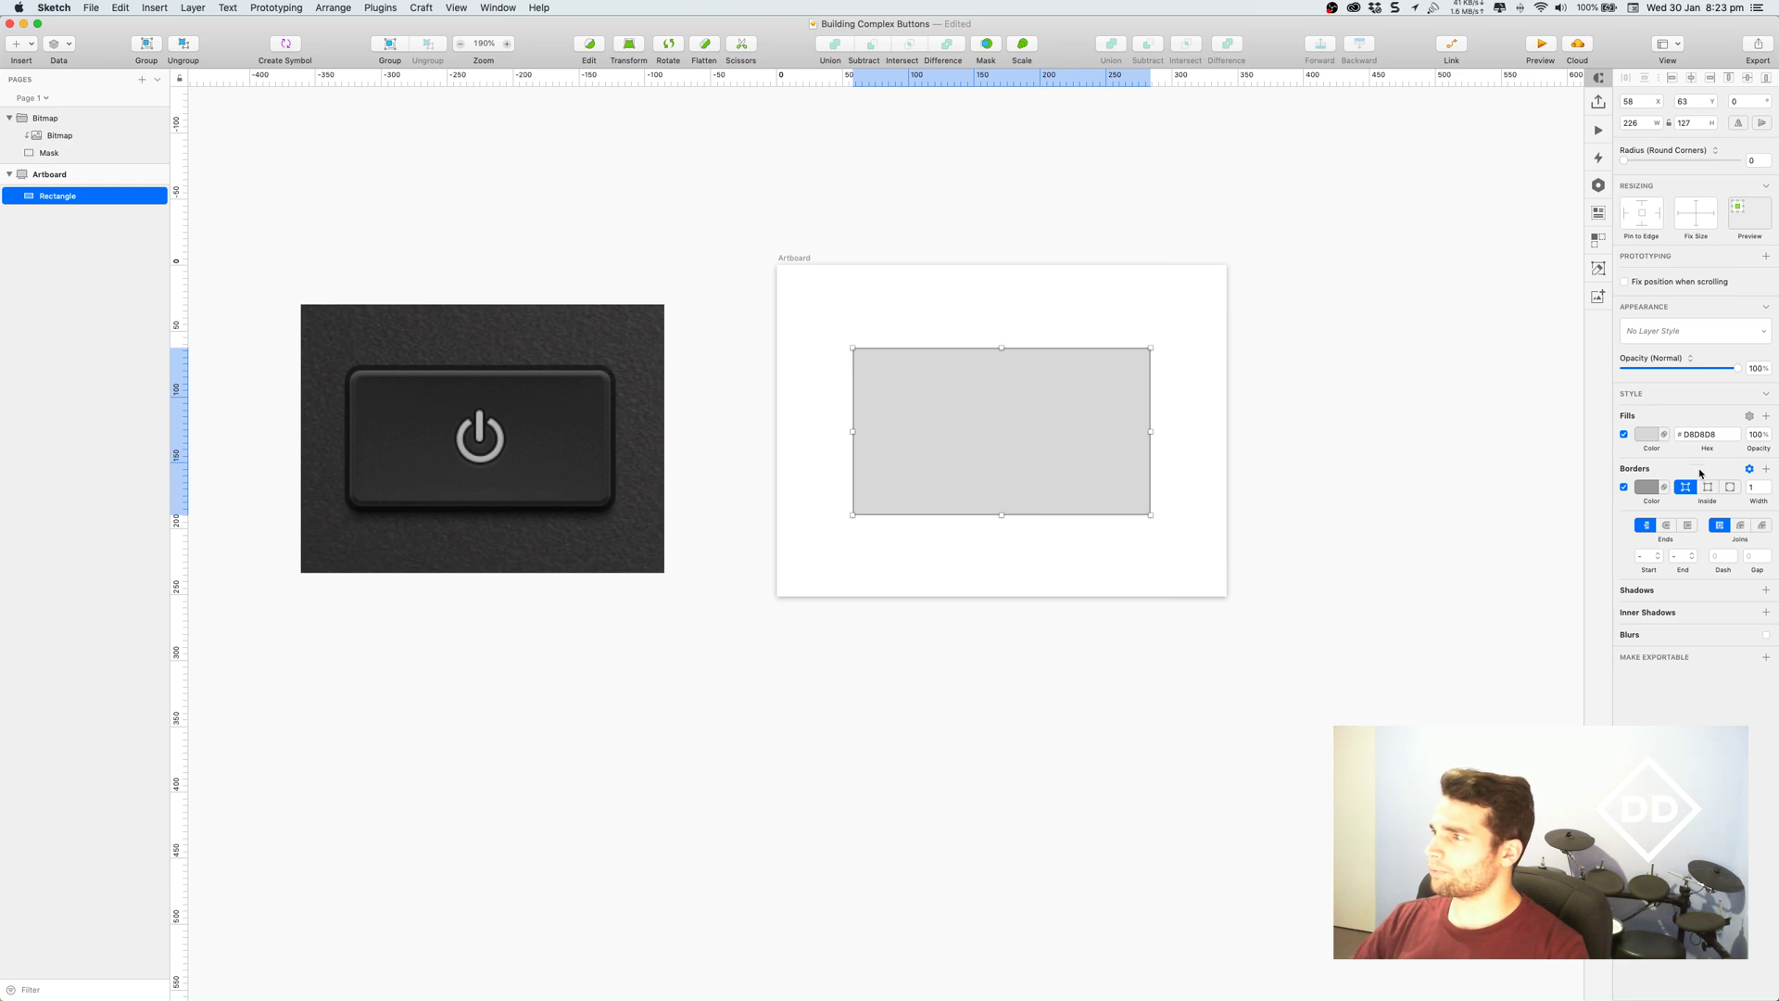
pyautogui.click(1624, 487)
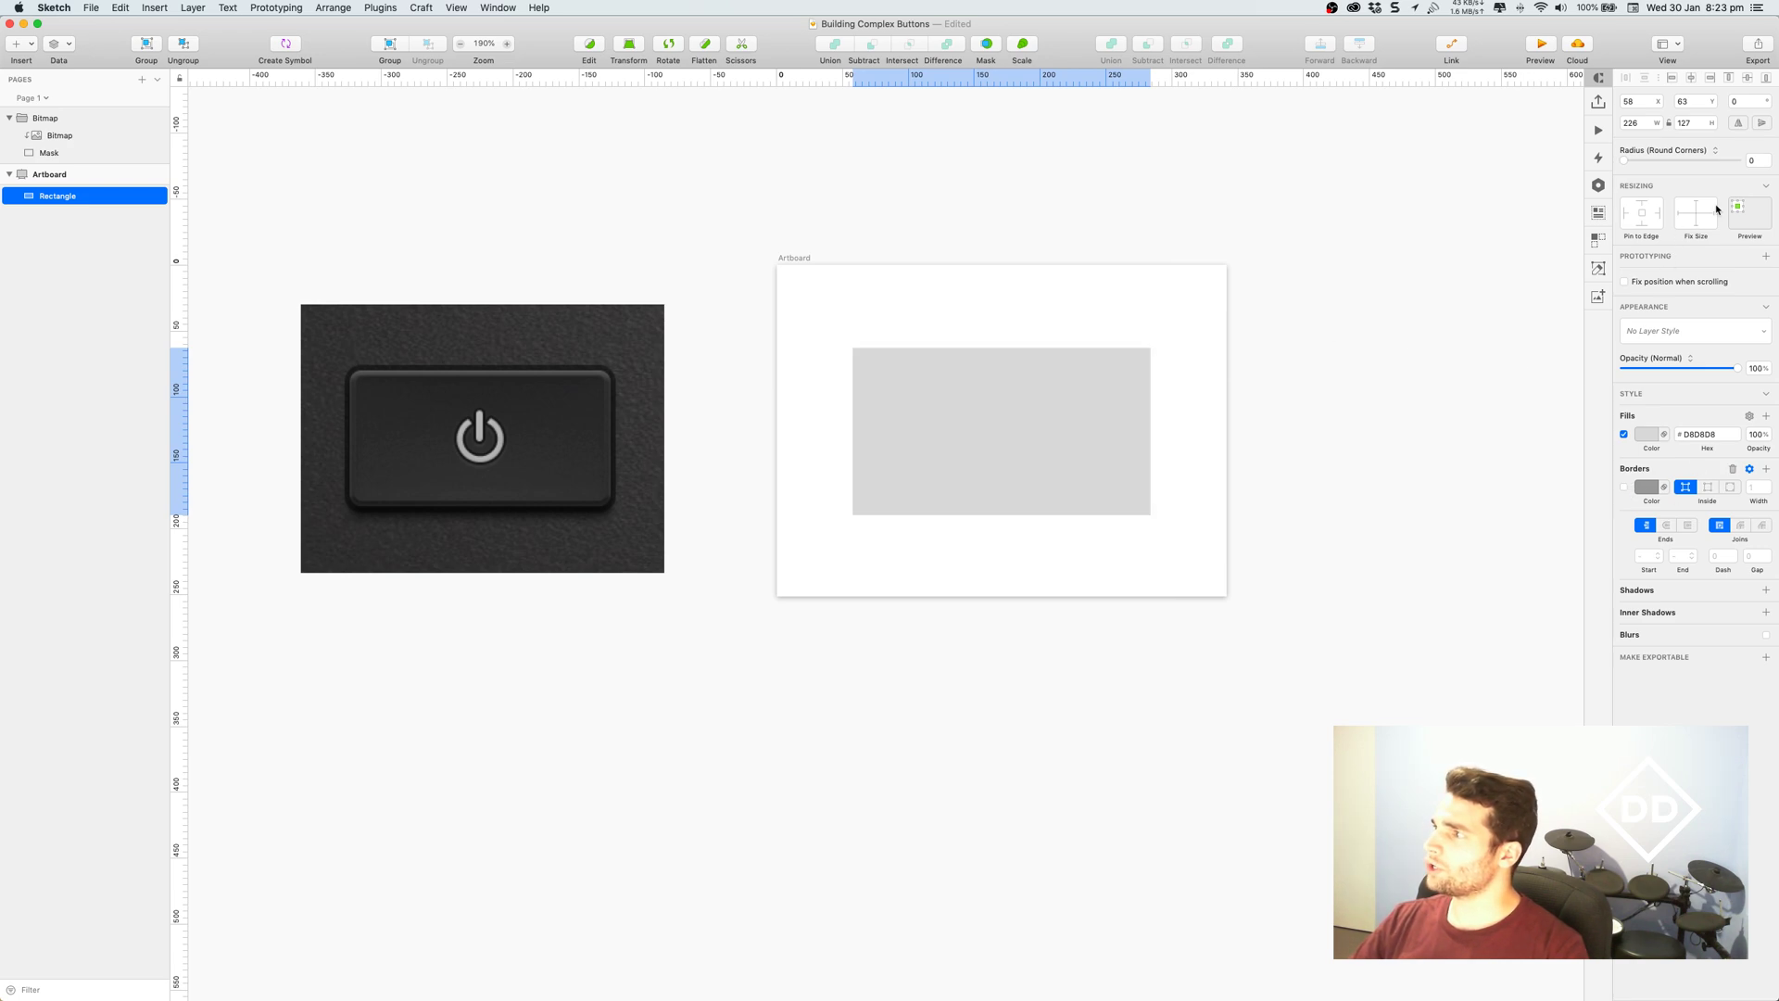
# Set the rectangle's corner radius to 15 and shift the rectangle slightly down in the artboard.
pyautogui.click(1756, 160)
pyautogui.write('15')
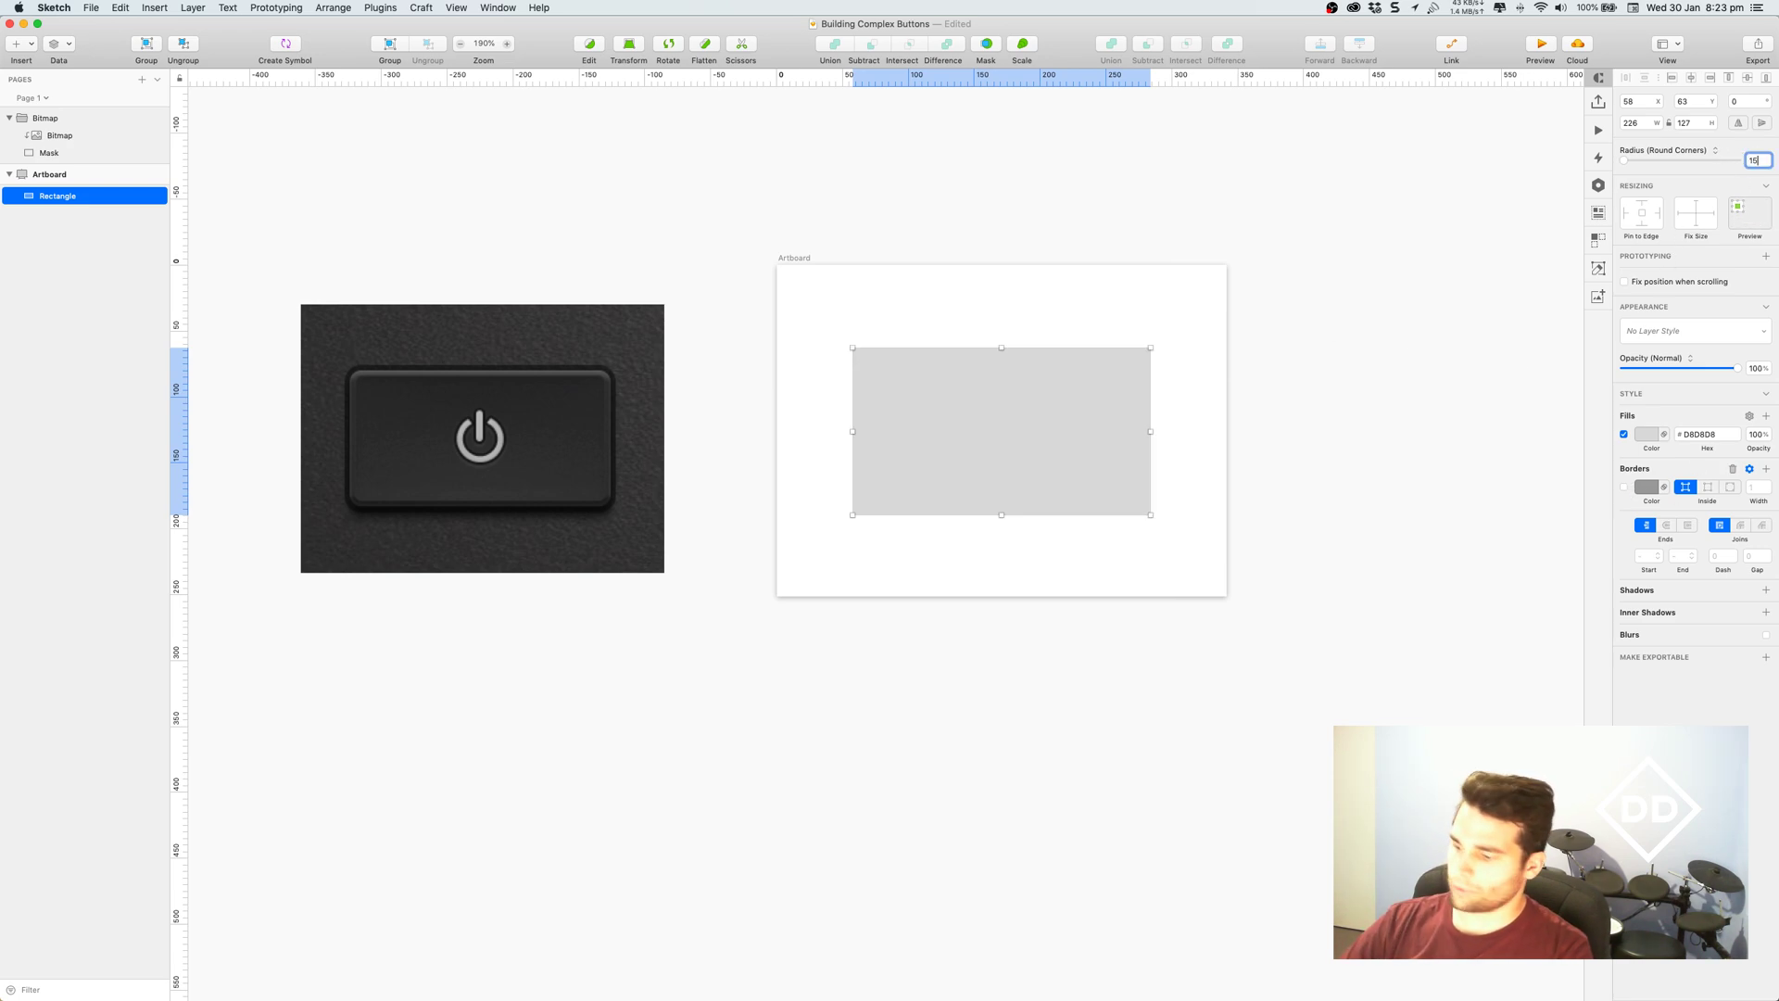
pyautogui.press('Return')
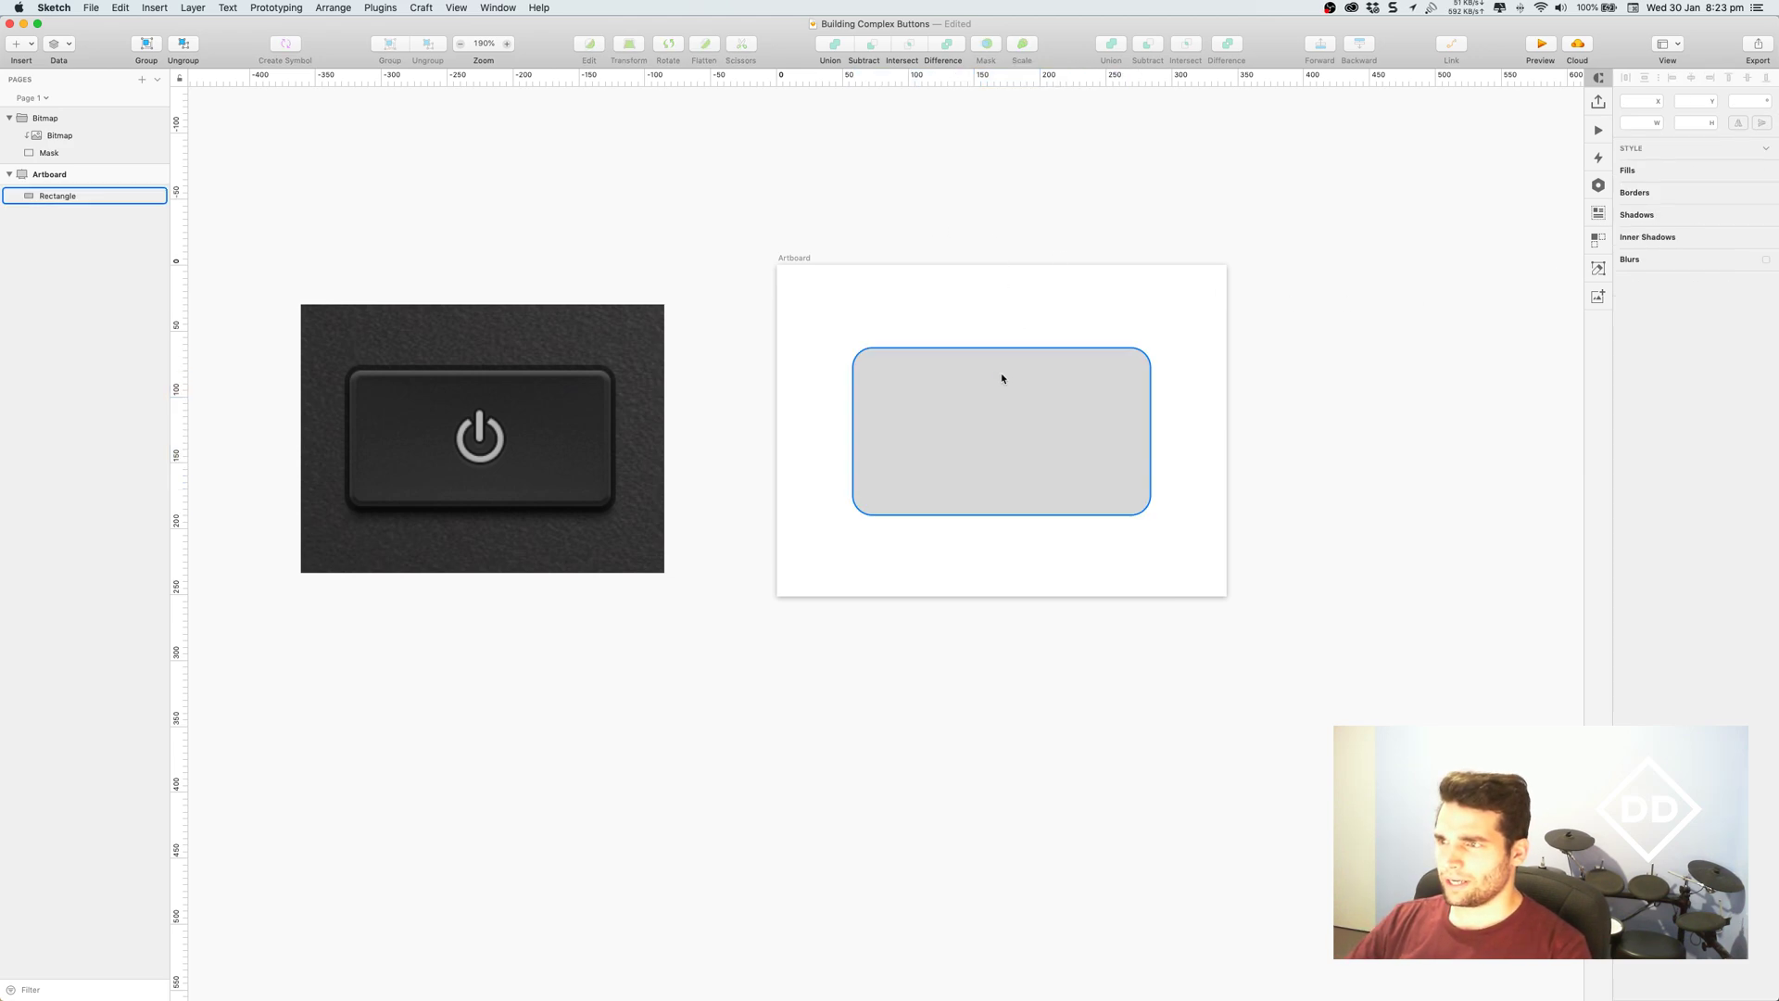
pyautogui.moveTo(1001, 378); pyautogui.dragTo(997, 388)
pyautogui.click(991, 321)
pyautogui.moveTo(1015, 307); pyautogui.dragTo(1034, 281)
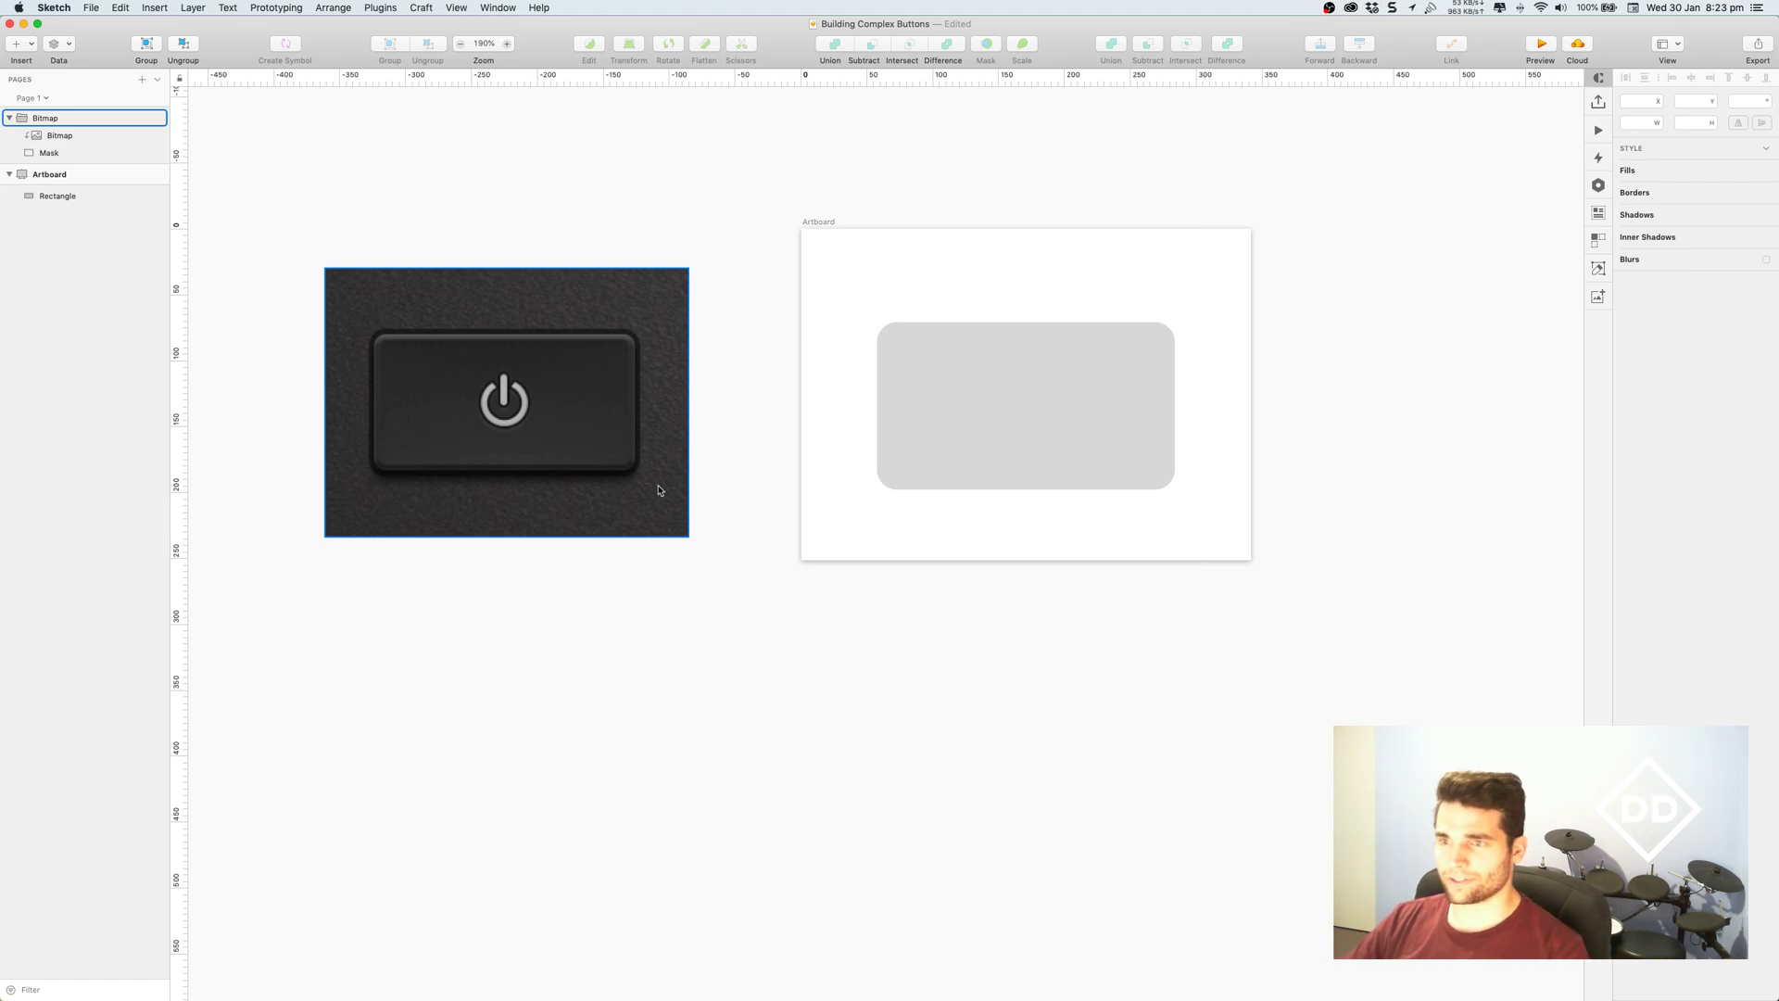
# Fill the rectangle with a linear gradient from #2A2A2C to #363638, sampling both colours from the reference power button.
pyautogui.click(934, 451)
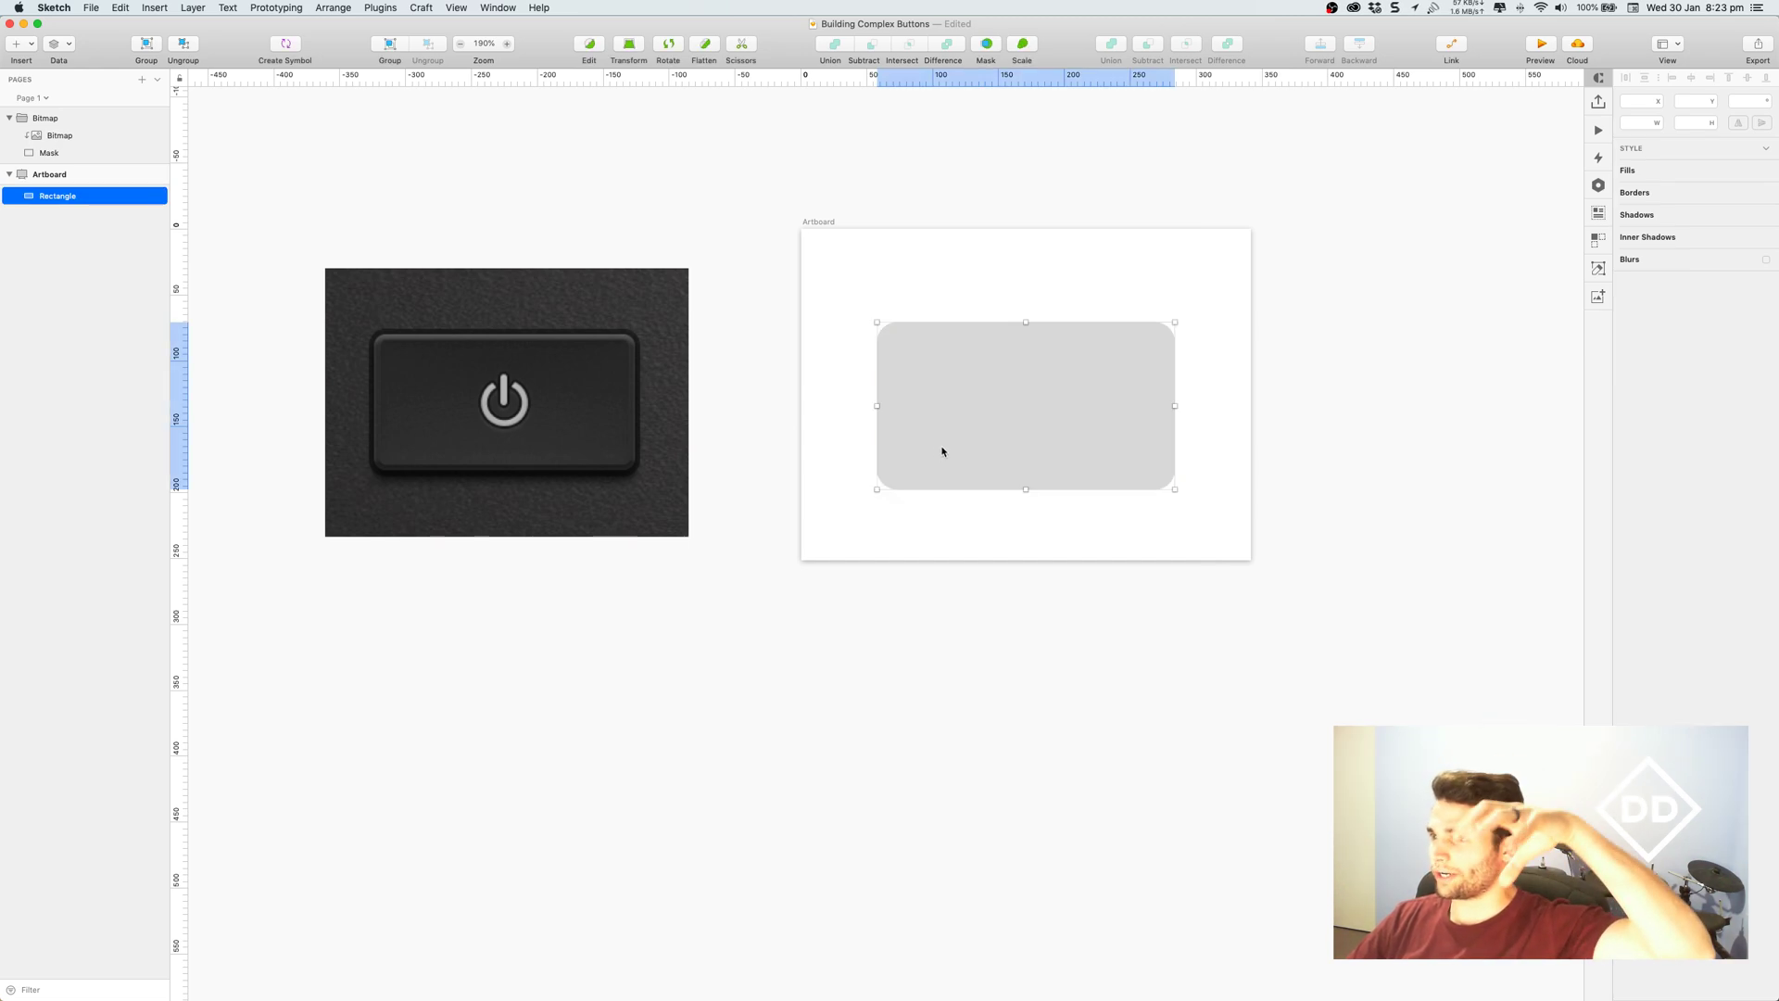
pyautogui.click(1646, 434)
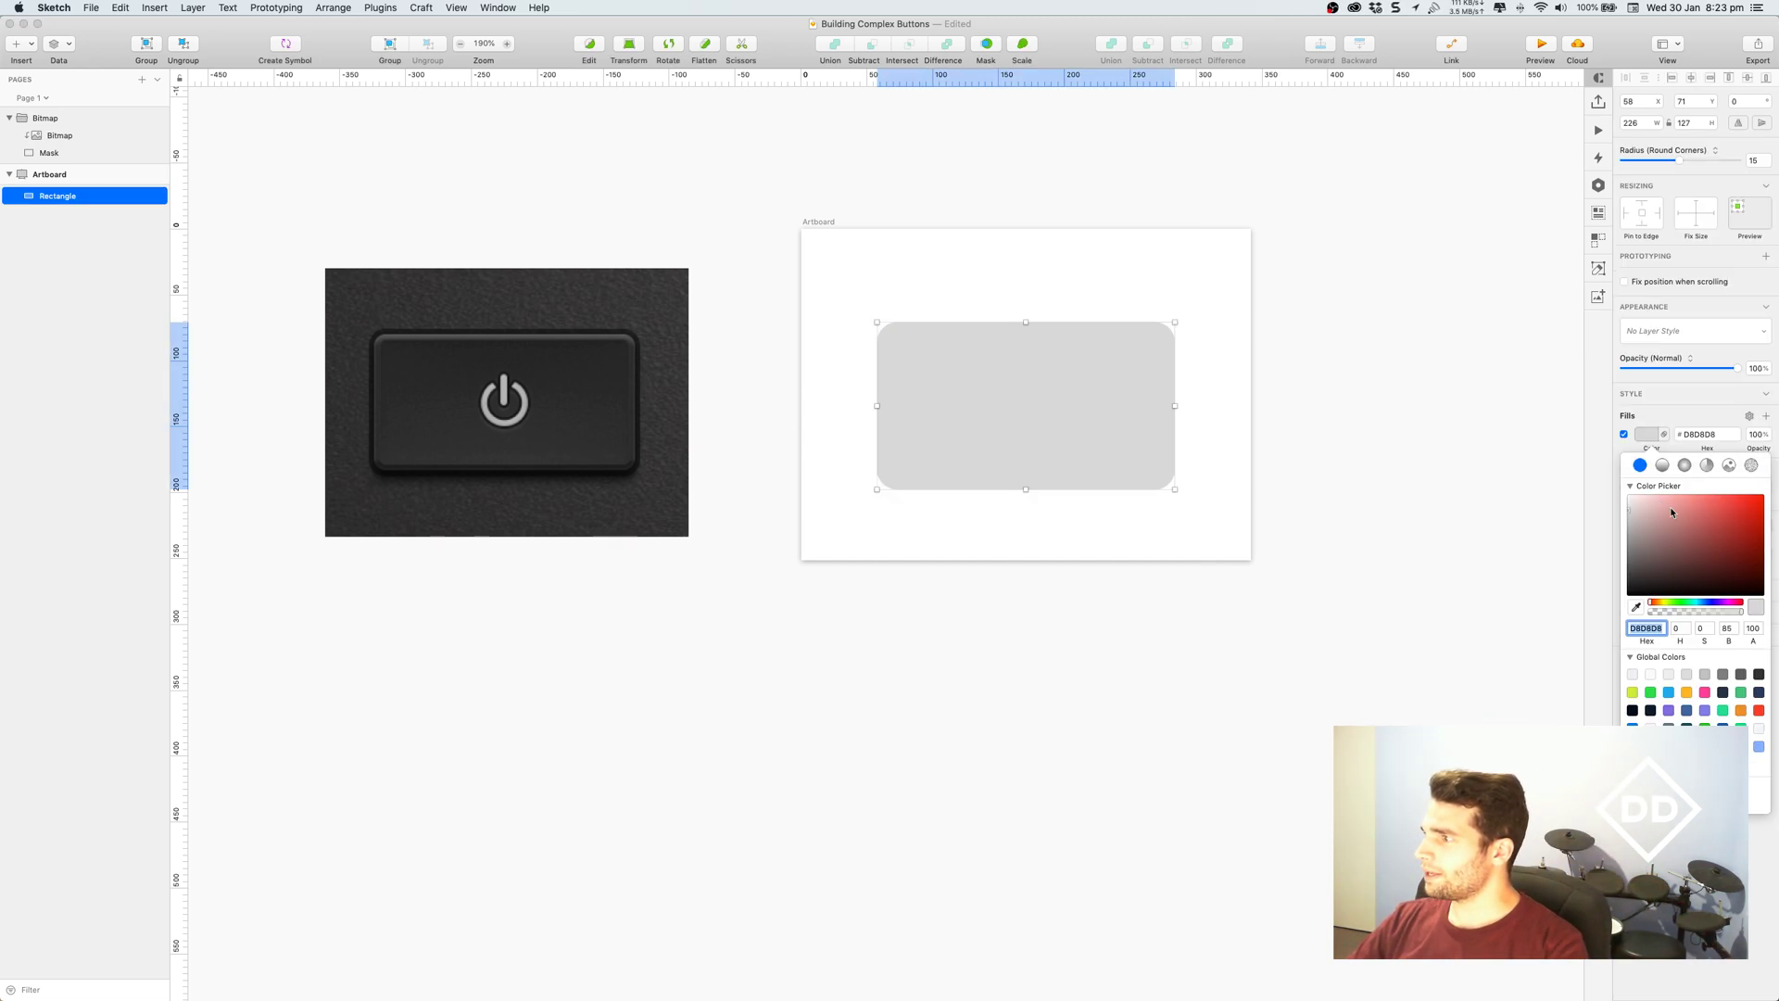
pyautogui.click(1664, 466)
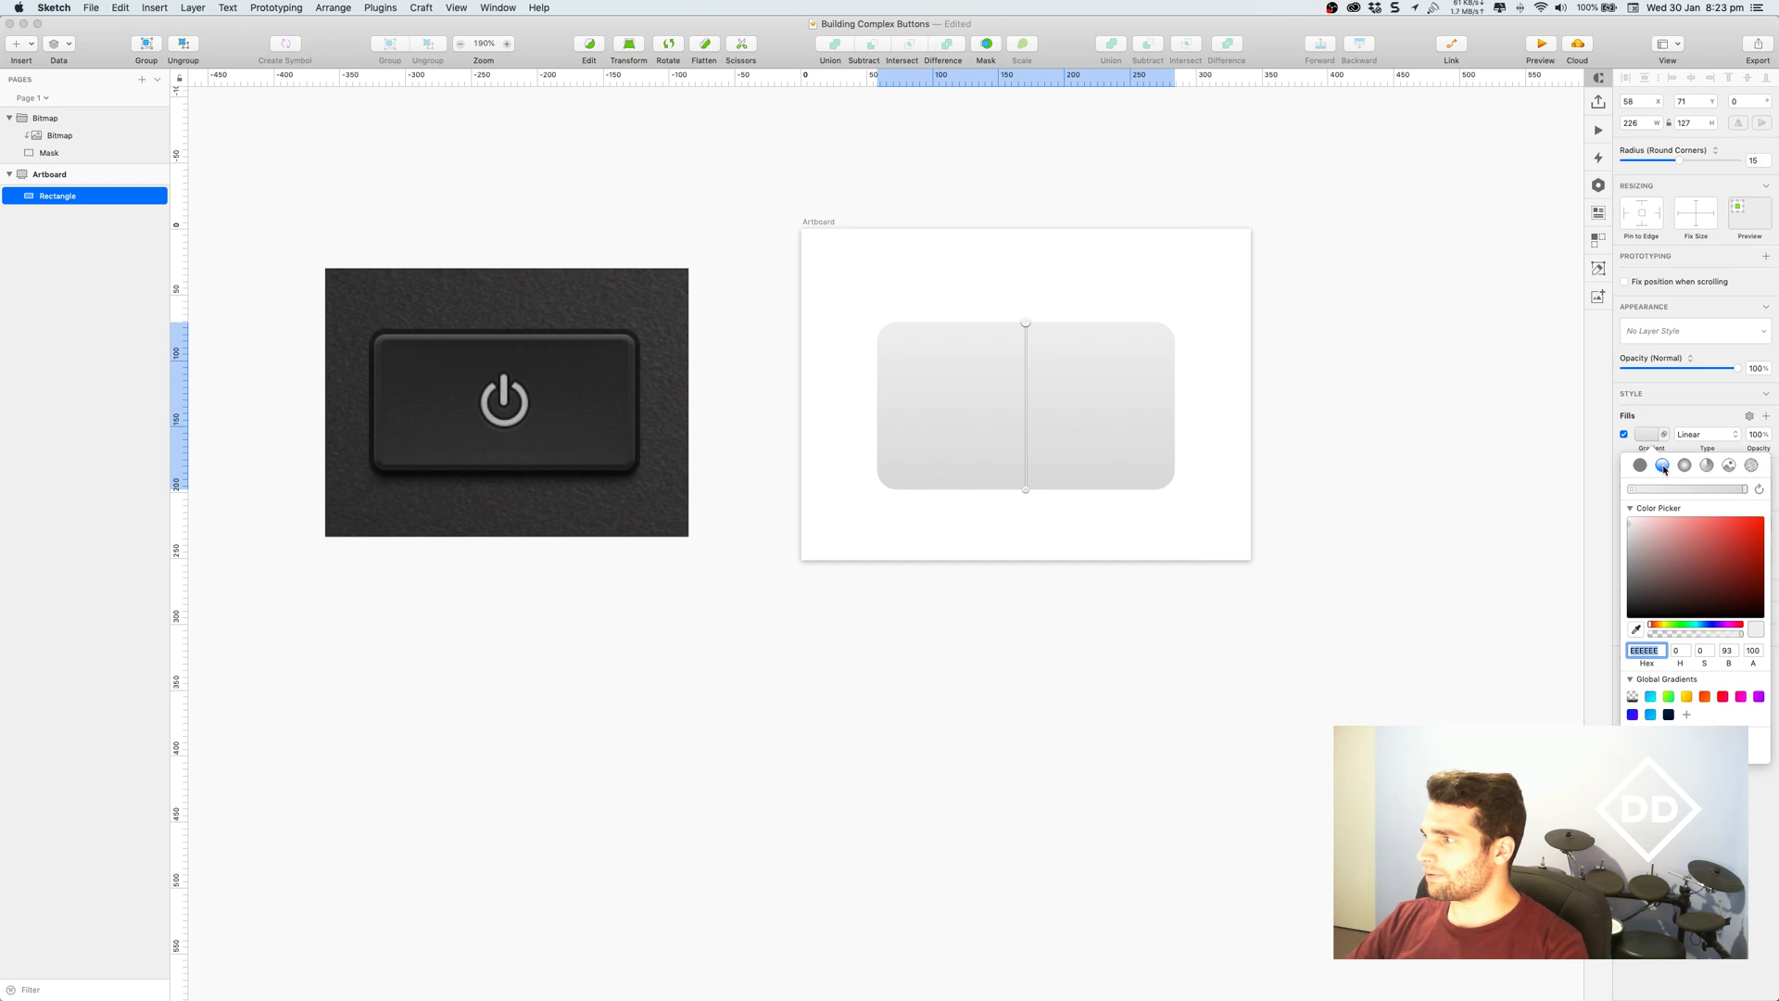
pyautogui.click(1637, 631)
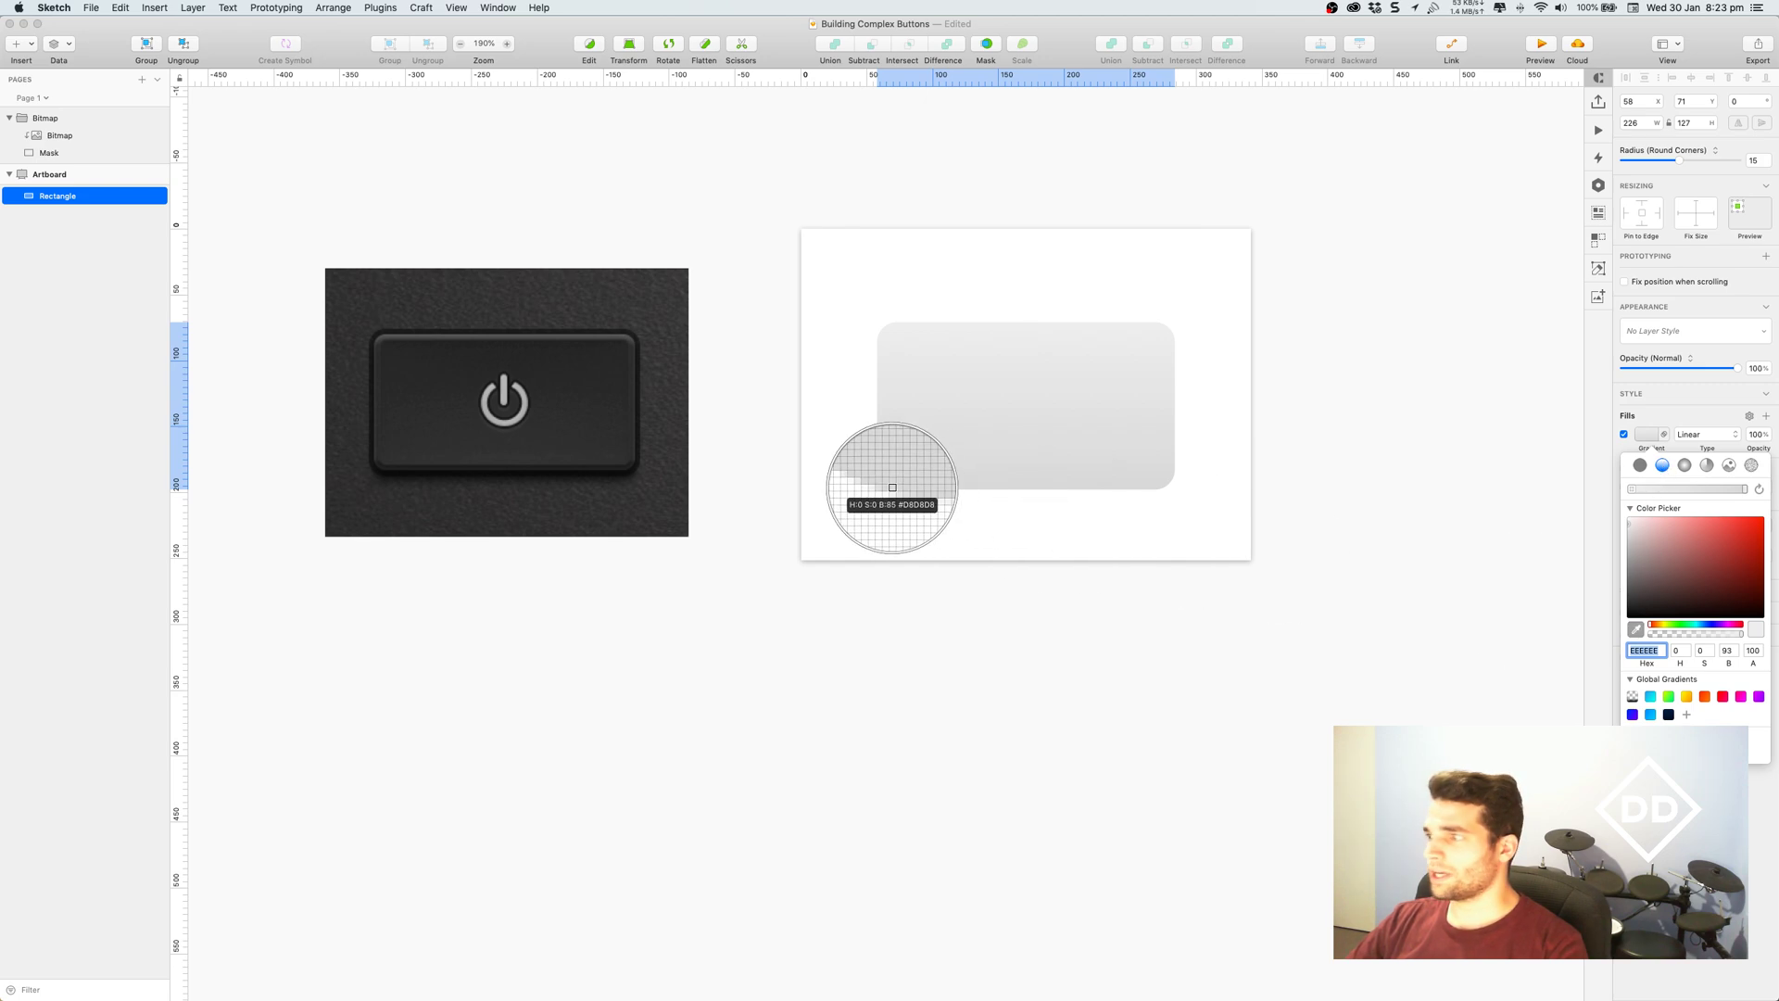
pyautogui.click(623, 343)
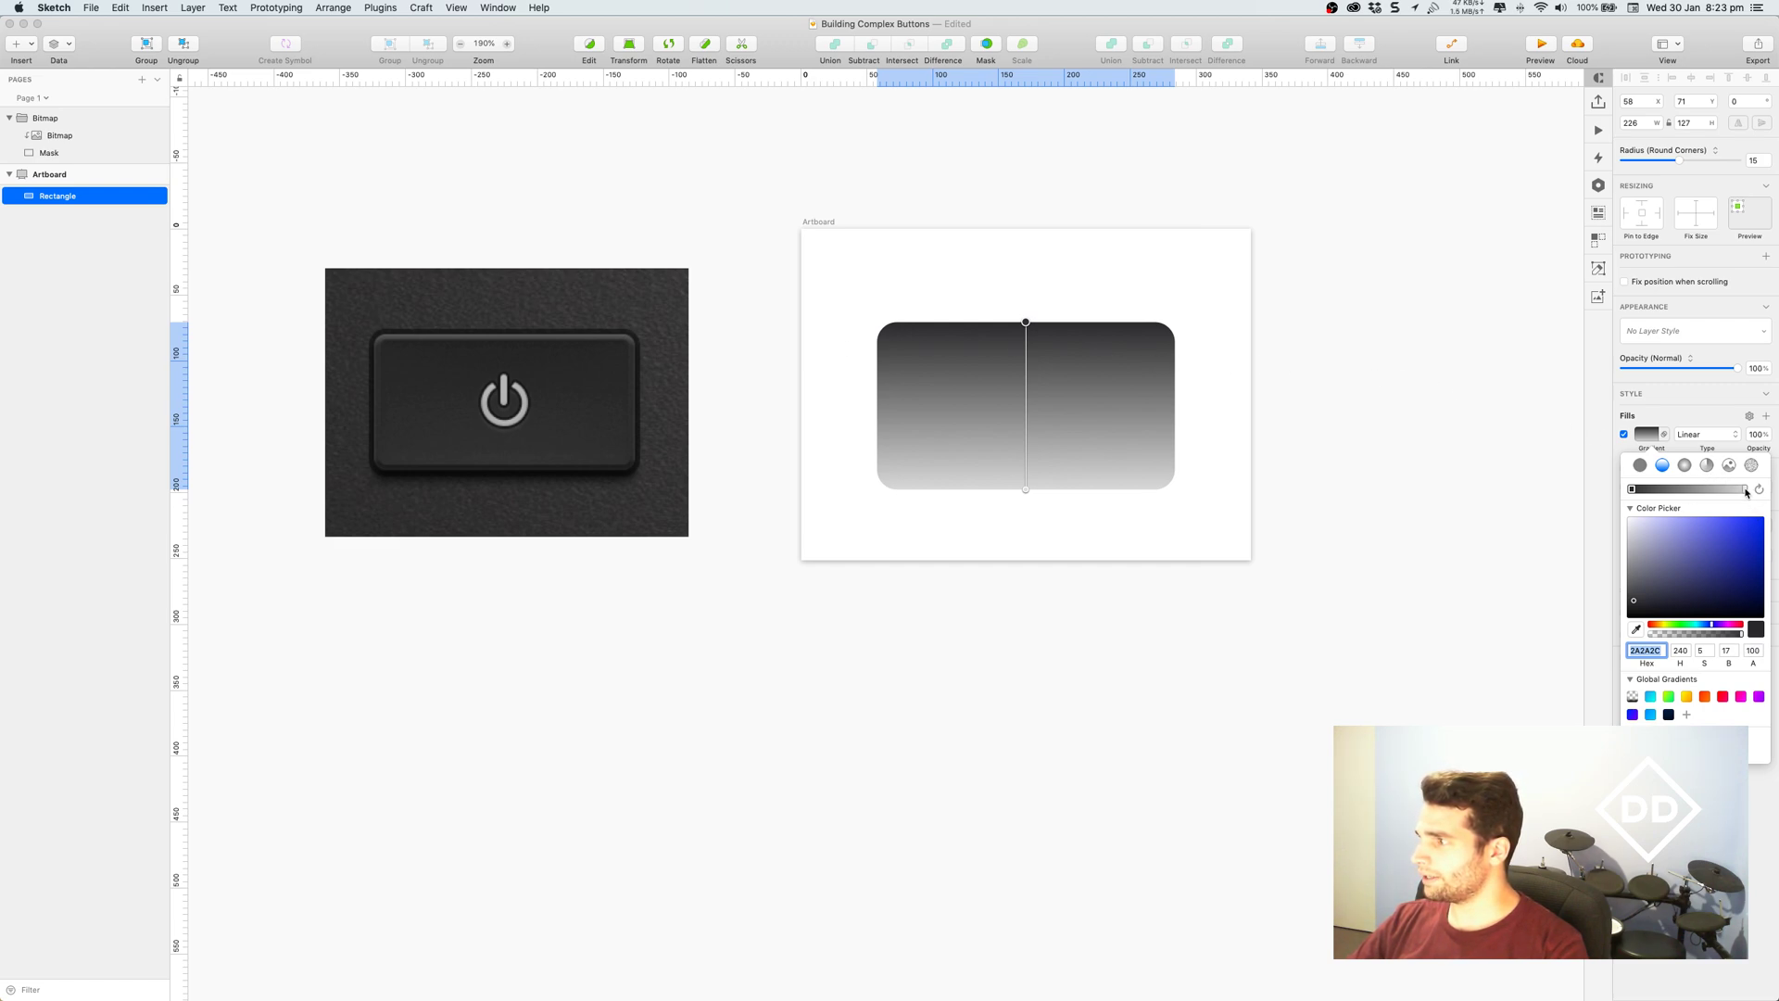
pyautogui.click(1745, 490)
pyautogui.click(1637, 630)
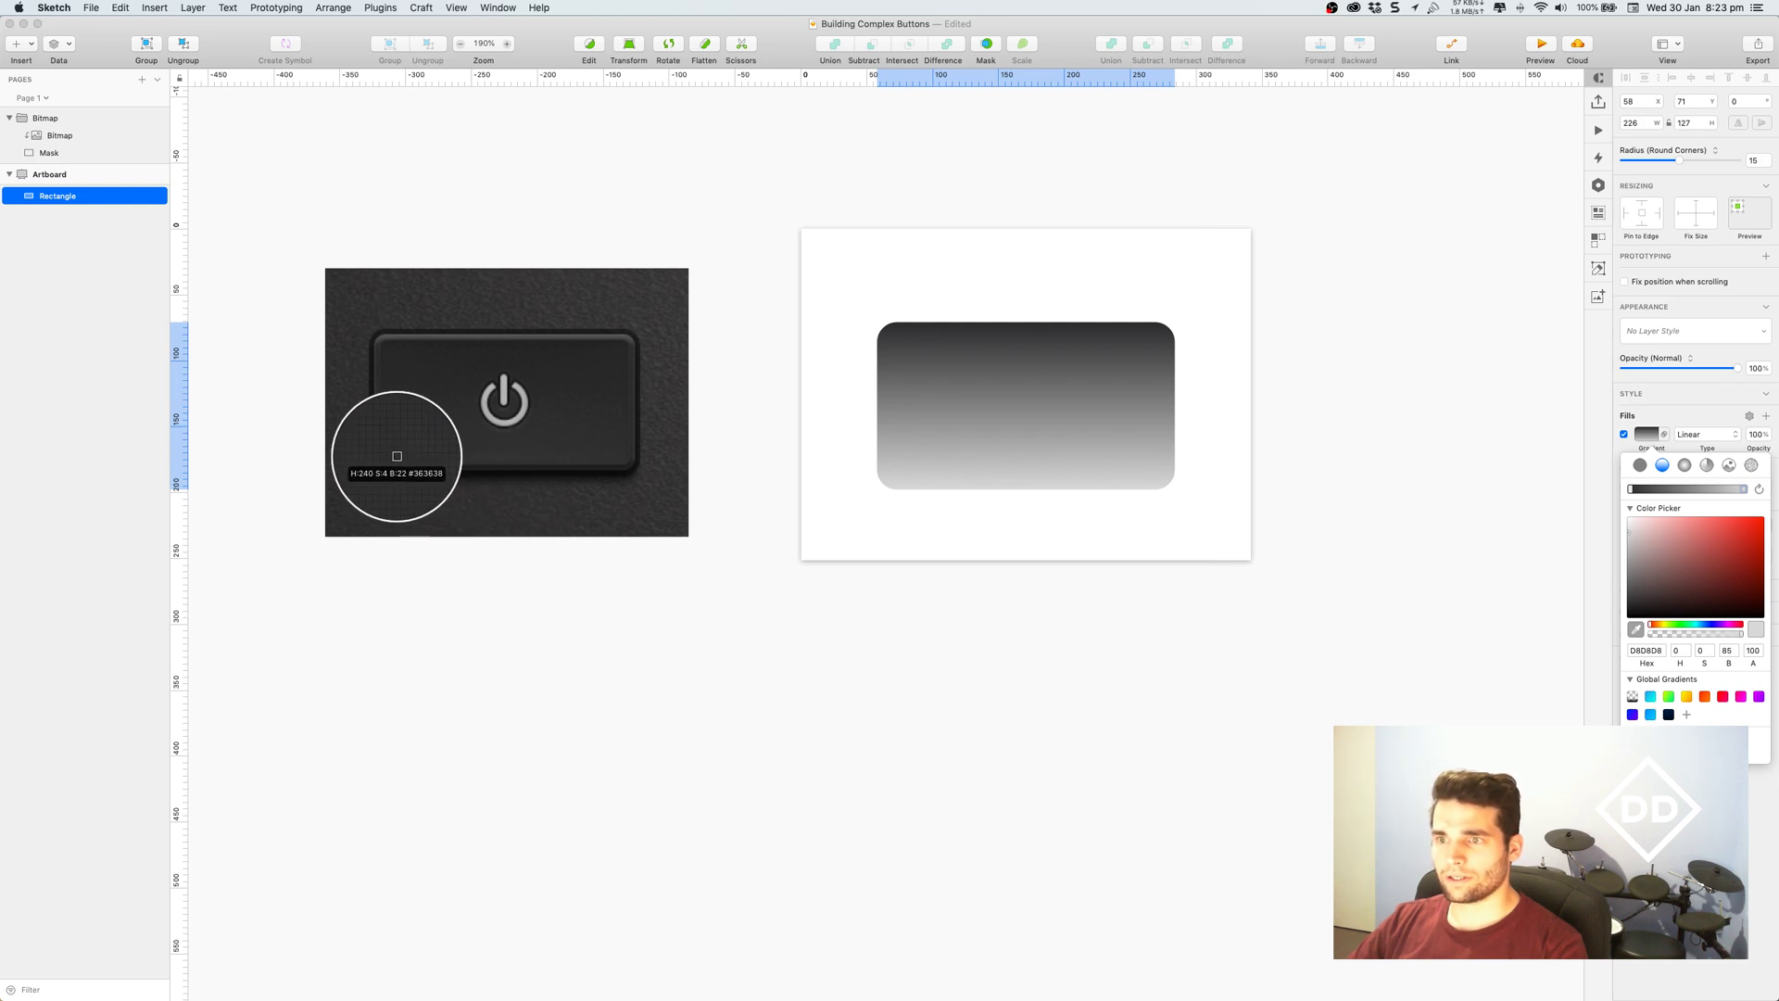
pyautogui.click(399, 457)
# Angle the fill gradient diagonally, with the dark stop near the rectangle's upper-right corner and the lighter stop near its lower-left corner.
pyautogui.moveTo(1026, 489); pyautogui.dragTo(865, 499)
pyautogui.moveTo(1027, 326); pyautogui.dragTo(1154, 342)
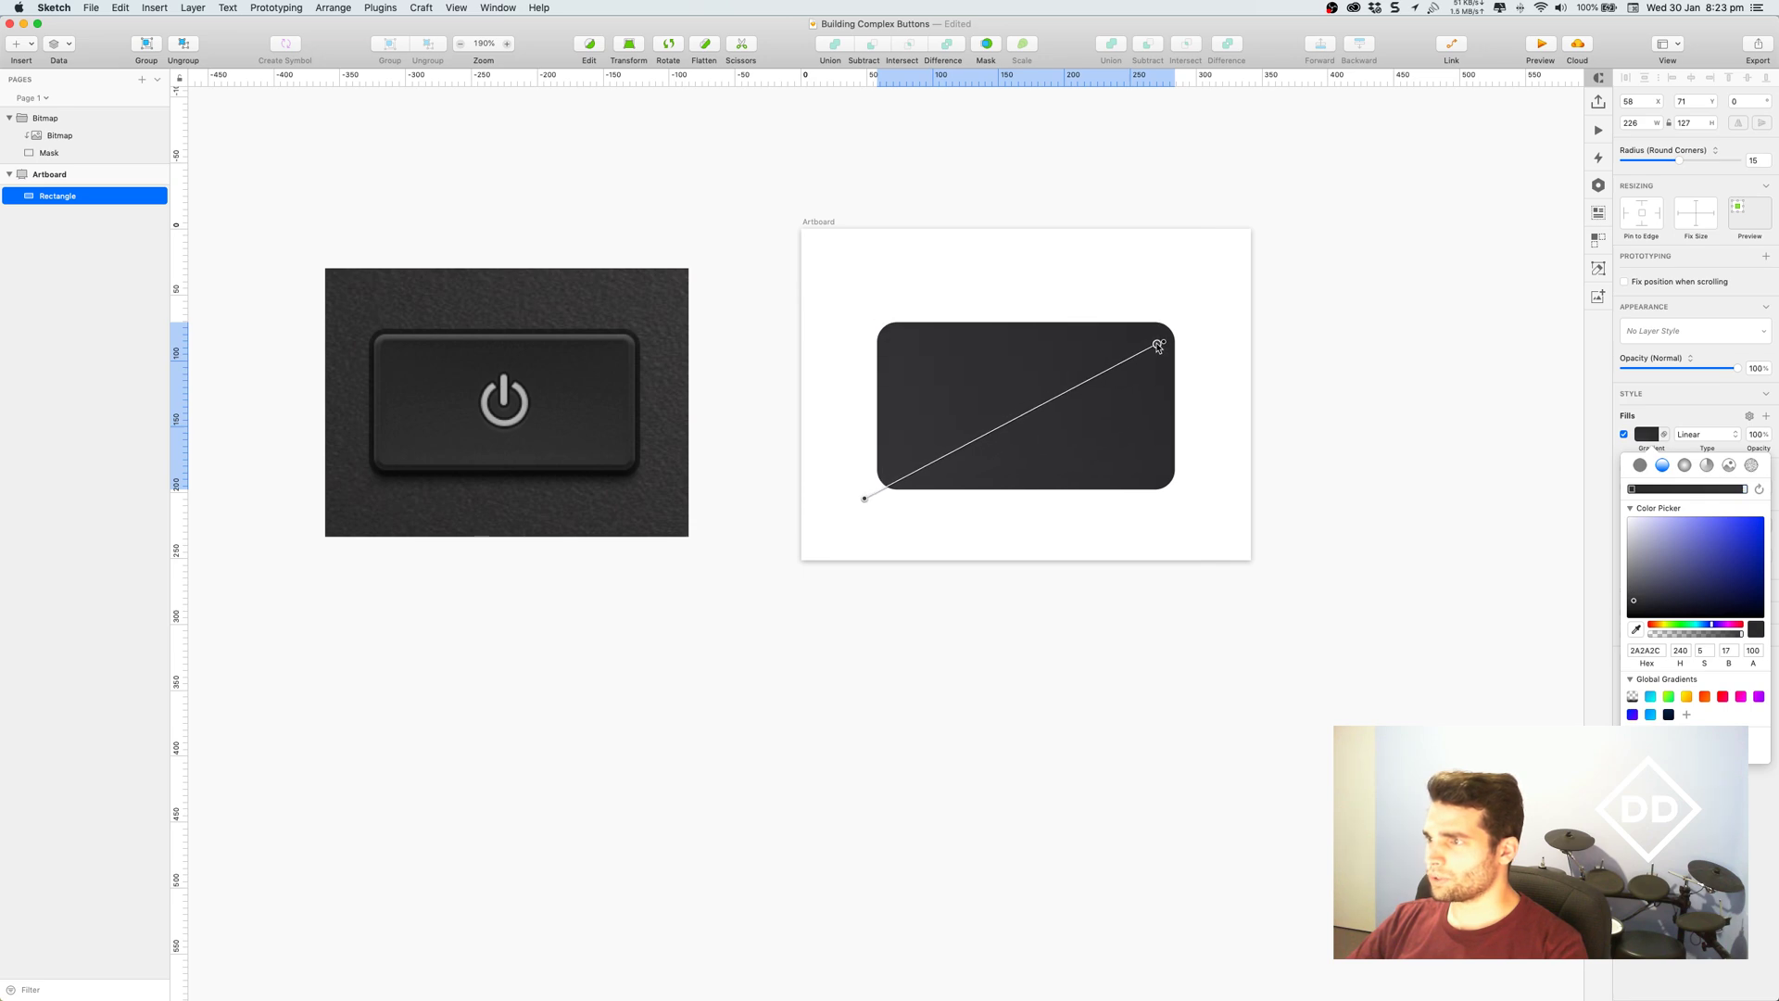
pyautogui.moveTo(867, 500); pyautogui.dragTo(903, 471)
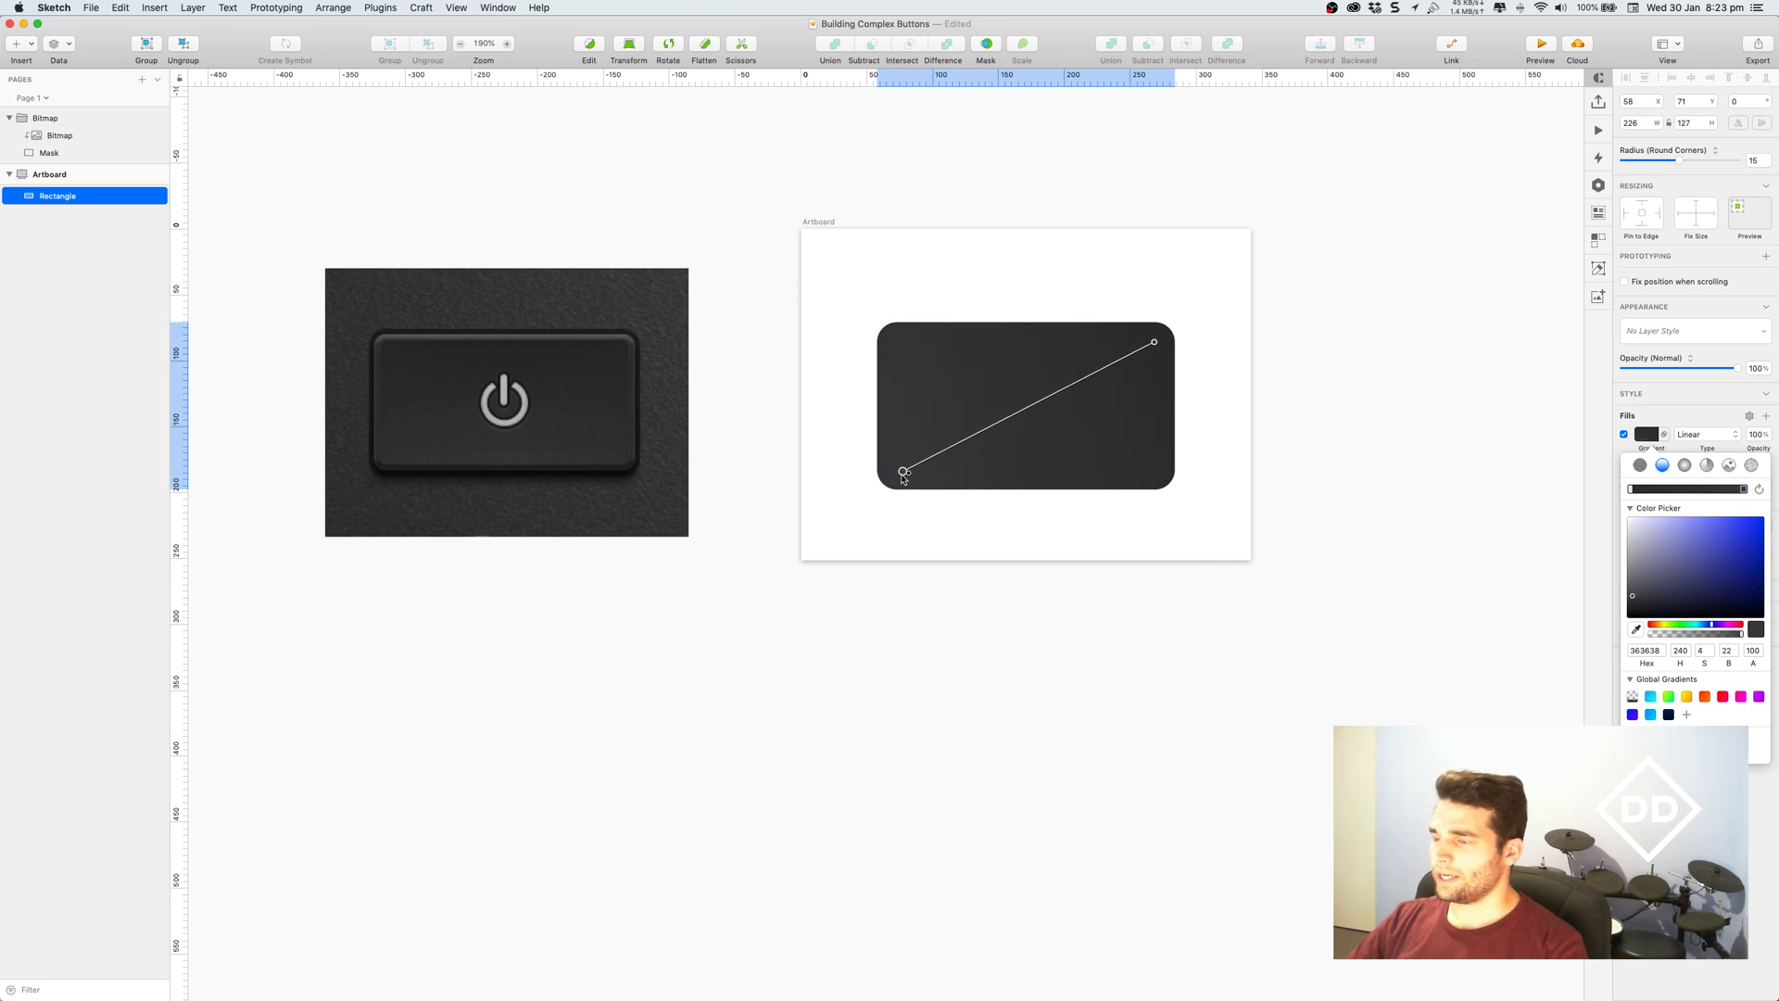
pyautogui.press('Escape')
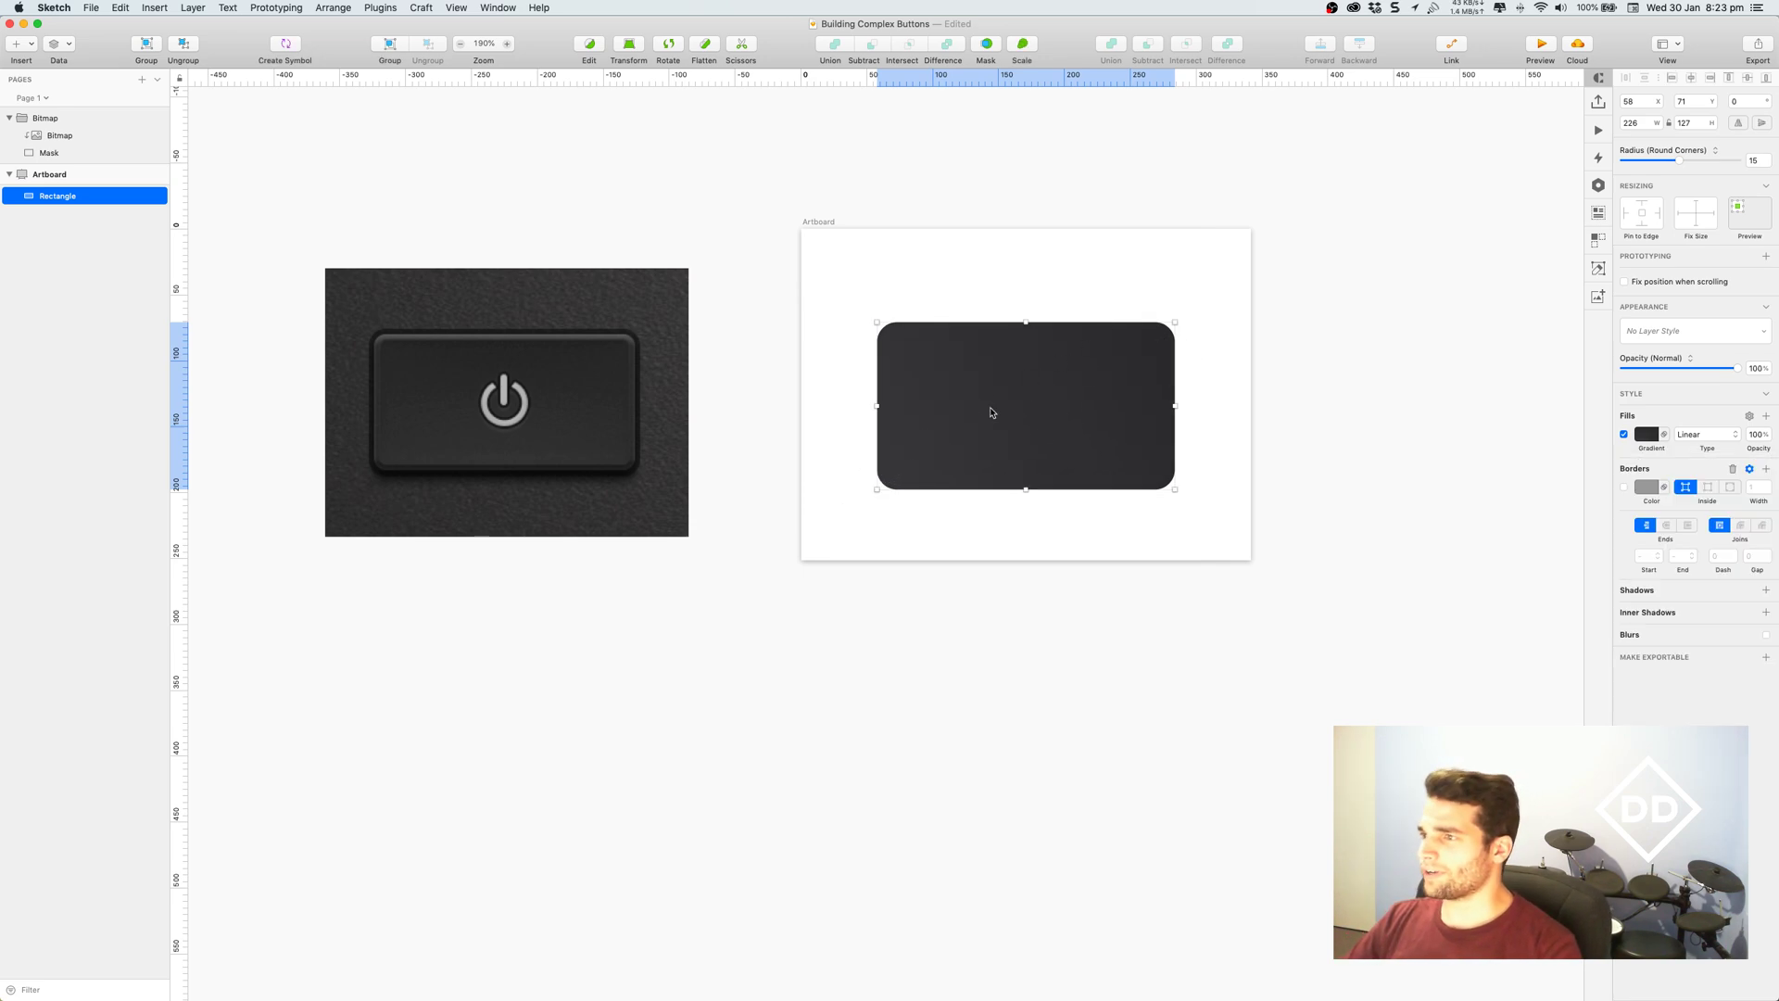
pyautogui.click(1300, 431)
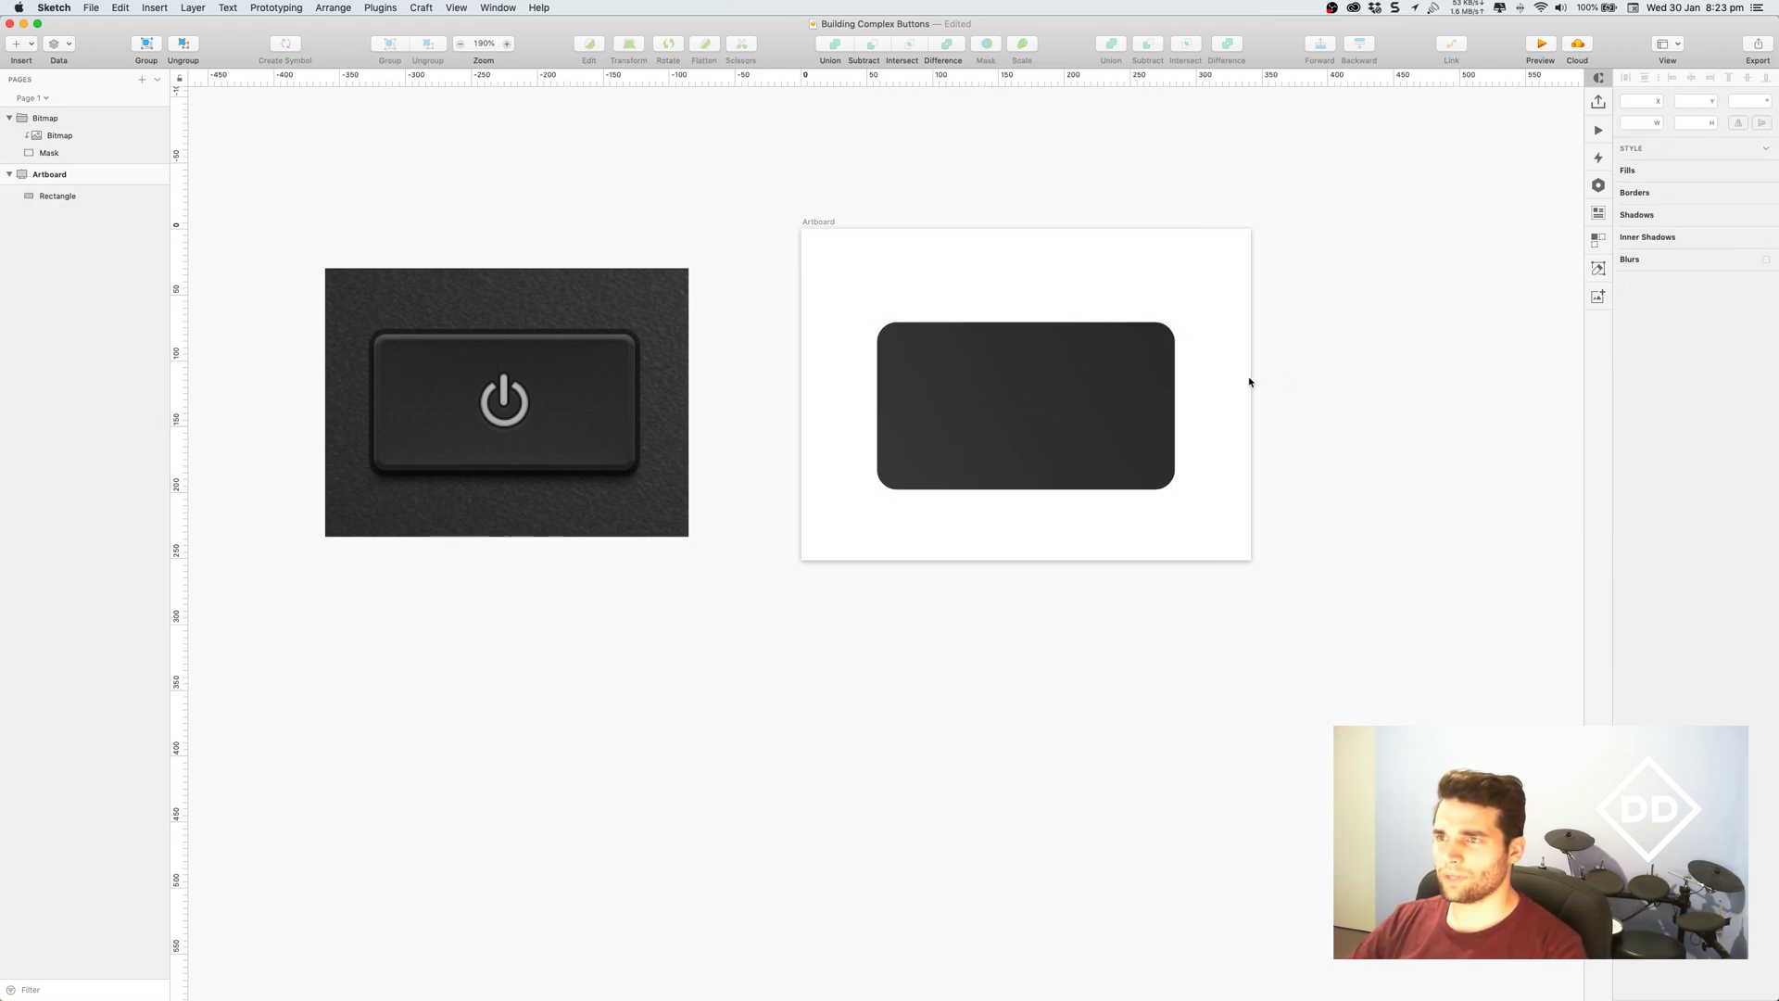
# Reduce the rectangle's height to about 122 px by lowering its top edge.
pyautogui.click(993, 338)
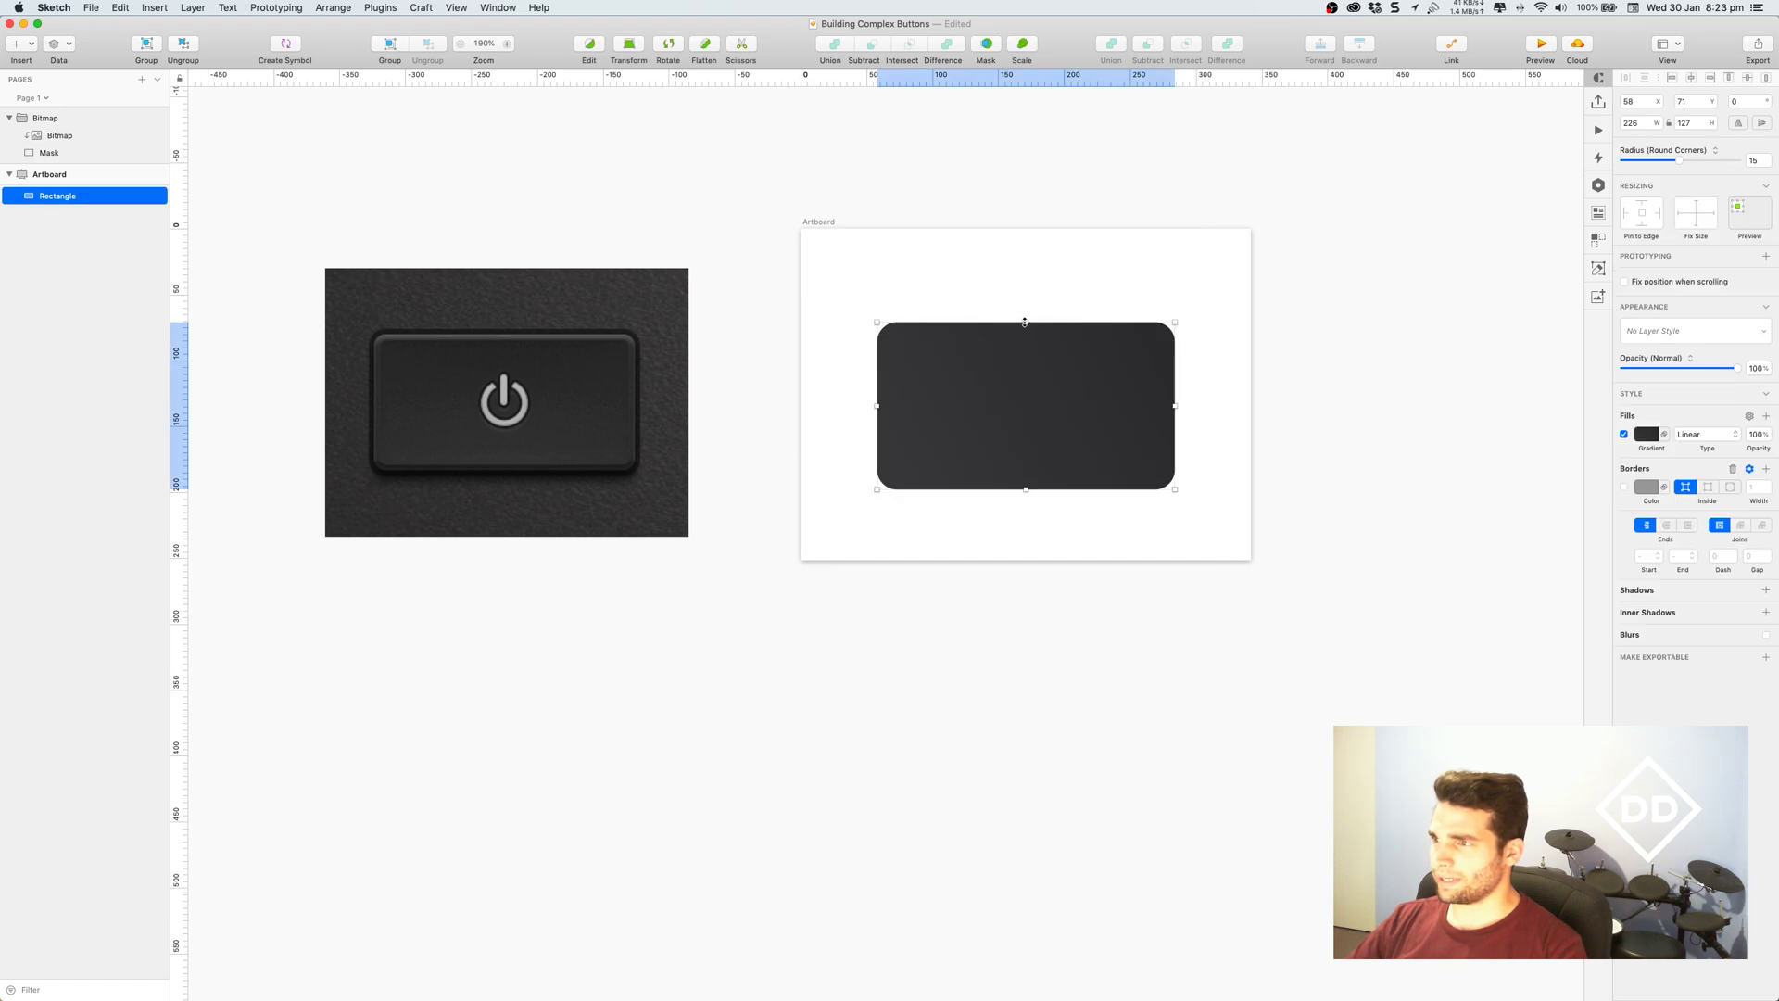
pyautogui.moveTo(1024, 322); pyautogui.dragTo(1023, 328)
pyautogui.click(1010, 318)
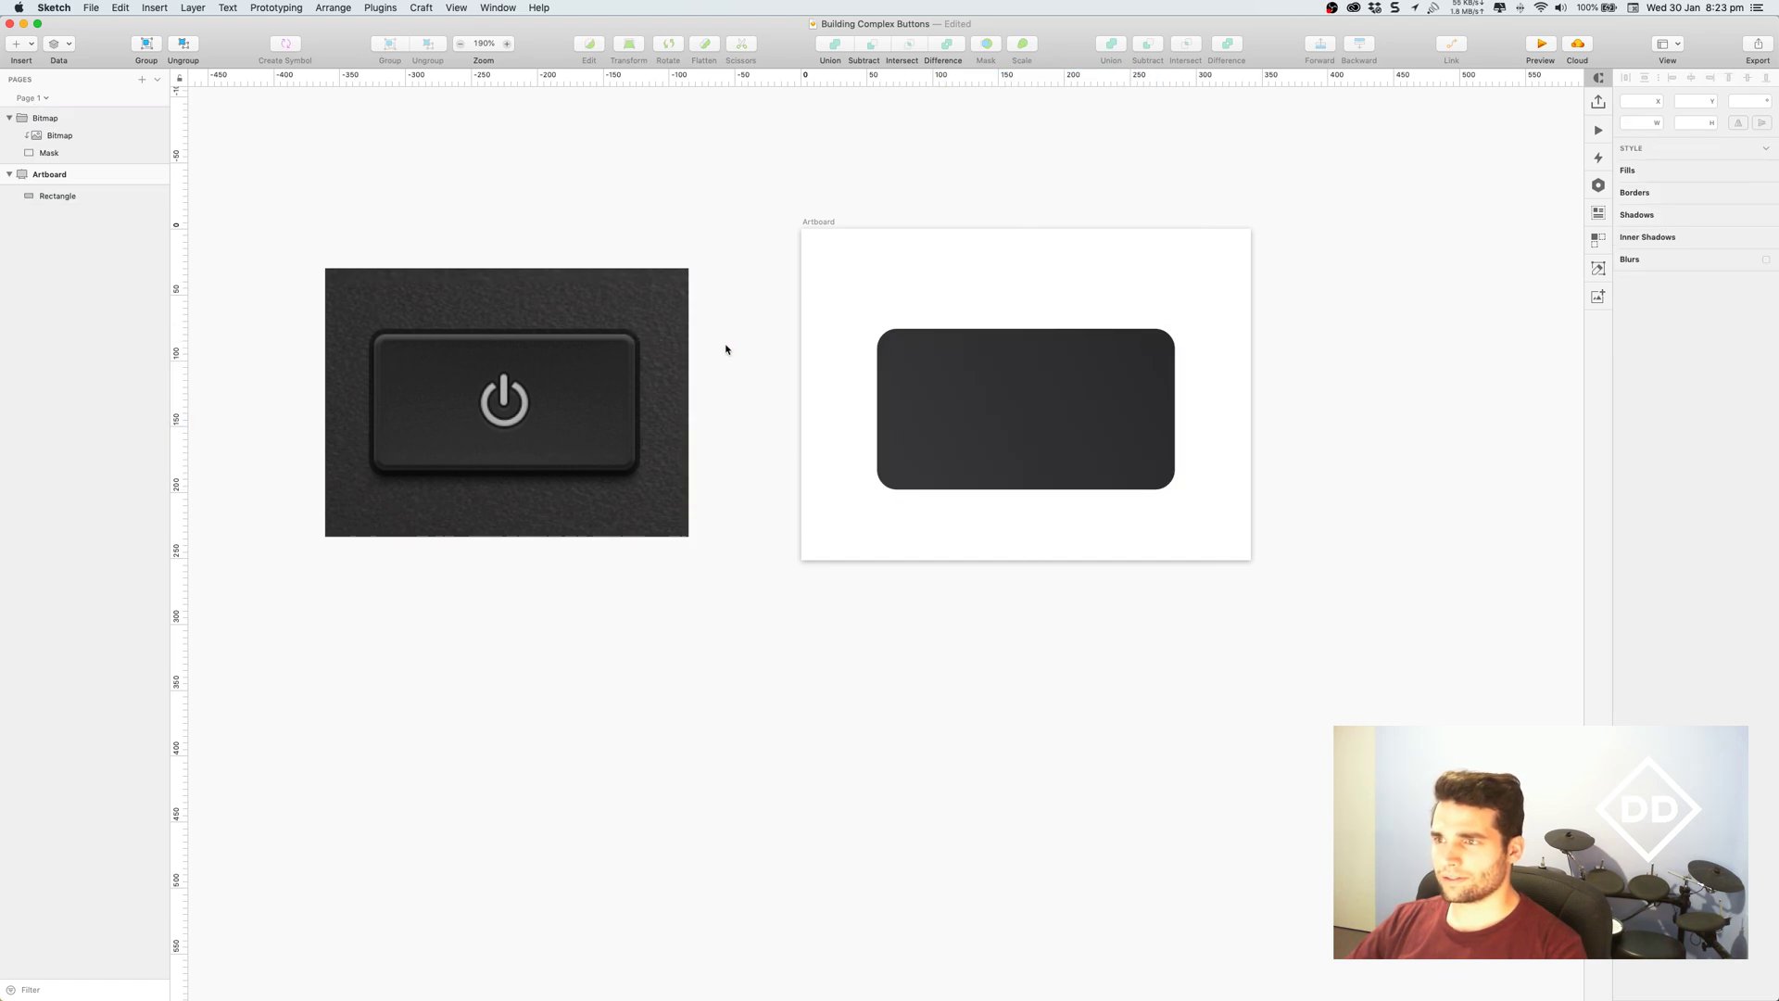
# Turn the rectangle's border back on and colour it #1A1A1A, sampled from the reference button's right edge.
pyautogui.click(1010, 401)
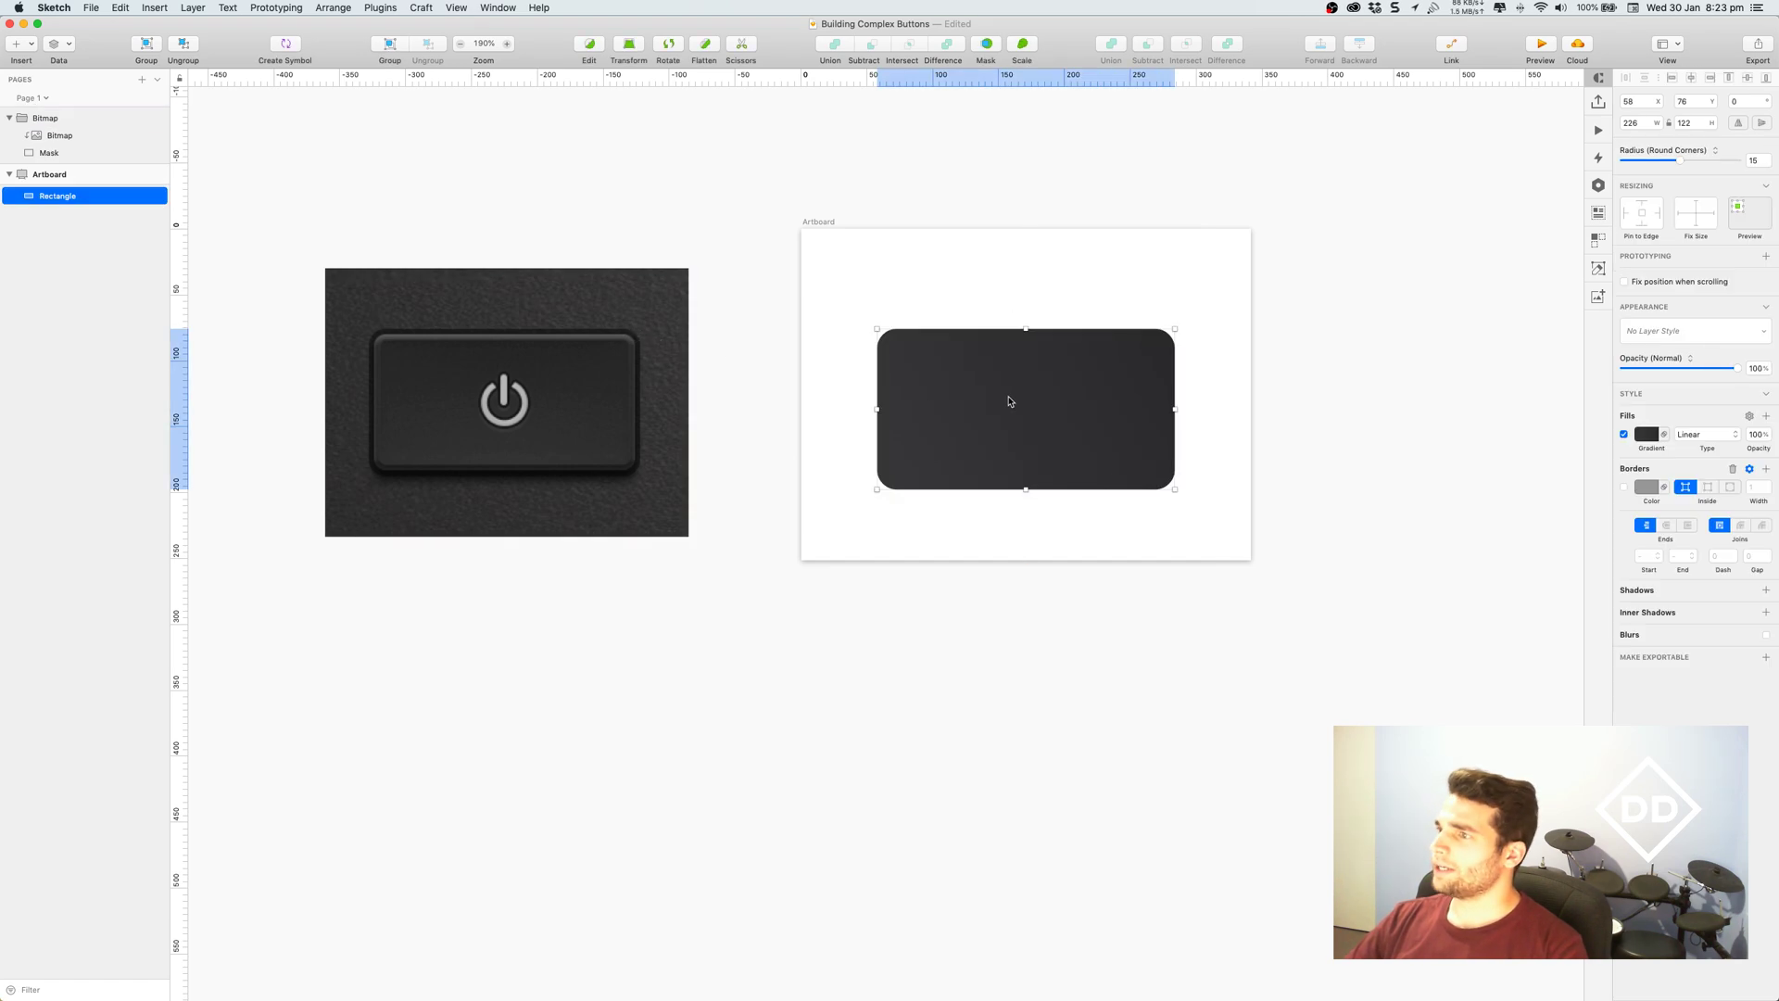
pyautogui.click(1625, 487)
pyautogui.click(1647, 486)
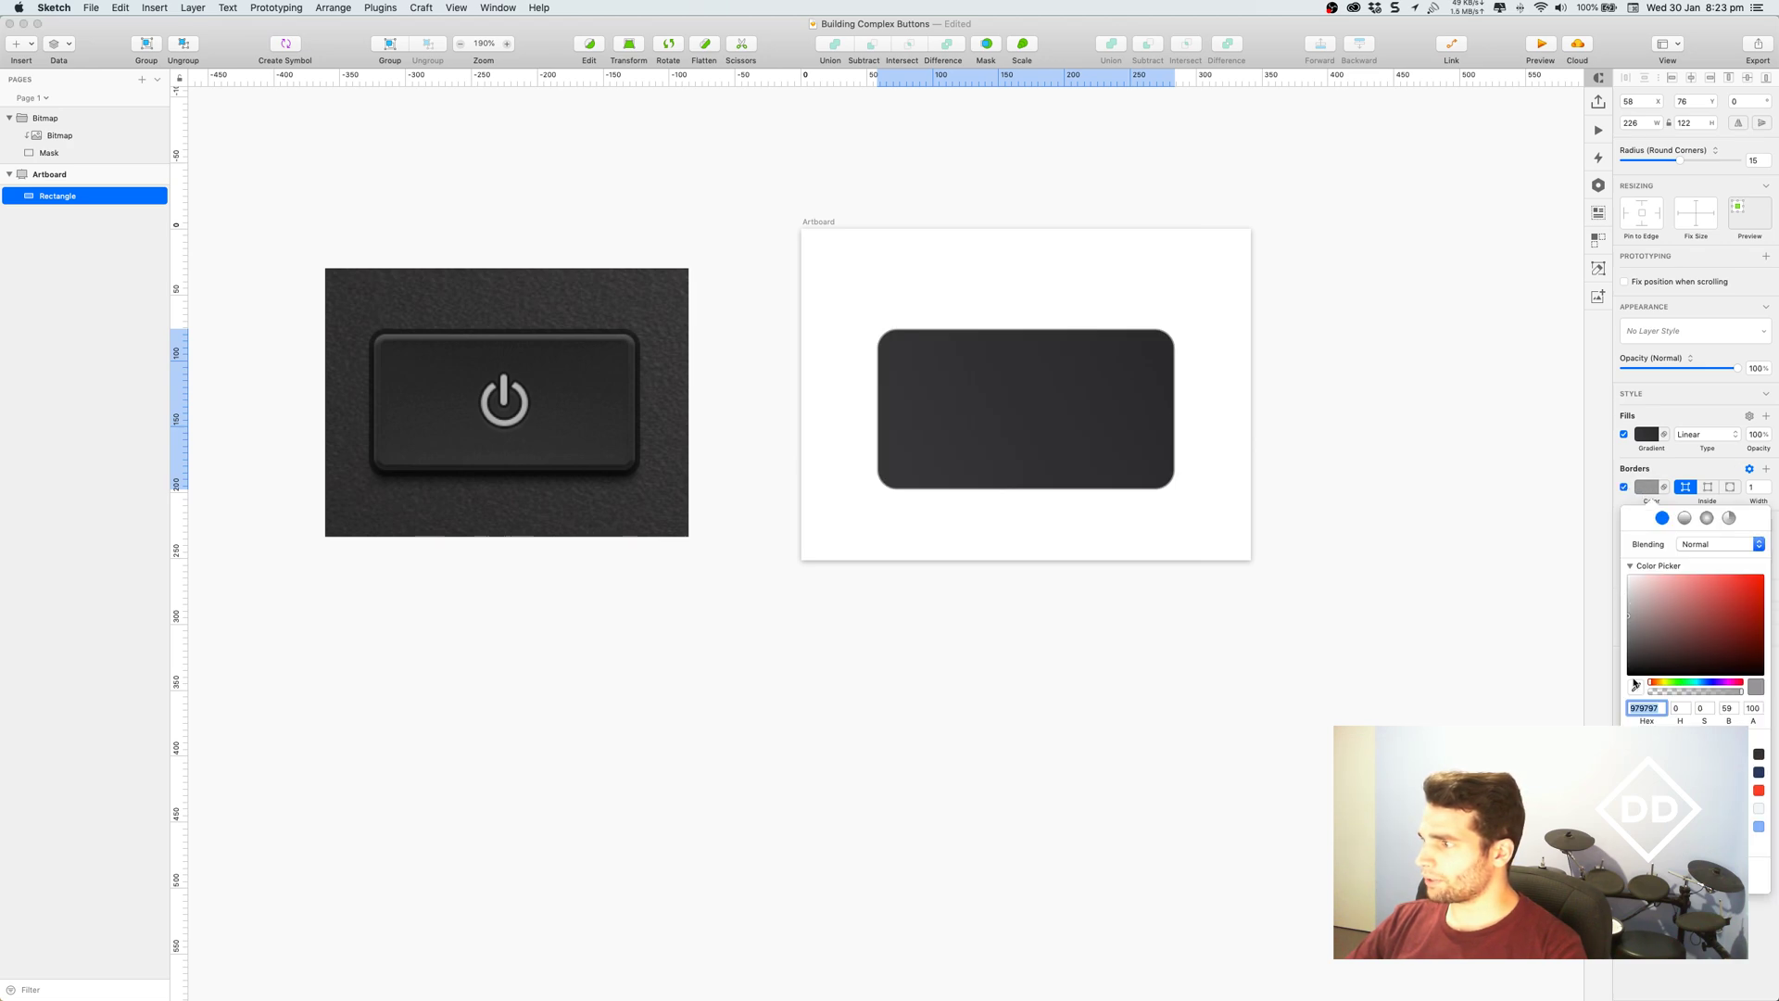
pyautogui.click(1635, 685)
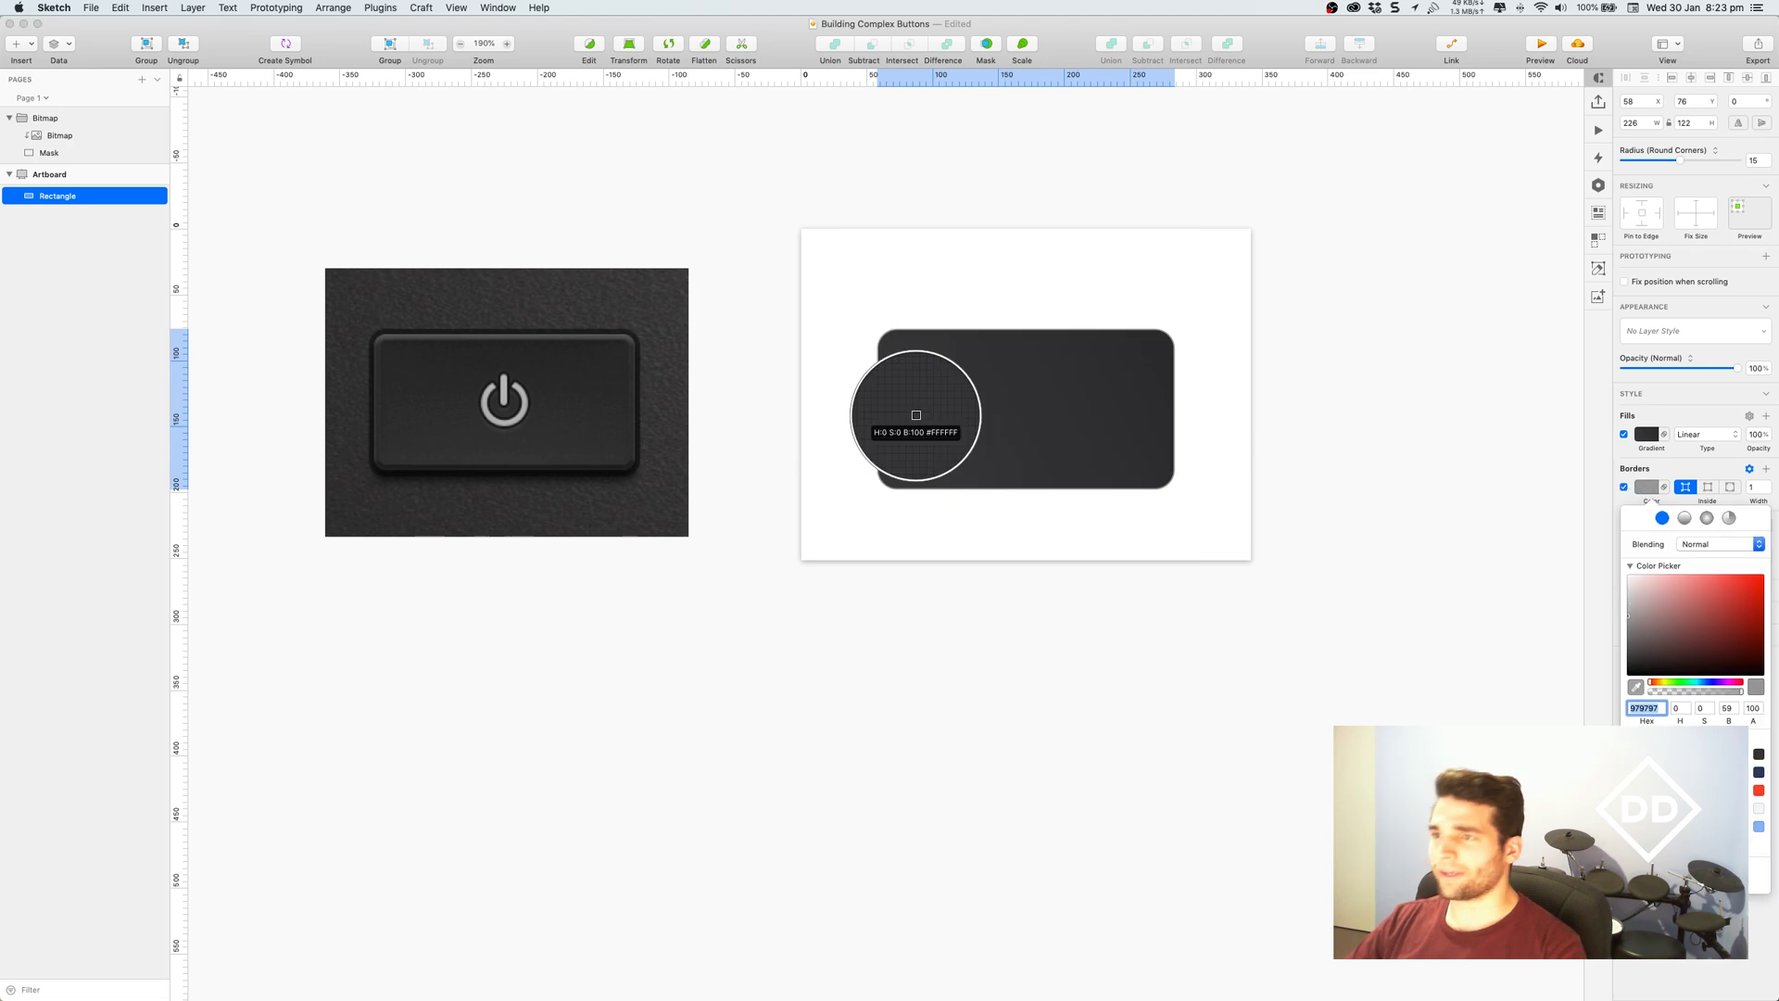
pyautogui.click(638, 373)
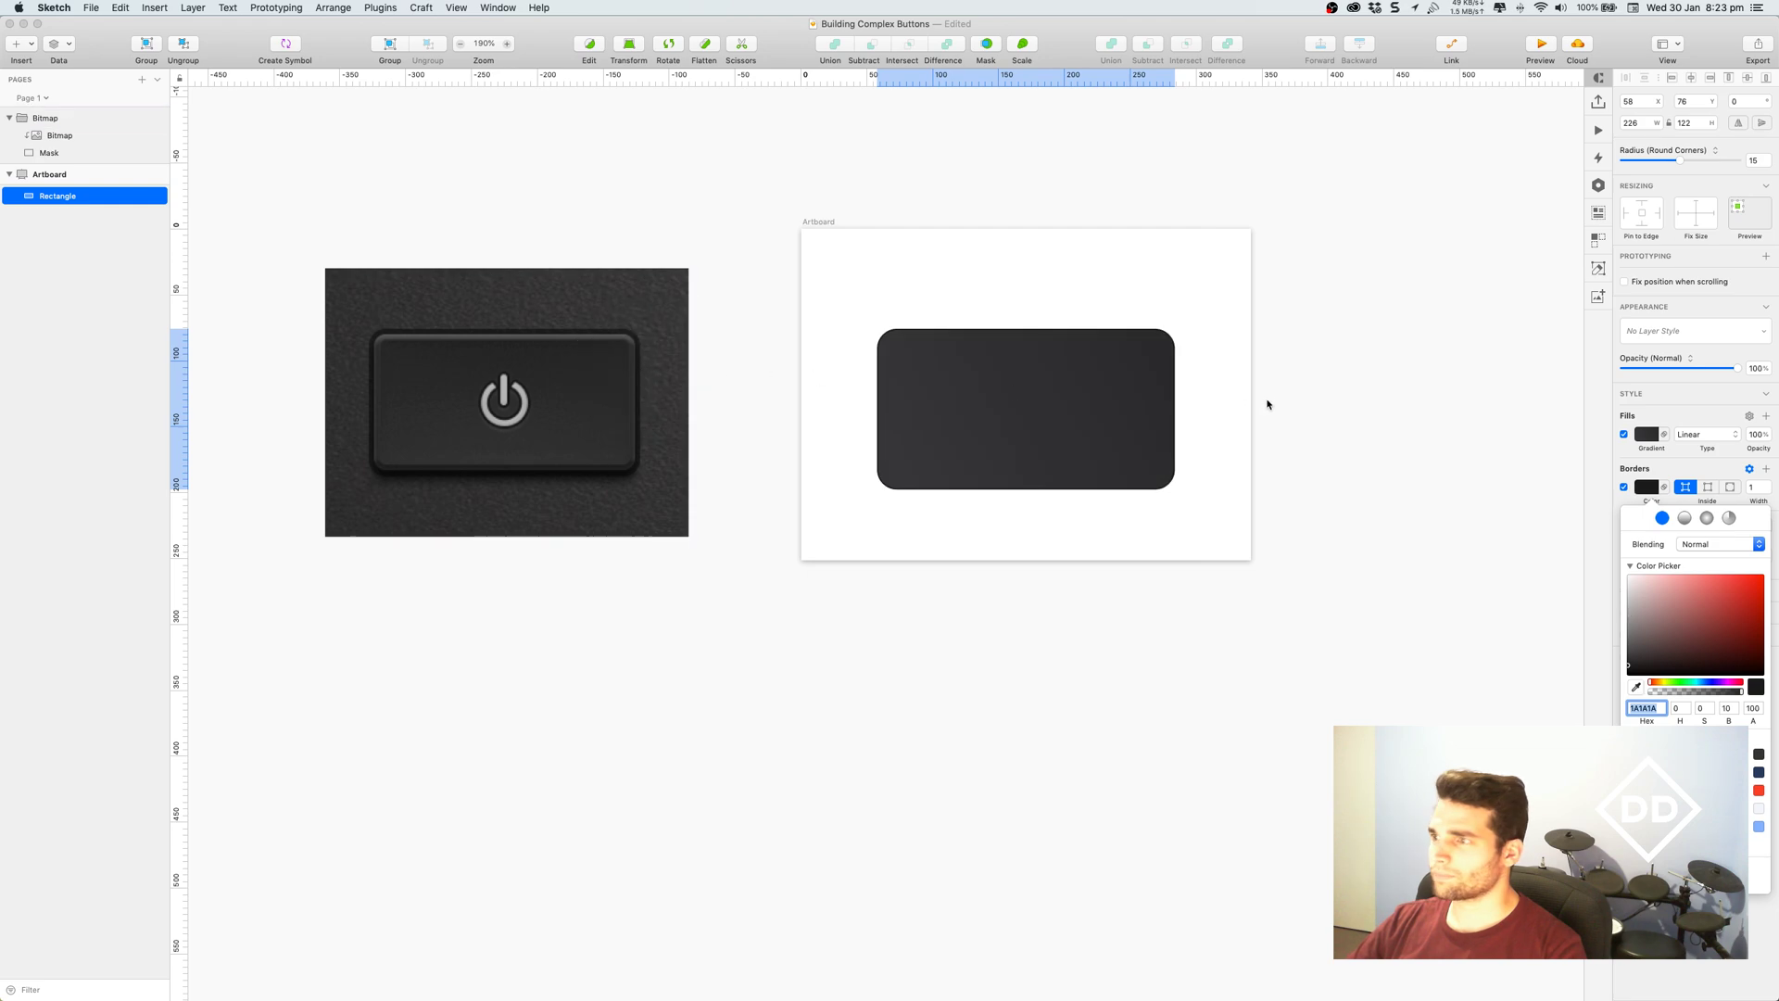
# Increase the rectangle's inside border width to 4.
pyautogui.click(1769, 483)
pyautogui.click(1769, 483)
pyautogui.click(1769, 483)
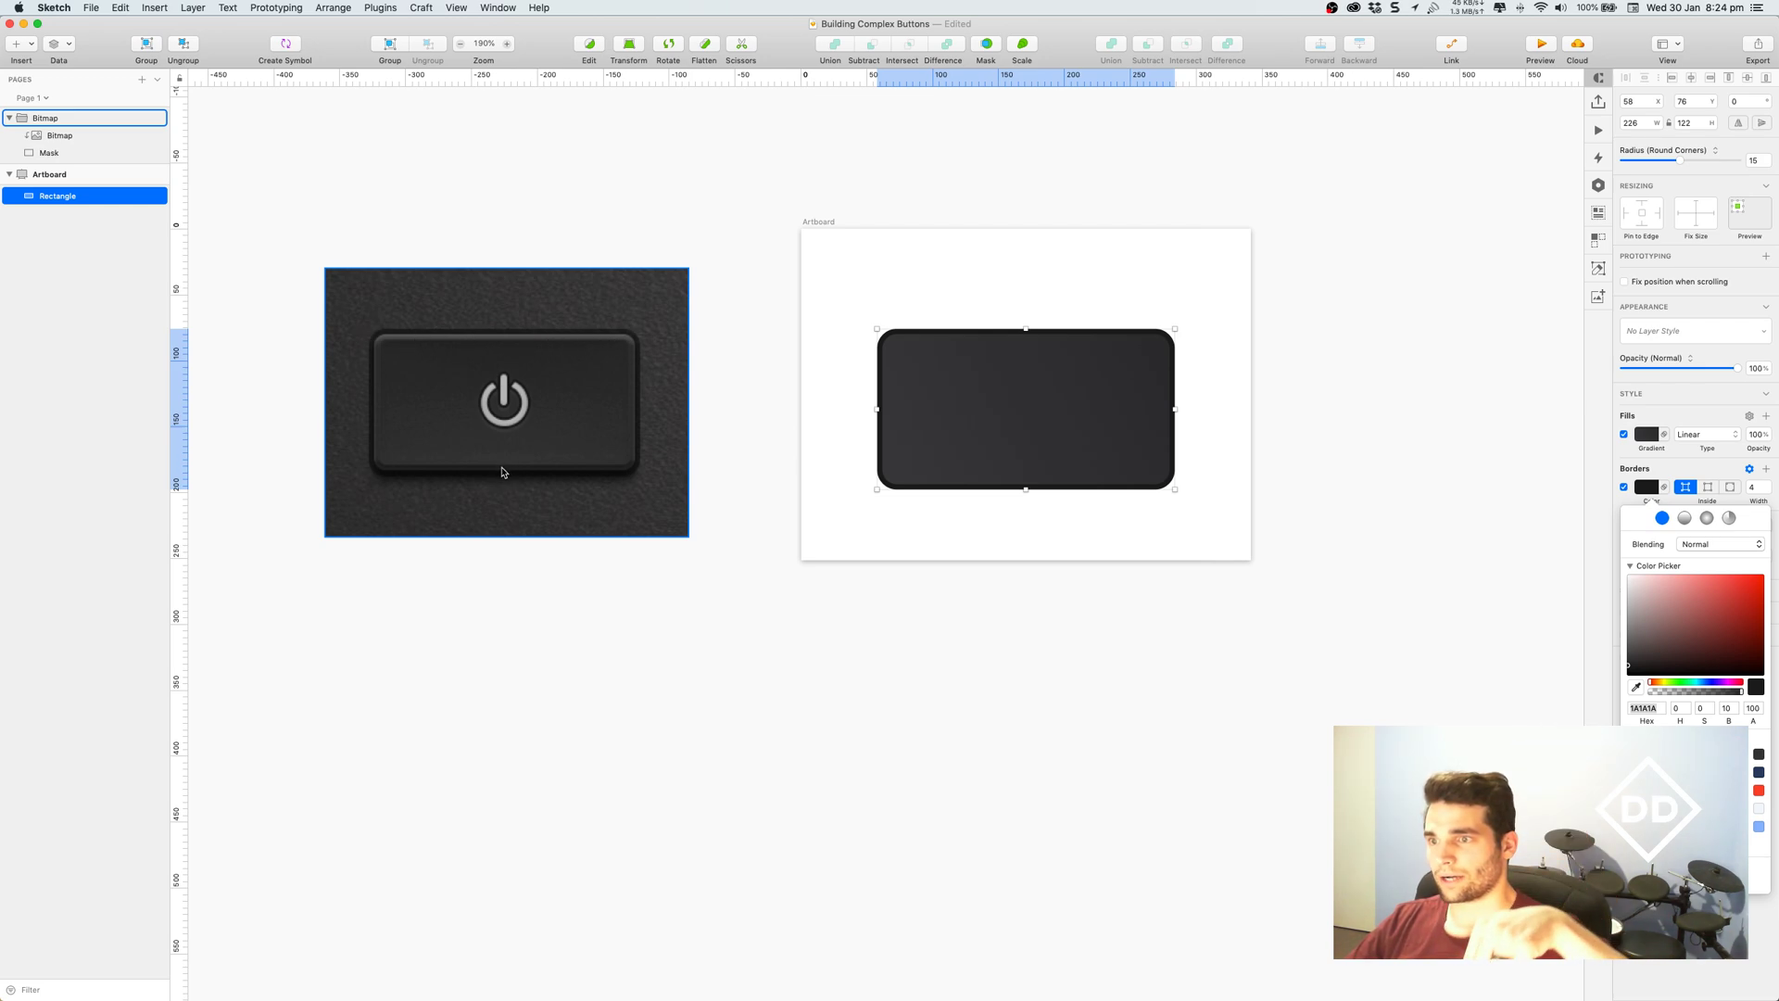
pyautogui.click(1626, 505)
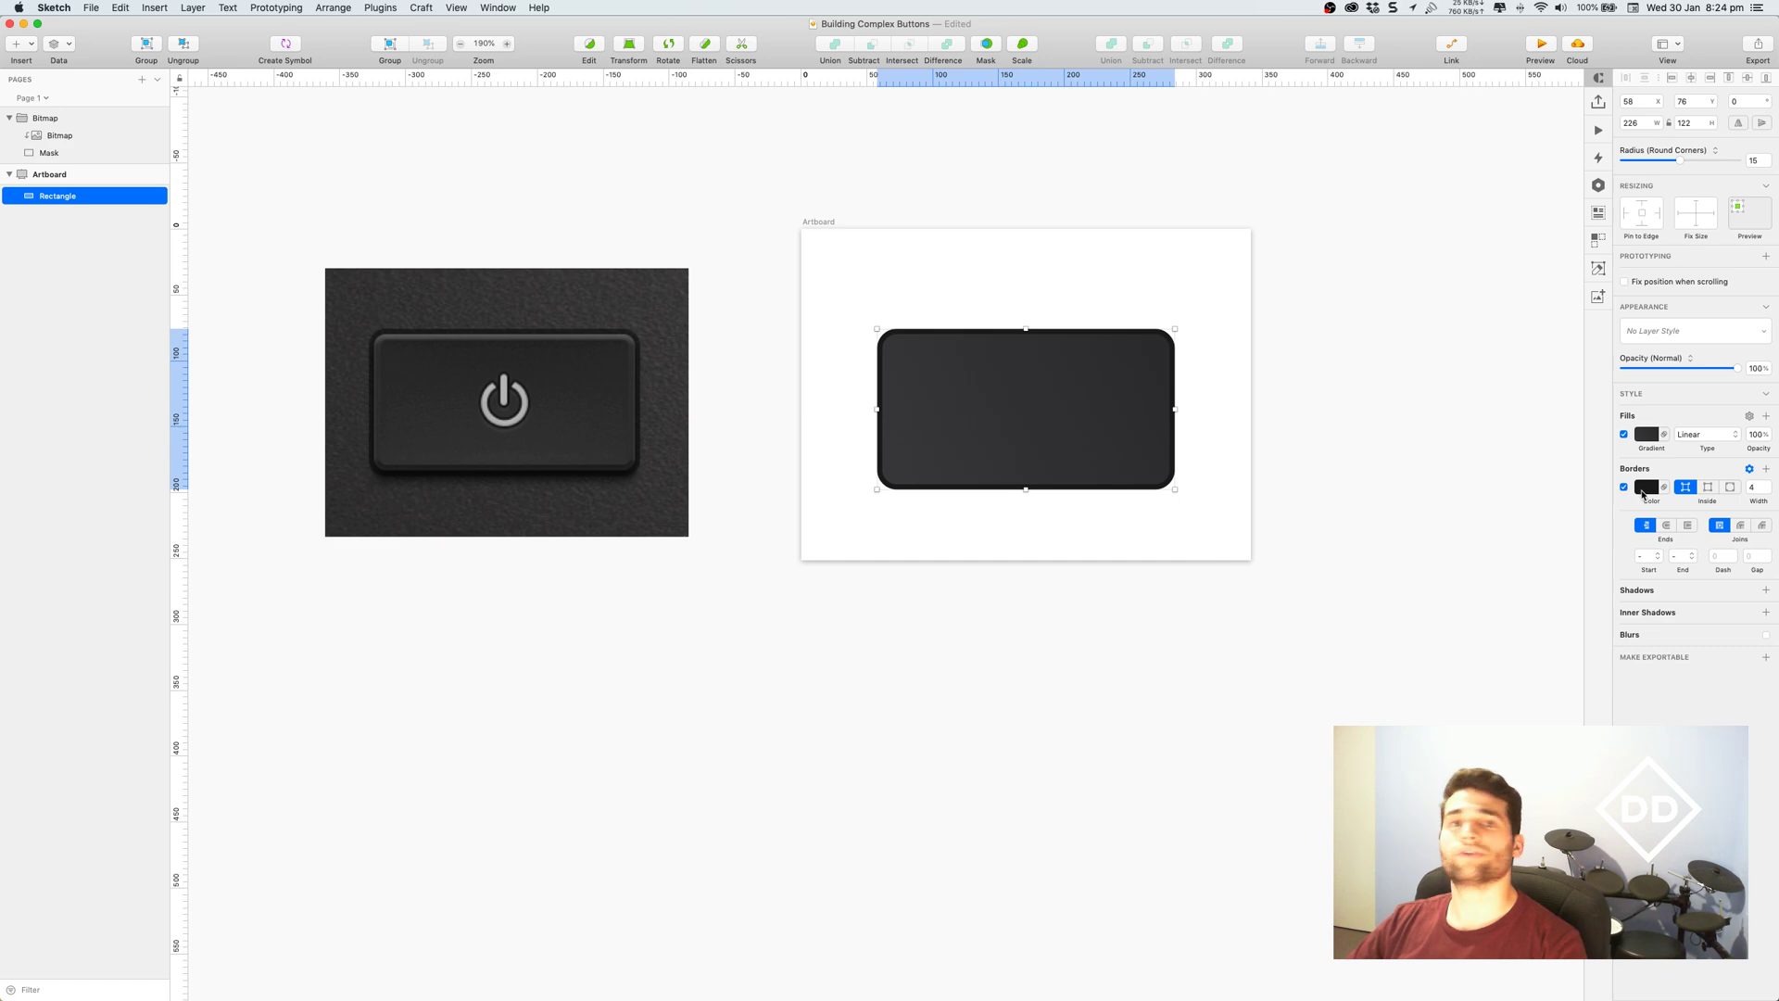
# Add a second, grey border to the rectangle and reorder it beneath the dark inside border.
pyautogui.click(1767, 471)
pyautogui.click(1646, 486)
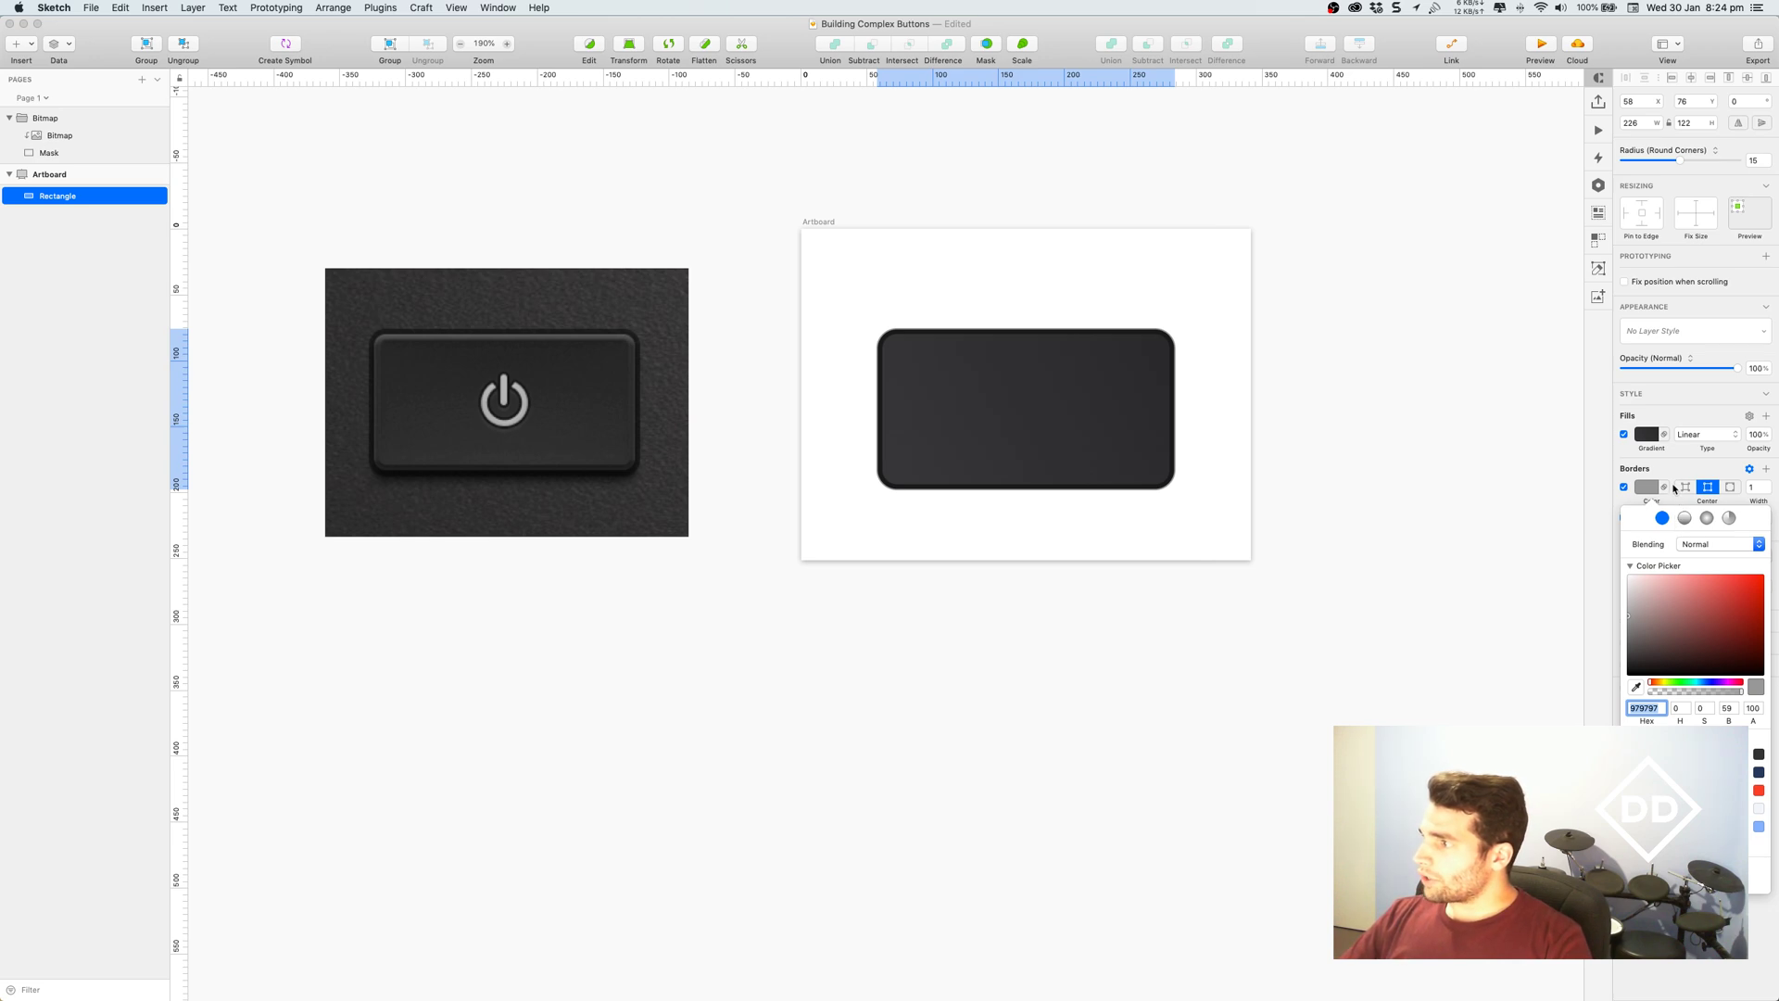
pyautogui.click(1672, 489)
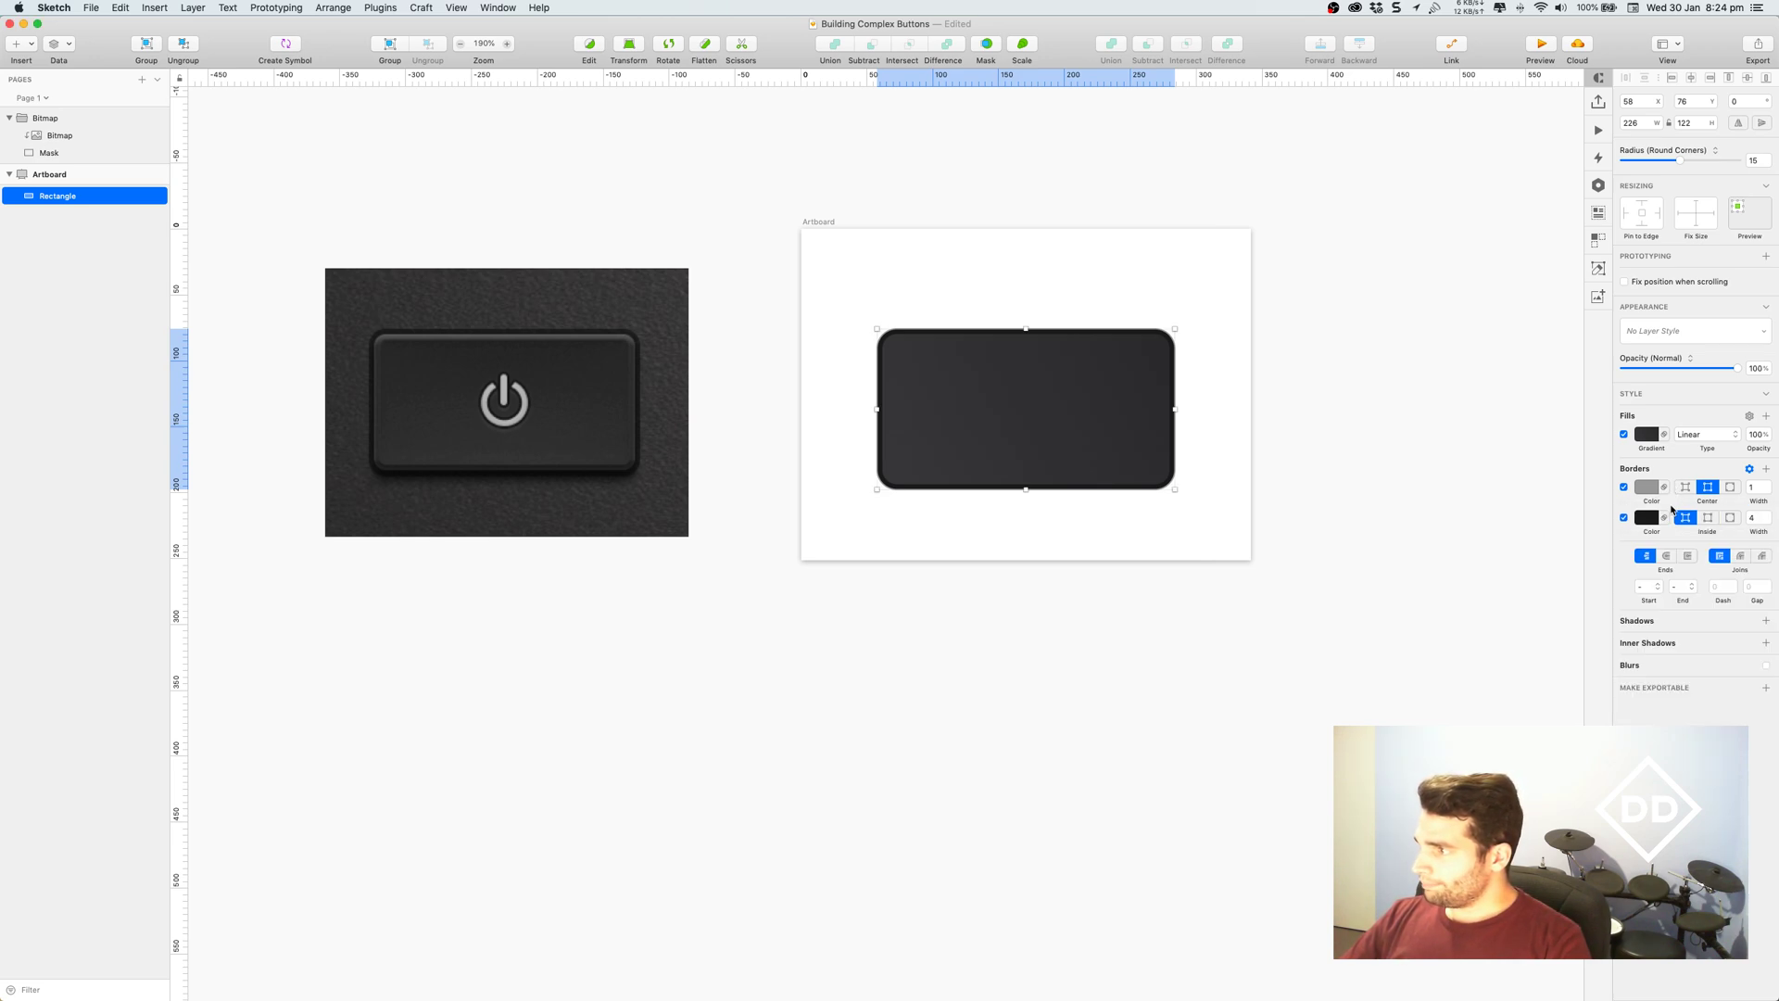
pyautogui.moveTo(1673, 491); pyautogui.dragTo(1672, 521)
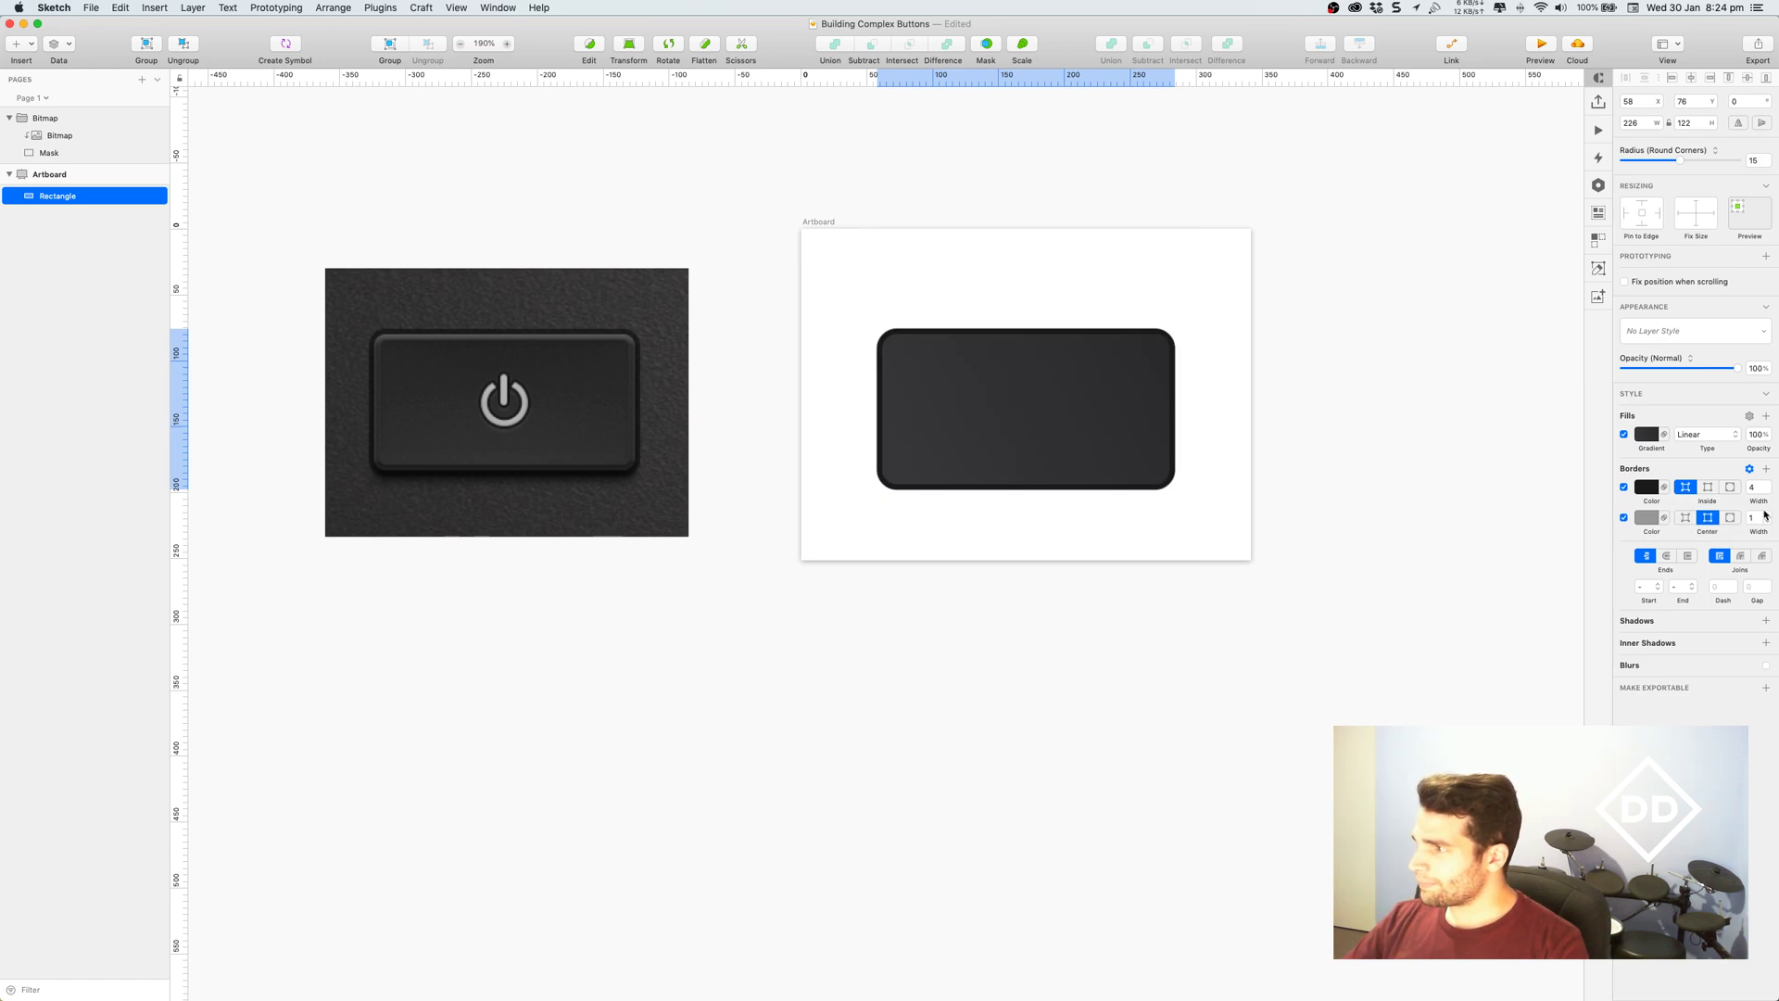
# Increase the grey border's width to 8.
pyautogui.click(1766, 514)
pyautogui.click(1766, 514)
pyautogui.click(1766, 514)
pyautogui.click(1766, 514)
pyautogui.click(1766, 514)
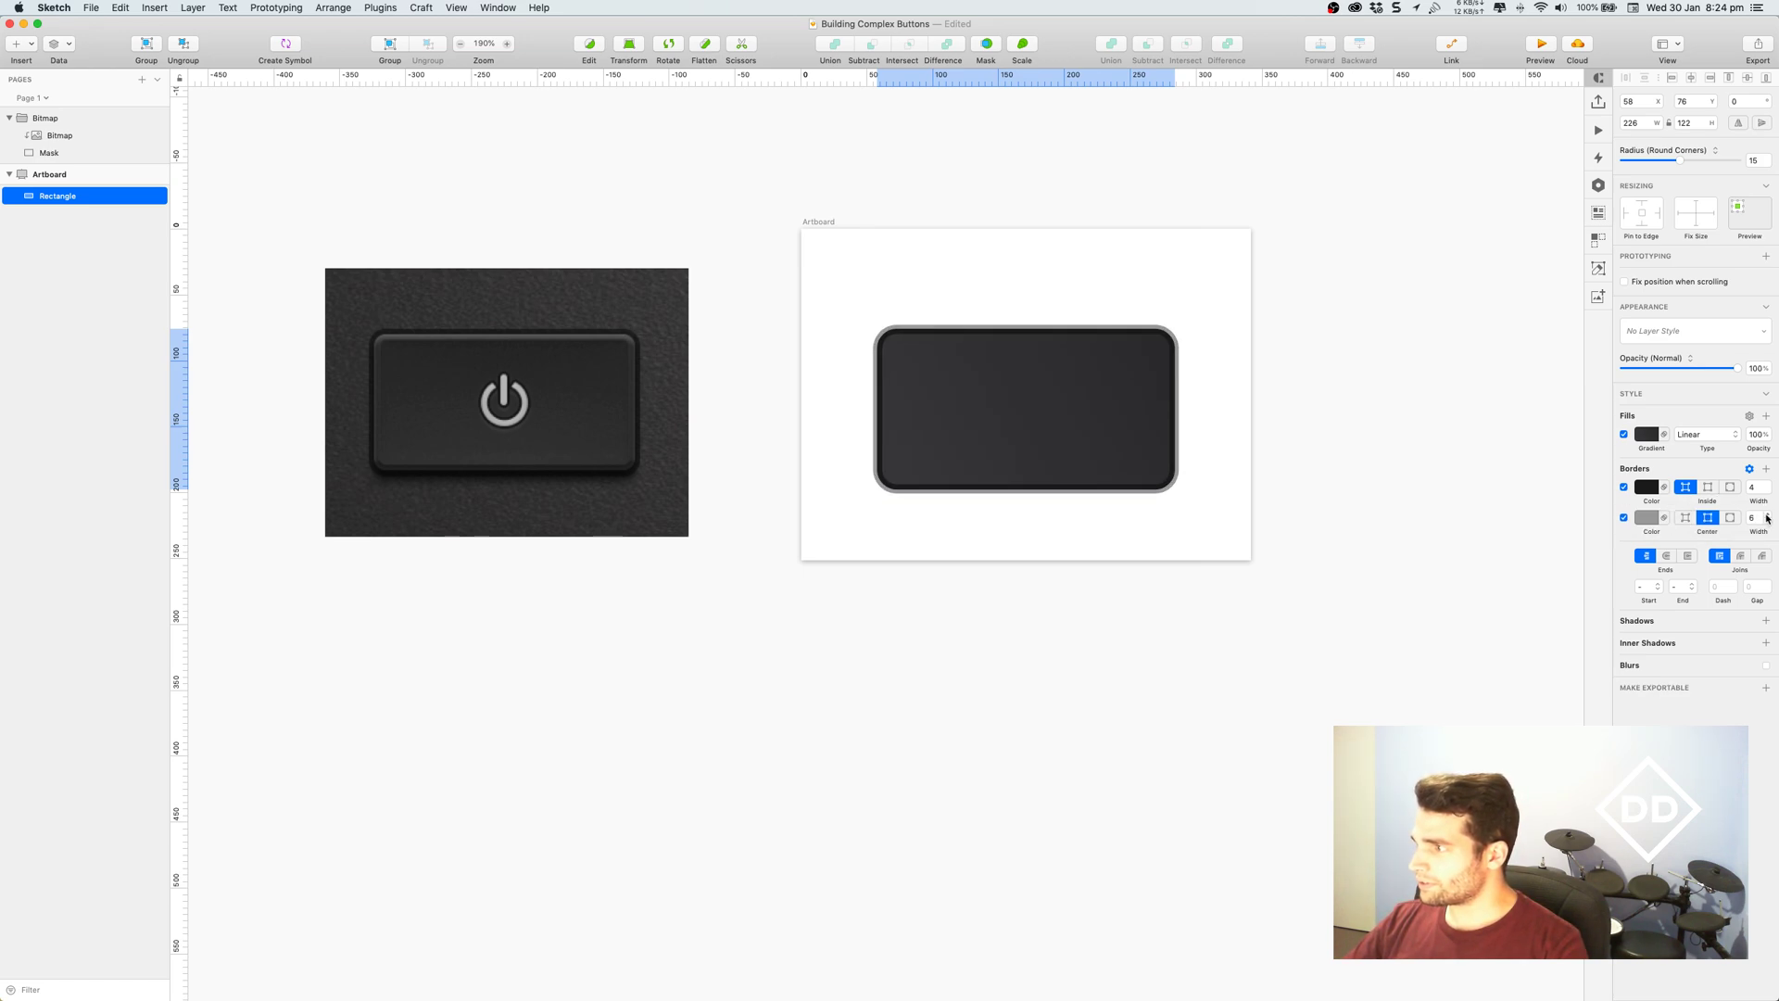
pyautogui.click(1767, 516)
pyautogui.click(1767, 516)
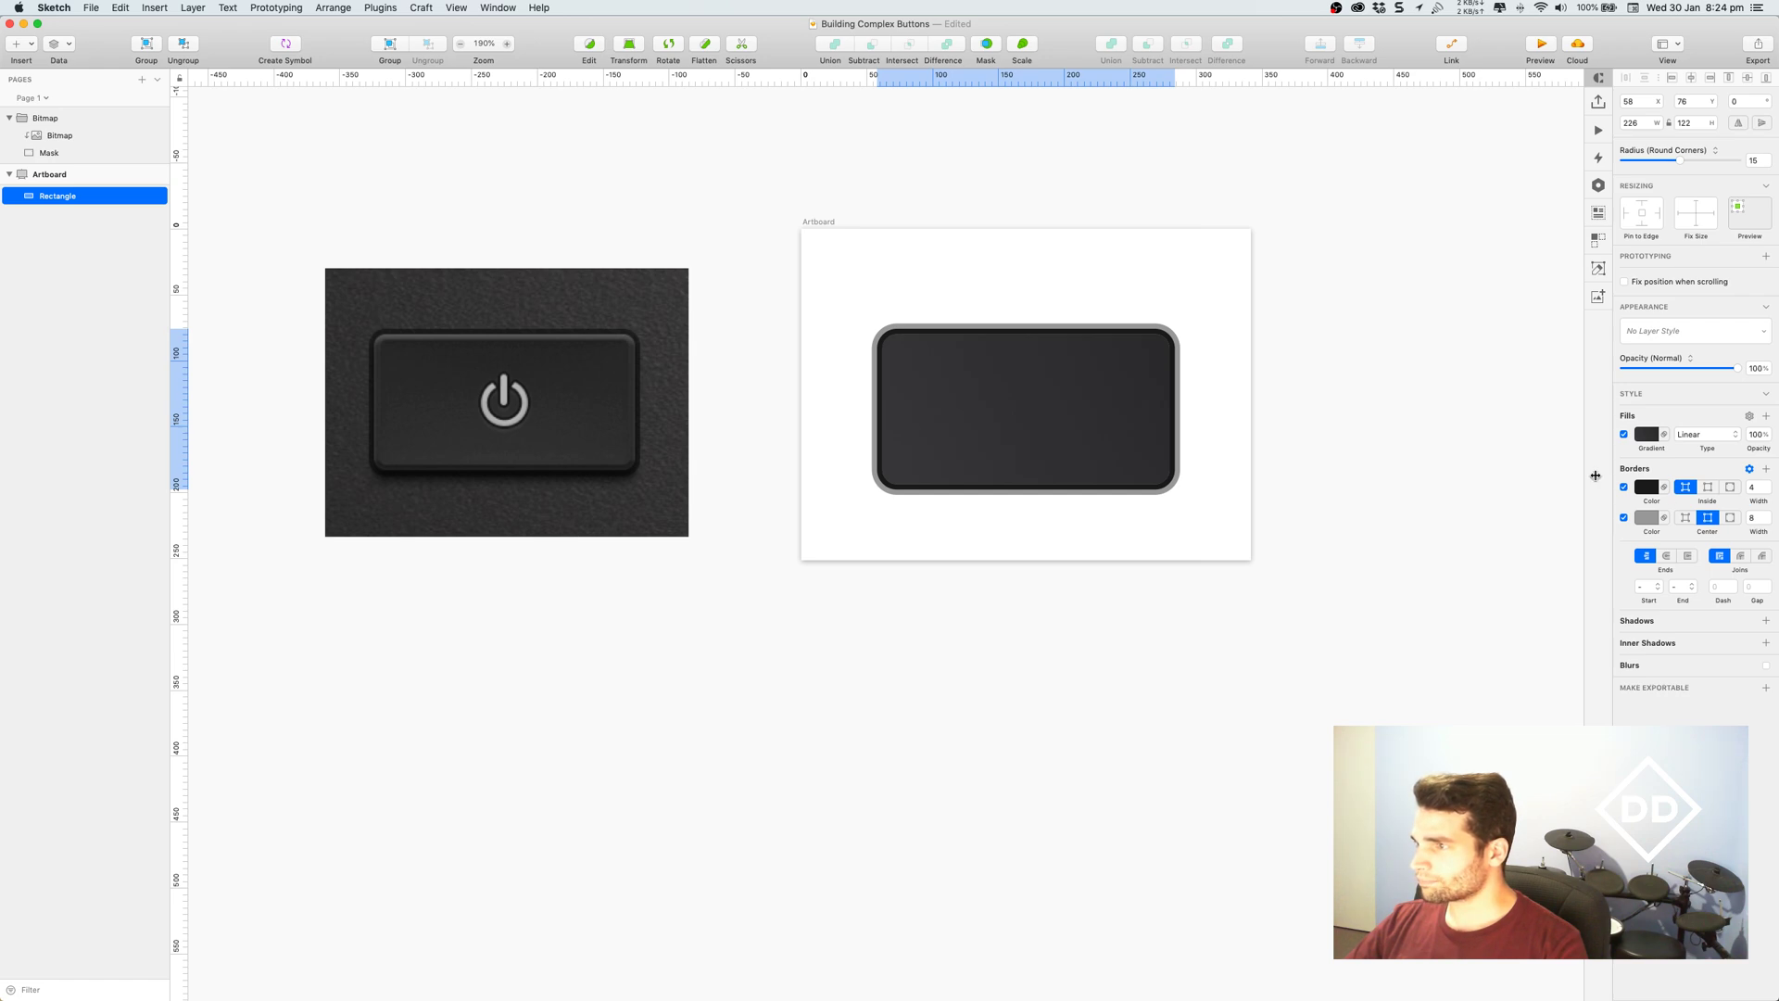
pyautogui.click(930, 348)
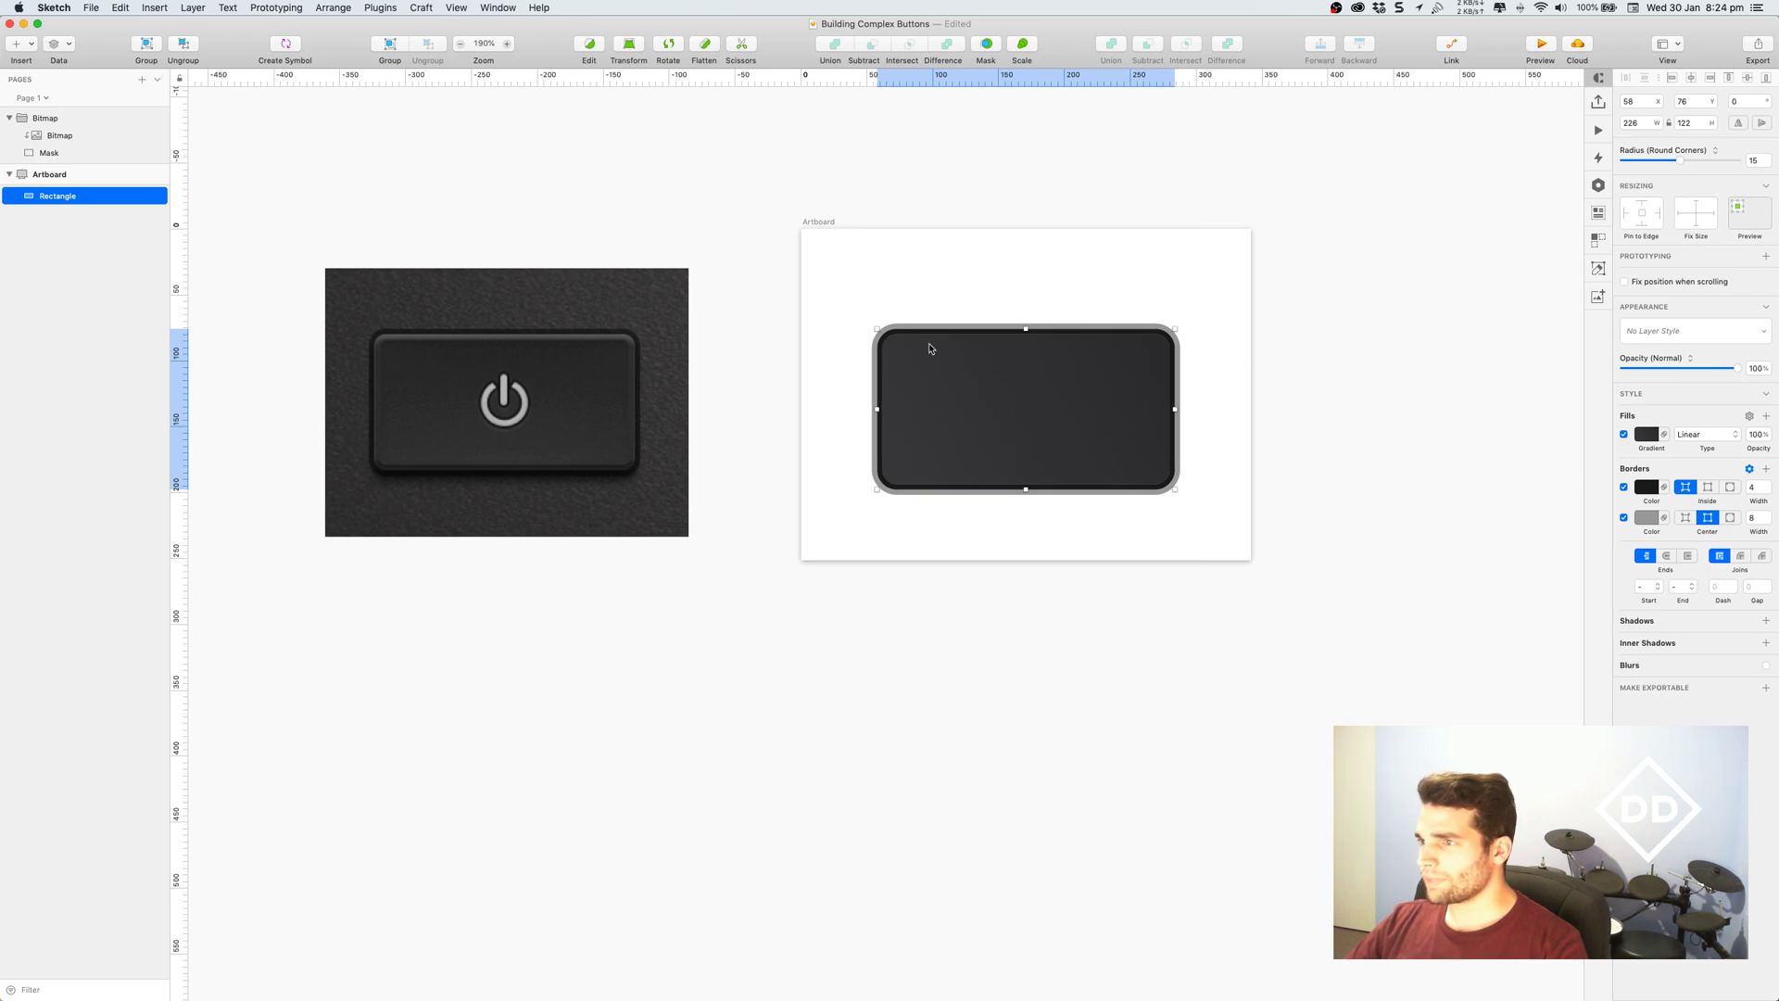
# Try a width of 8 for the dark inside border and 4 for the grey border.
pyautogui.click(1767, 484)
pyautogui.click(1767, 483)
pyautogui.click(1767, 483)
pyautogui.click(1767, 483)
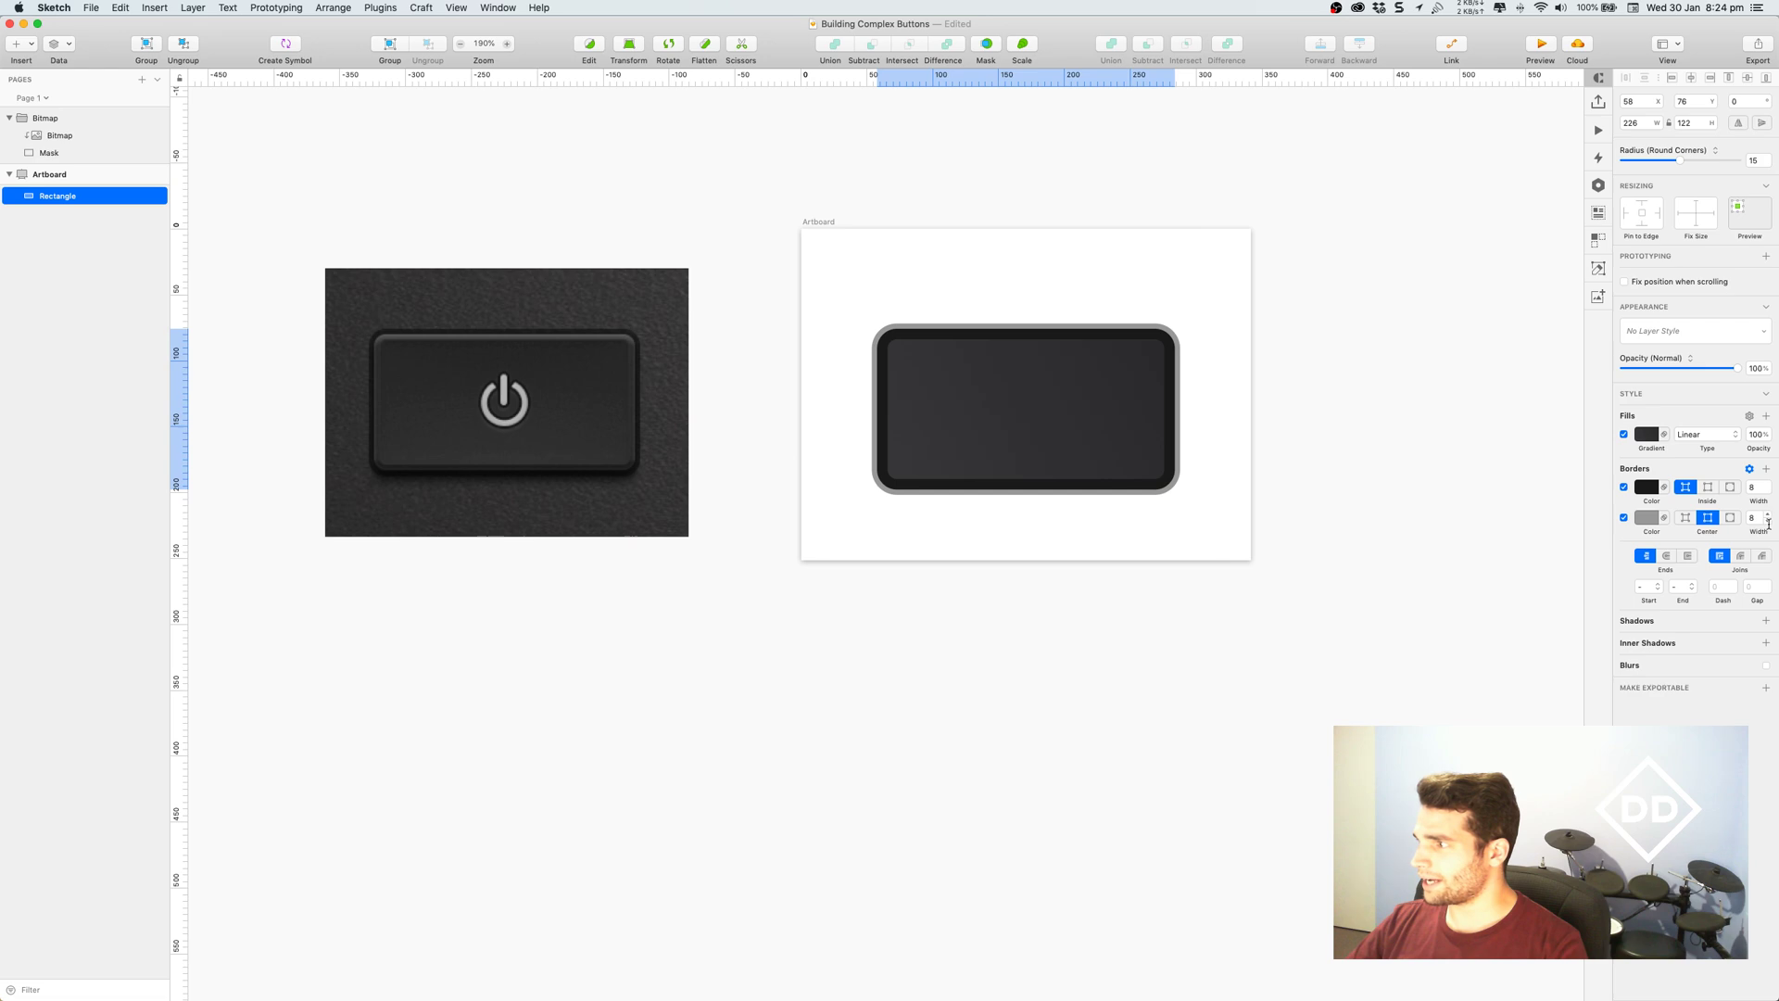
pyautogui.click(1768, 522)
pyautogui.click(1768, 521)
pyautogui.click(1768, 522)
pyautogui.click(1768, 522)
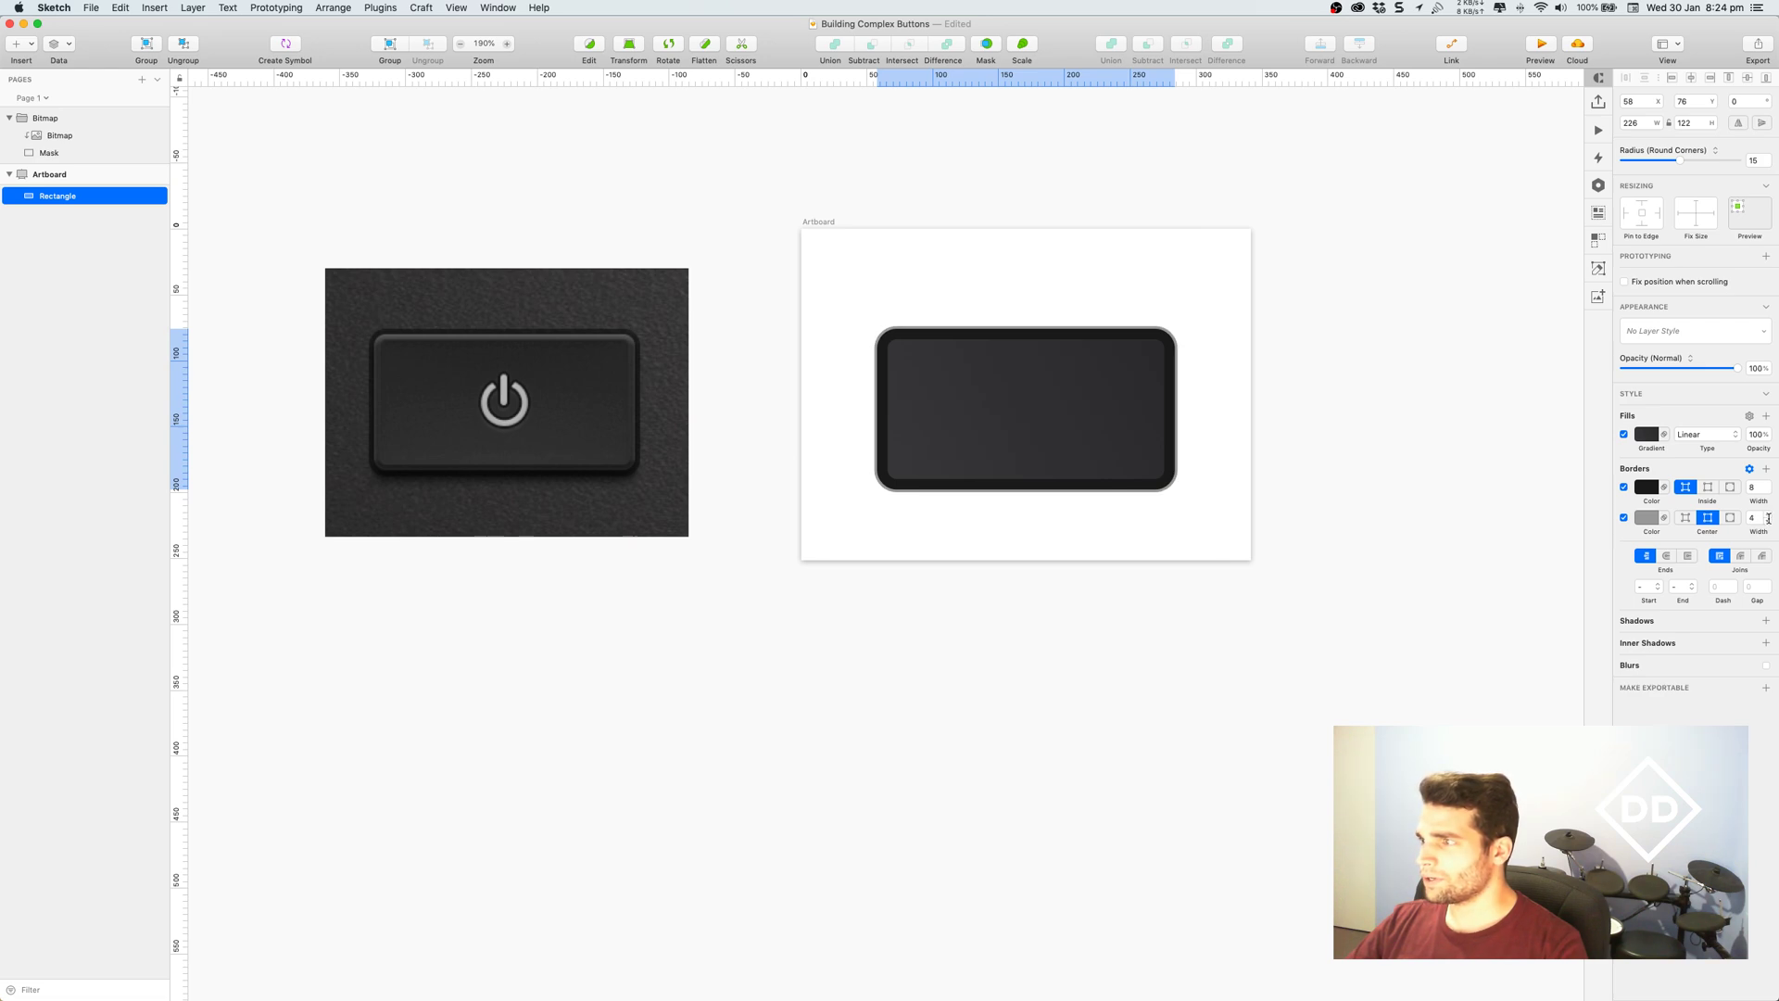
# Return the grey border's width to 8 and the dark border's width to 4.
pyautogui.click(1767, 513)
pyautogui.click(1767, 513)
pyautogui.click(1767, 513)
pyautogui.click(1767, 513)
pyautogui.click(1767, 490)
pyautogui.click(1767, 490)
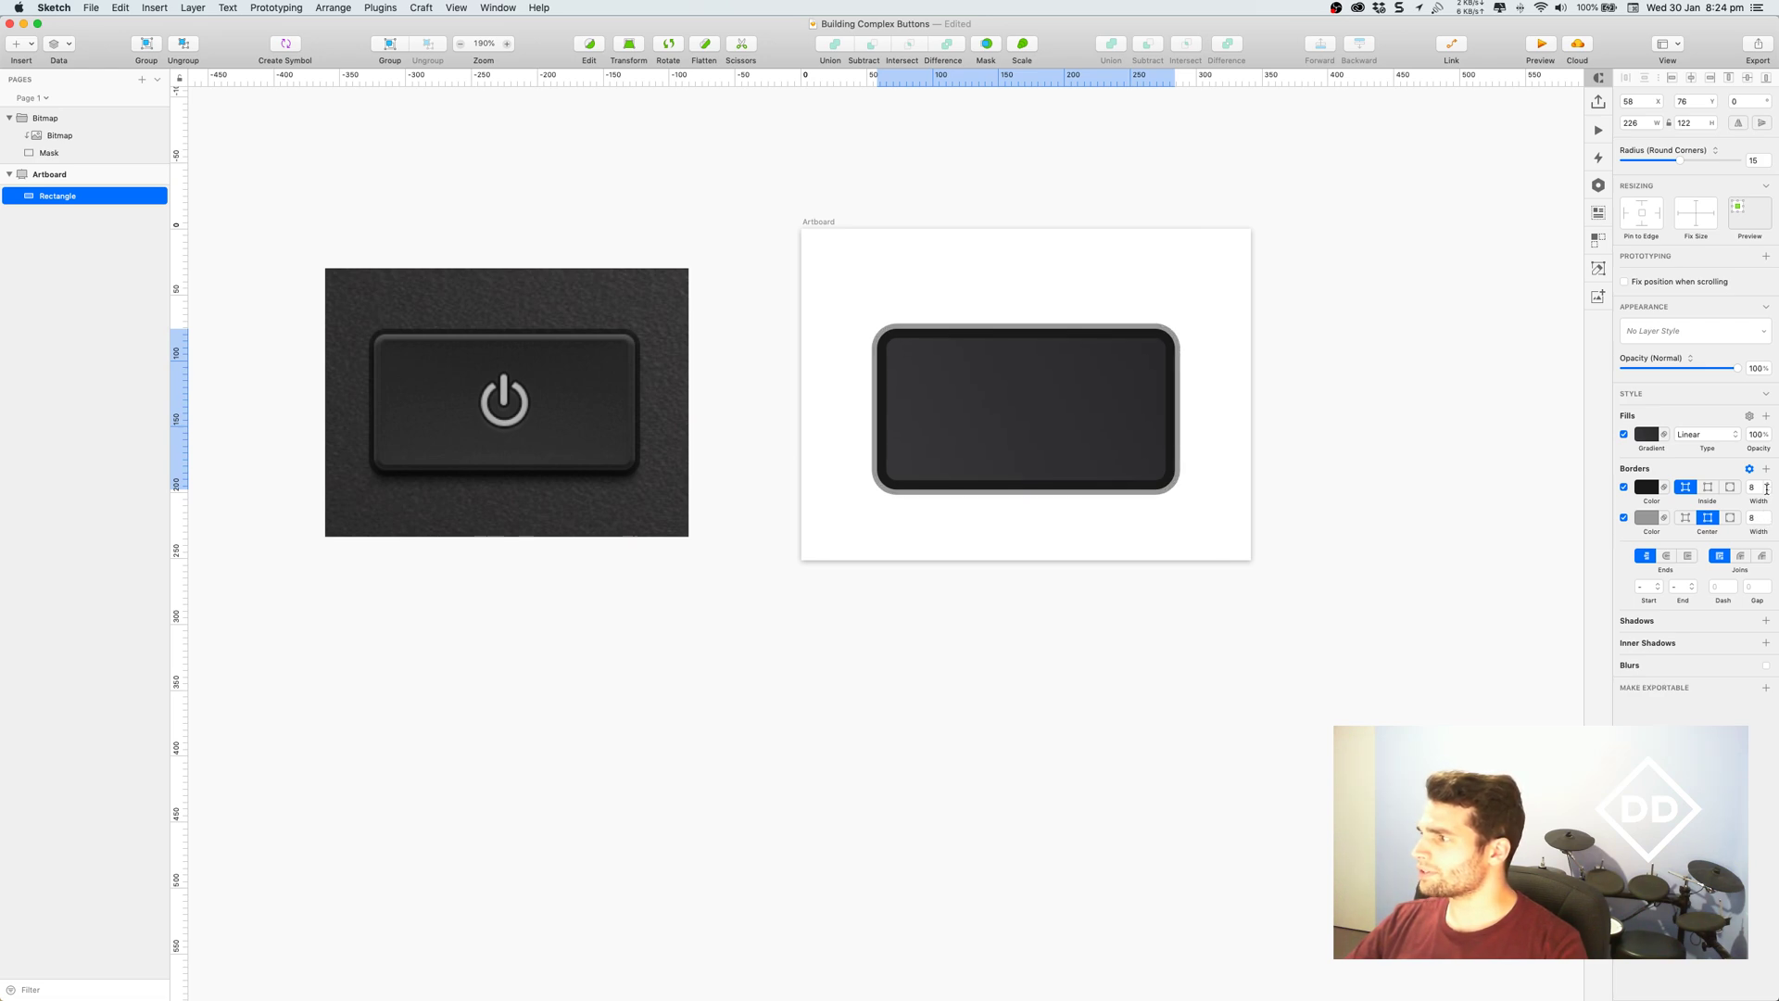
pyautogui.click(1767, 490)
pyautogui.click(1767, 490)
# Align the grey border to the inside of the rectangle's edge.
pyautogui.click(1685, 518)
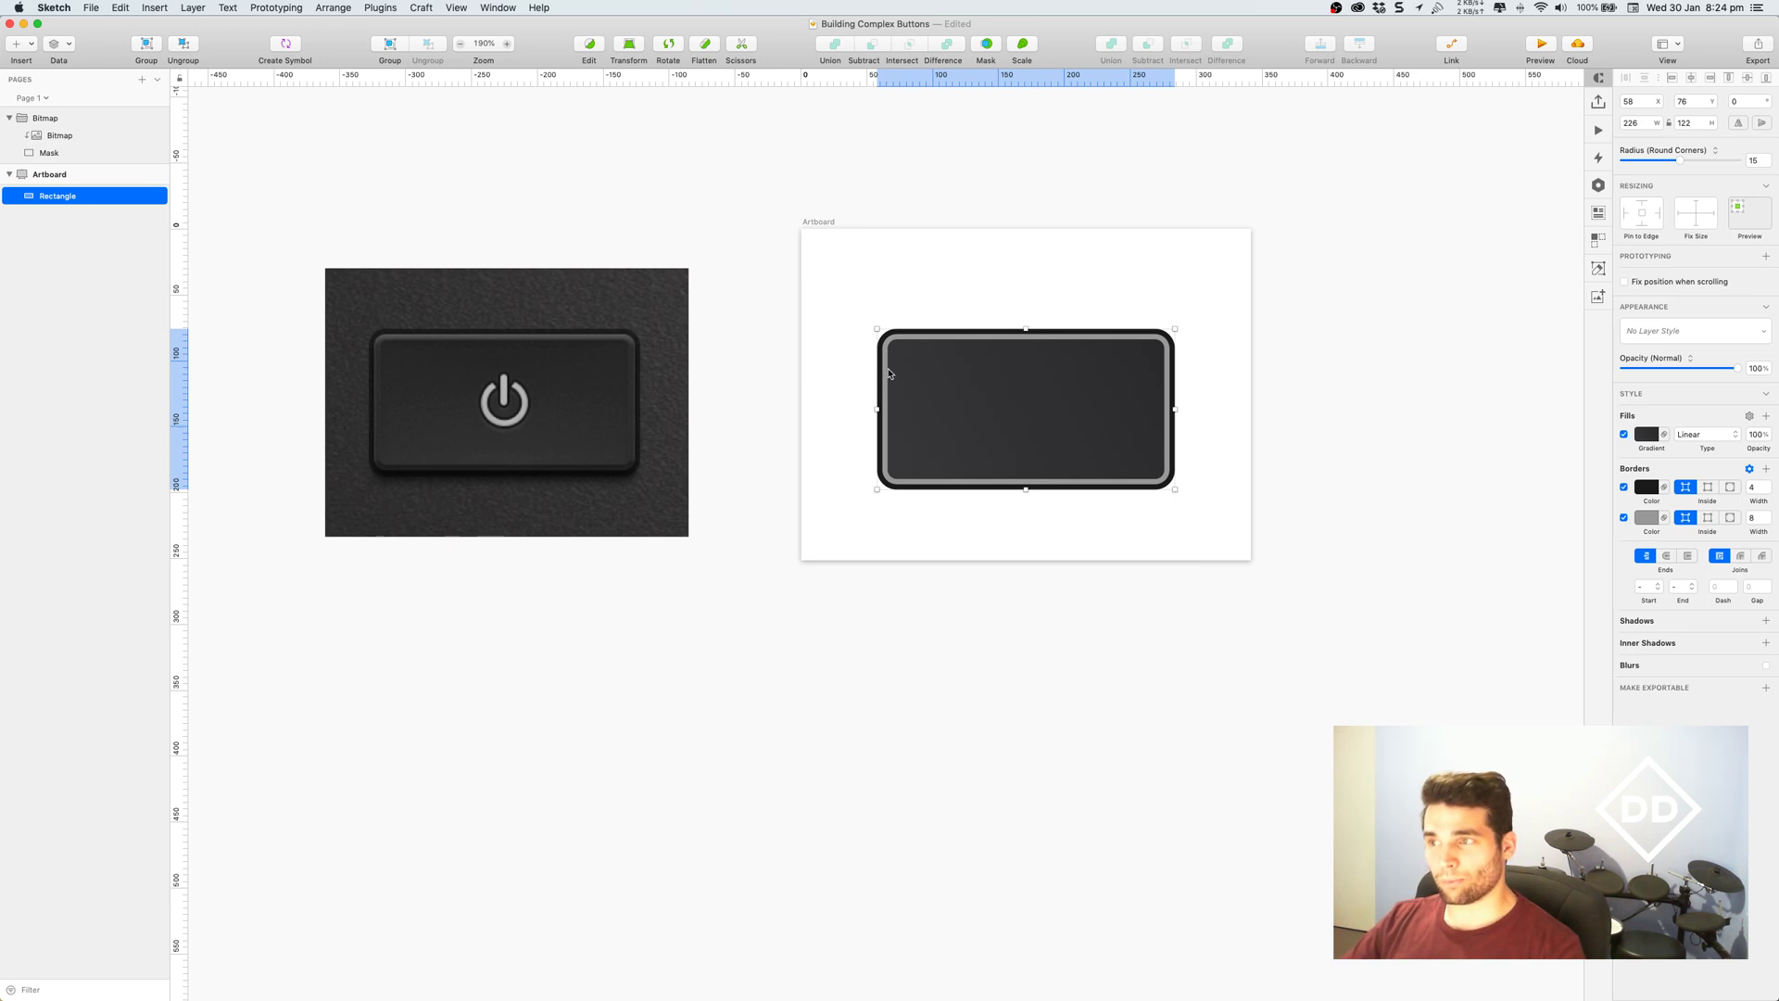
pyautogui.click(915, 306)
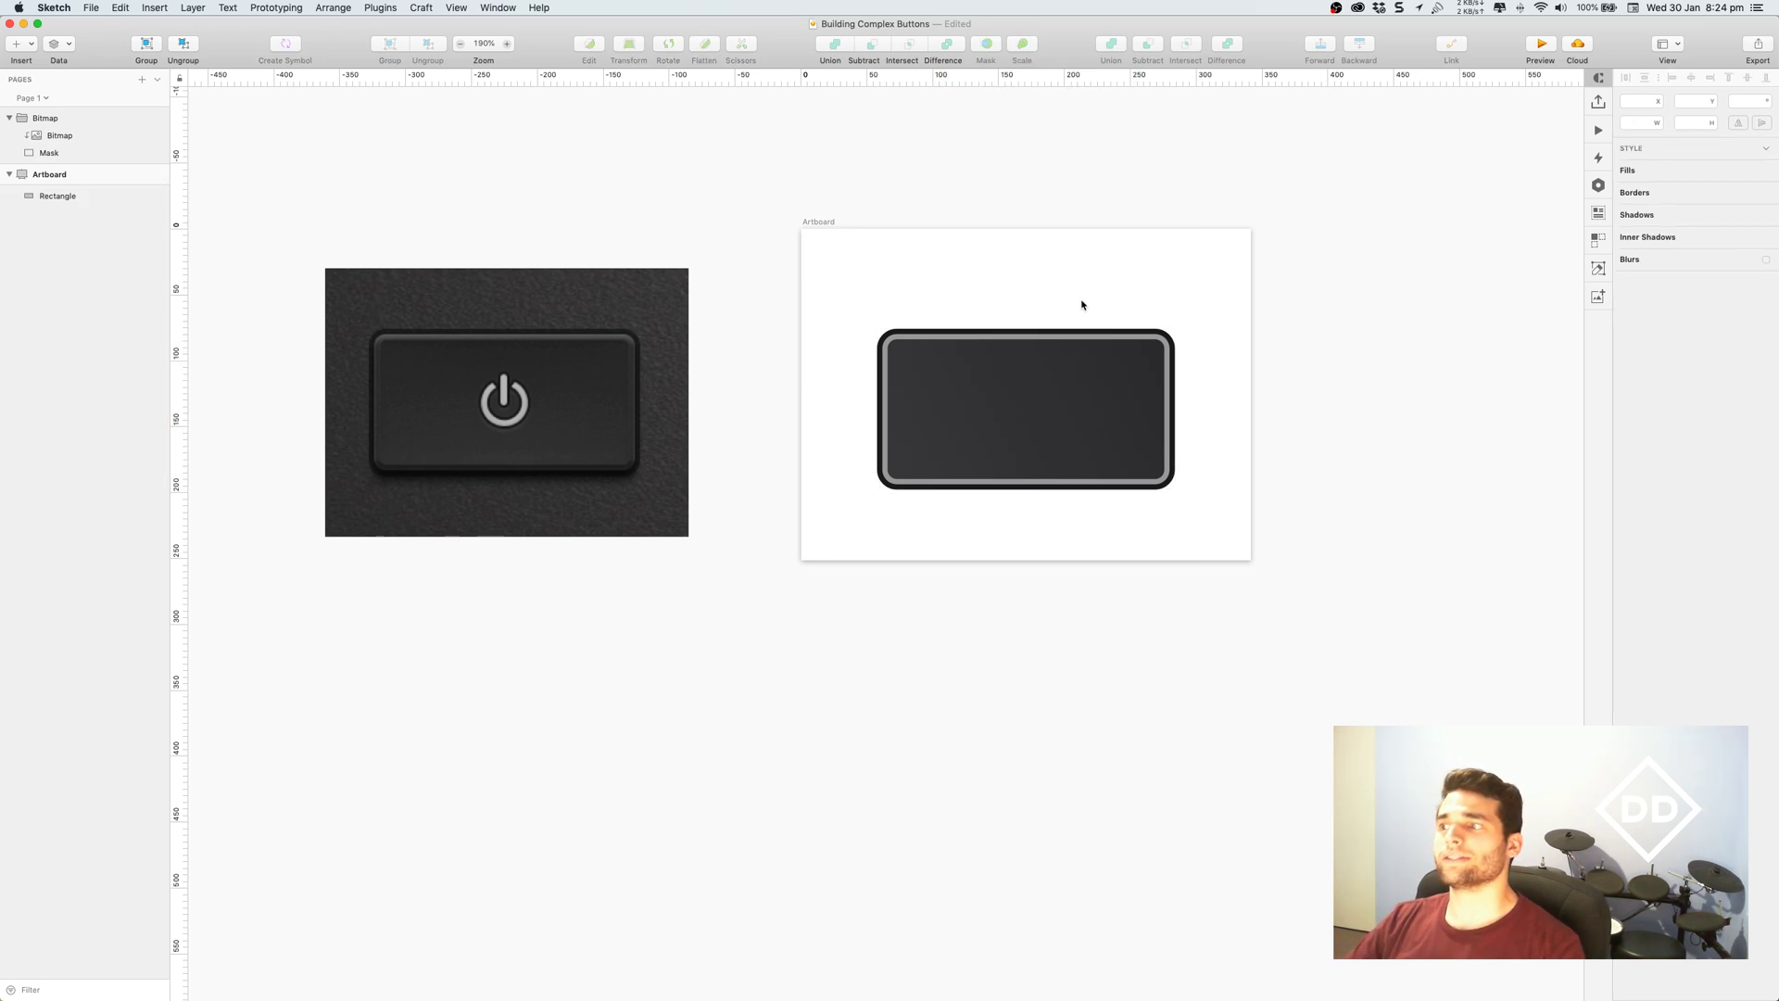
pyautogui.scroll(-1, 1081, 305)
pyautogui.moveTo(1104, 292); pyautogui.dragTo(1113, 301)
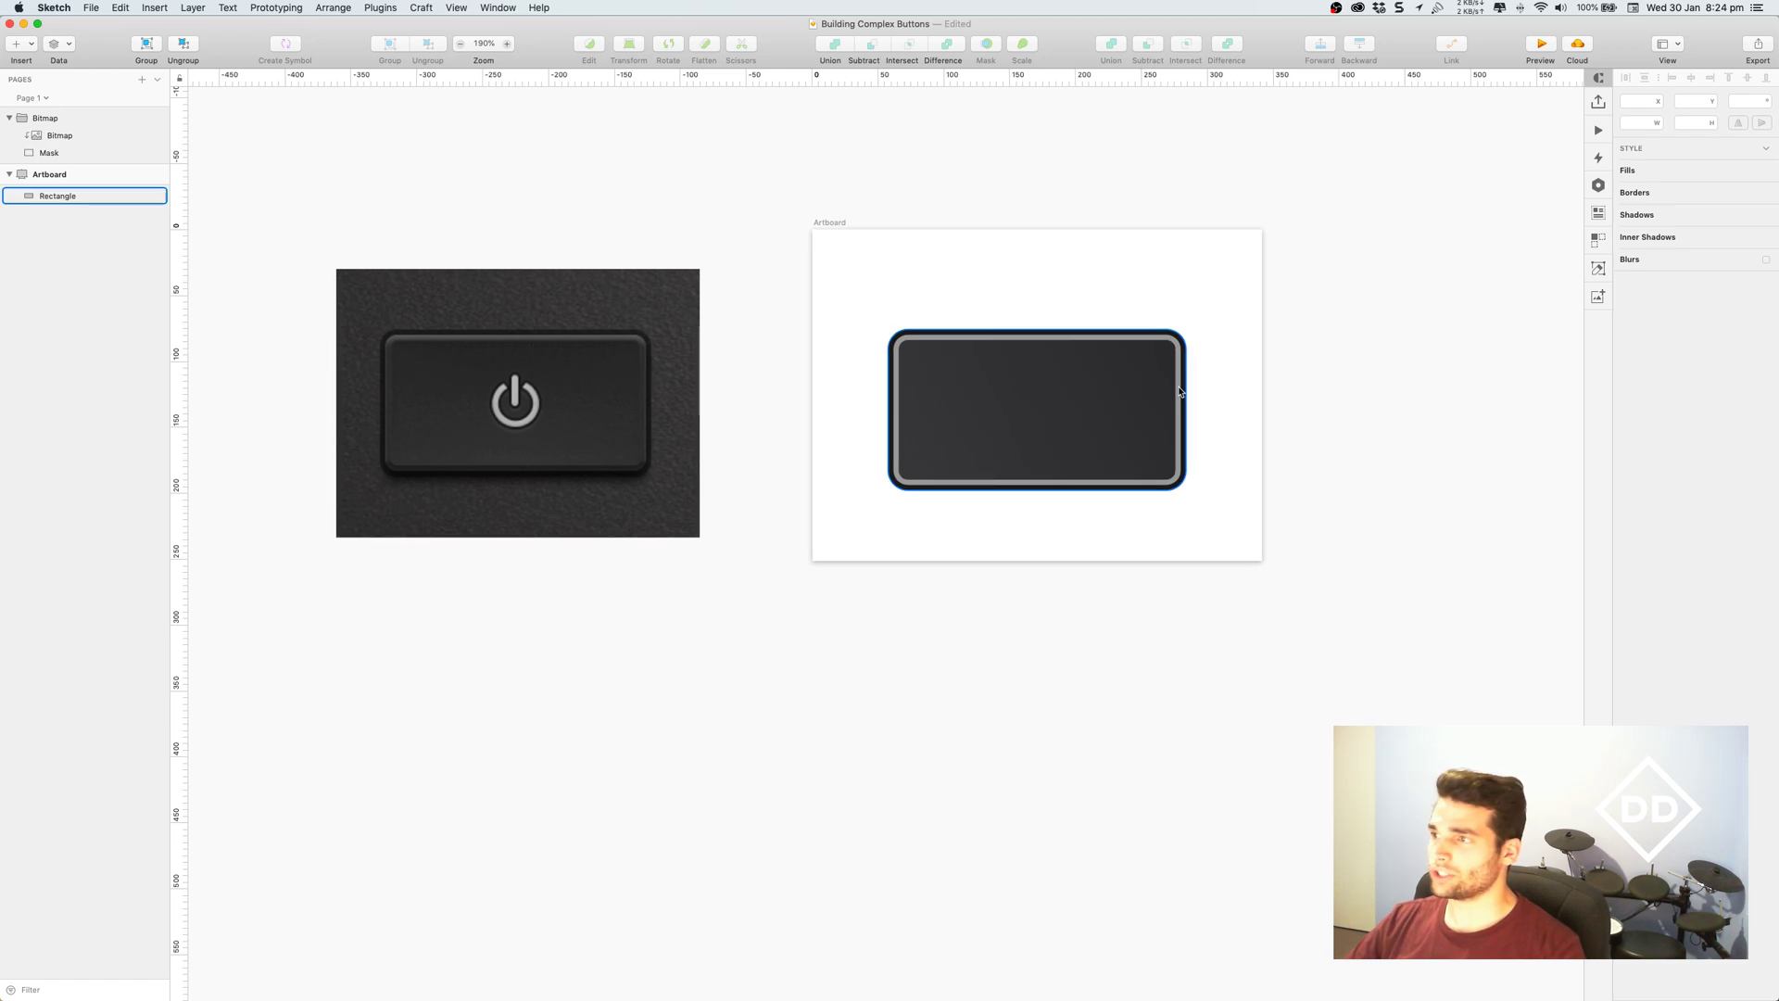
# Change the grey border to a linear gradient whose upper stop is semi-transparent white.
pyautogui.click(1150, 362)
pyautogui.click(1649, 518)
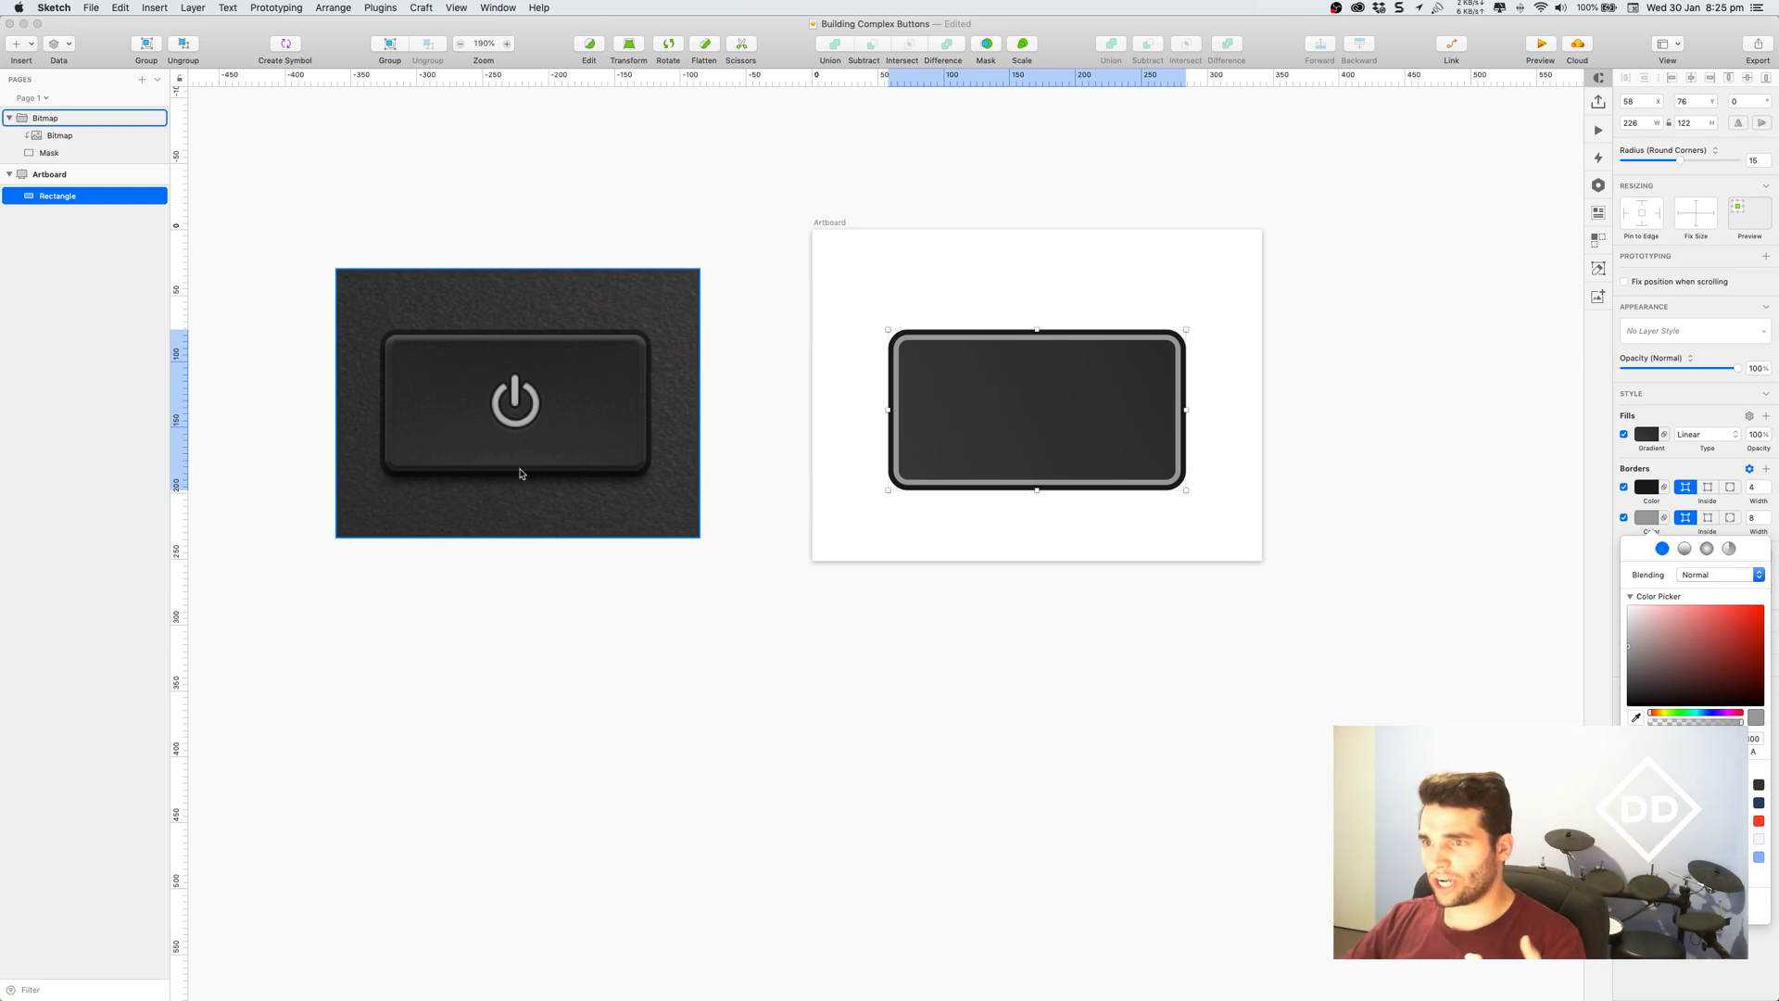
pyautogui.click(1685, 548)
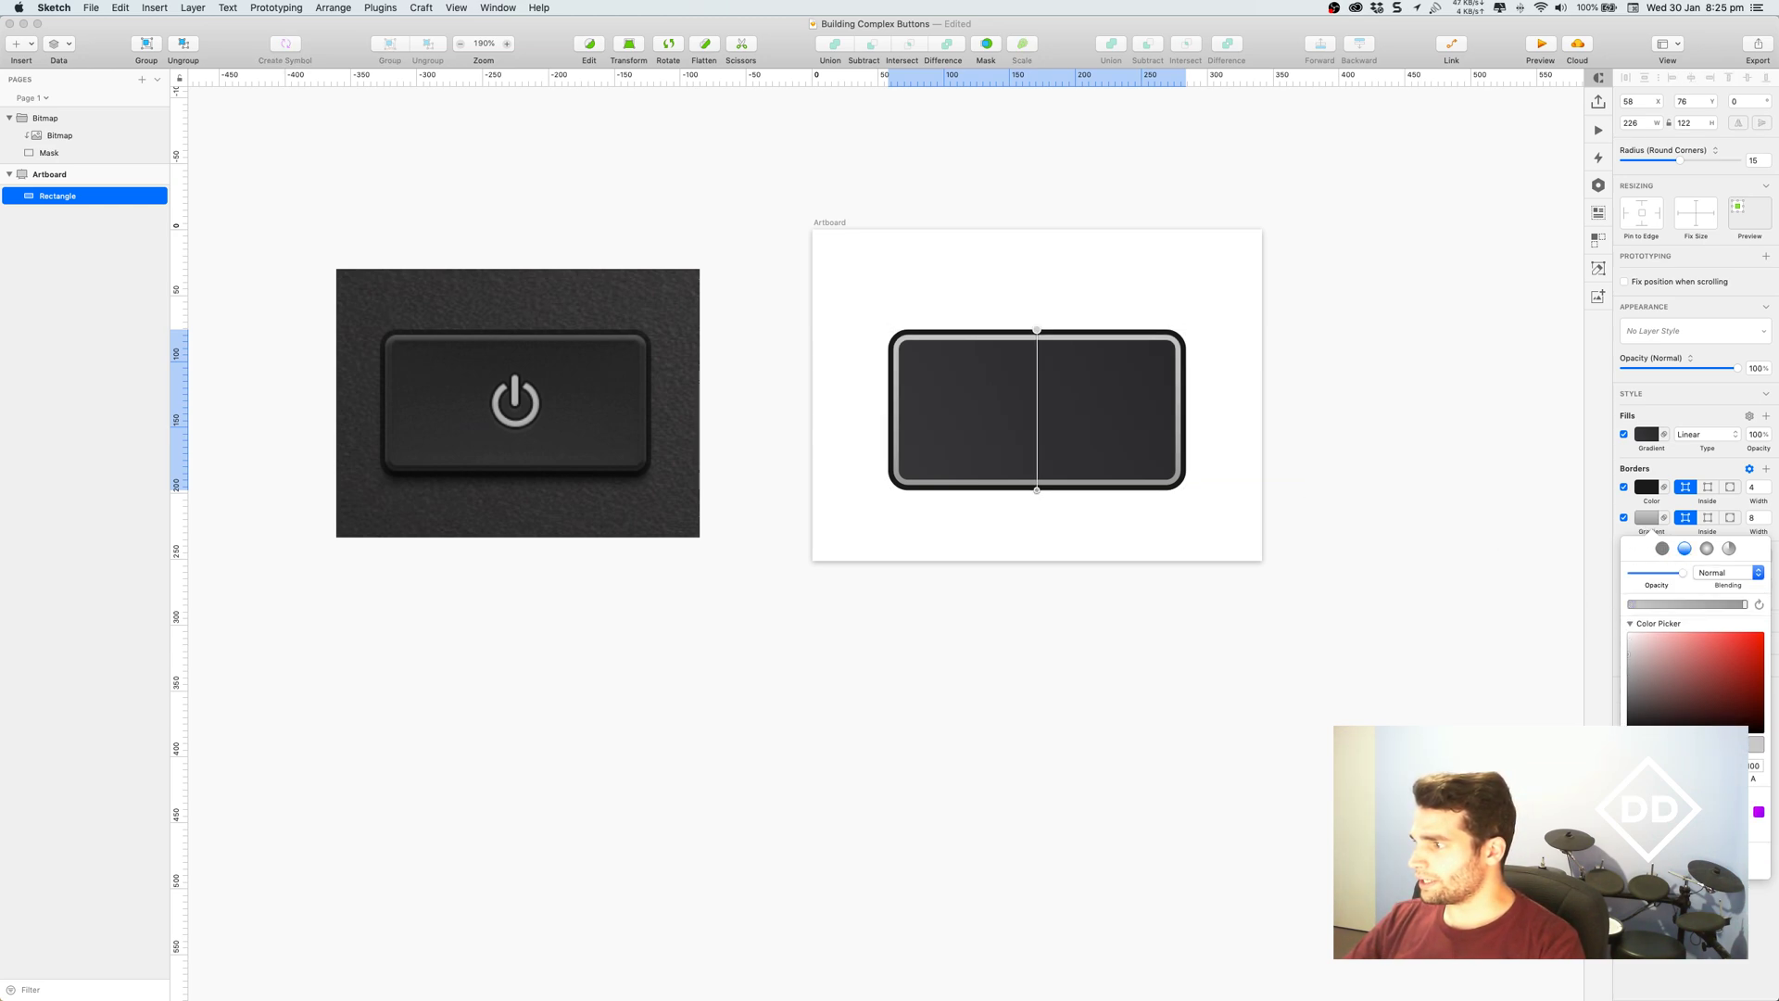
pyautogui.click(1668, 724)
pyautogui.moveTo(1668, 724); pyautogui.dragTo(1551, 514)
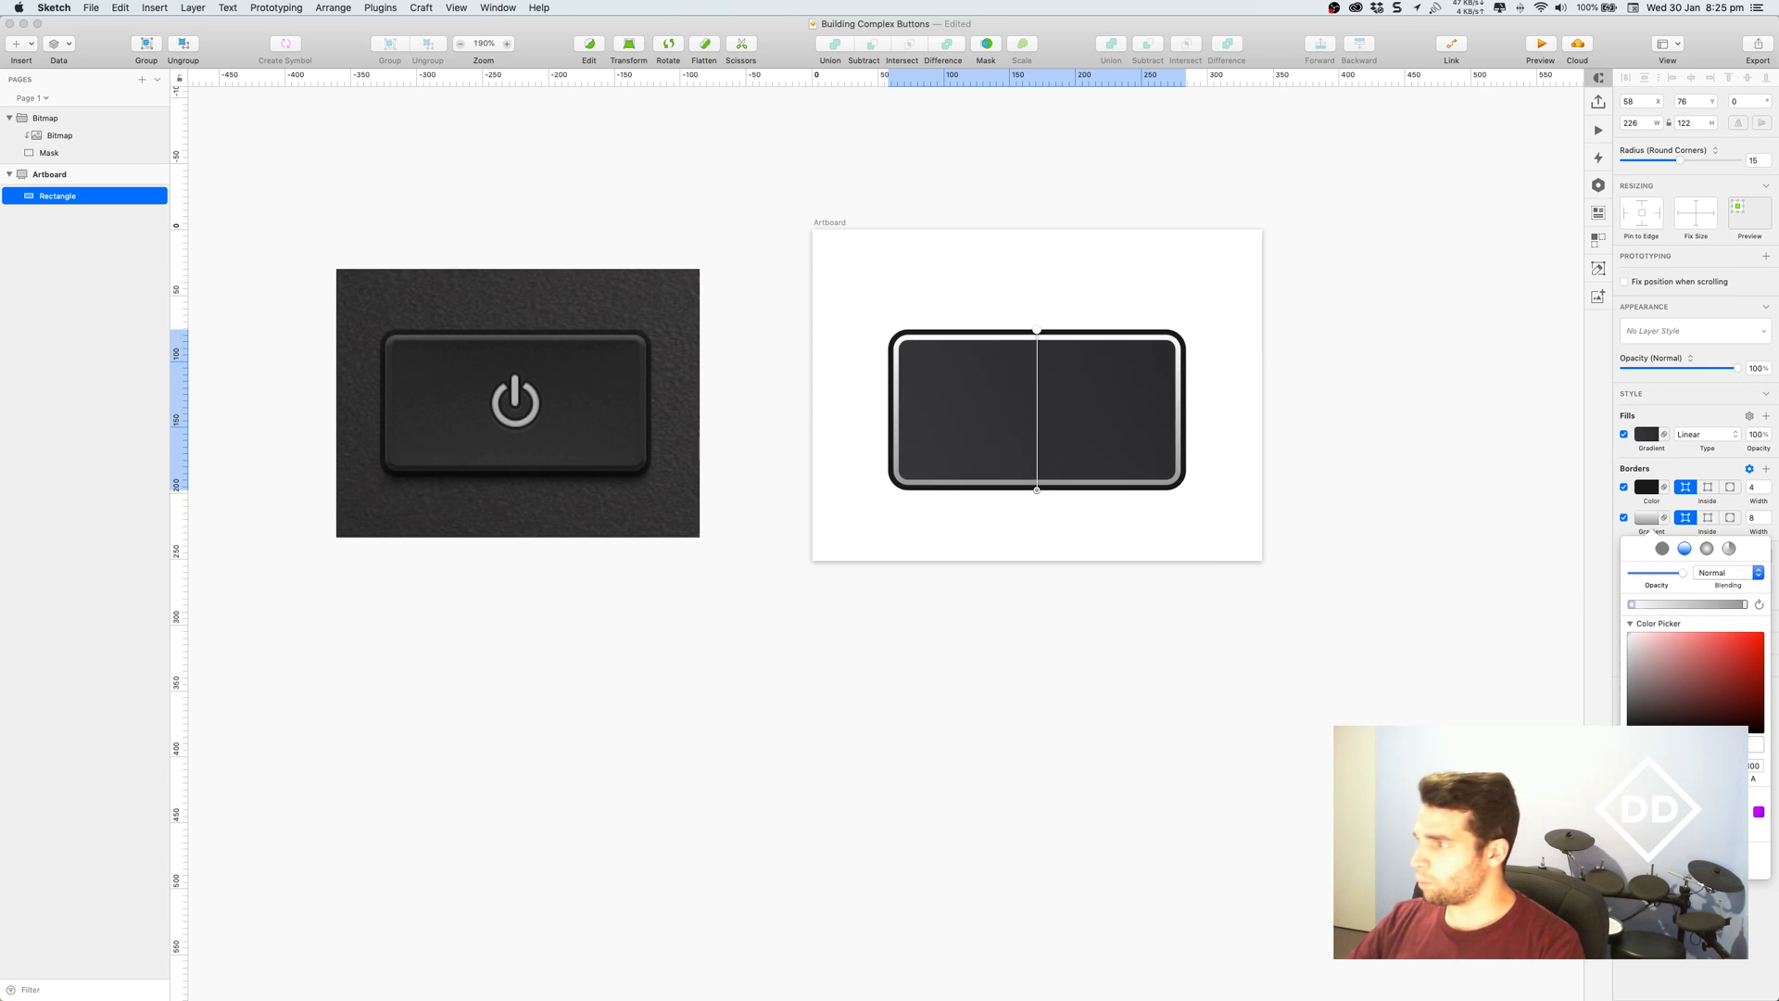
pyautogui.press('2')
pyautogui.press('5')
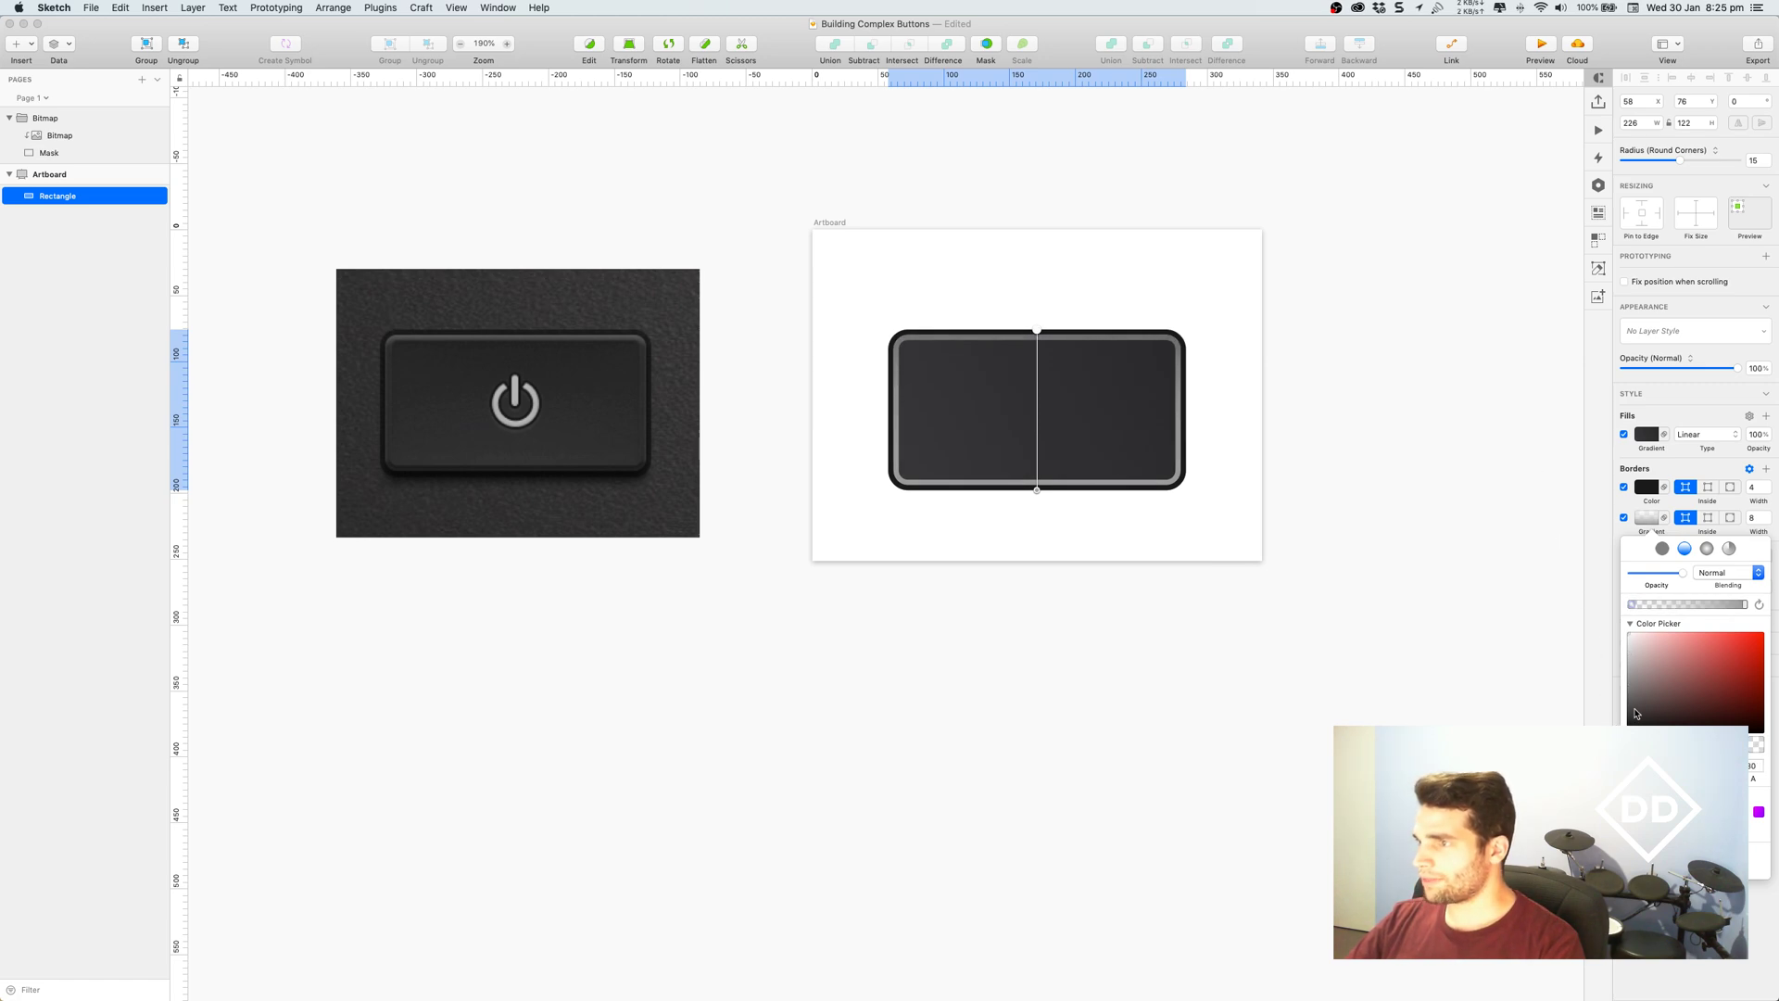
# Make the border gradient's lower stop semi-transparent black.
pyautogui.click(1037, 491)
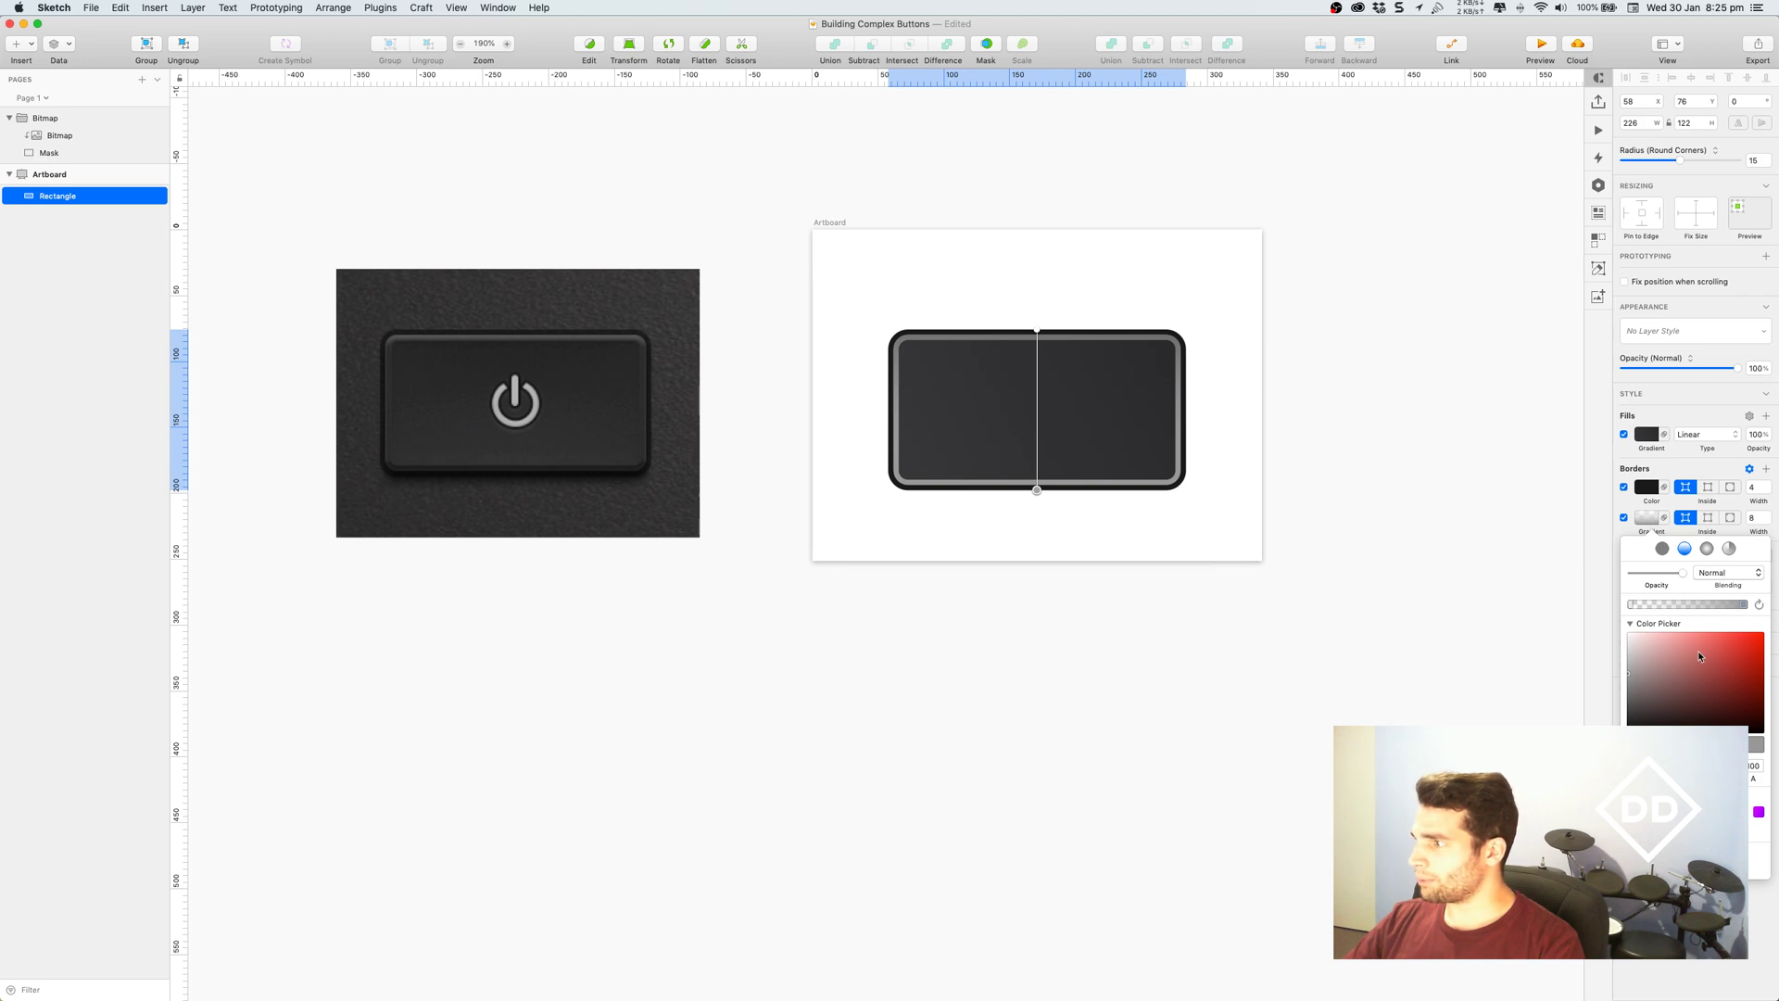
pyautogui.moveTo(1645, 694); pyautogui.dragTo(1628, 732)
pyautogui.click(1660, 749)
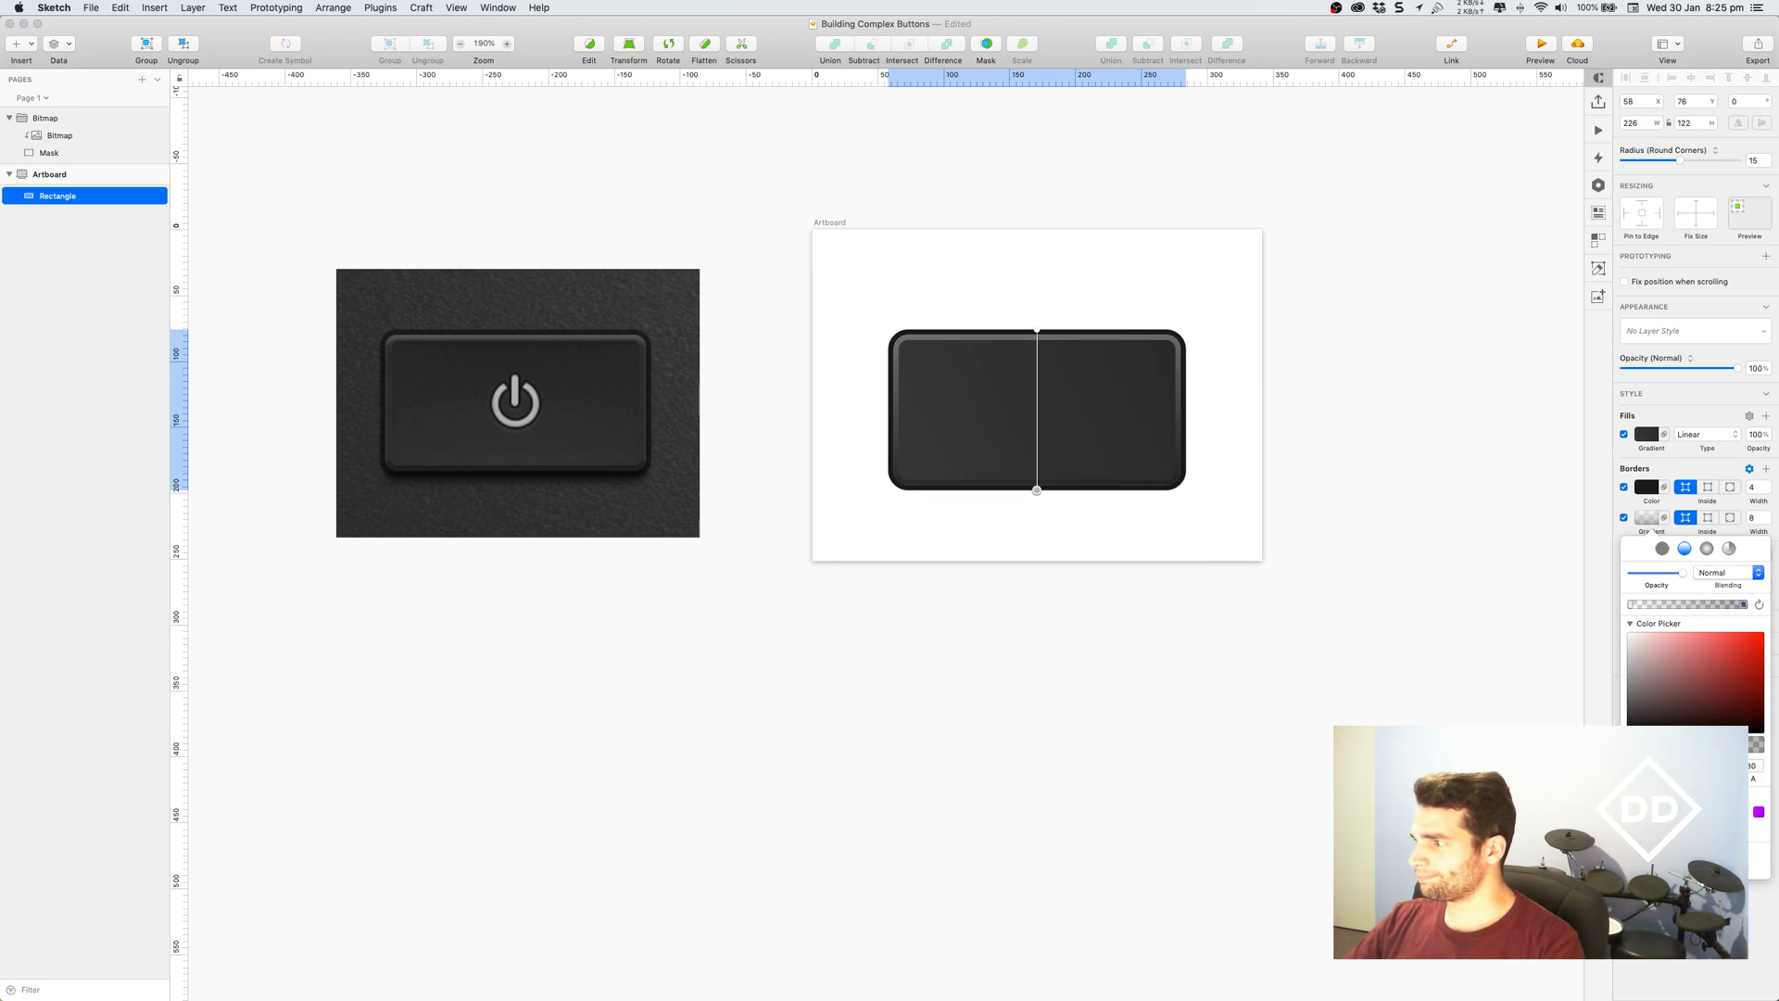
# Reposition the border gradient vertically, with its upper stop well above the rectangle and its lower stop just inside the bottom edge.
pyautogui.moveTo(1038, 332); pyautogui.dragTo(1037, 302)
pyautogui.moveTo(1037, 490); pyautogui.dragTo(1037, 507)
pyautogui.moveTo(1039, 303); pyautogui.dragTo(1039, 309)
pyautogui.moveTo(1039, 506); pyautogui.dragTo(1041, 476)
pyautogui.moveTo(1041, 311)
pyautogui.mouseDown()
pyautogui.moveTo(1041, 250)
pyautogui.moveTo(1038, 283)
pyautogui.mouseUp()
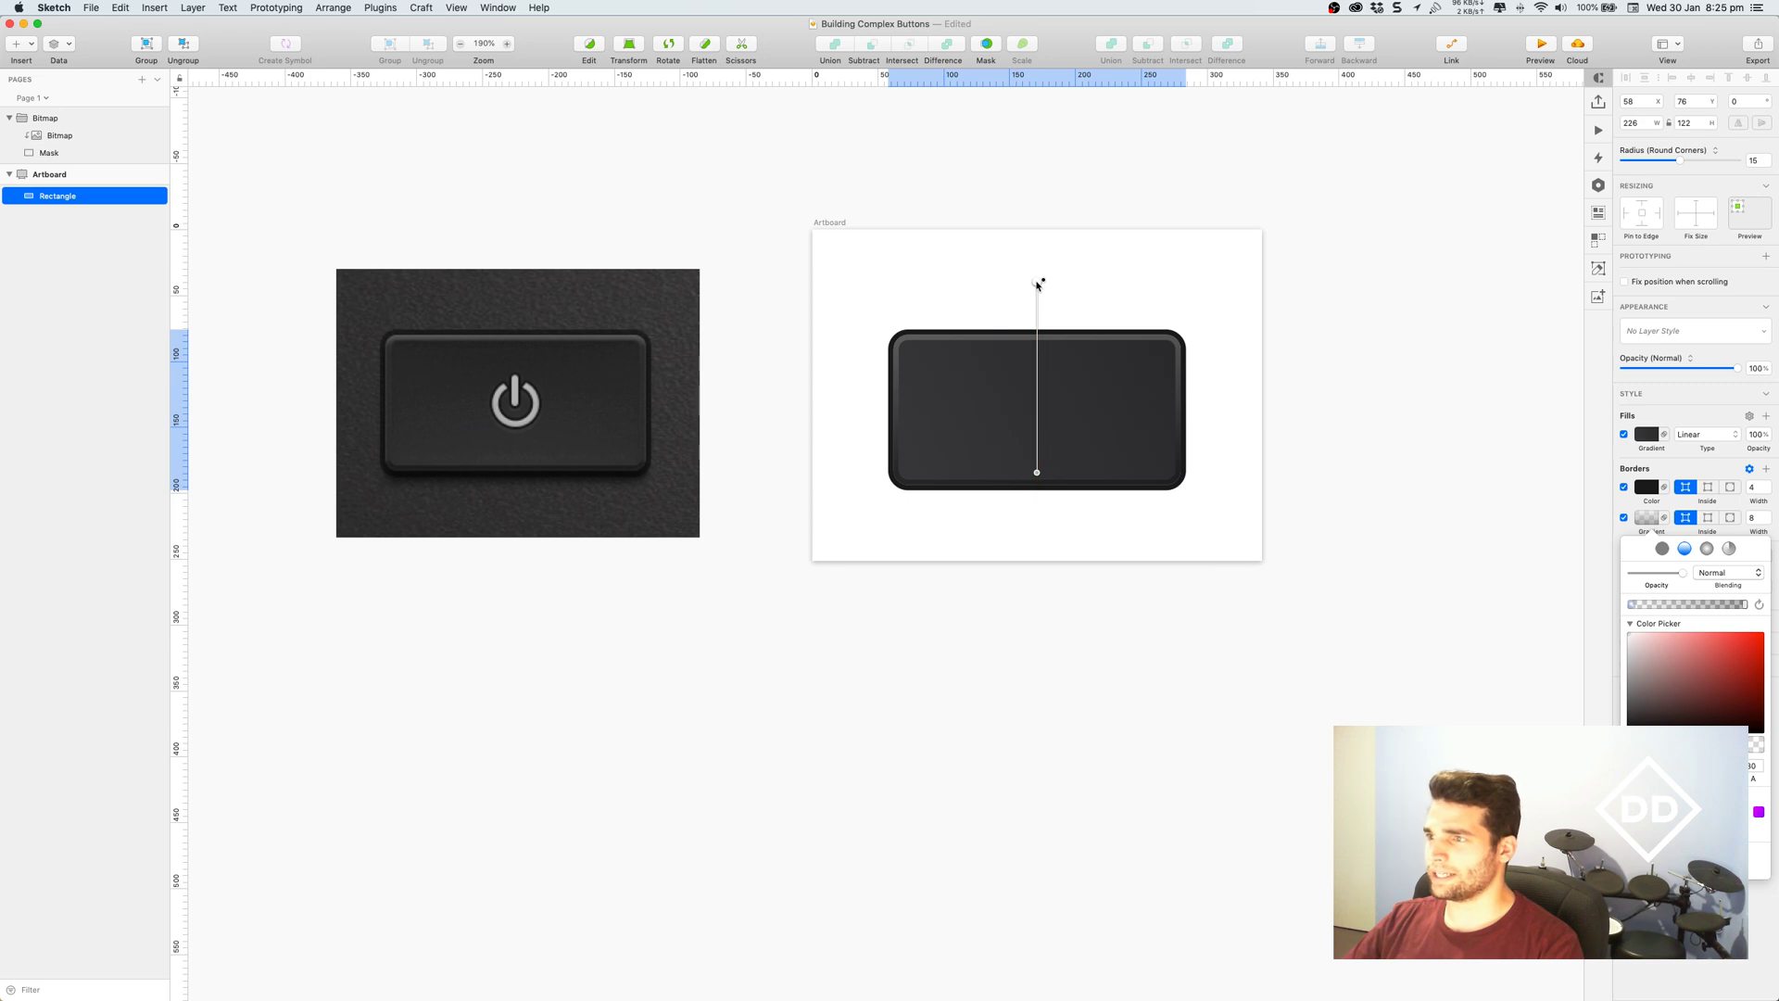
pyautogui.click(1283, 530)
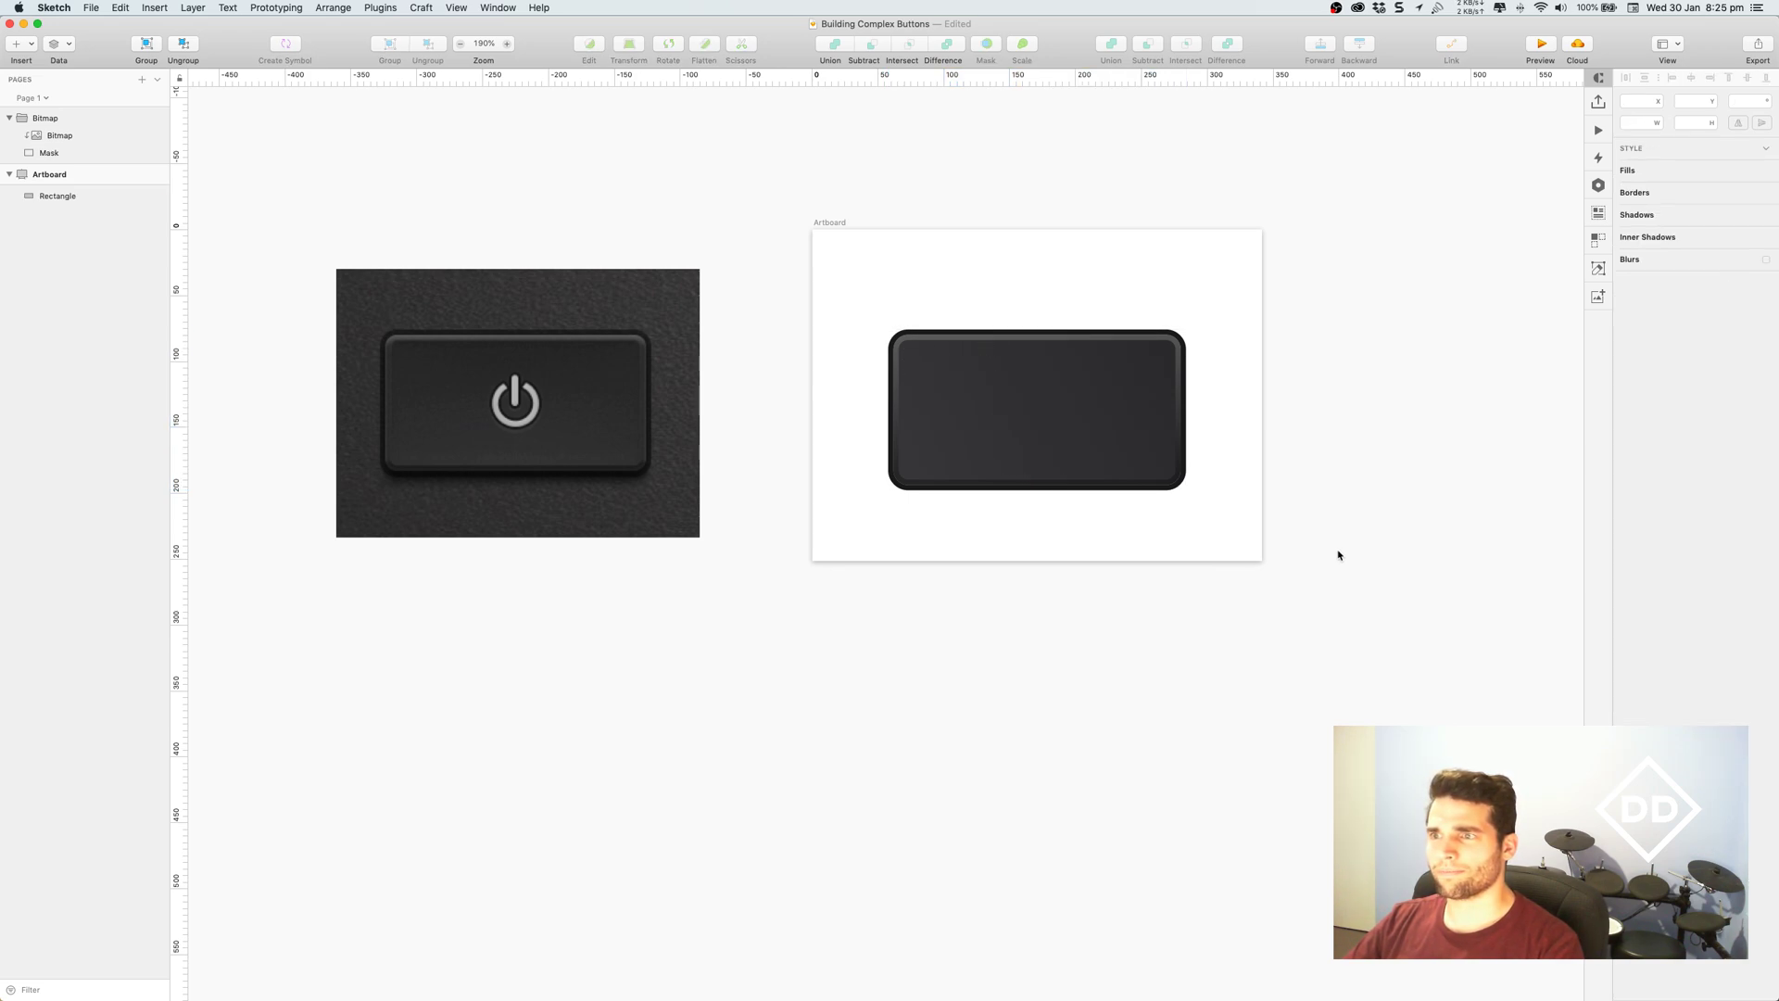
# Add an inner shadow to the rectangle and set its Y offset to -16.
pyautogui.moveTo(1336, 398); pyautogui.dragTo(1338, 400)
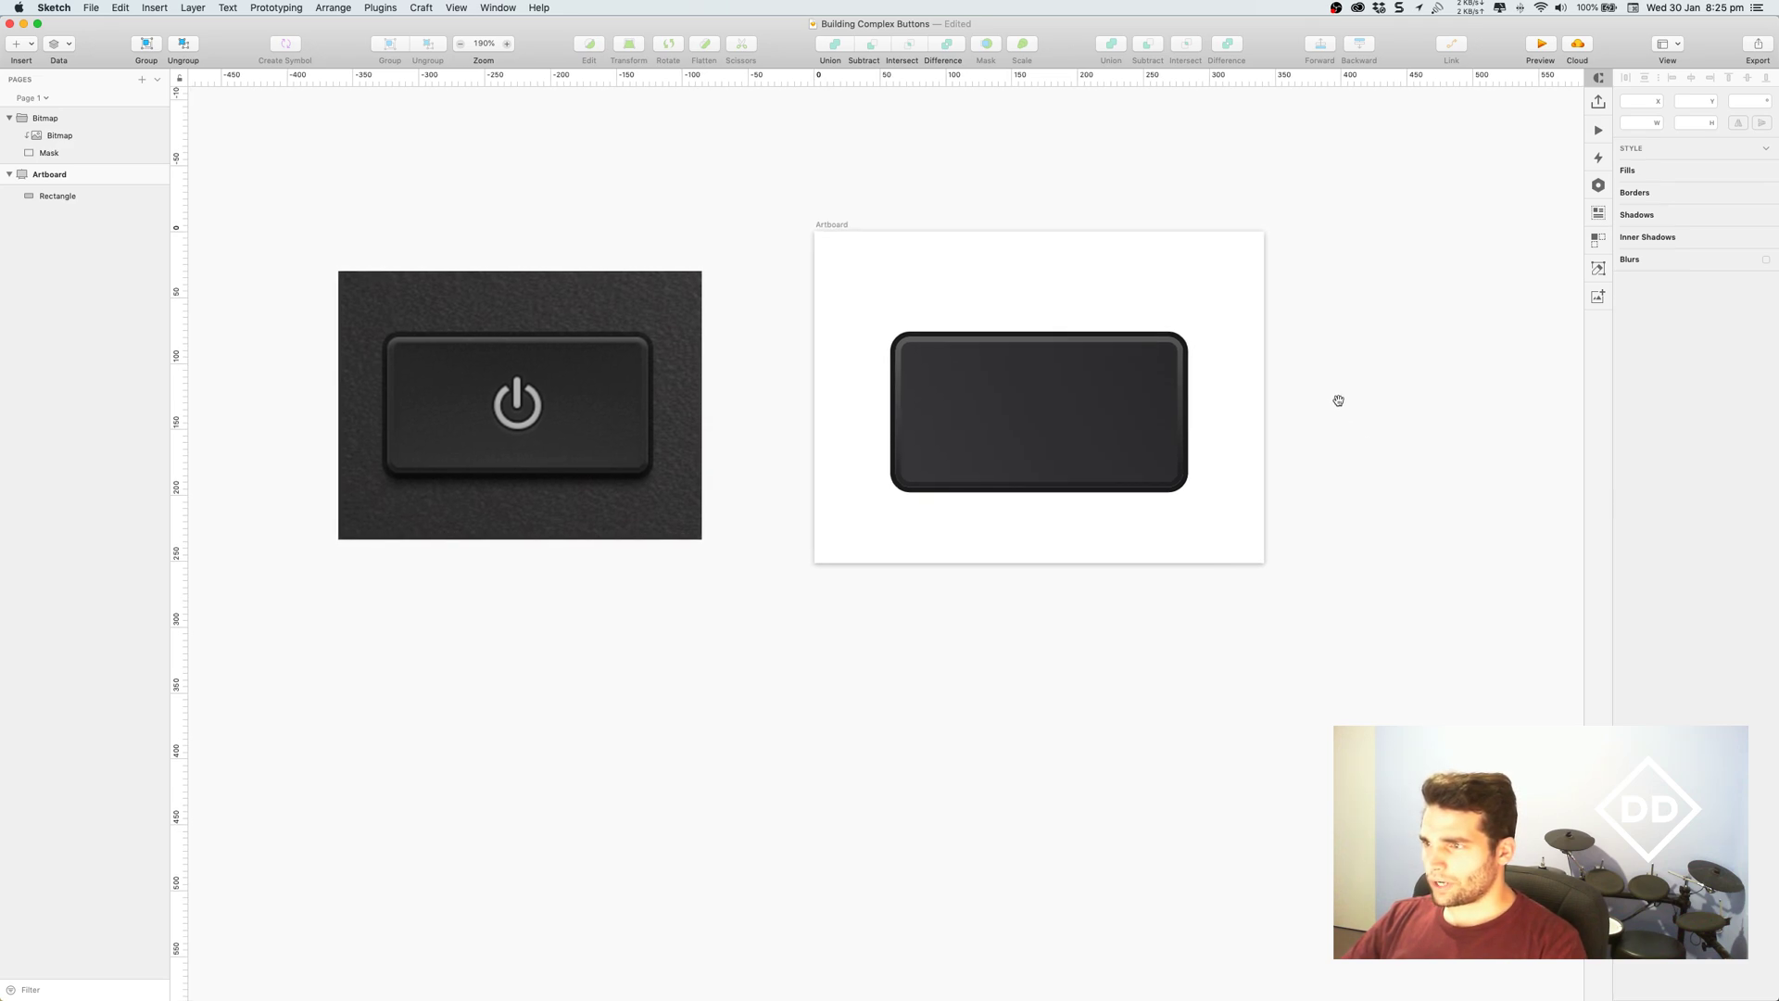
pyautogui.click(472, 349)
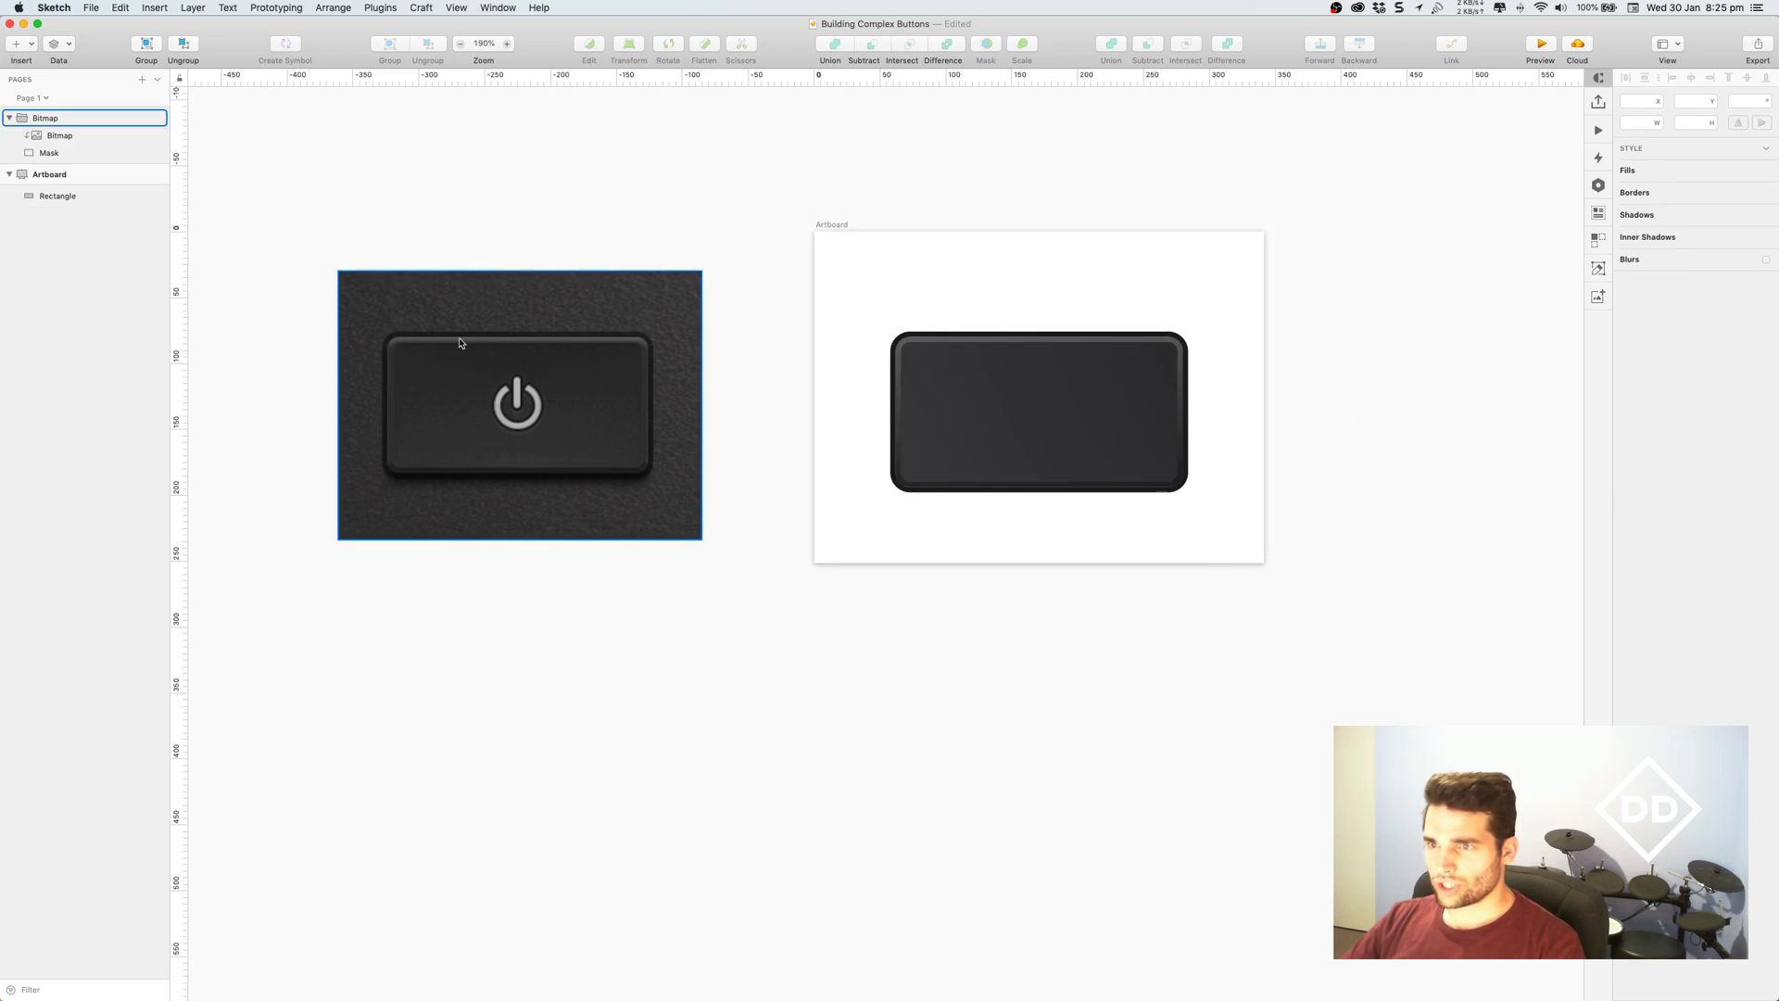
pyautogui.click(1041, 377)
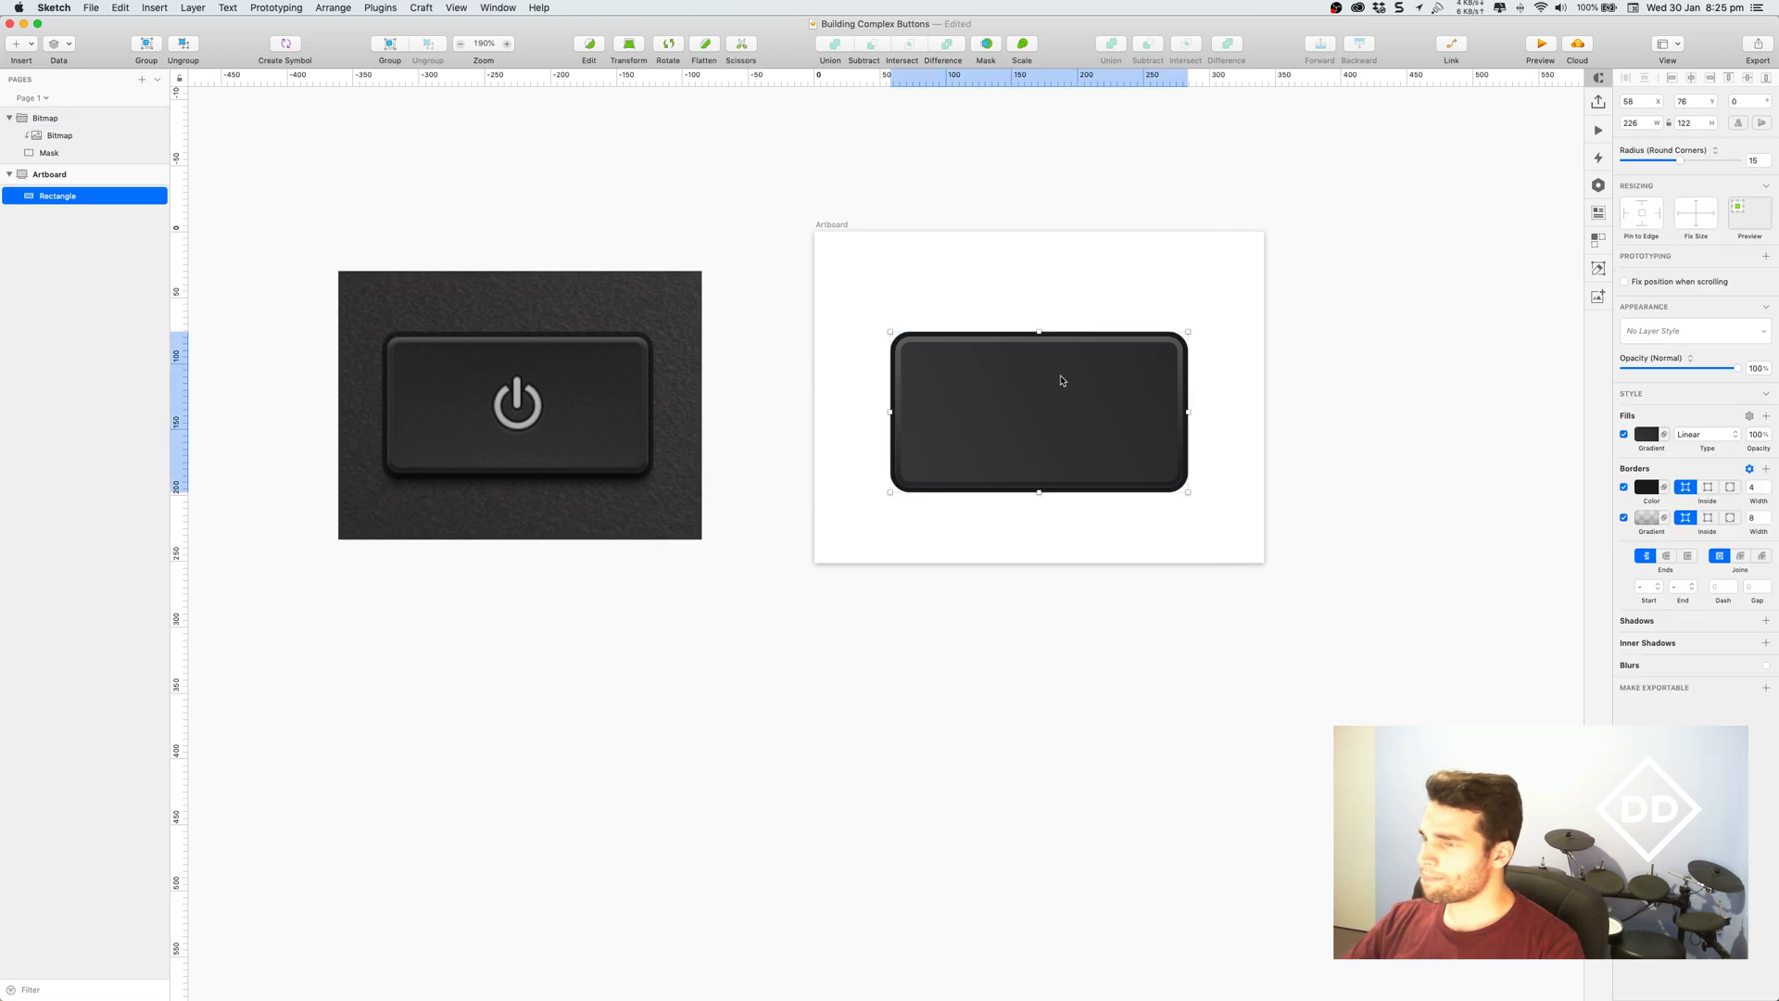
pyautogui.click(1671, 643)
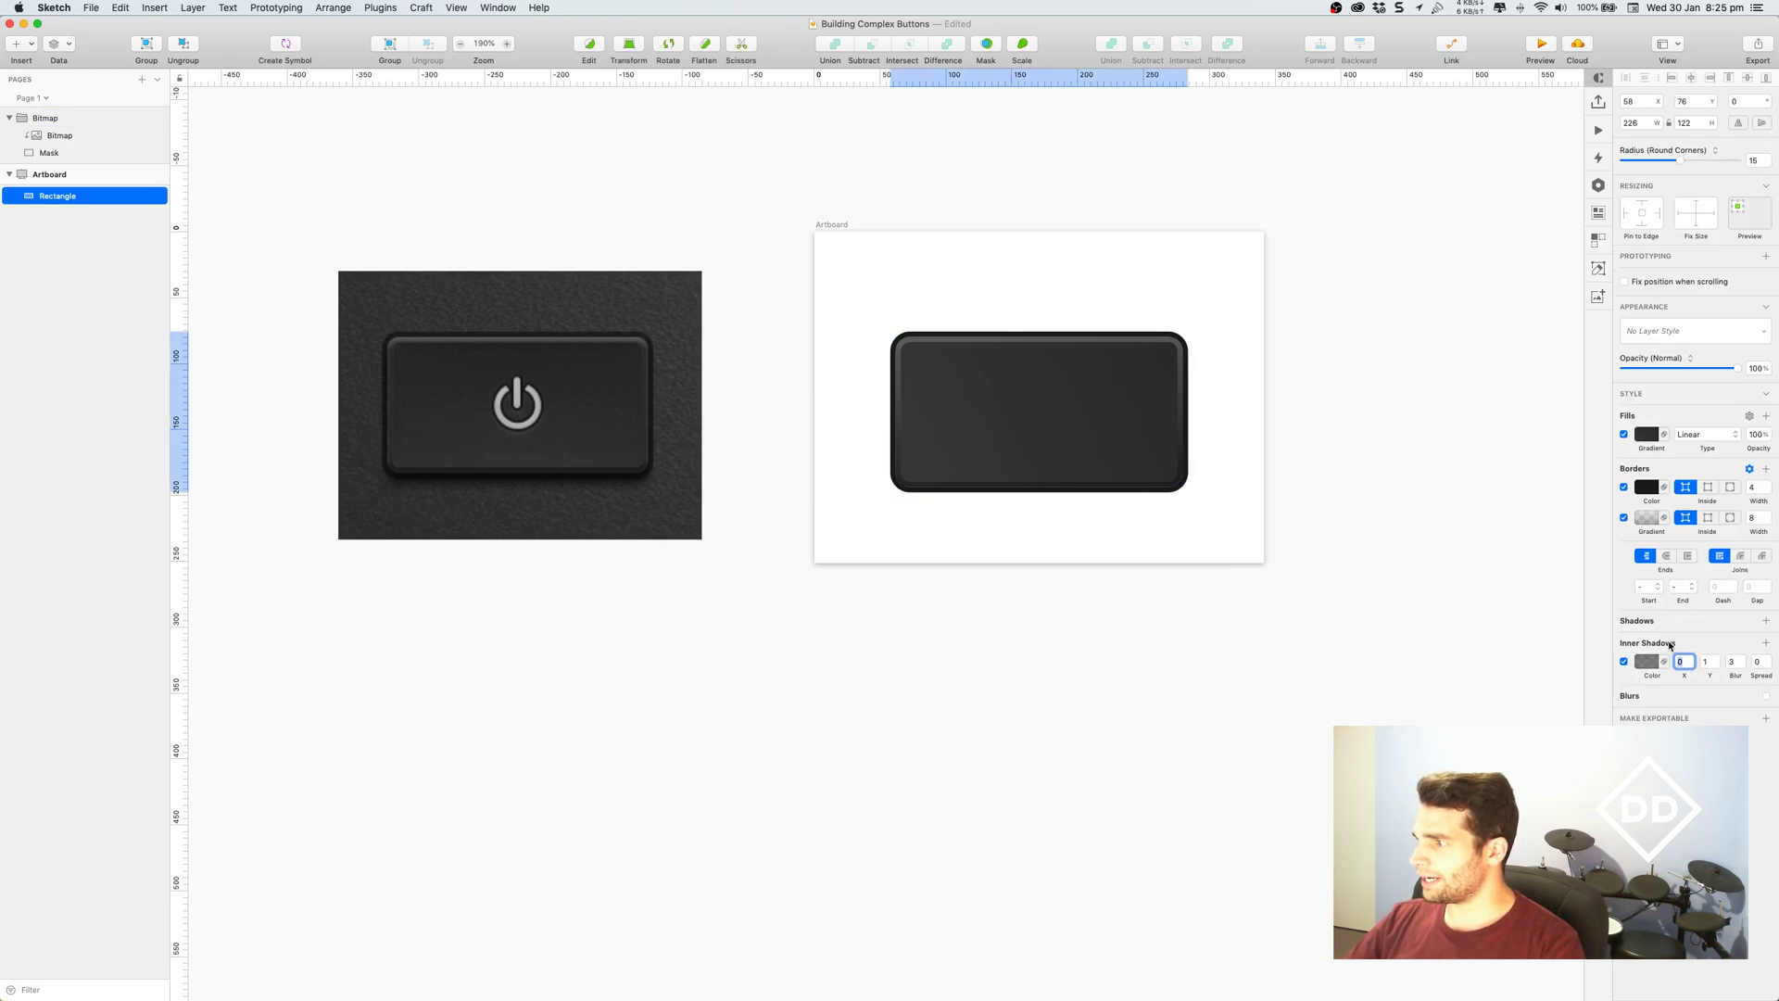
pyautogui.click(1717, 665)
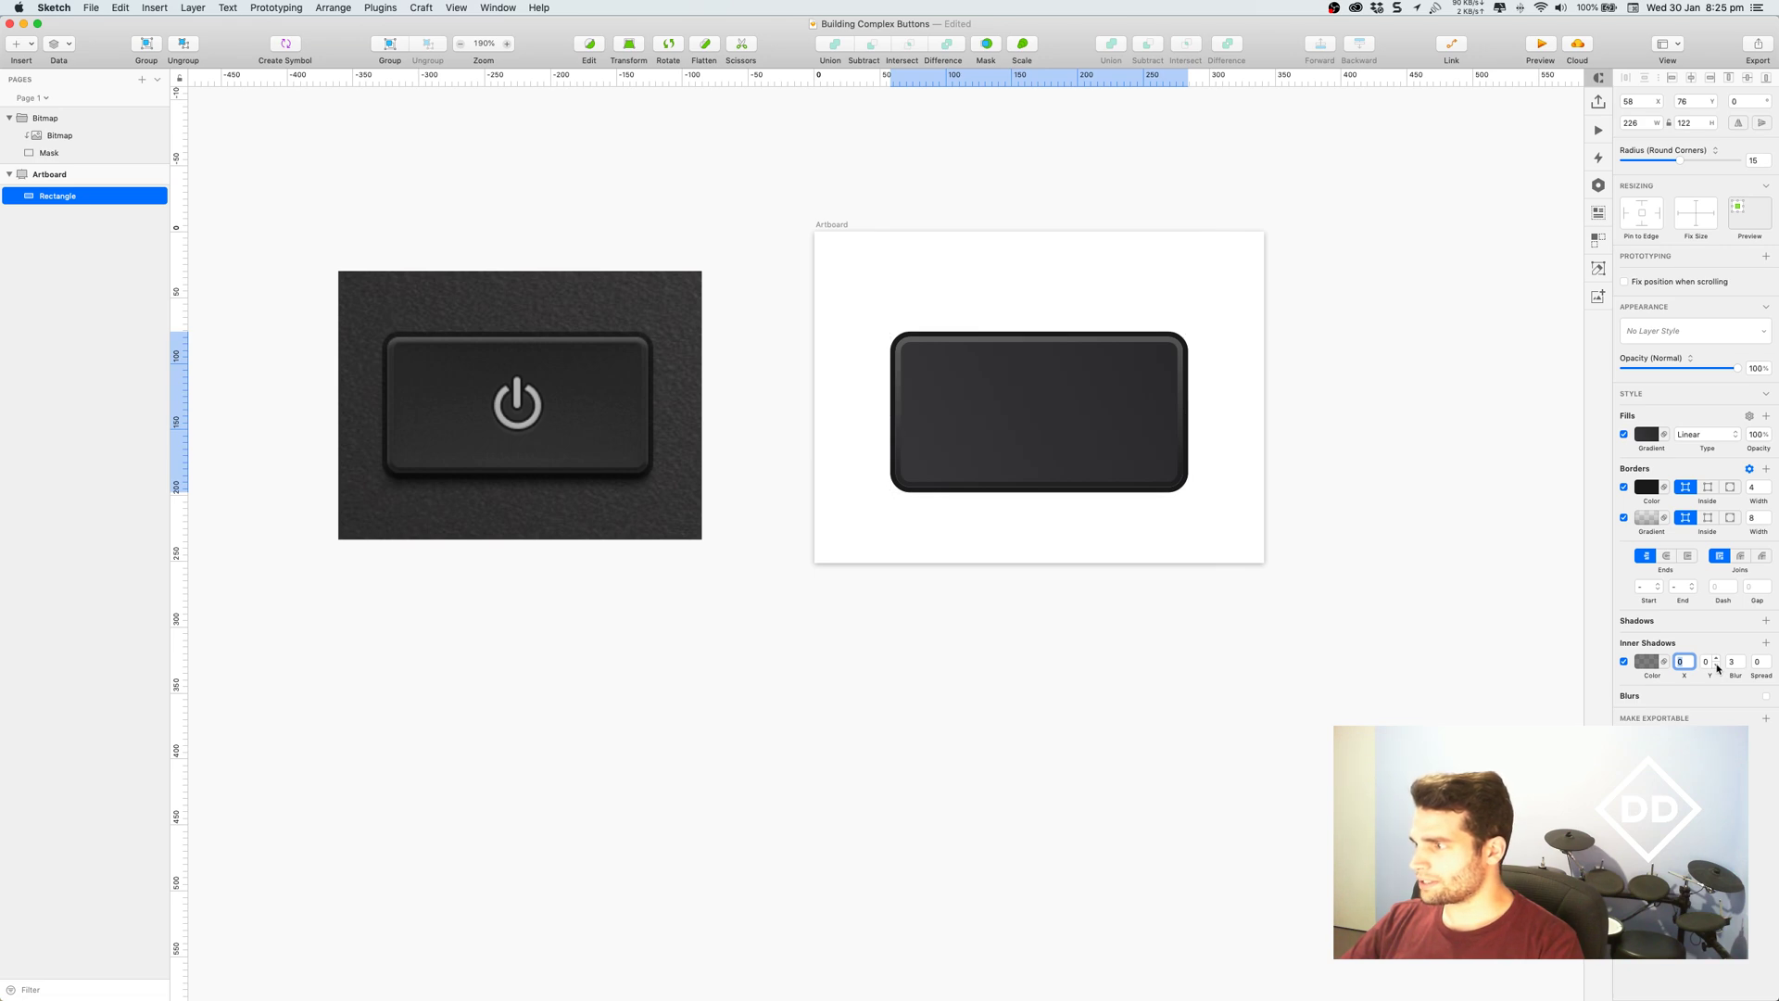
pyautogui.click(1717, 665)
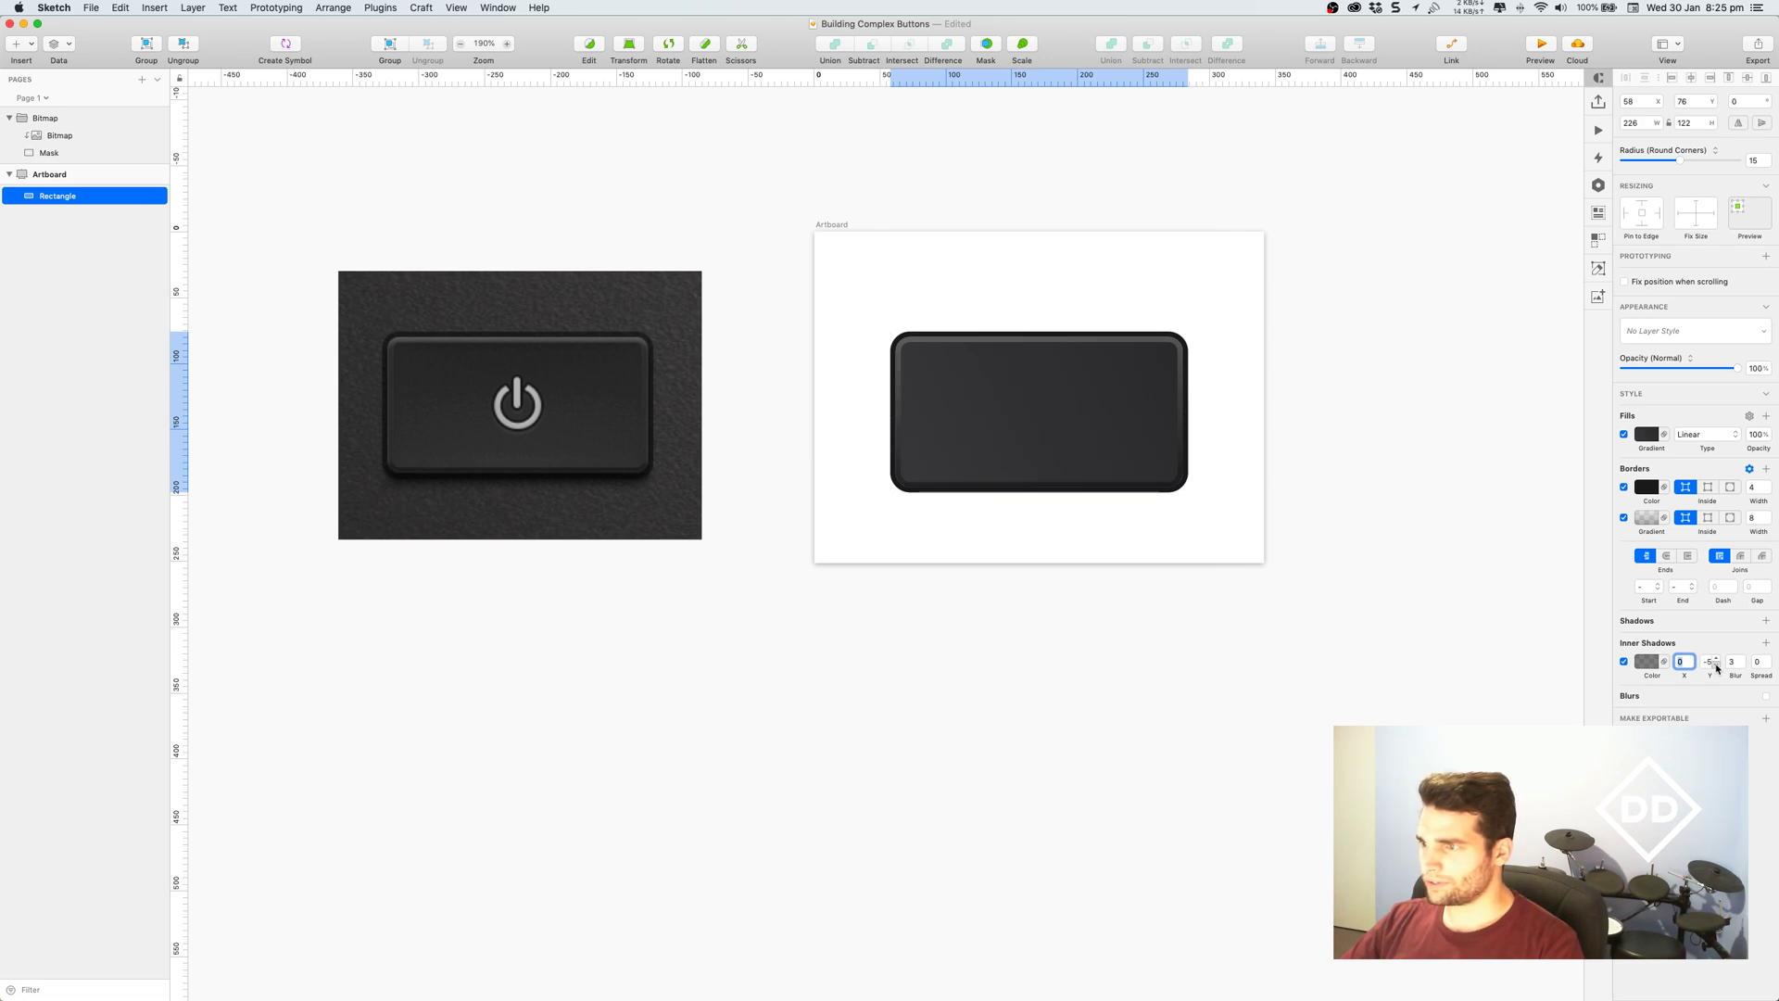
pyautogui.click(1717, 665)
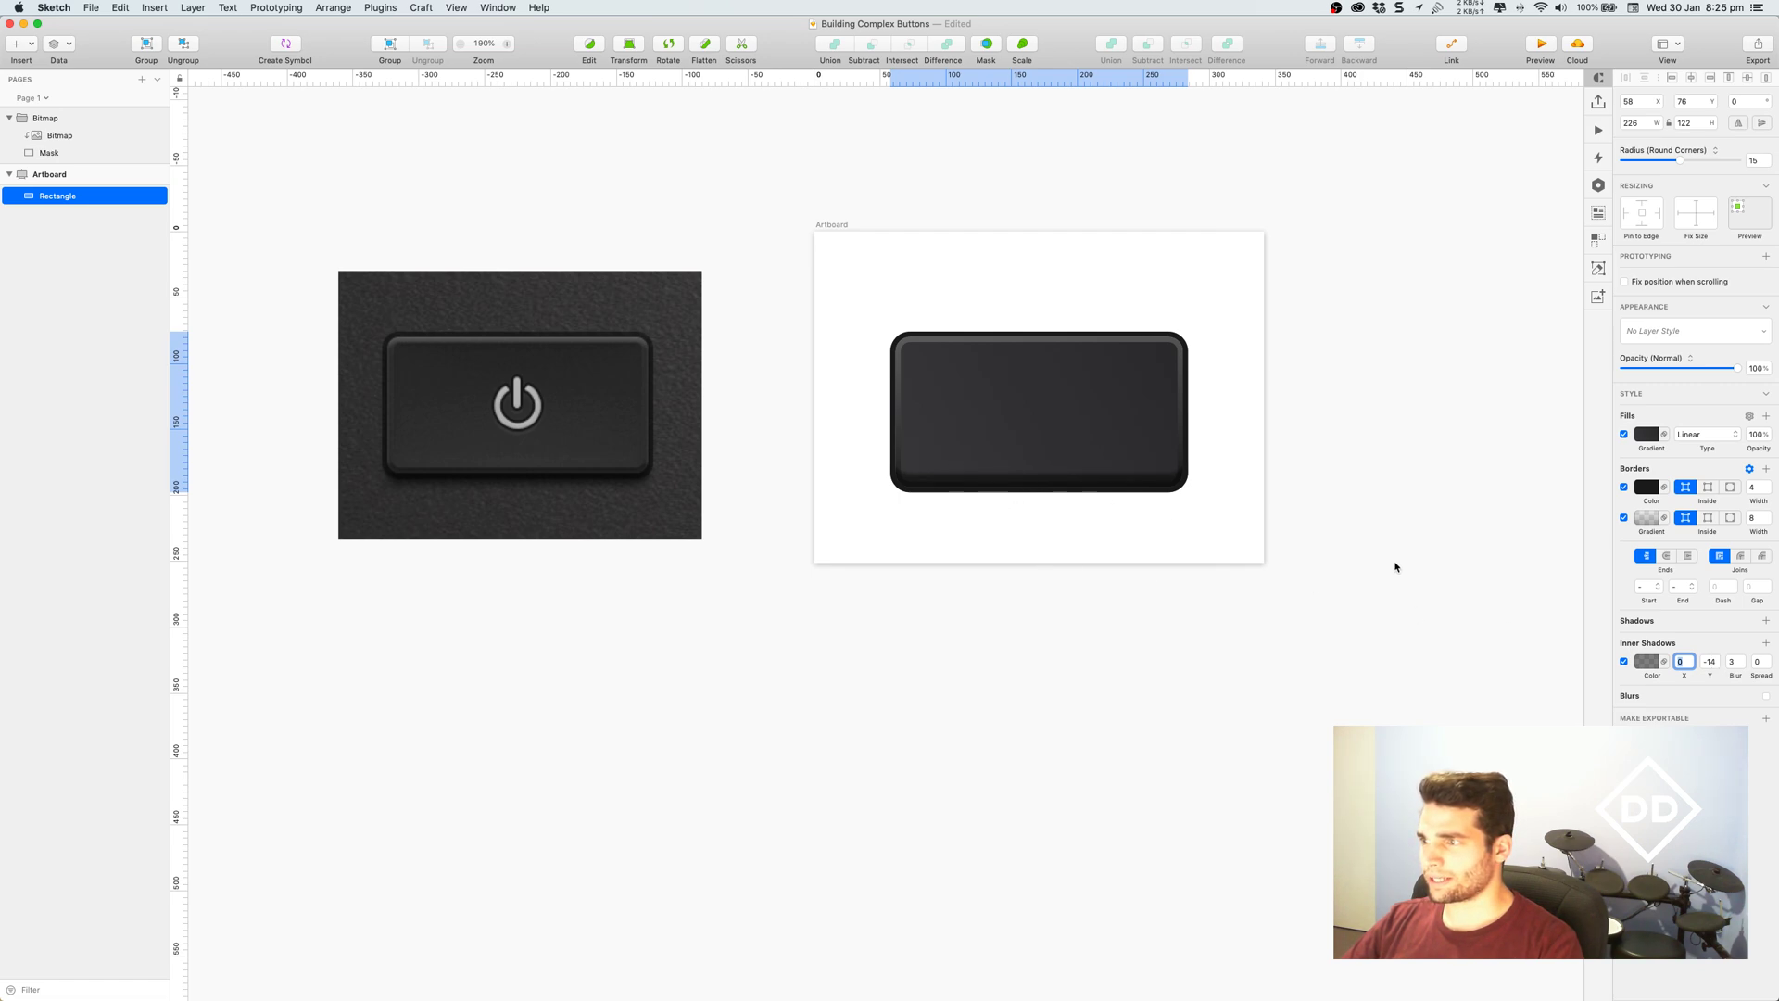
pyautogui.click(1717, 665)
pyautogui.click(1717, 665)
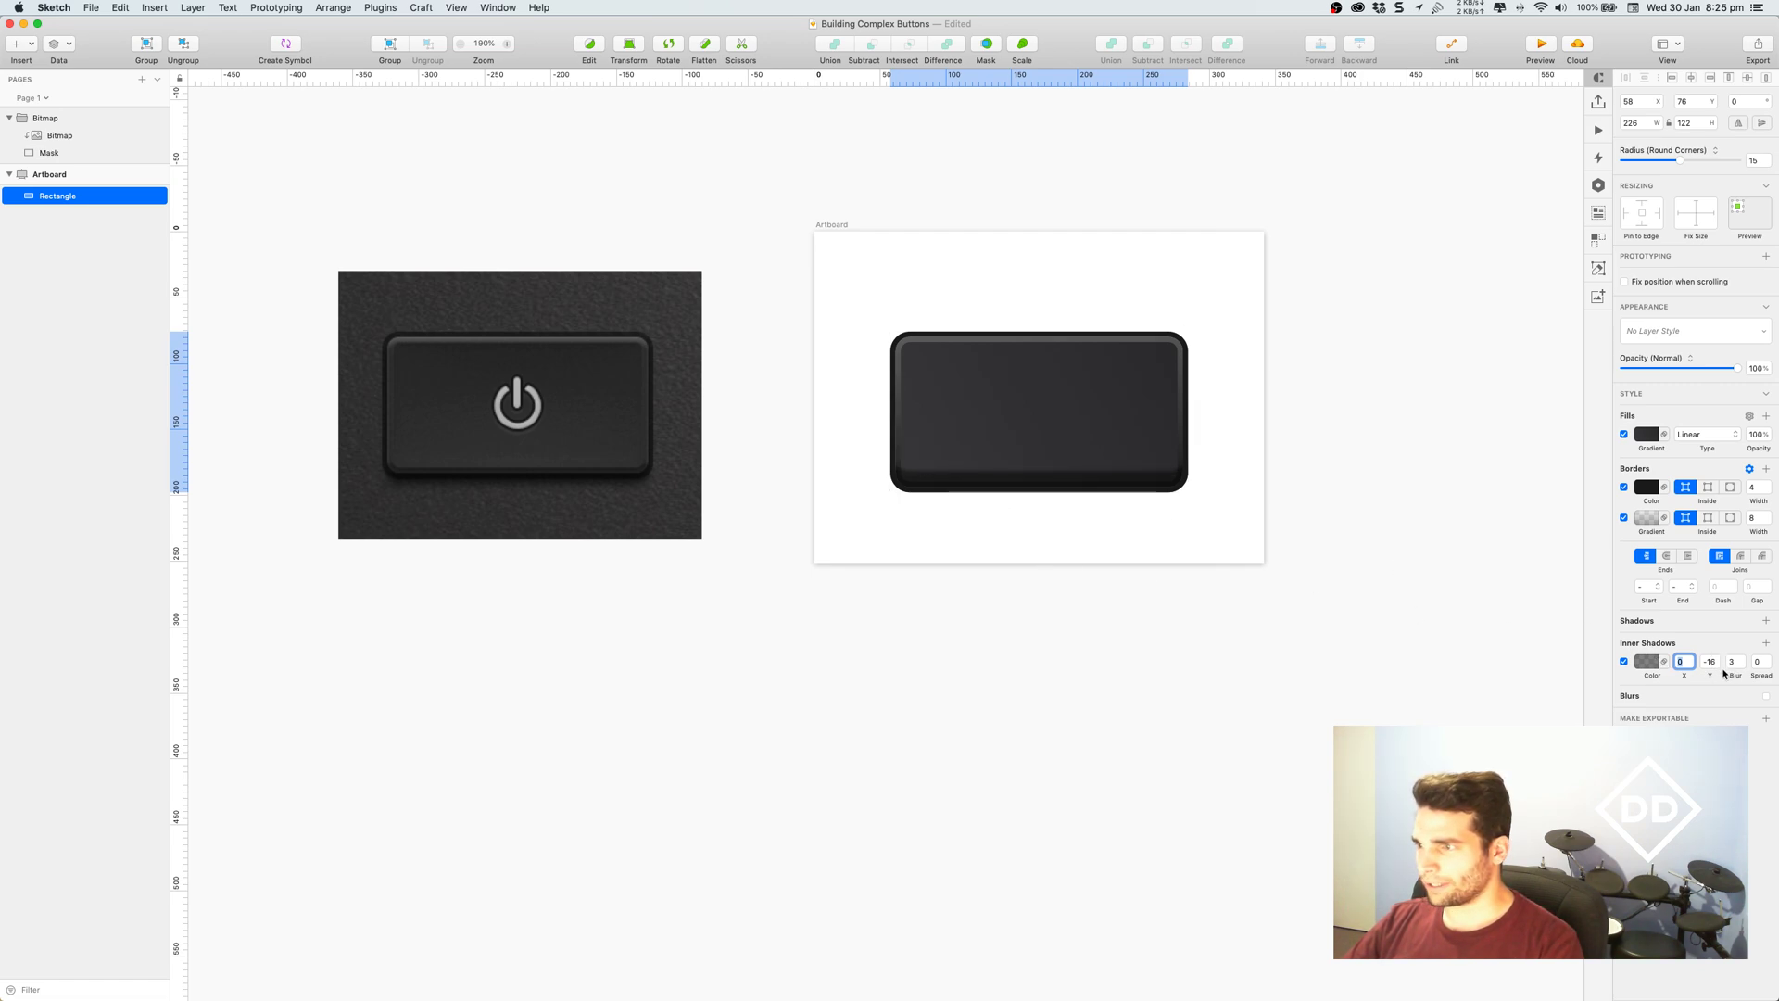
# Recolour the inner shadow white and lower its opacity to a faint highlight.
pyautogui.click(1648, 664)
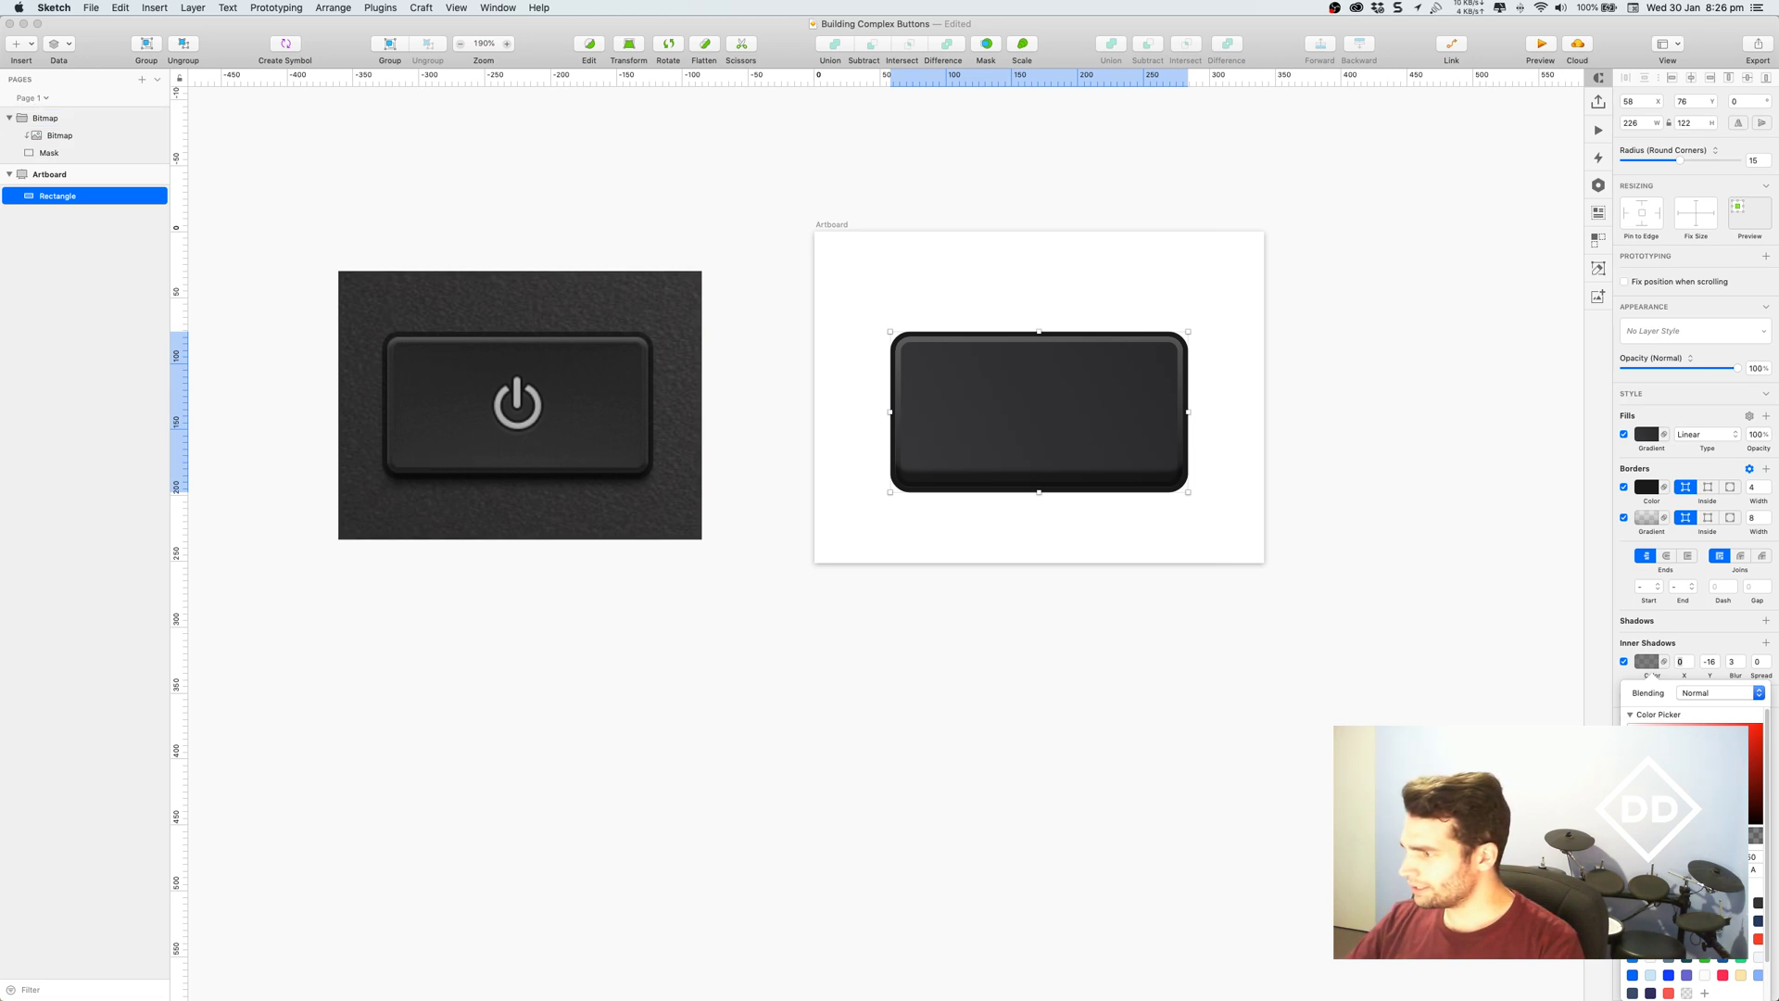
pyautogui.moveTo(1633, 816); pyautogui.dragTo(1611, 694)
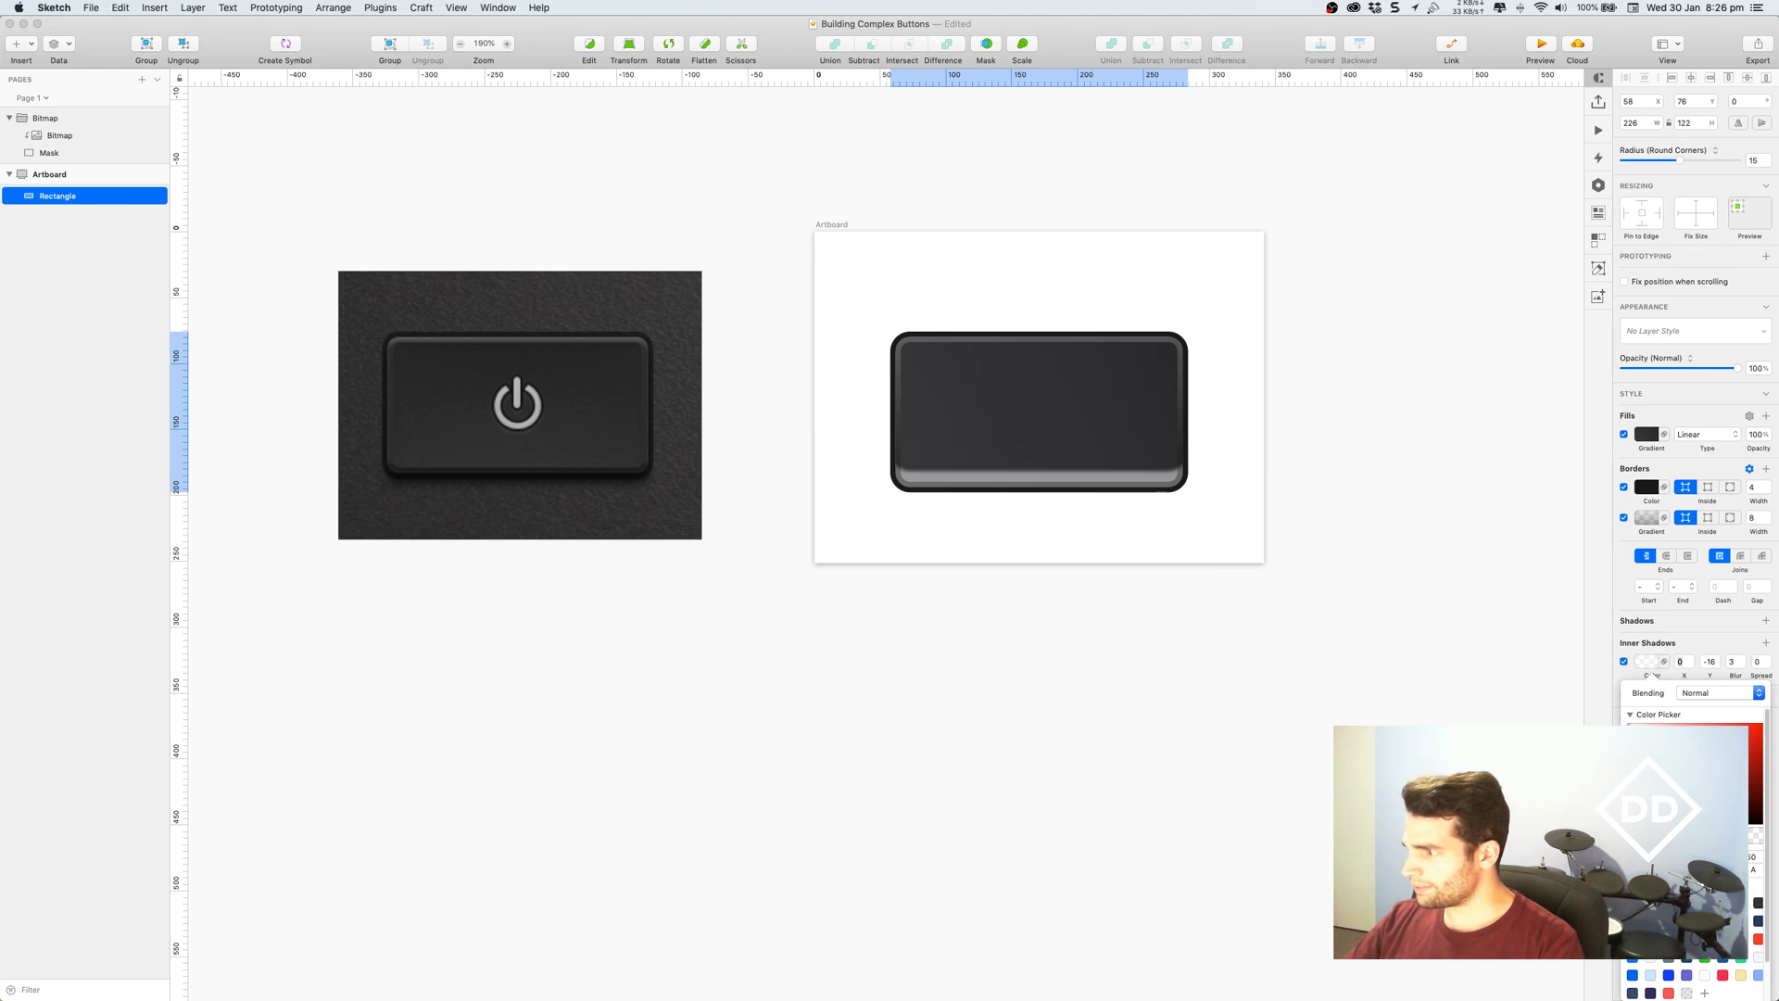
pyautogui.moveTo(1698, 841); pyautogui.dragTo(1669, 841)
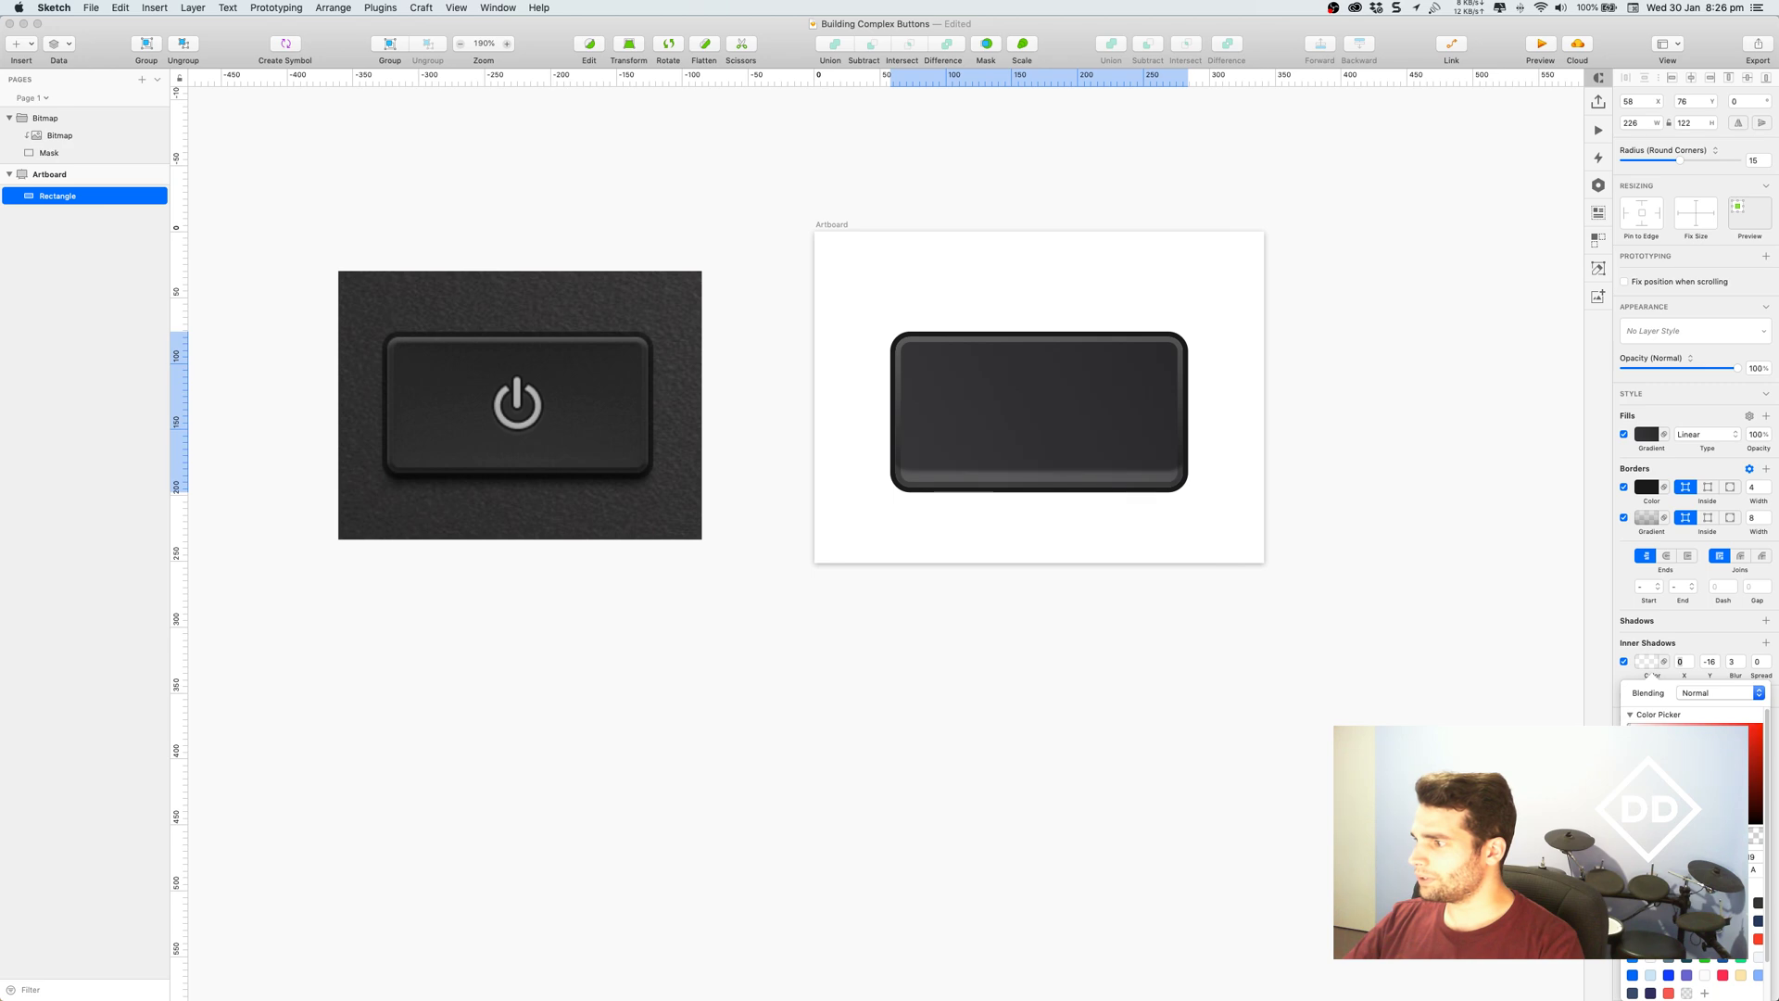
# Increase the inner shadow's blur to 12.
pyautogui.click(1740, 659)
pyautogui.click(1740, 659)
pyautogui.click(1740, 658)
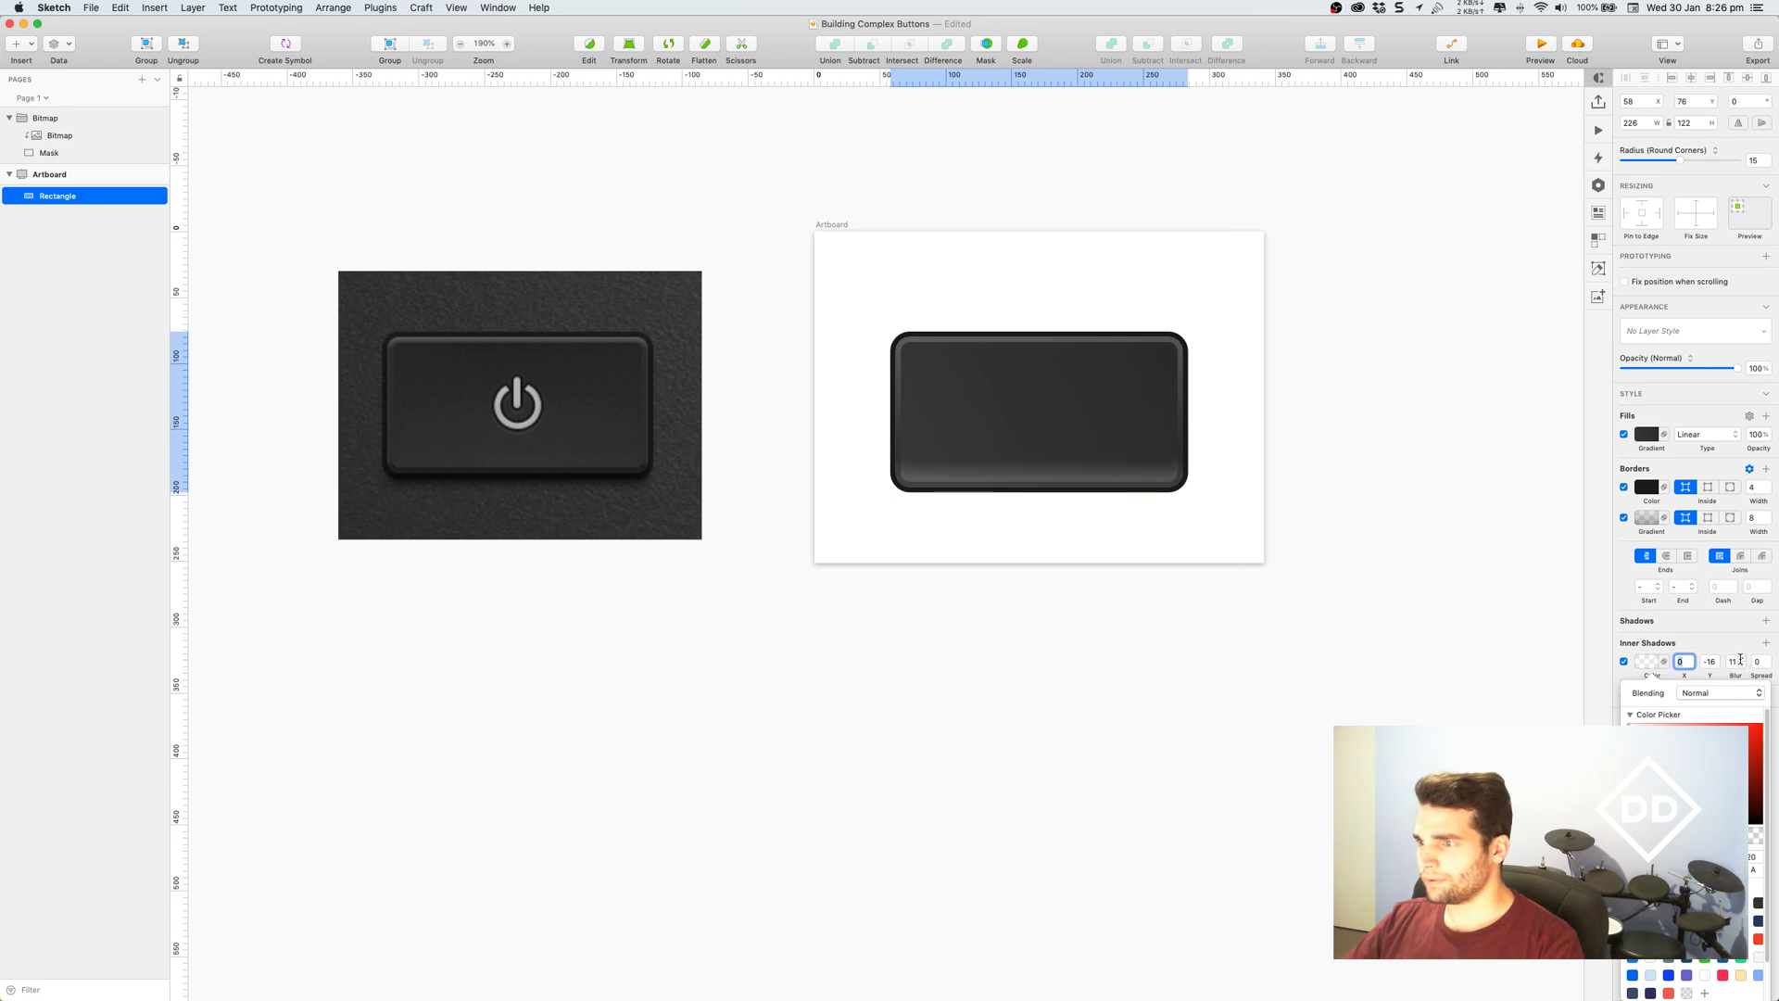
pyautogui.moveTo(1741, 660); pyautogui.dragTo(1743, 660)
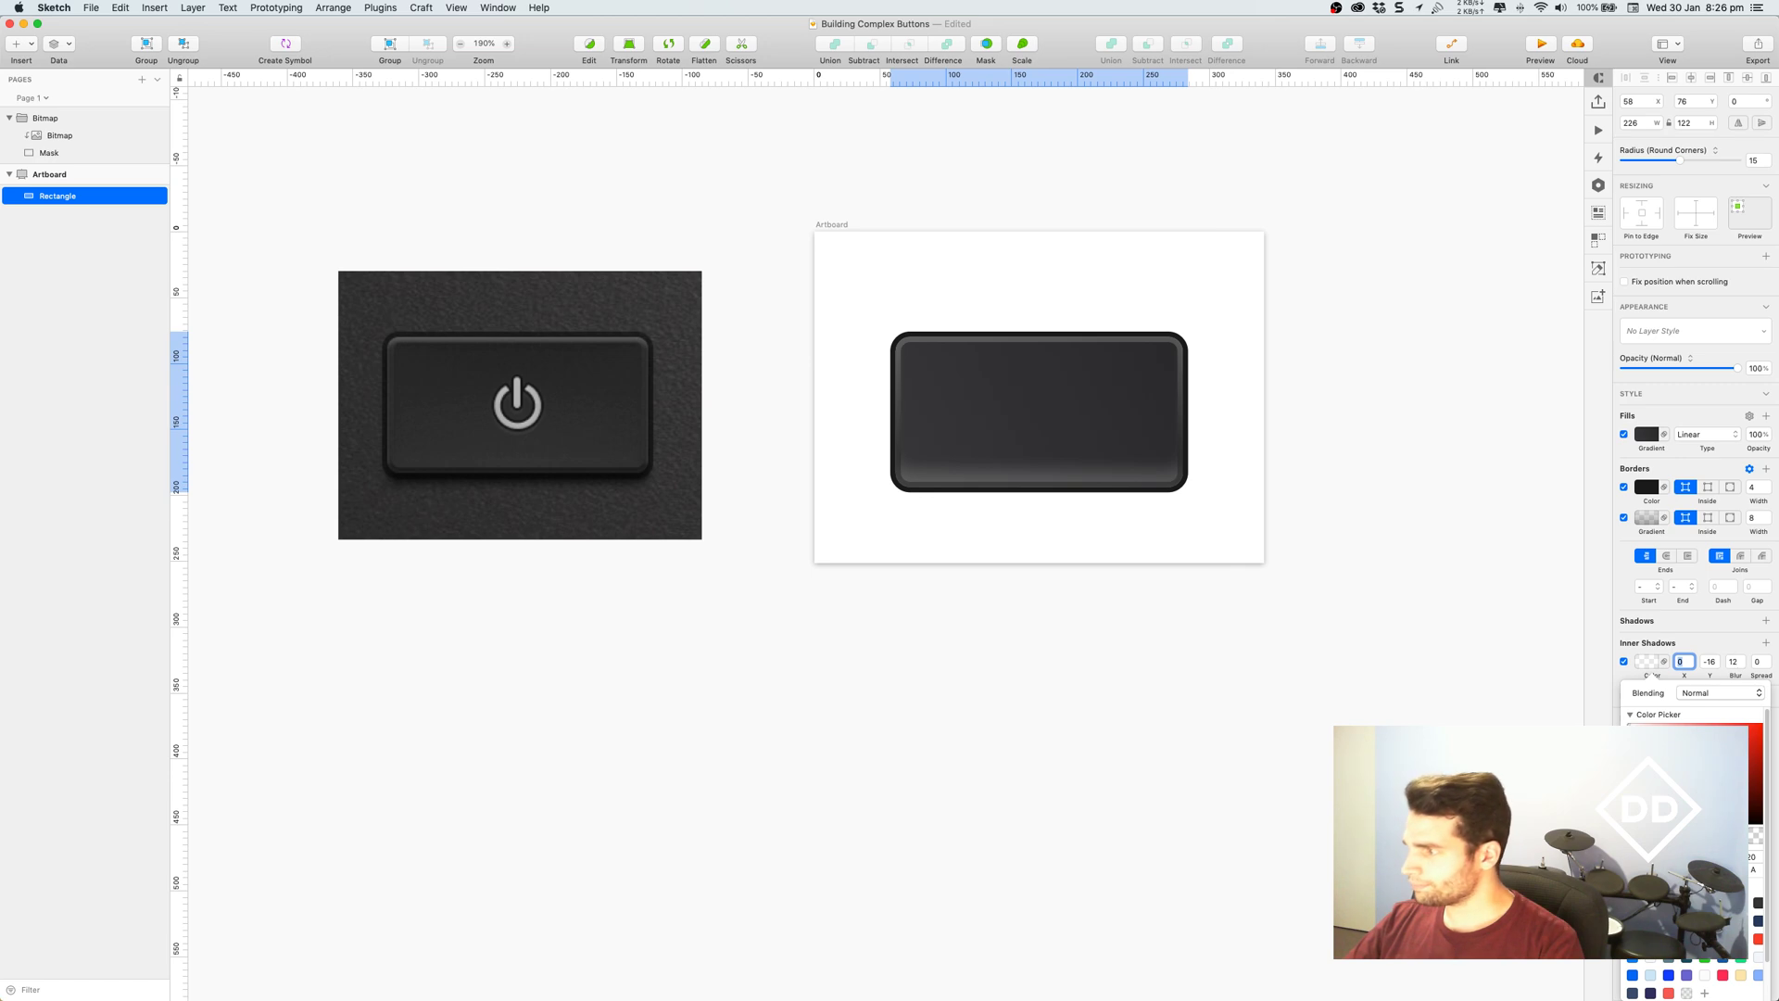
# Reduce the inner shadow's opacity slightly and set its Y offset to -12.
pyautogui.click(1672, 841)
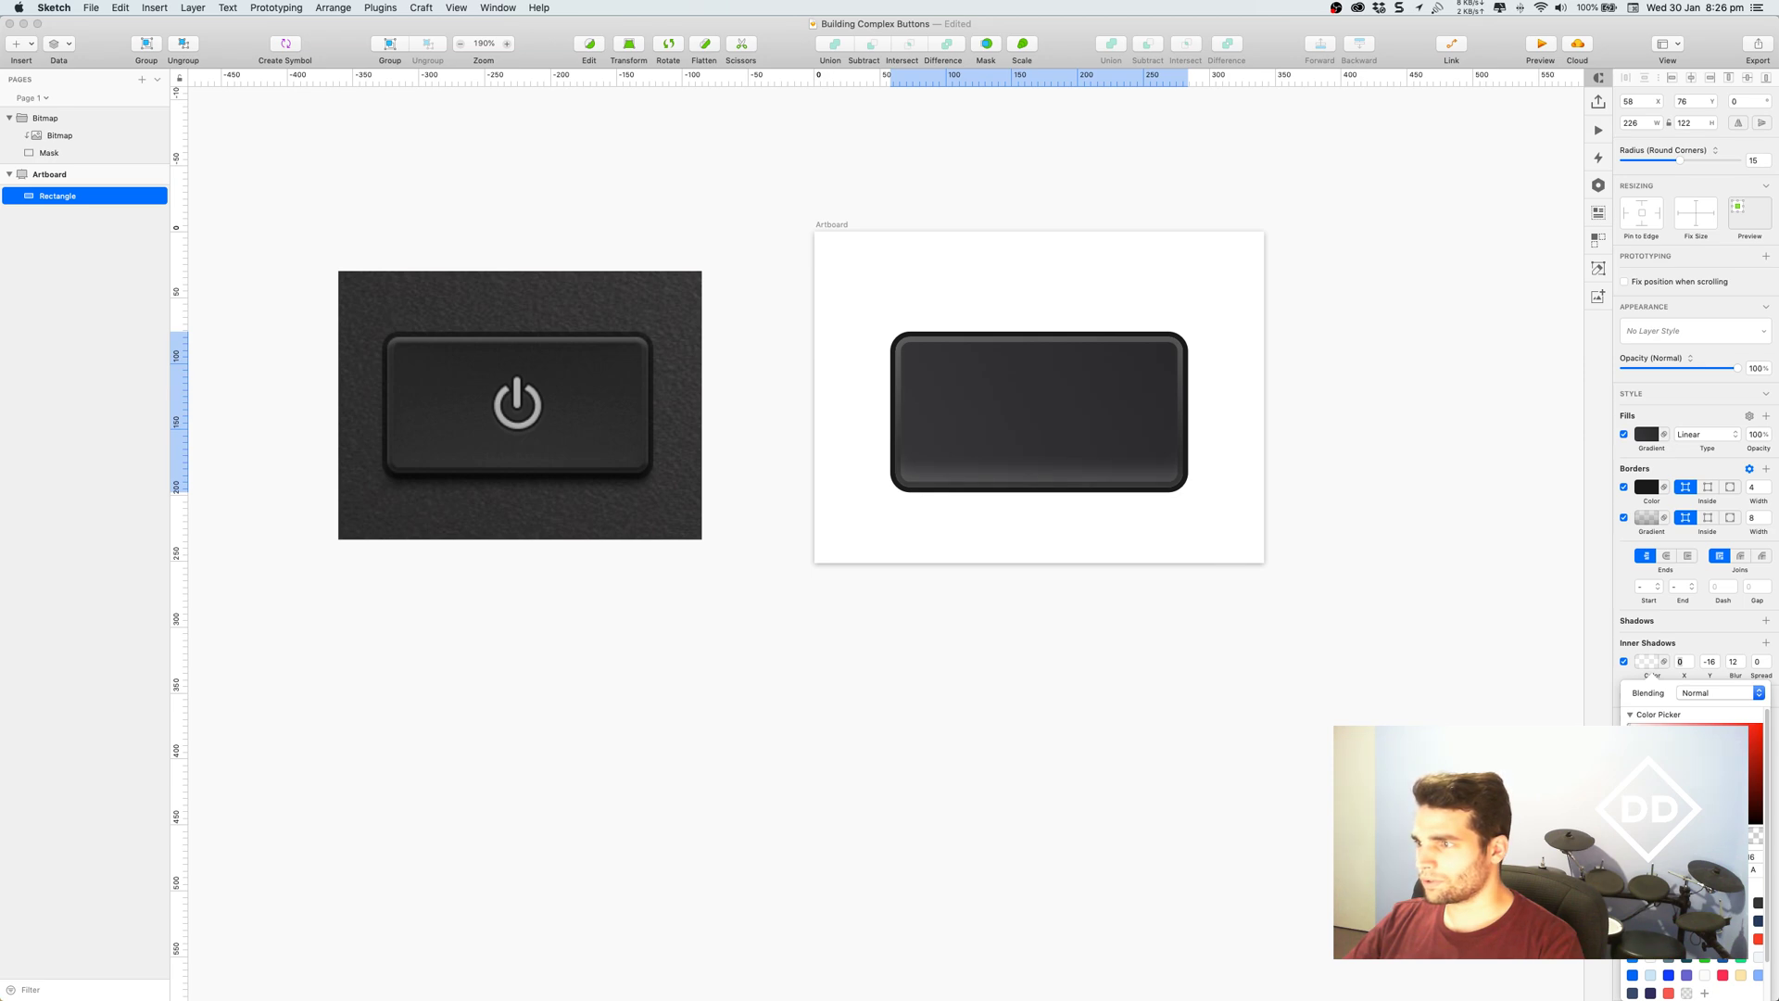
pyautogui.click(1715, 664)
pyautogui.click(1716, 660)
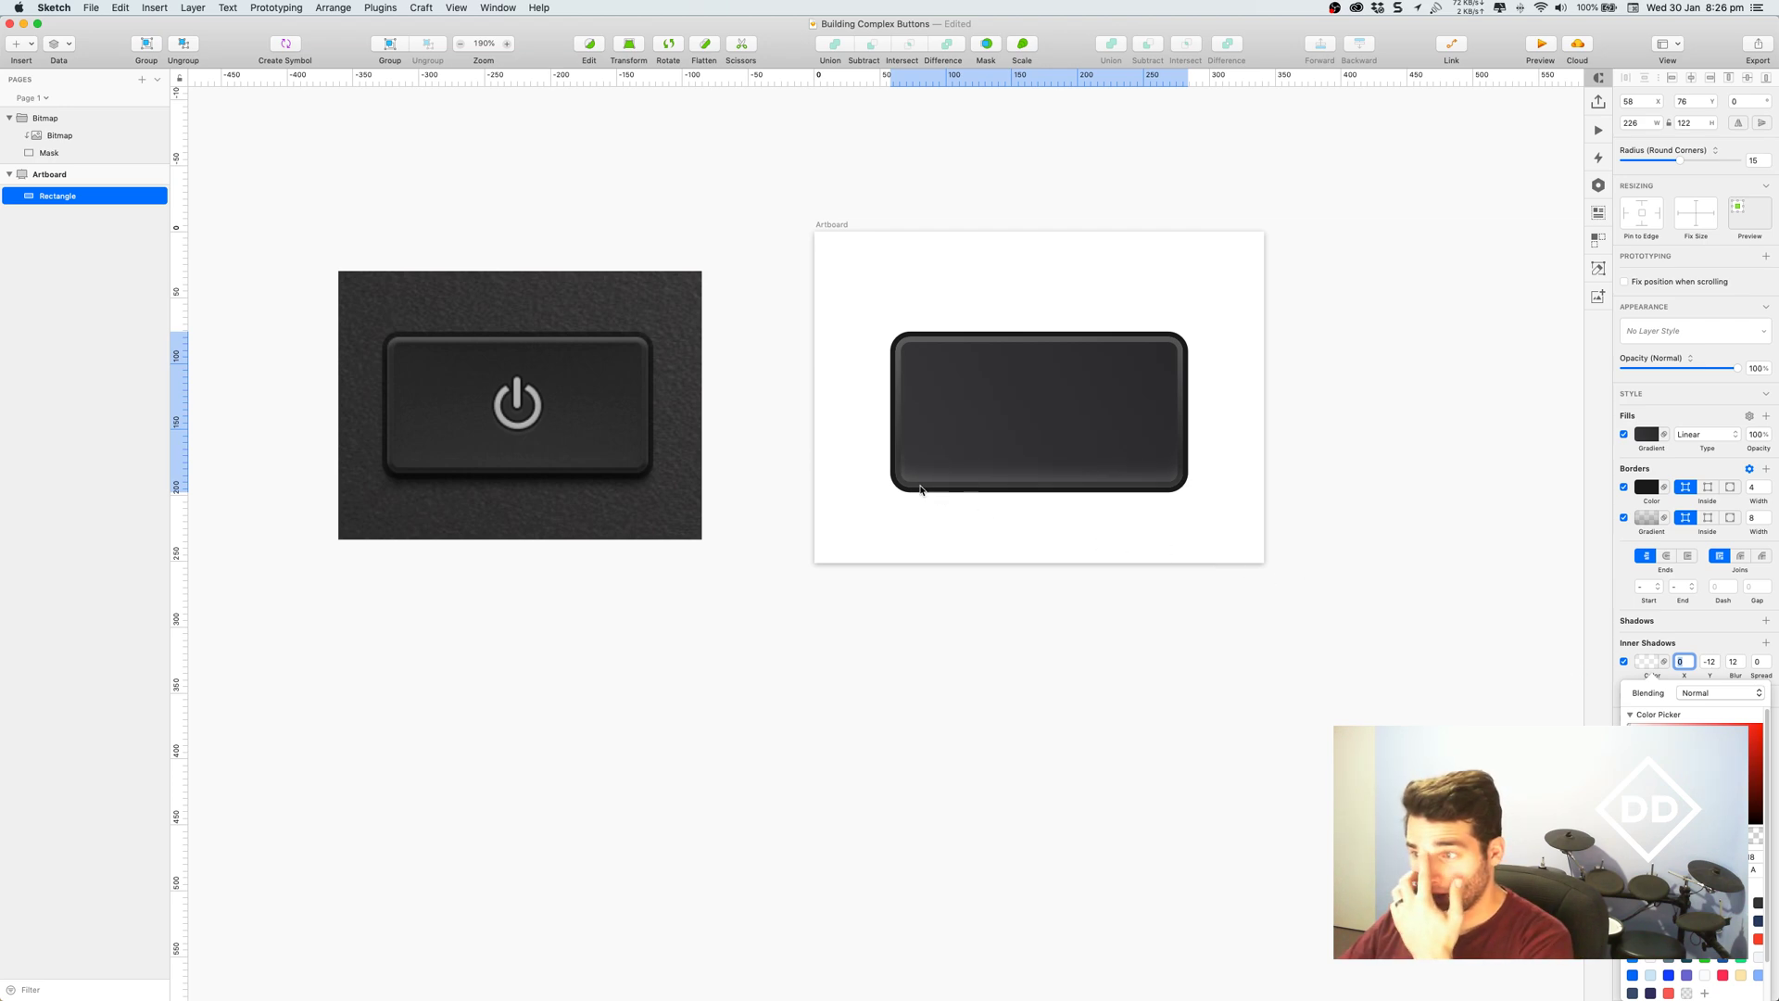
# Add a second inner shadow to the button rectangle with a Y offset of 12 and a blur of 12.
pyautogui.click(1381, 604)
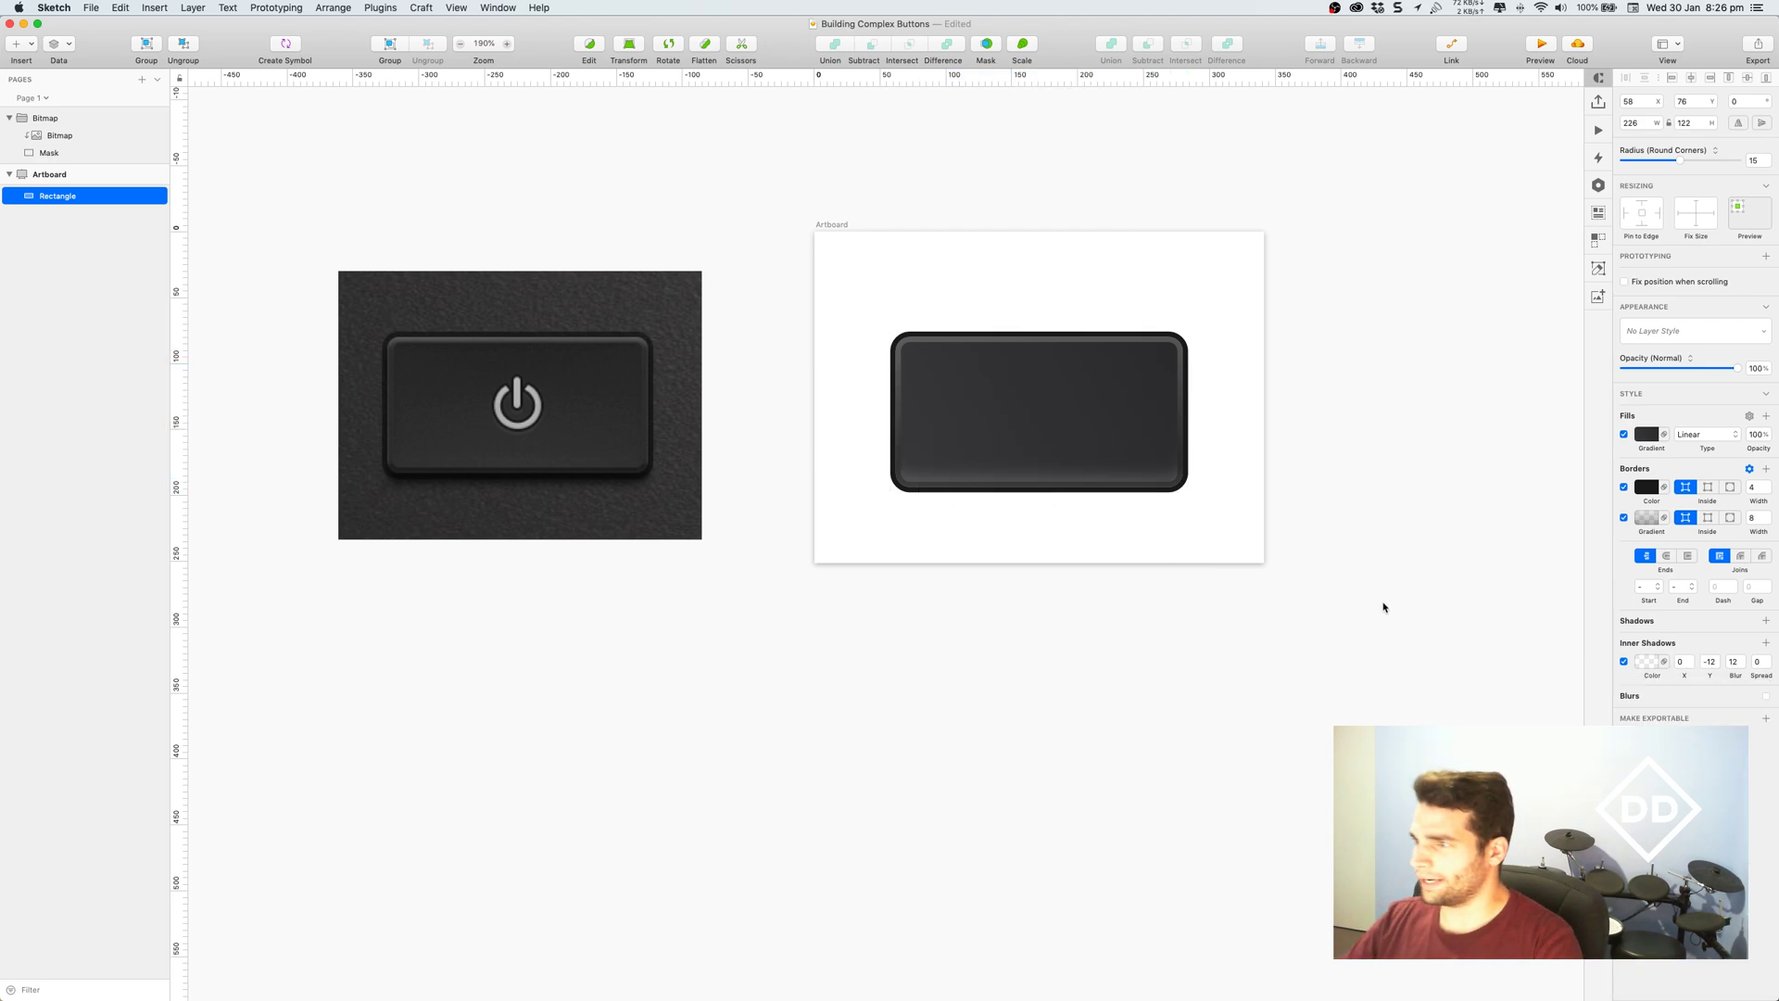
pyautogui.click(1121, 380)
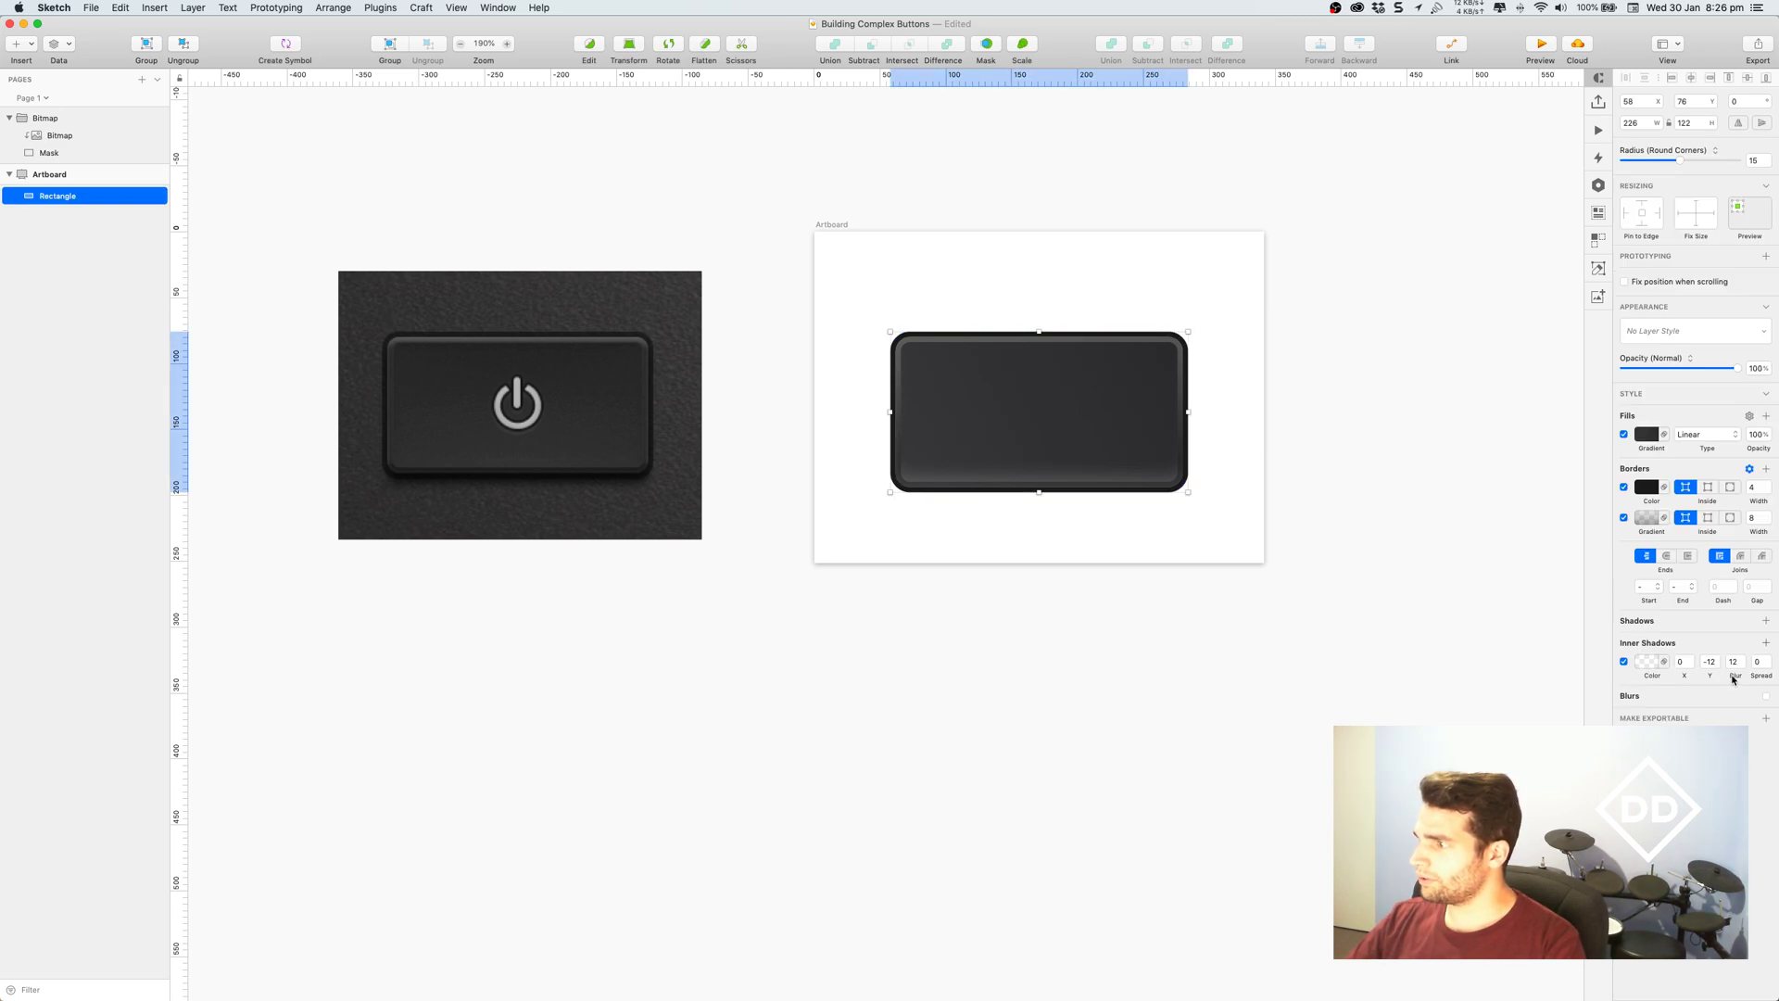
pyautogui.click(1765, 643)
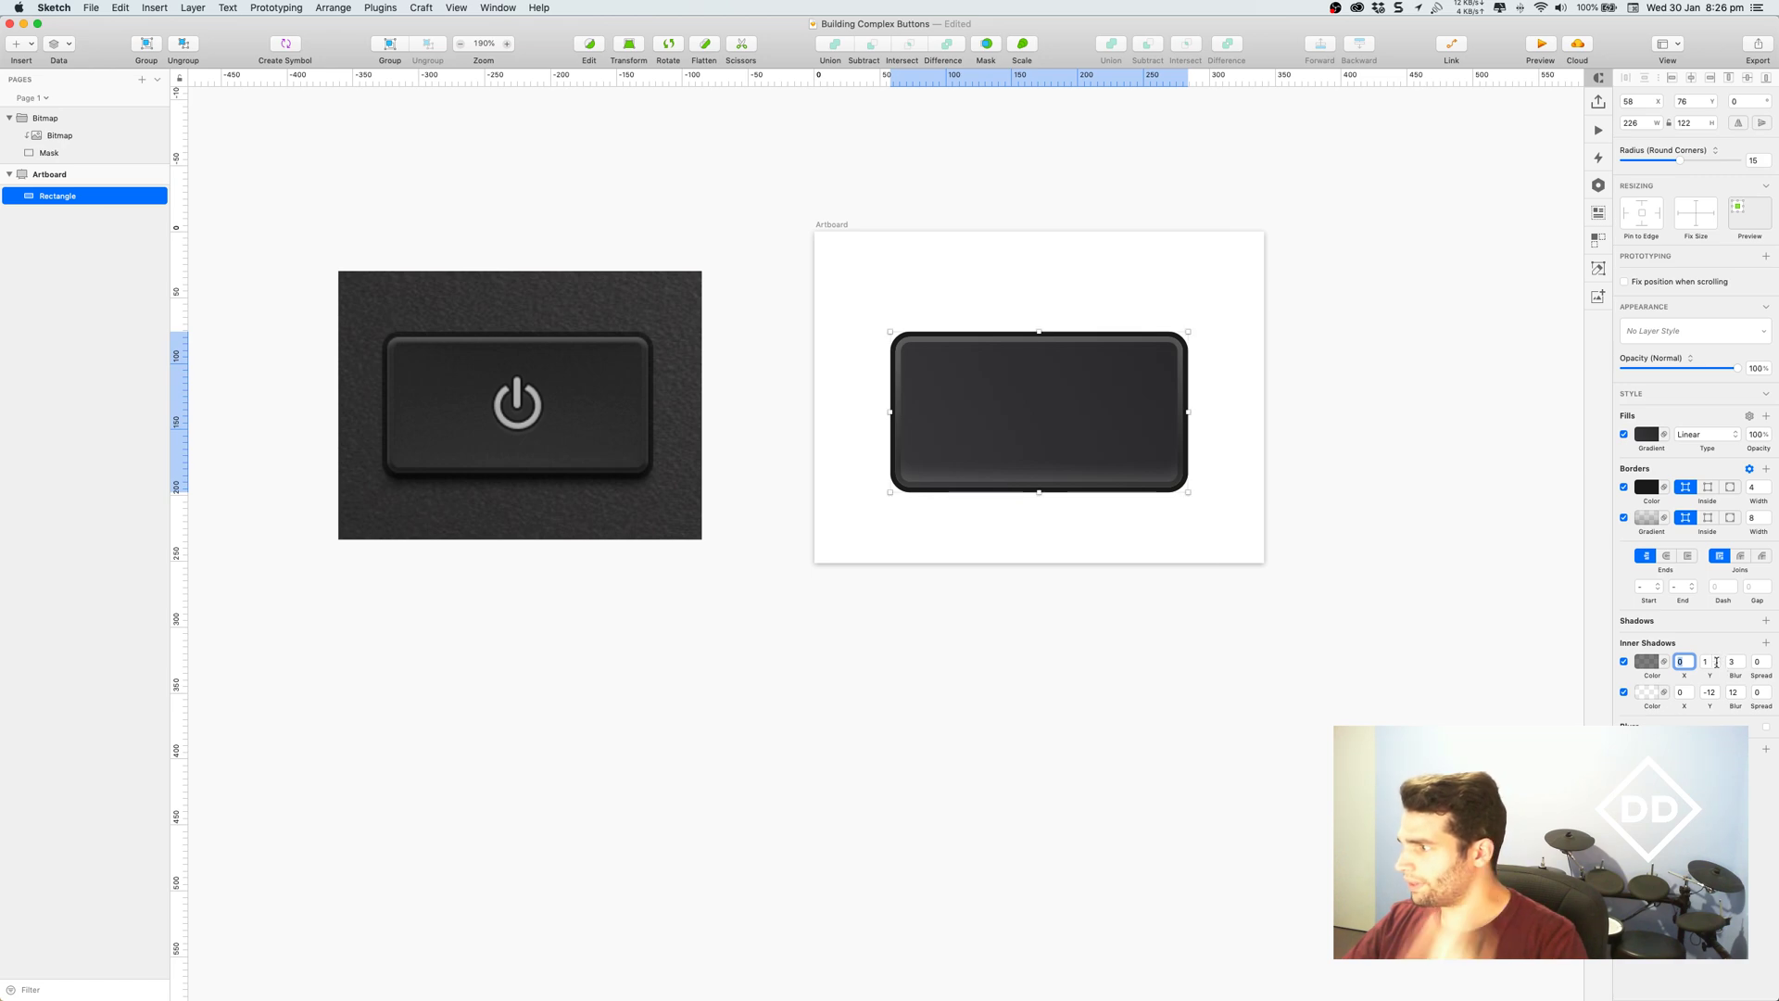
pyautogui.click(1716, 655)
pyautogui.click(1716, 655)
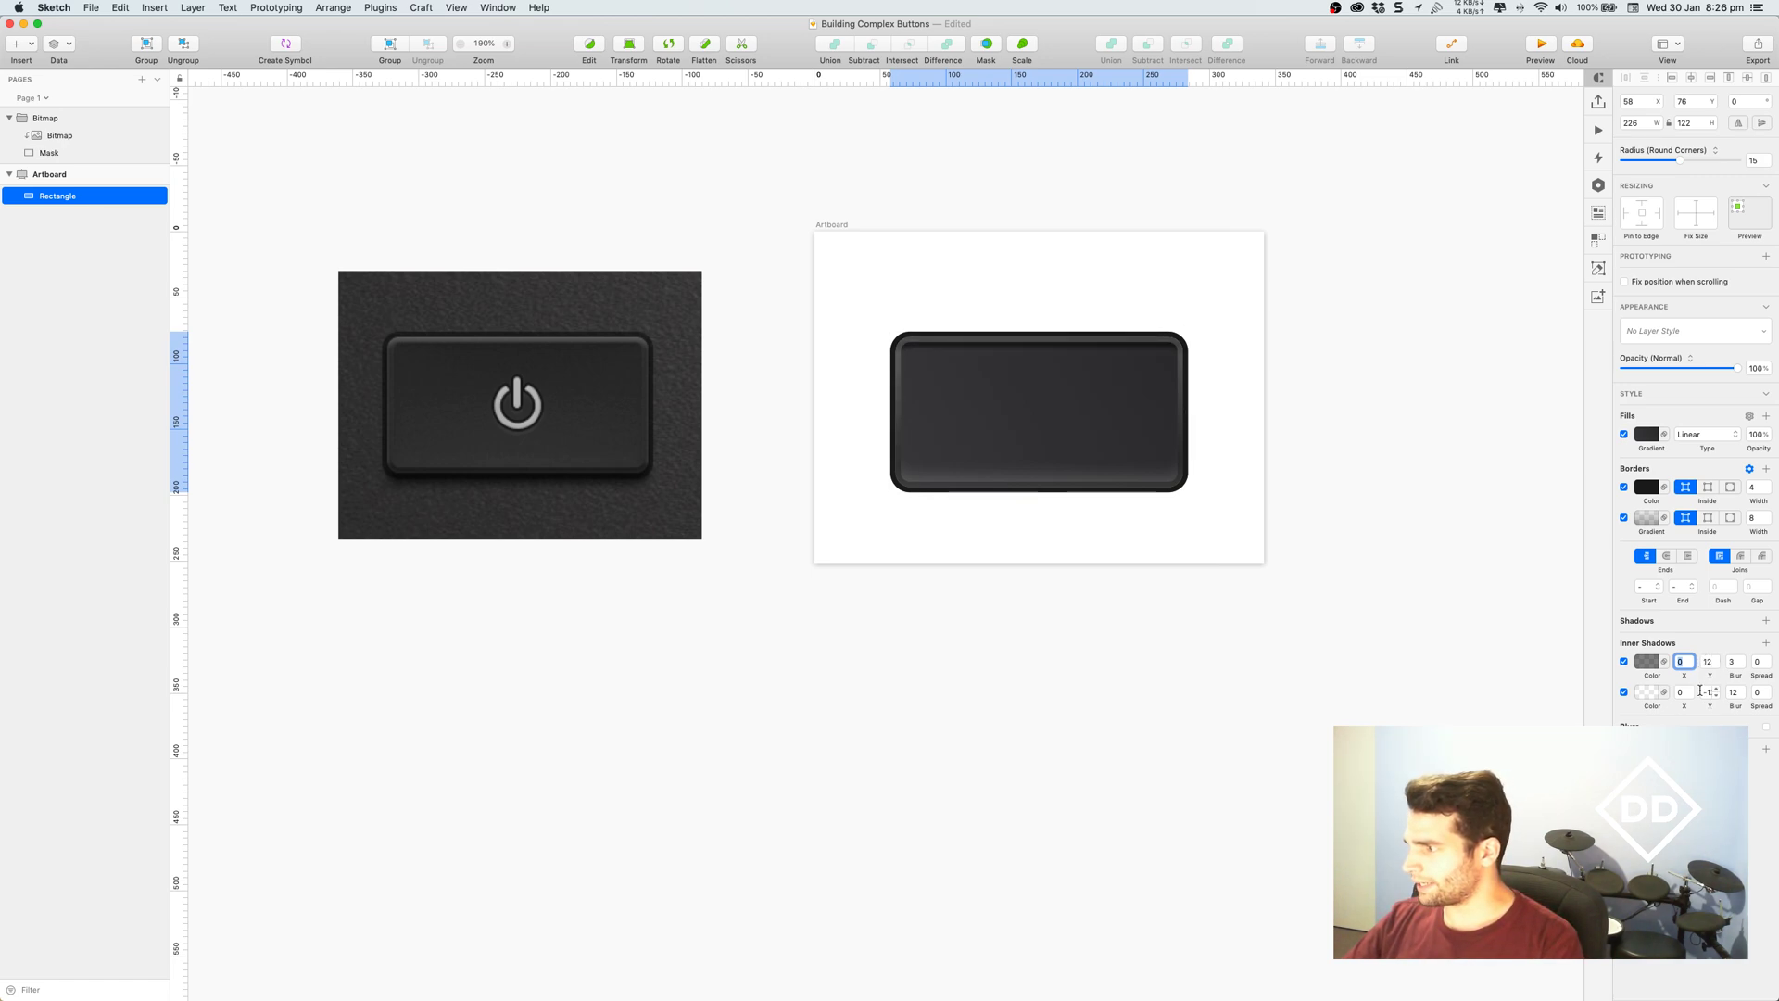
pyautogui.click(1742, 657)
pyautogui.click(1742, 657)
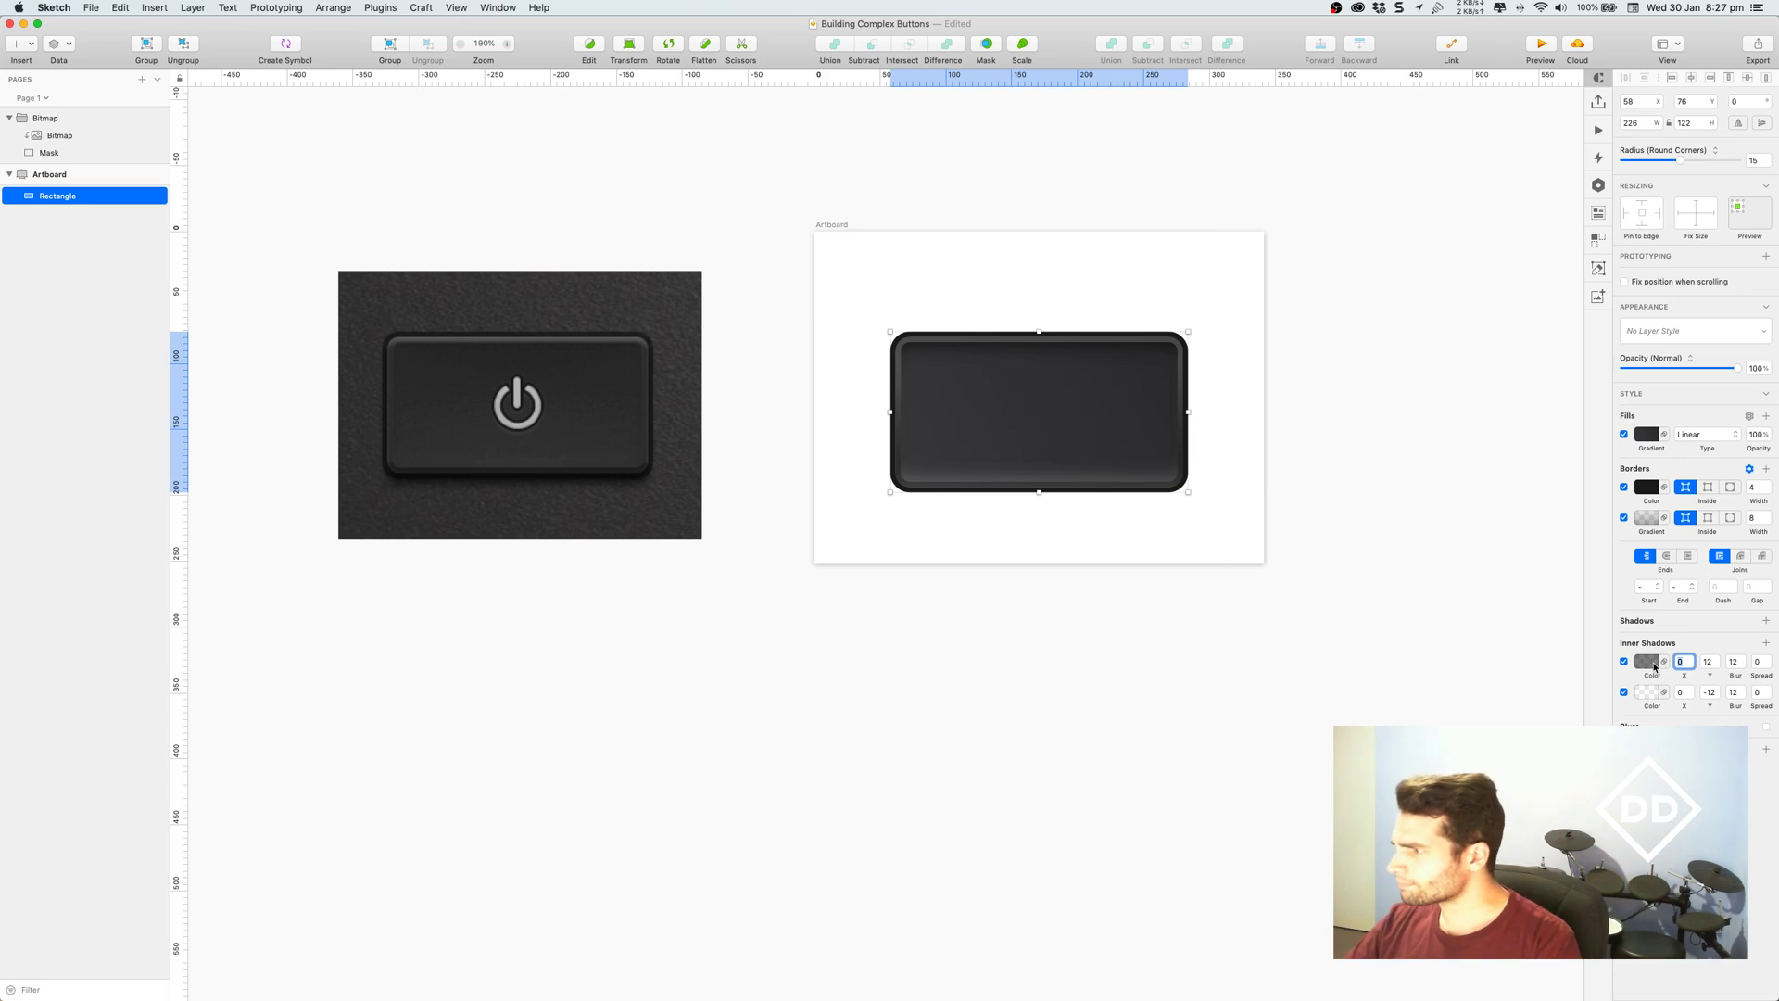
# Soften the new dark inner shadow by raising its blur to 21.
pyautogui.click(1646, 661)
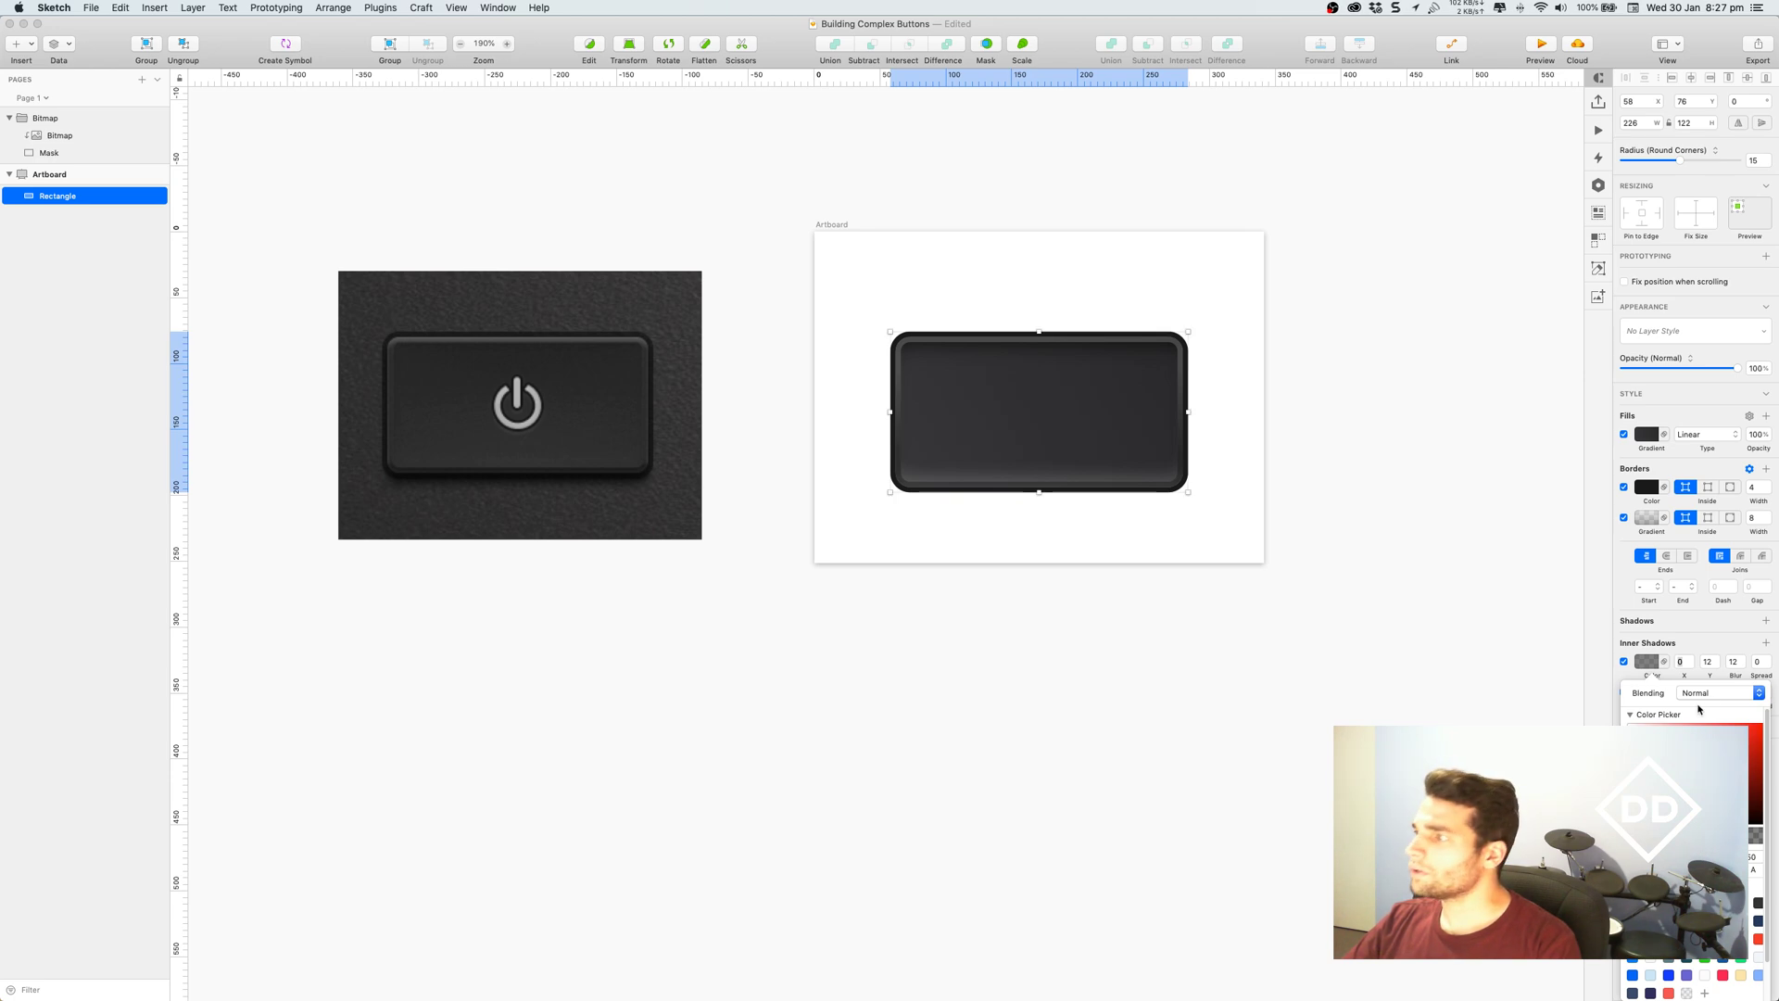
pyautogui.click(1741, 652)
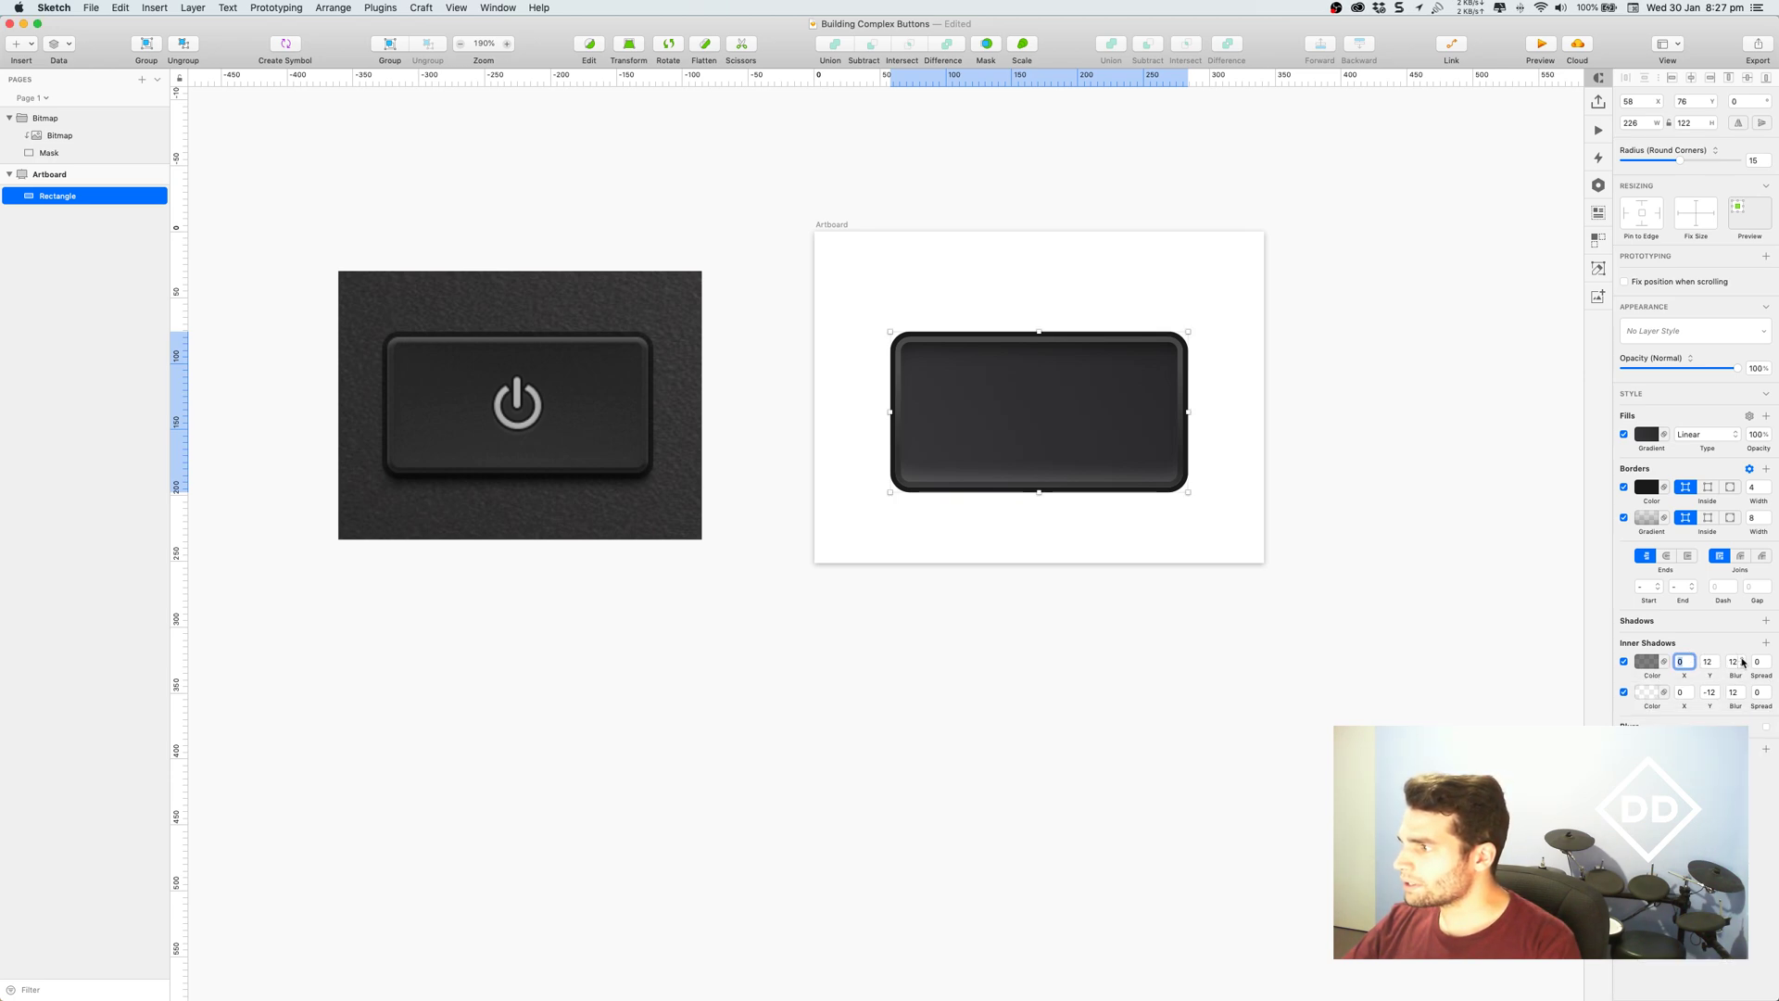
pyautogui.click(1742, 658)
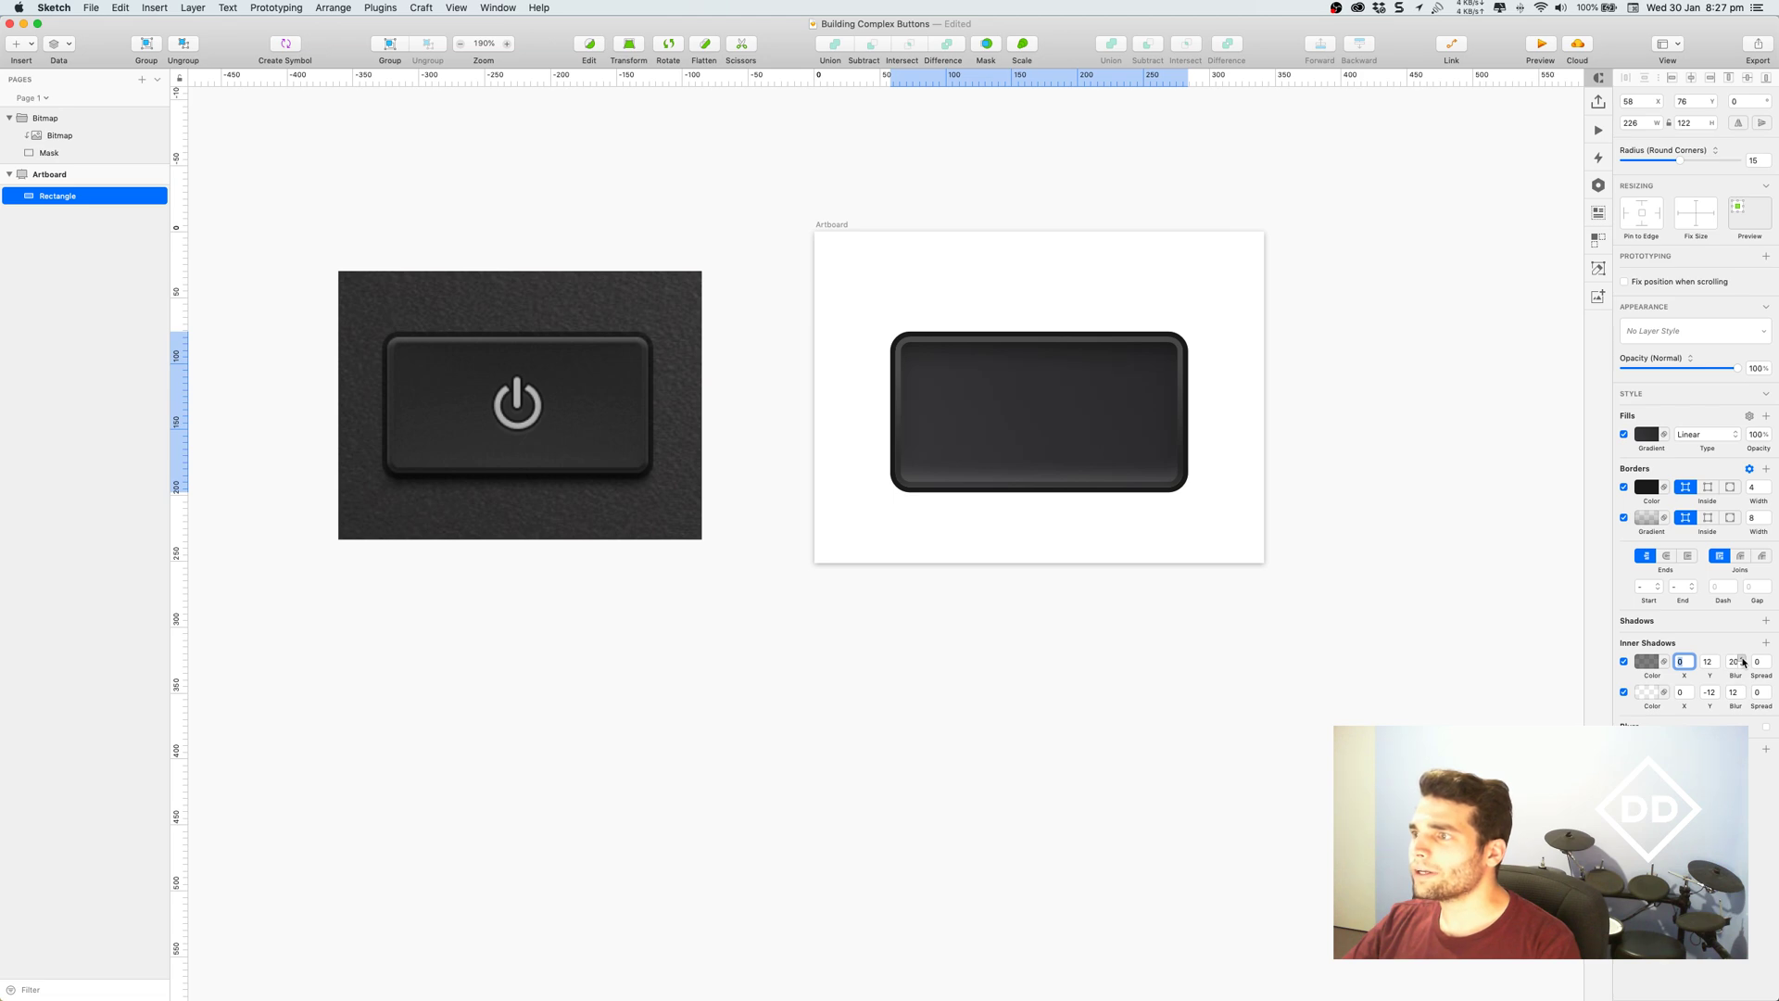
pyautogui.click(1743, 659)
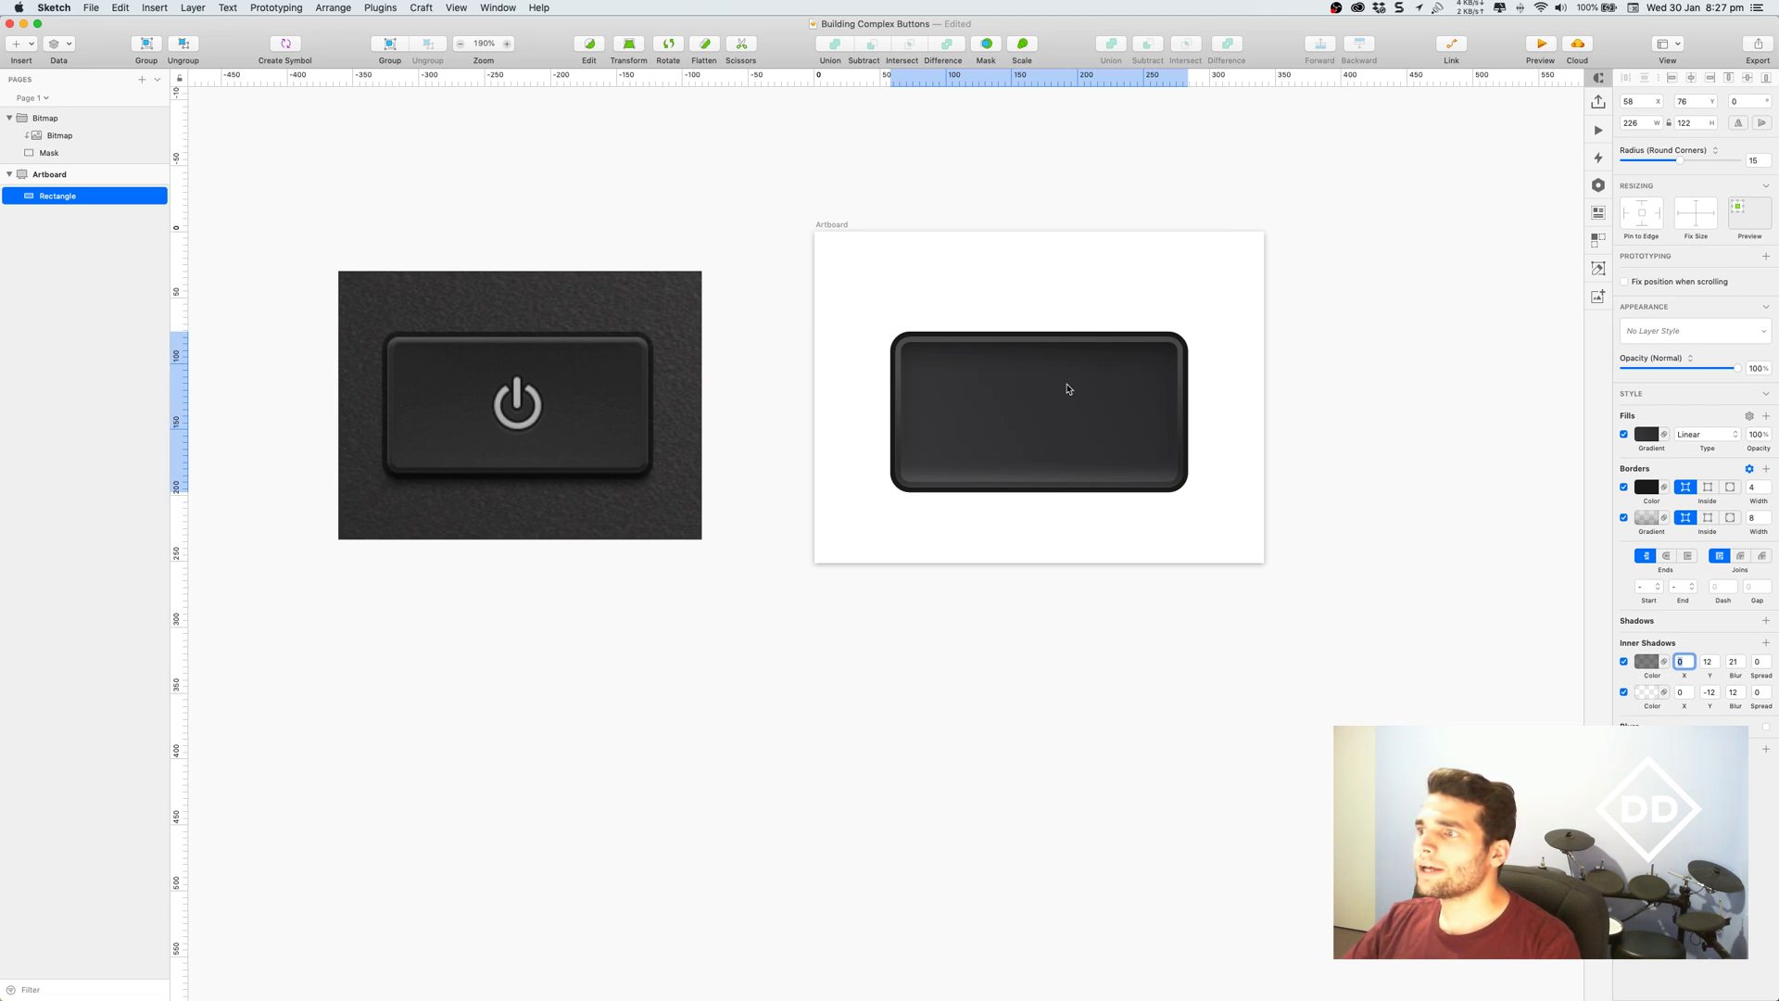
pyautogui.click(975, 319)
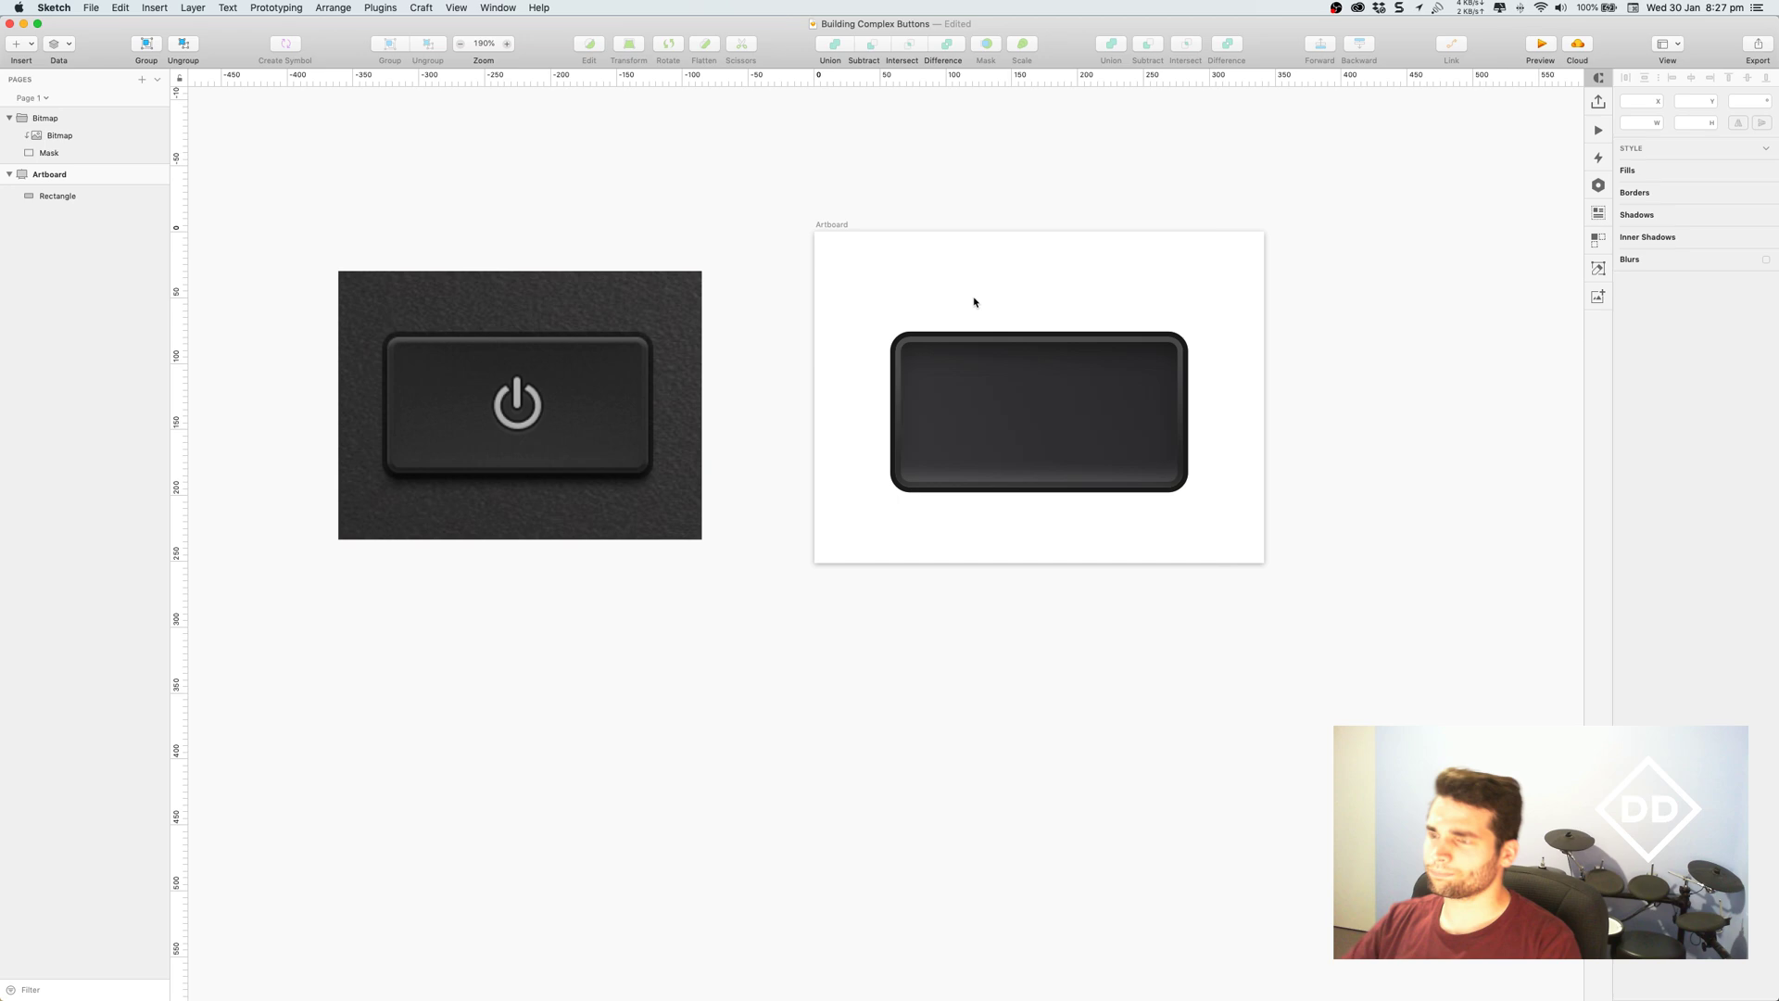
# Add an outer drop shadow to the button rectangle and increase the opacity of its colour.
pyautogui.hscroll(-4, 945, 278)
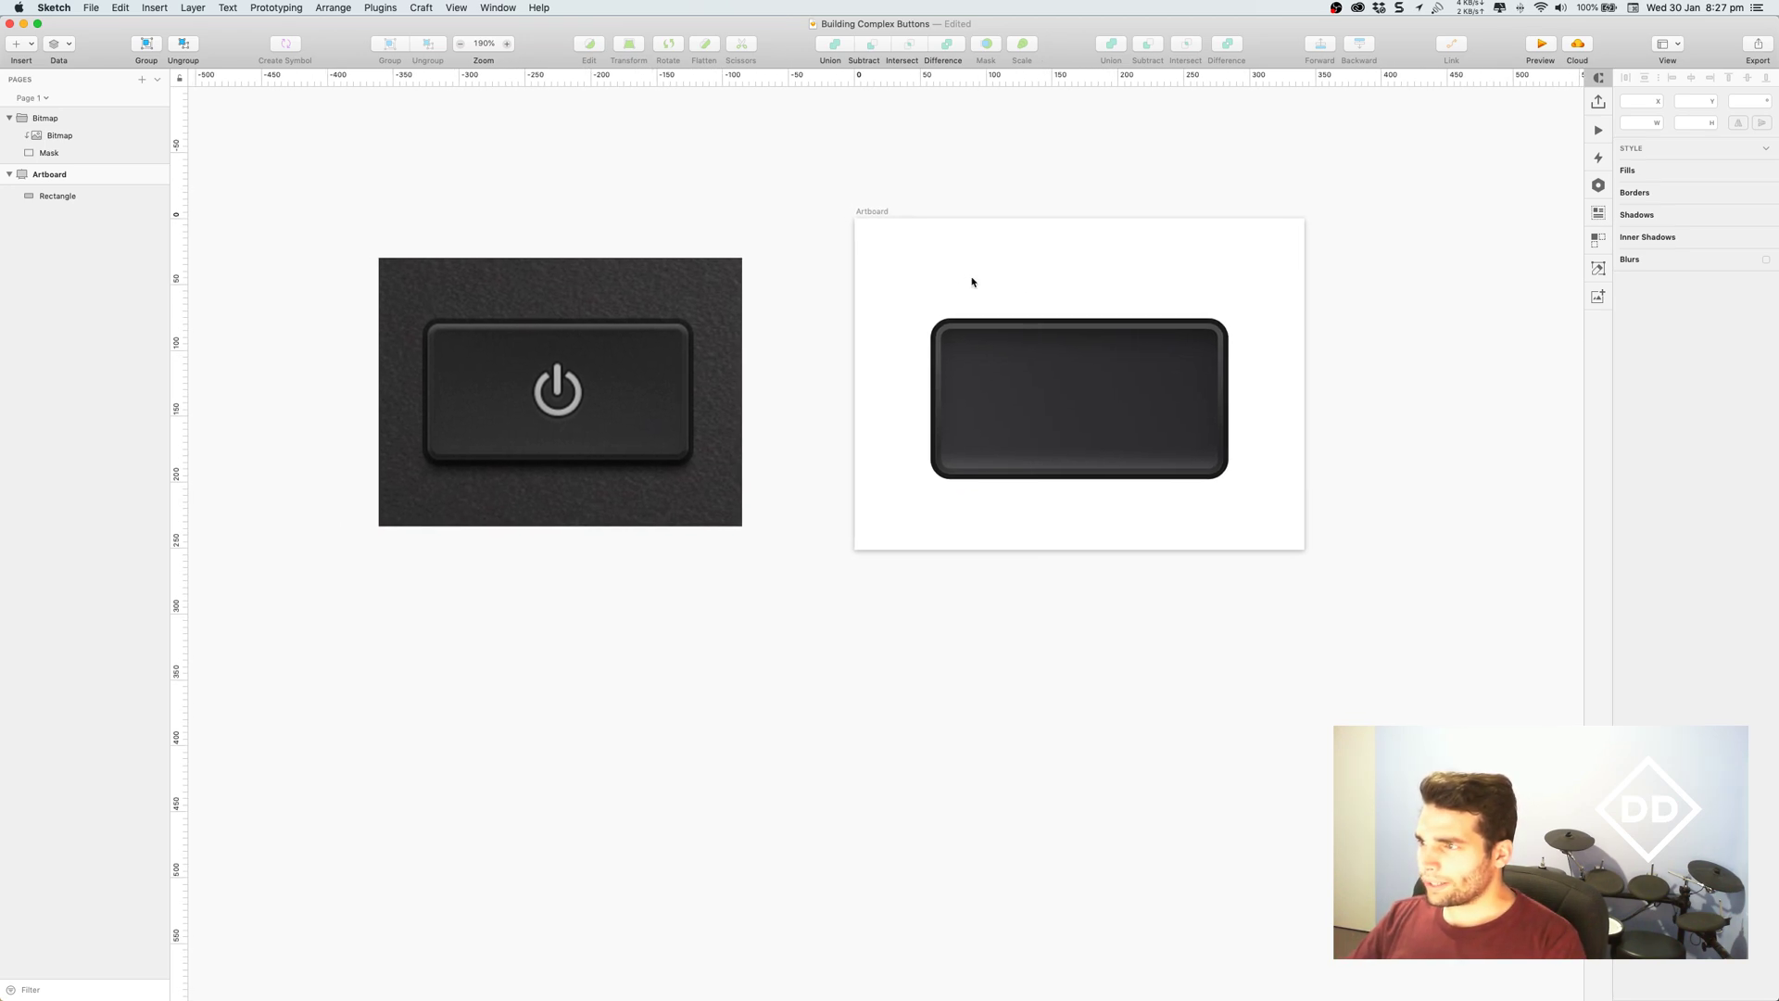
pyautogui.hscroll(-2, 987, 269)
pyautogui.click(563, 493)
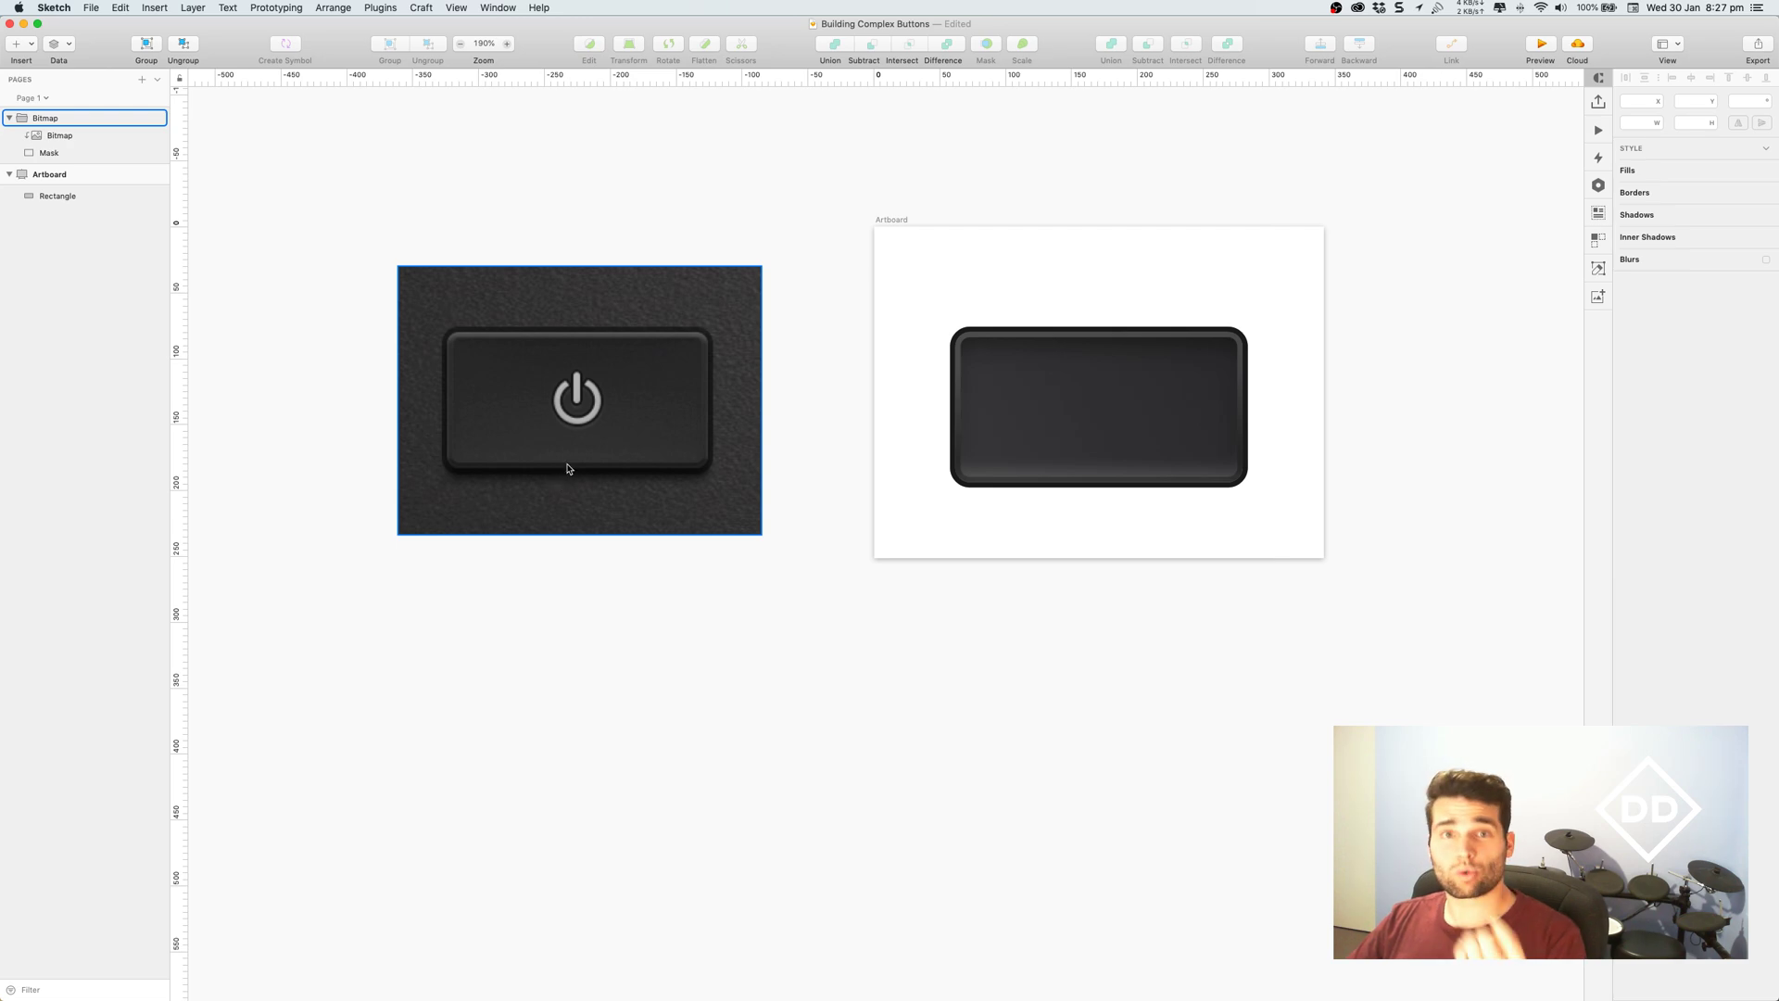
pyautogui.click(857, 465)
pyautogui.click(1109, 460)
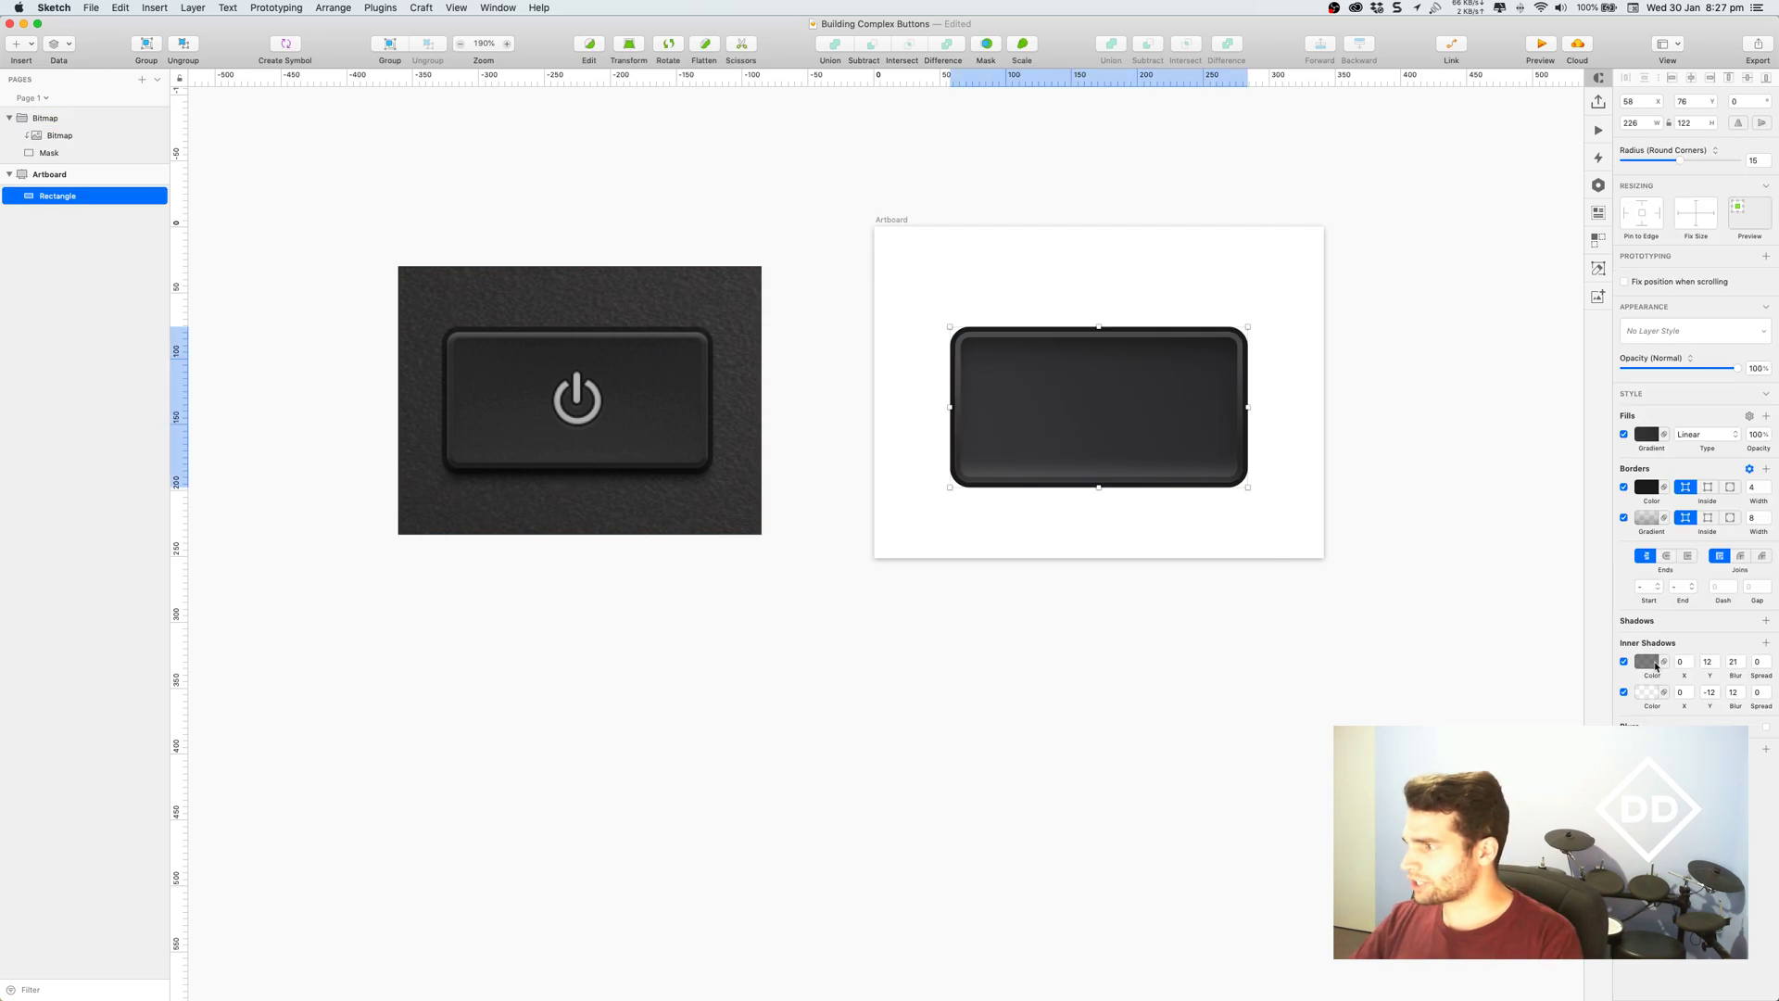
pyautogui.click(1656, 621)
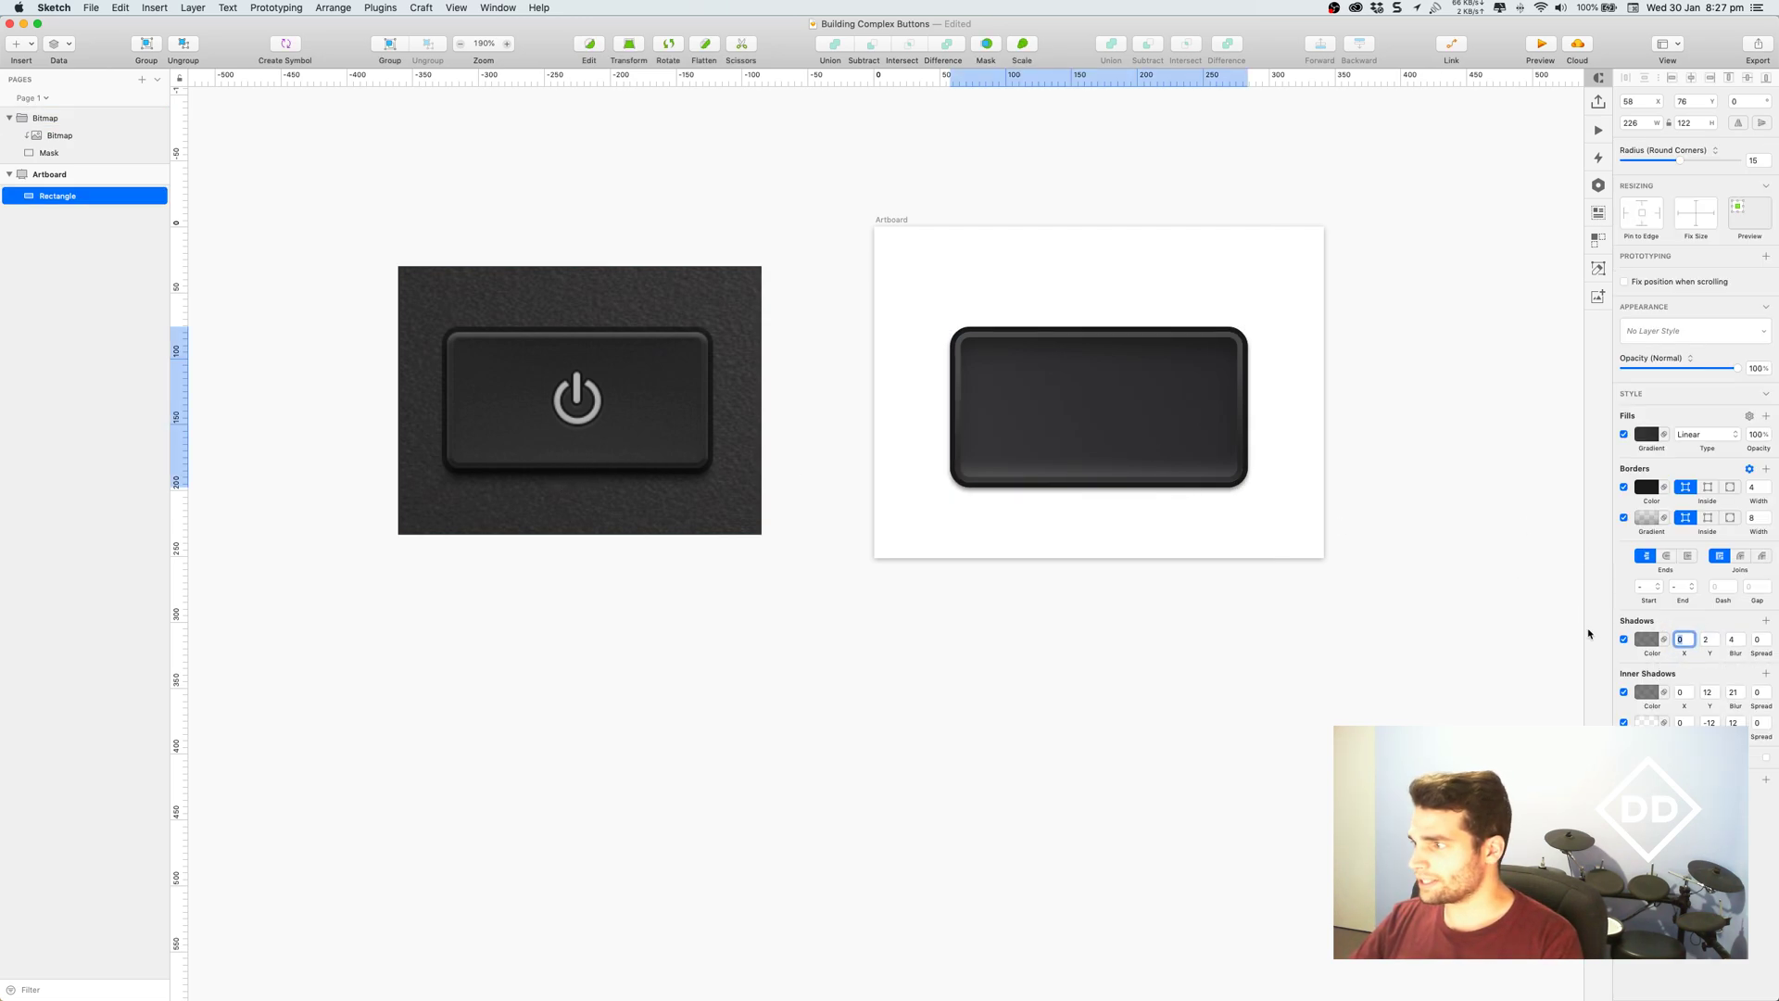
pyautogui.click(1646, 640)
pyautogui.moveTo(1696, 819); pyautogui.dragTo(1721, 819)
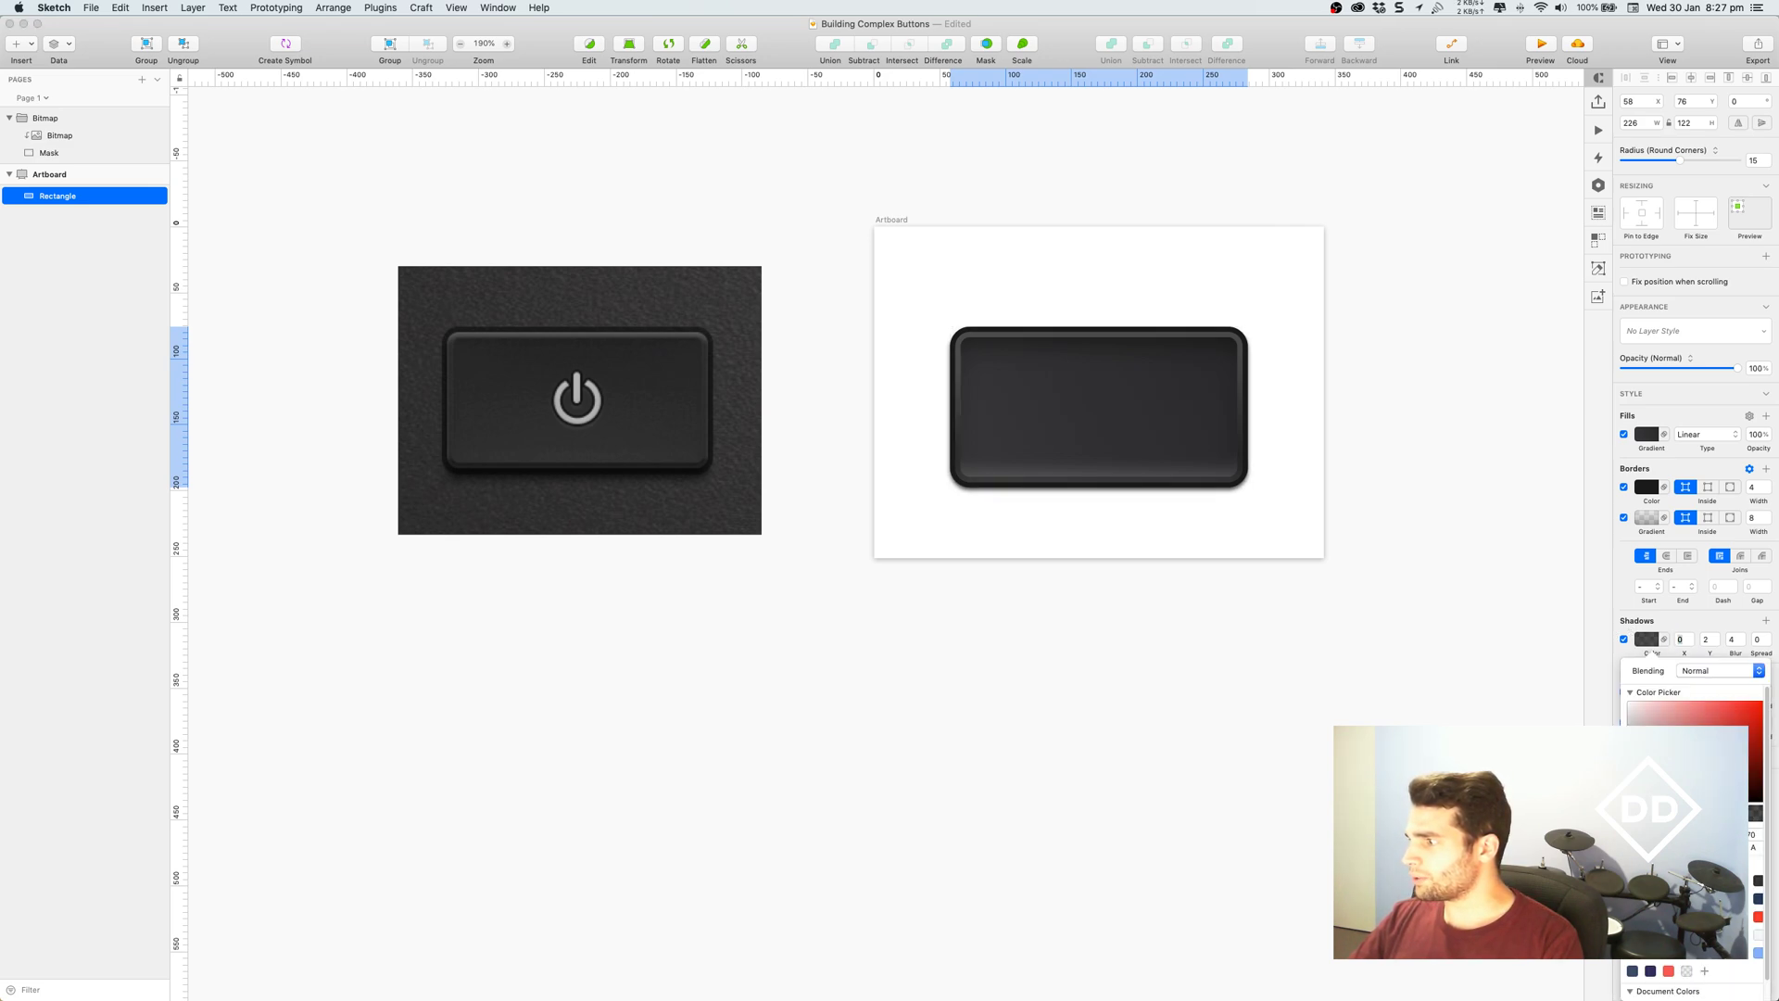
# Set the drop shadow's Y offset to 5 and blur to 8, and darken it with a higher opacity.
pyautogui.click(1715, 635)
pyautogui.click(1715, 635)
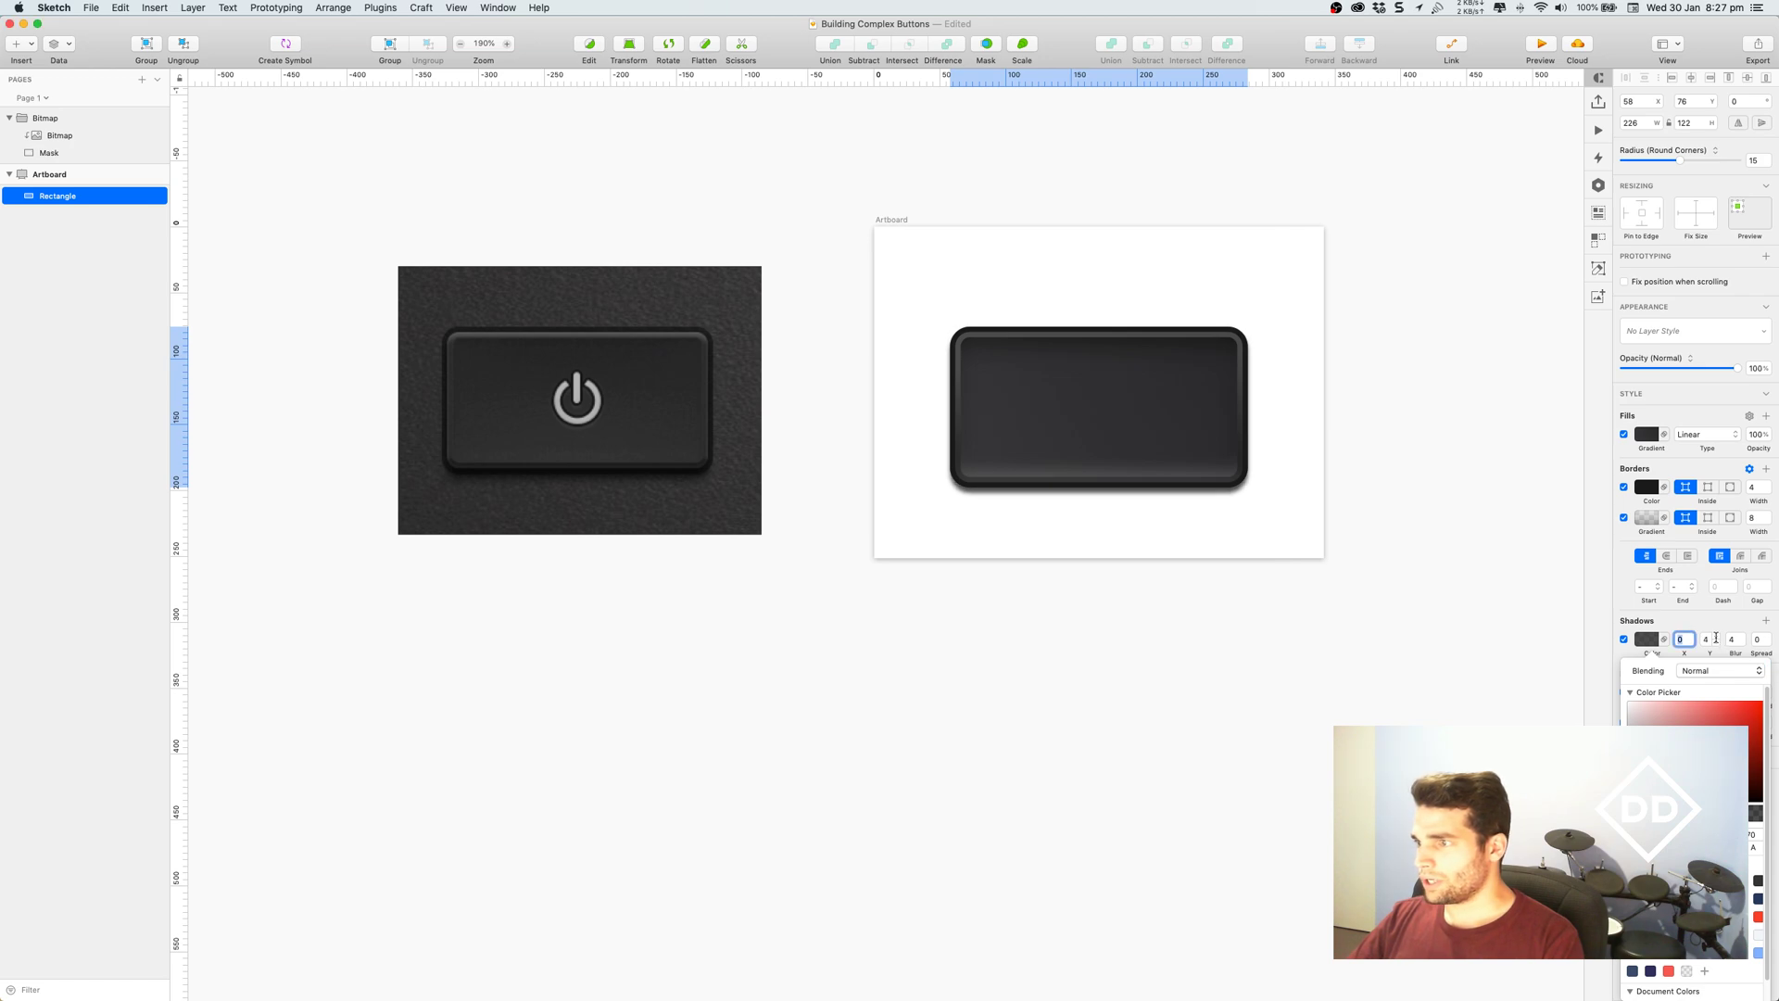
pyautogui.click(1715, 635)
pyautogui.click(1741, 636)
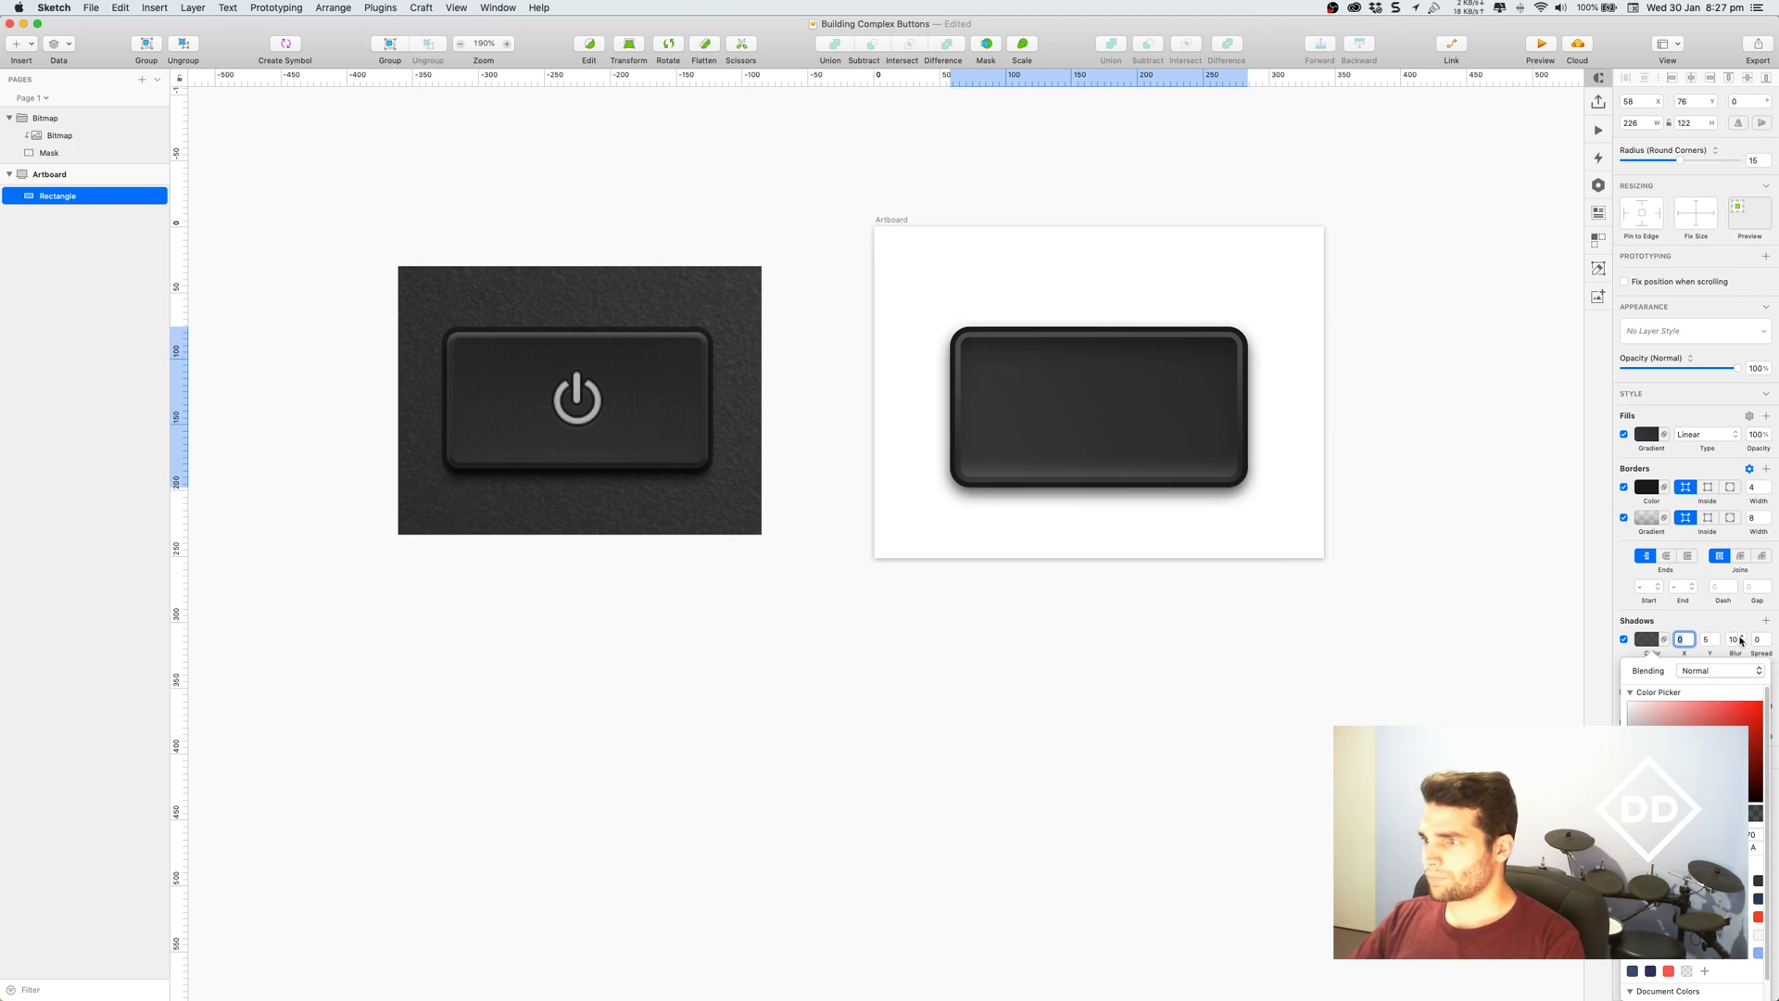
pyautogui.click(1742, 645)
pyautogui.click(1743, 645)
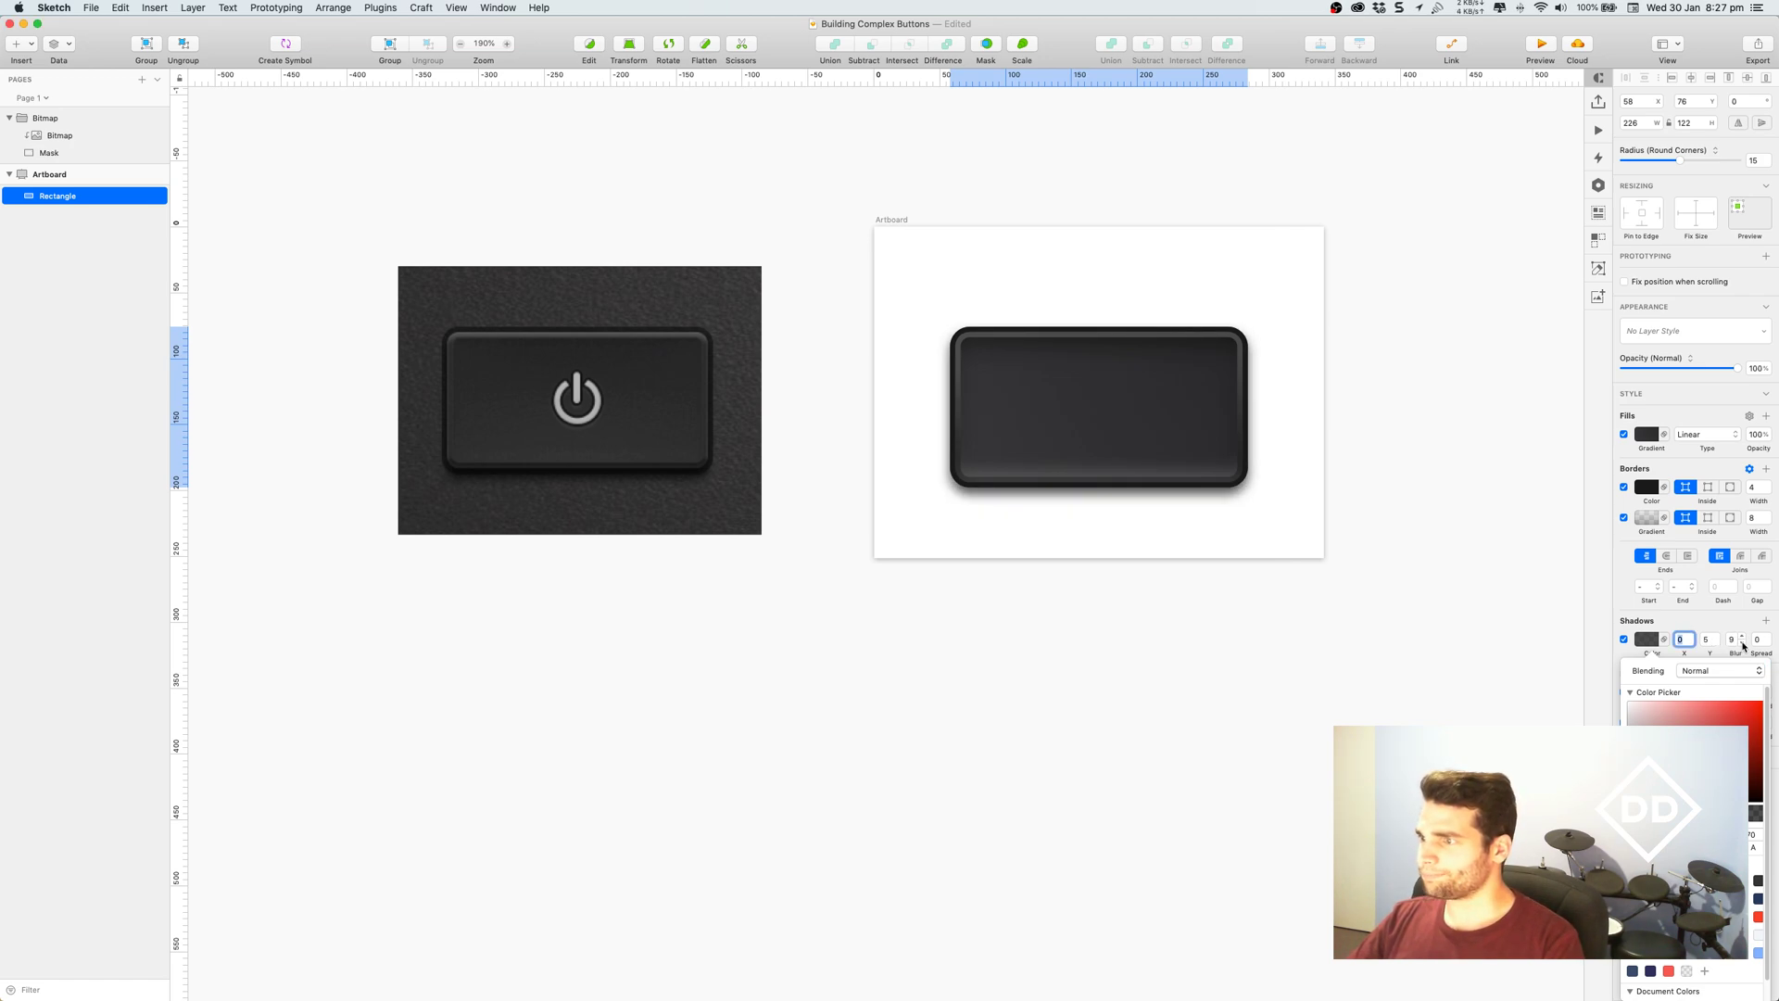
pyautogui.click(1743, 646)
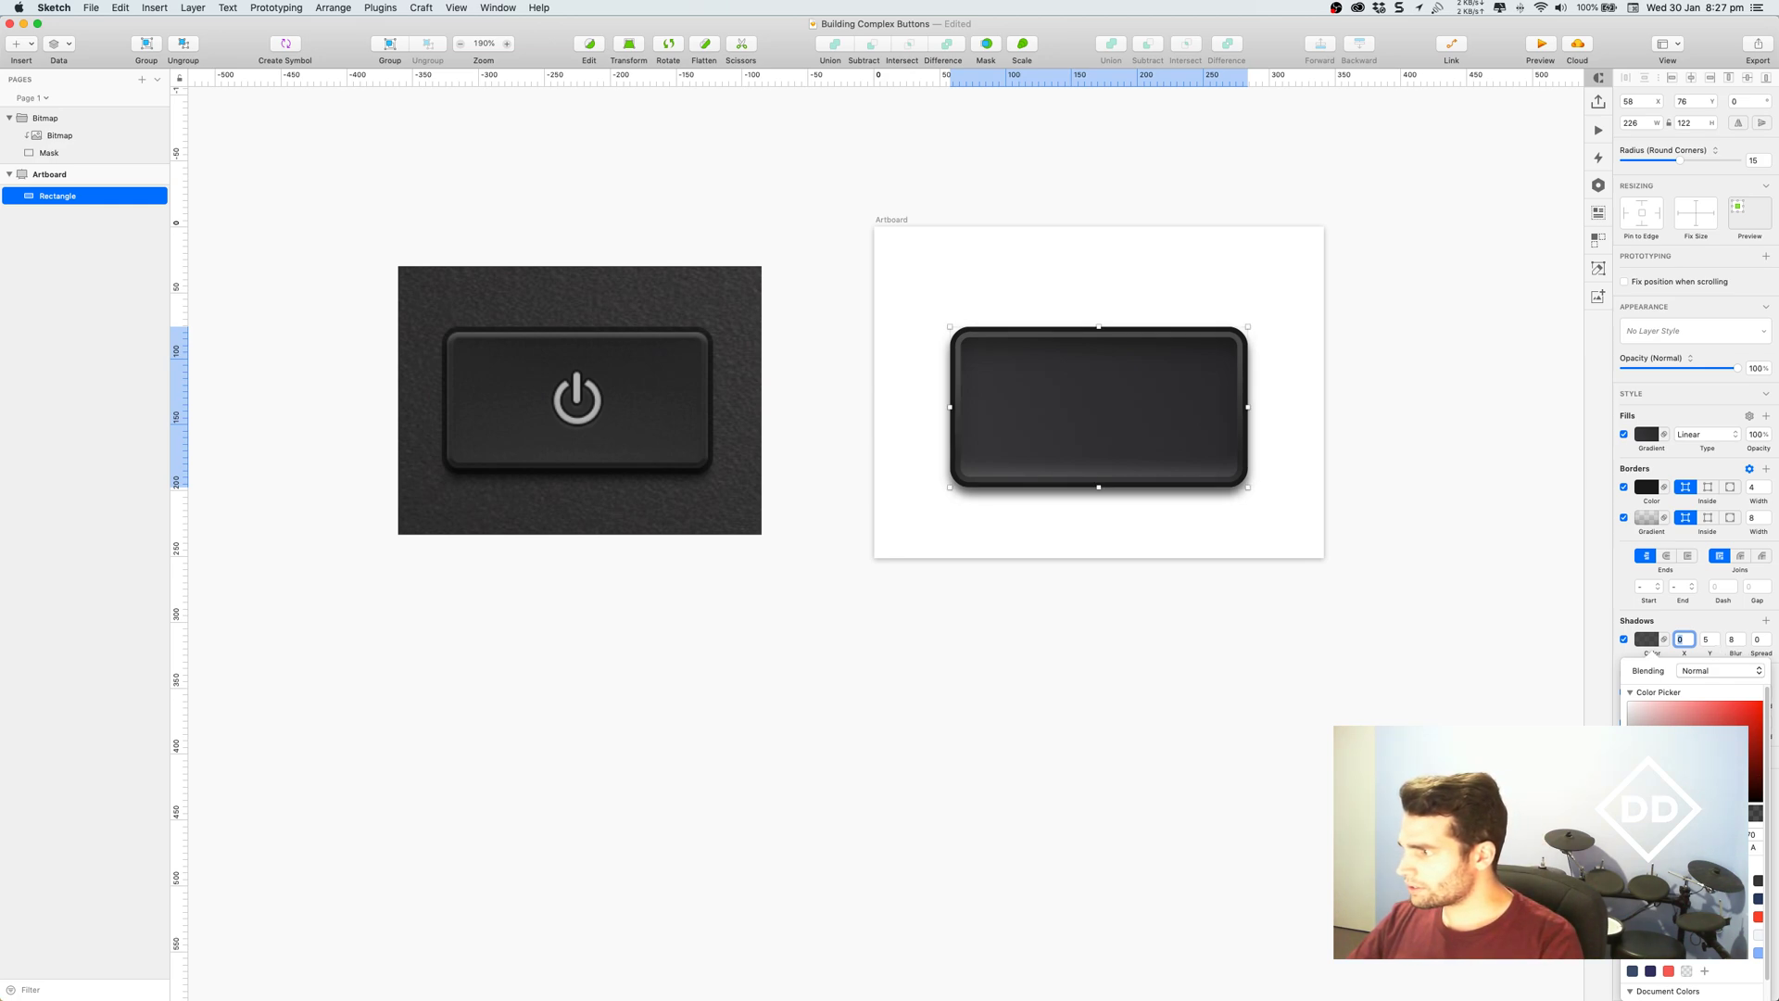
pyautogui.moveTo(1726, 813); pyautogui.dragTo(1745, 813)
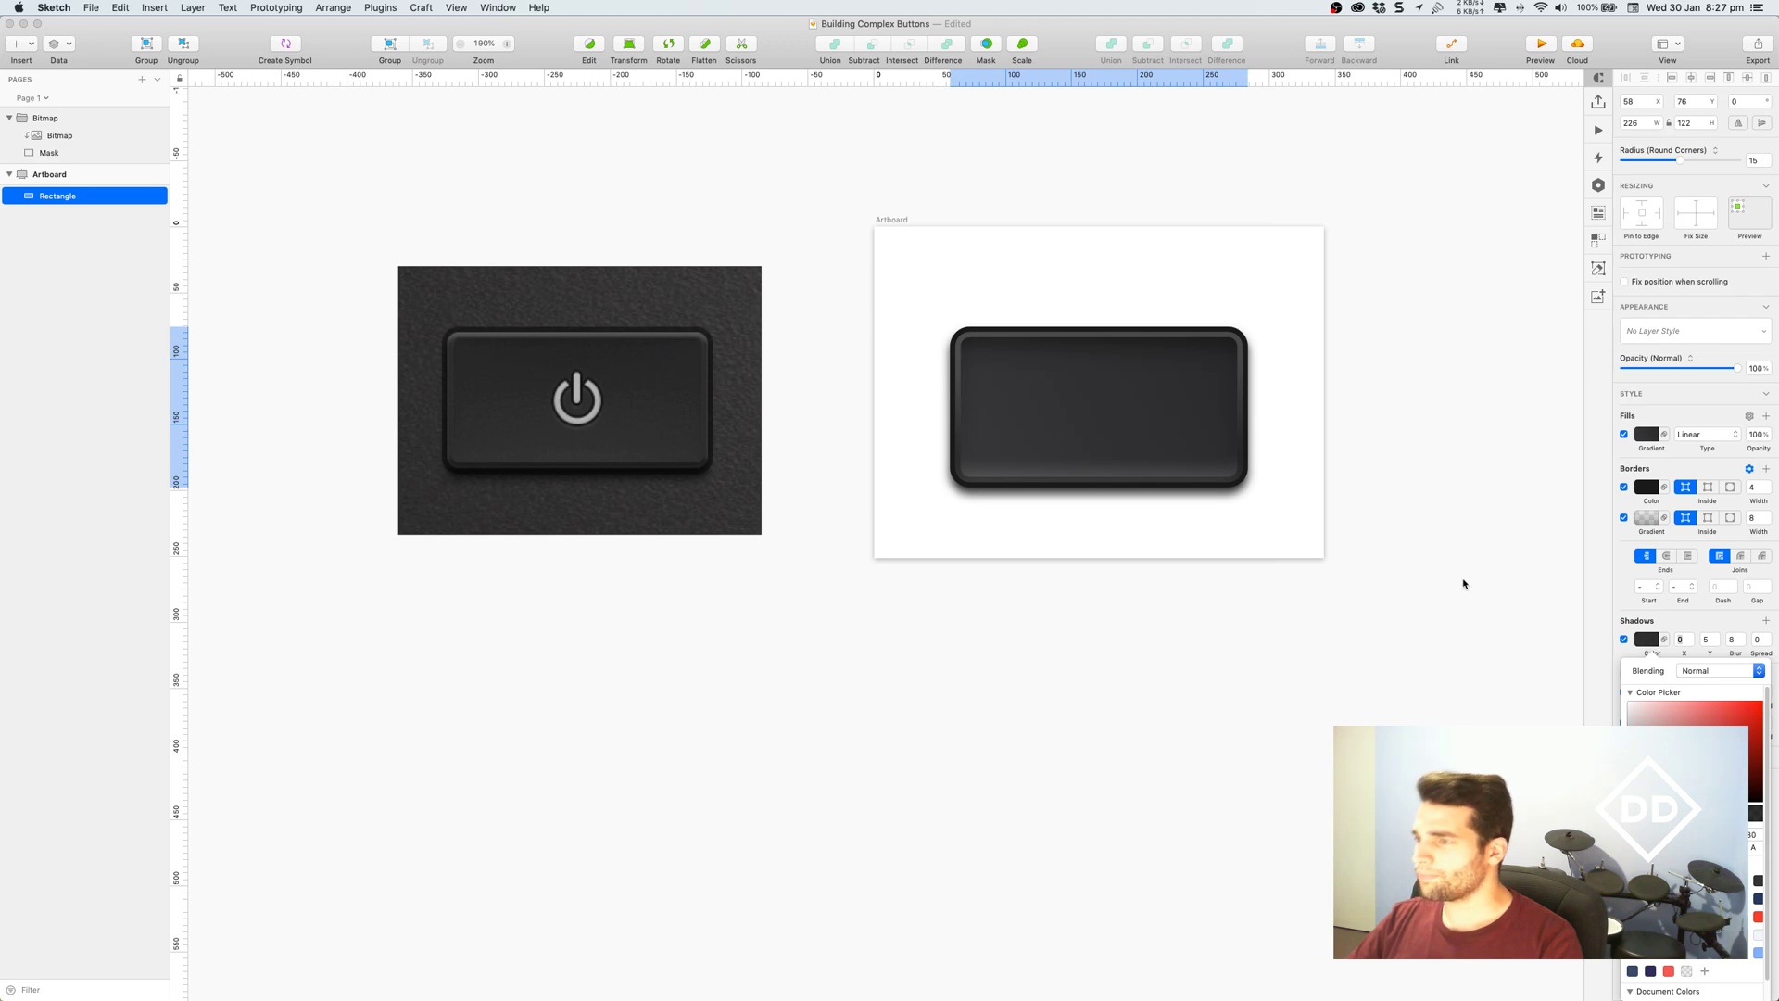
# Compare the button with the reference image and examine the reference's edges and surface up close.
pyautogui.click(1423, 400)
pyautogui.scroll(1, 1371, 417)
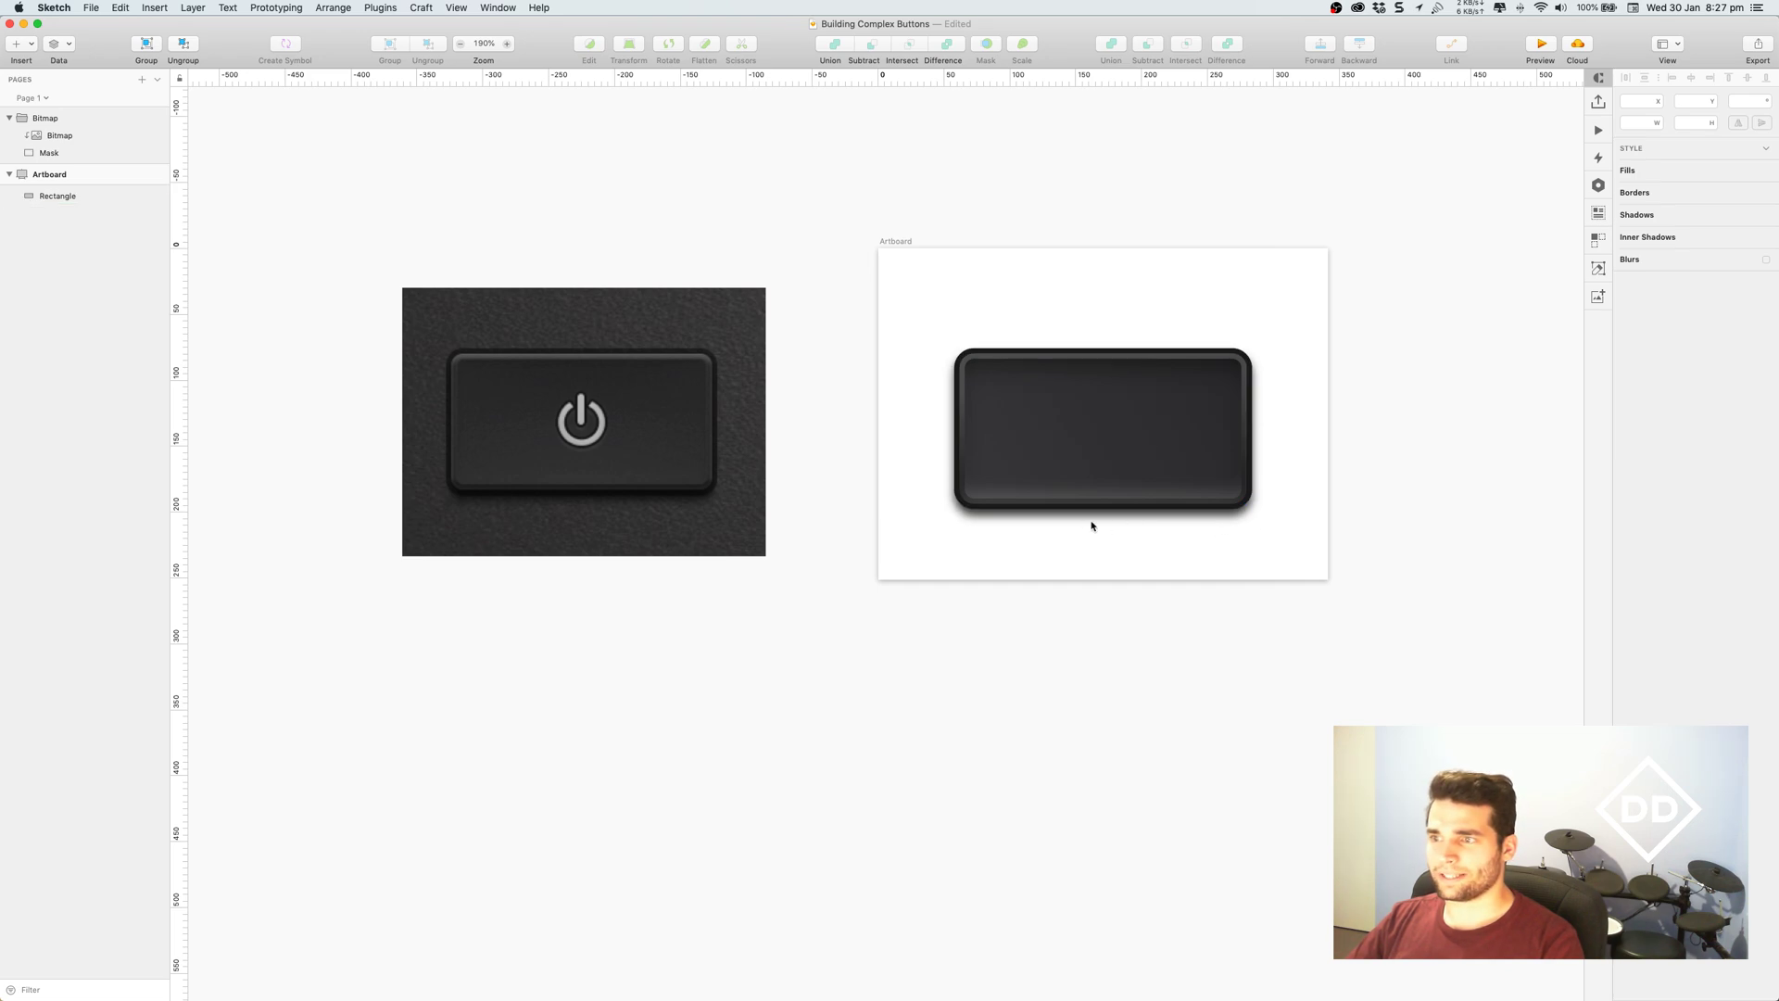
pyautogui.moveTo(890, 379); pyautogui.dragTo(983, 403)
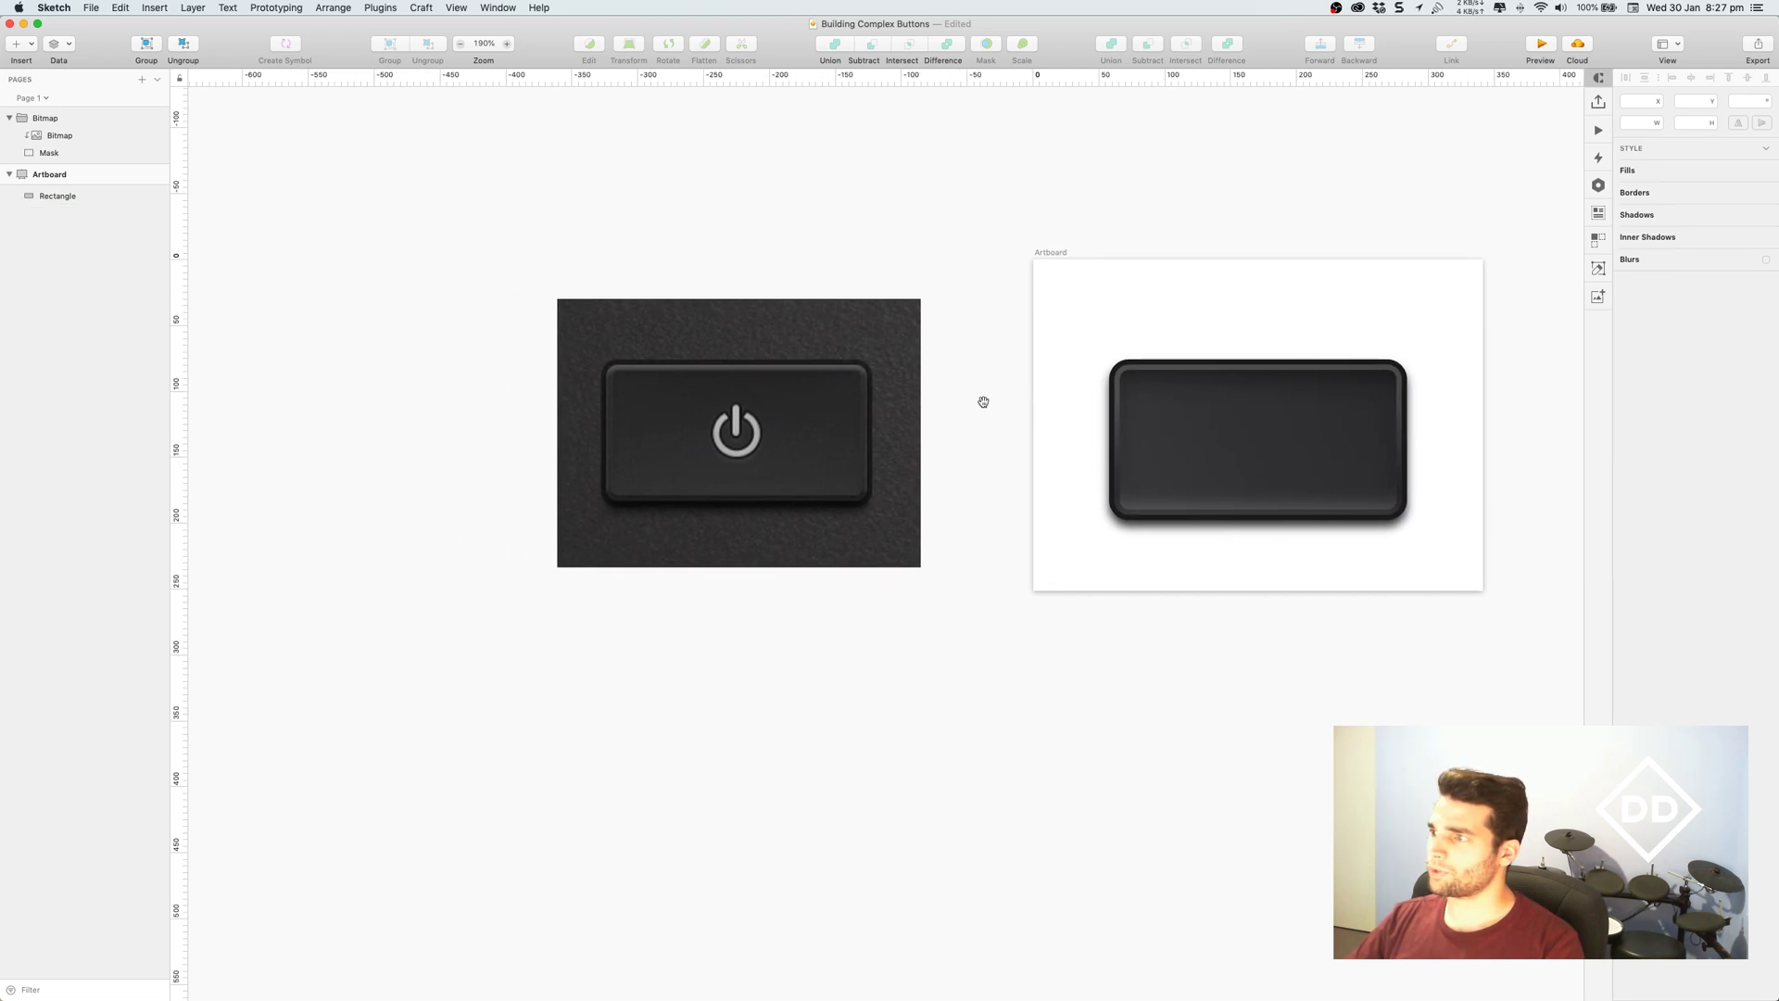
pyautogui.click(667, 398)
pyautogui.press('super+2')
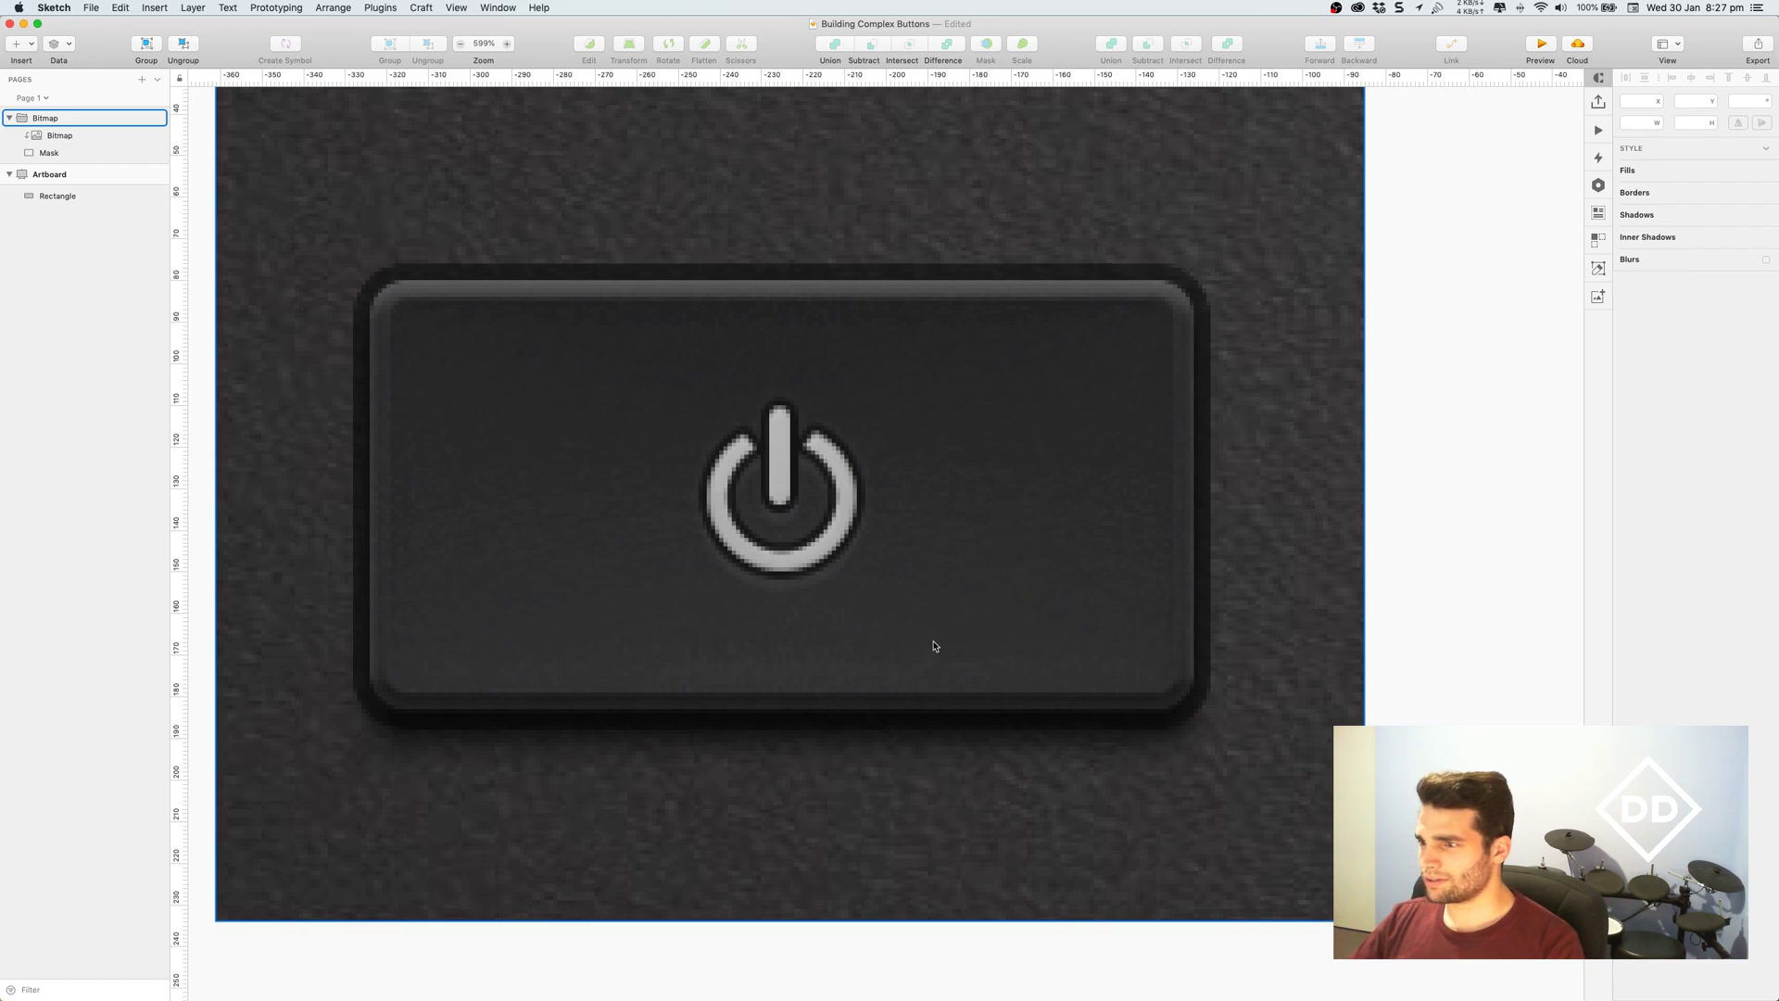
pyautogui.doubleClick(600, 471)
pyautogui.scroll(-5, 648, 459)
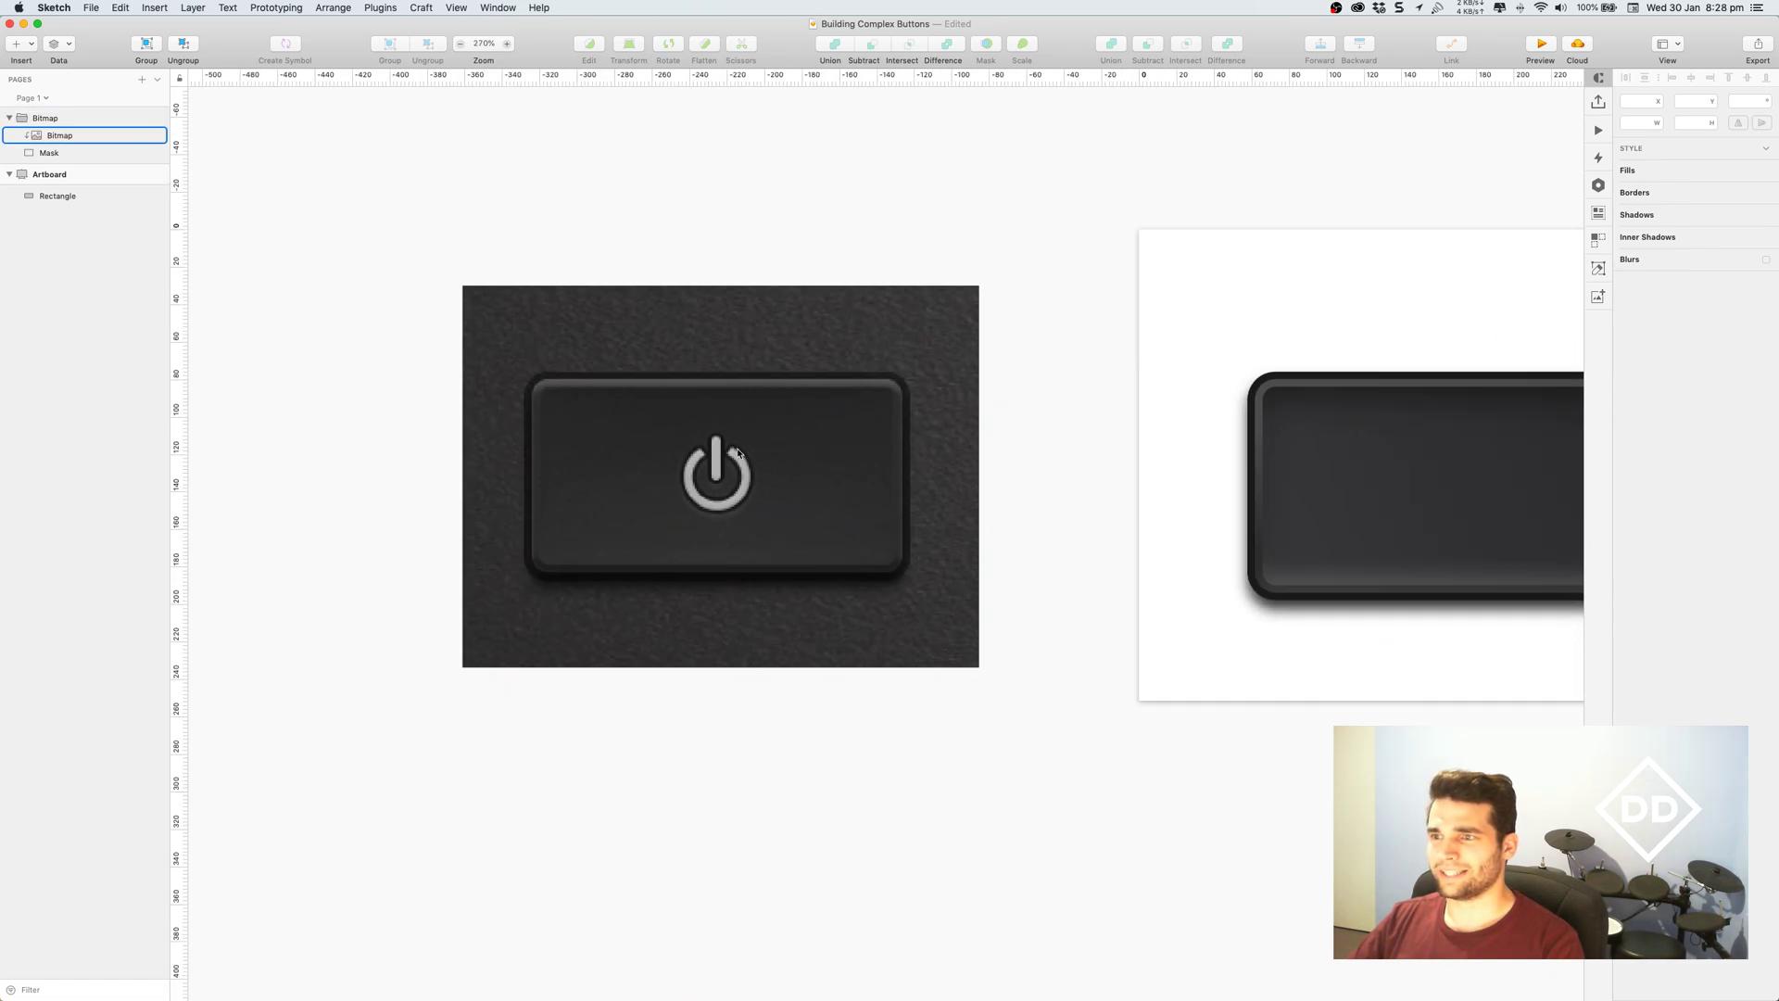
pyautogui.scroll(-3, 738, 452)
pyautogui.click(938, 436)
pyautogui.hscroll(5, 933, 402)
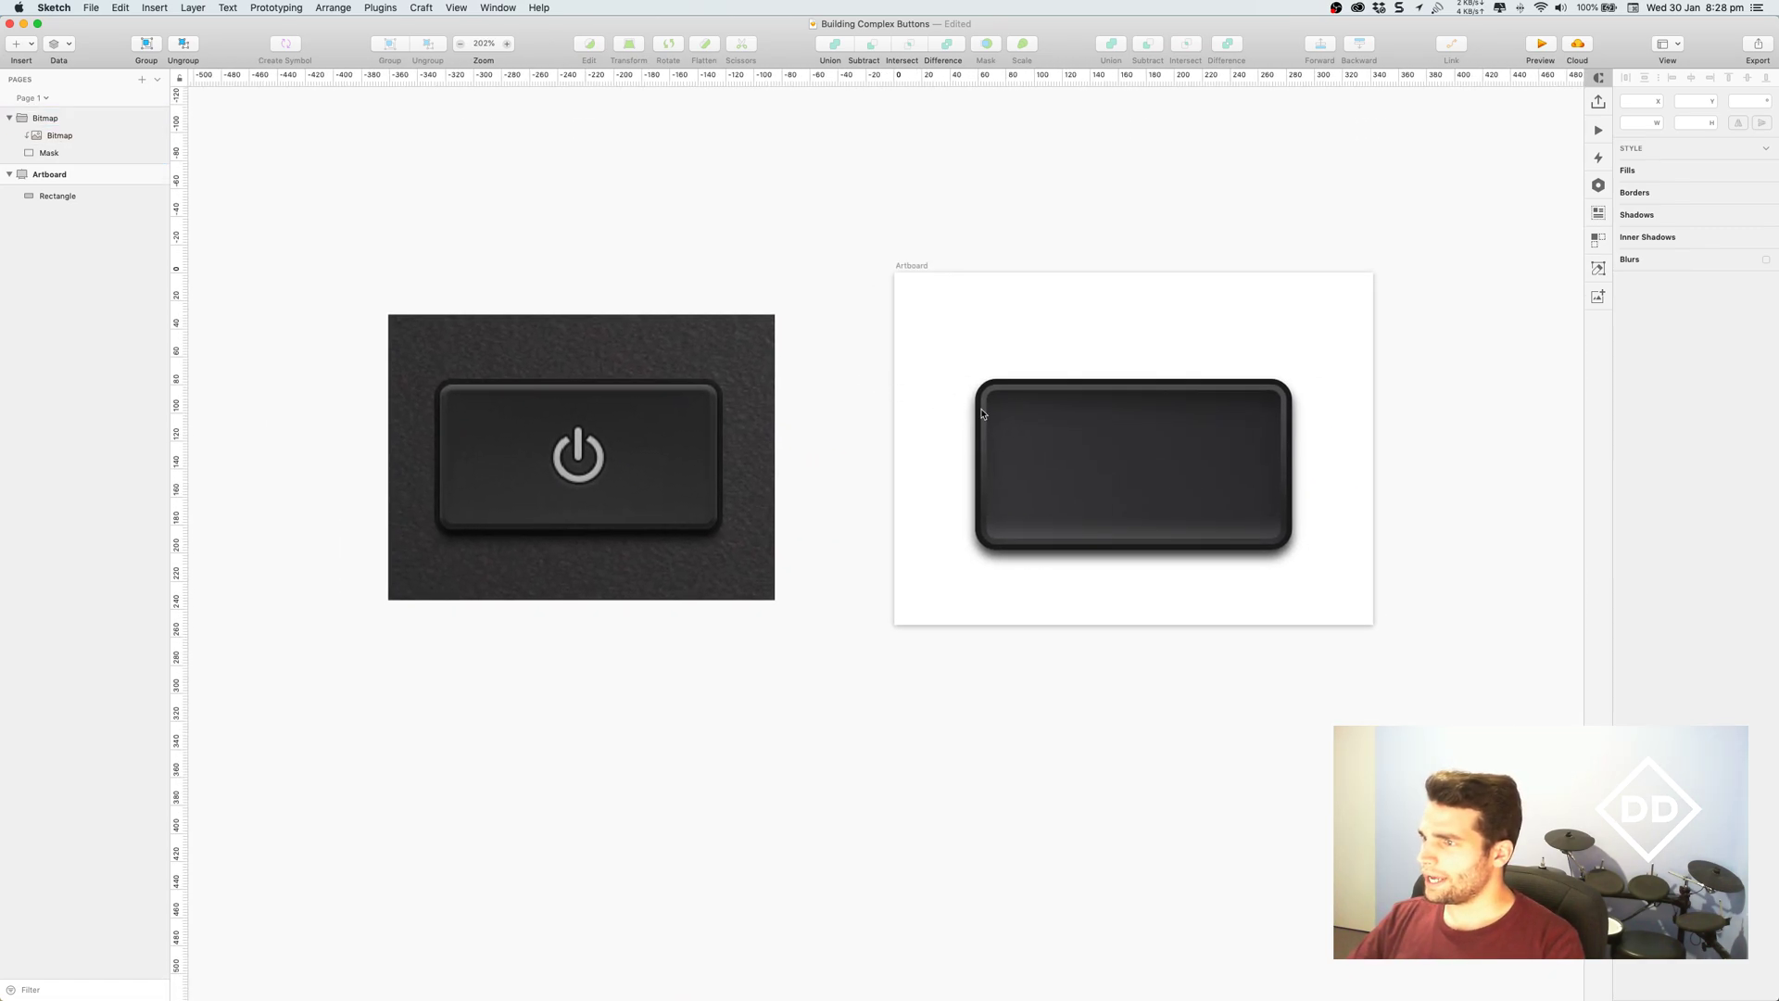
# Add a second fill to the button rectangle as Original noise with an intensity of 6%.
pyautogui.click(983, 414)
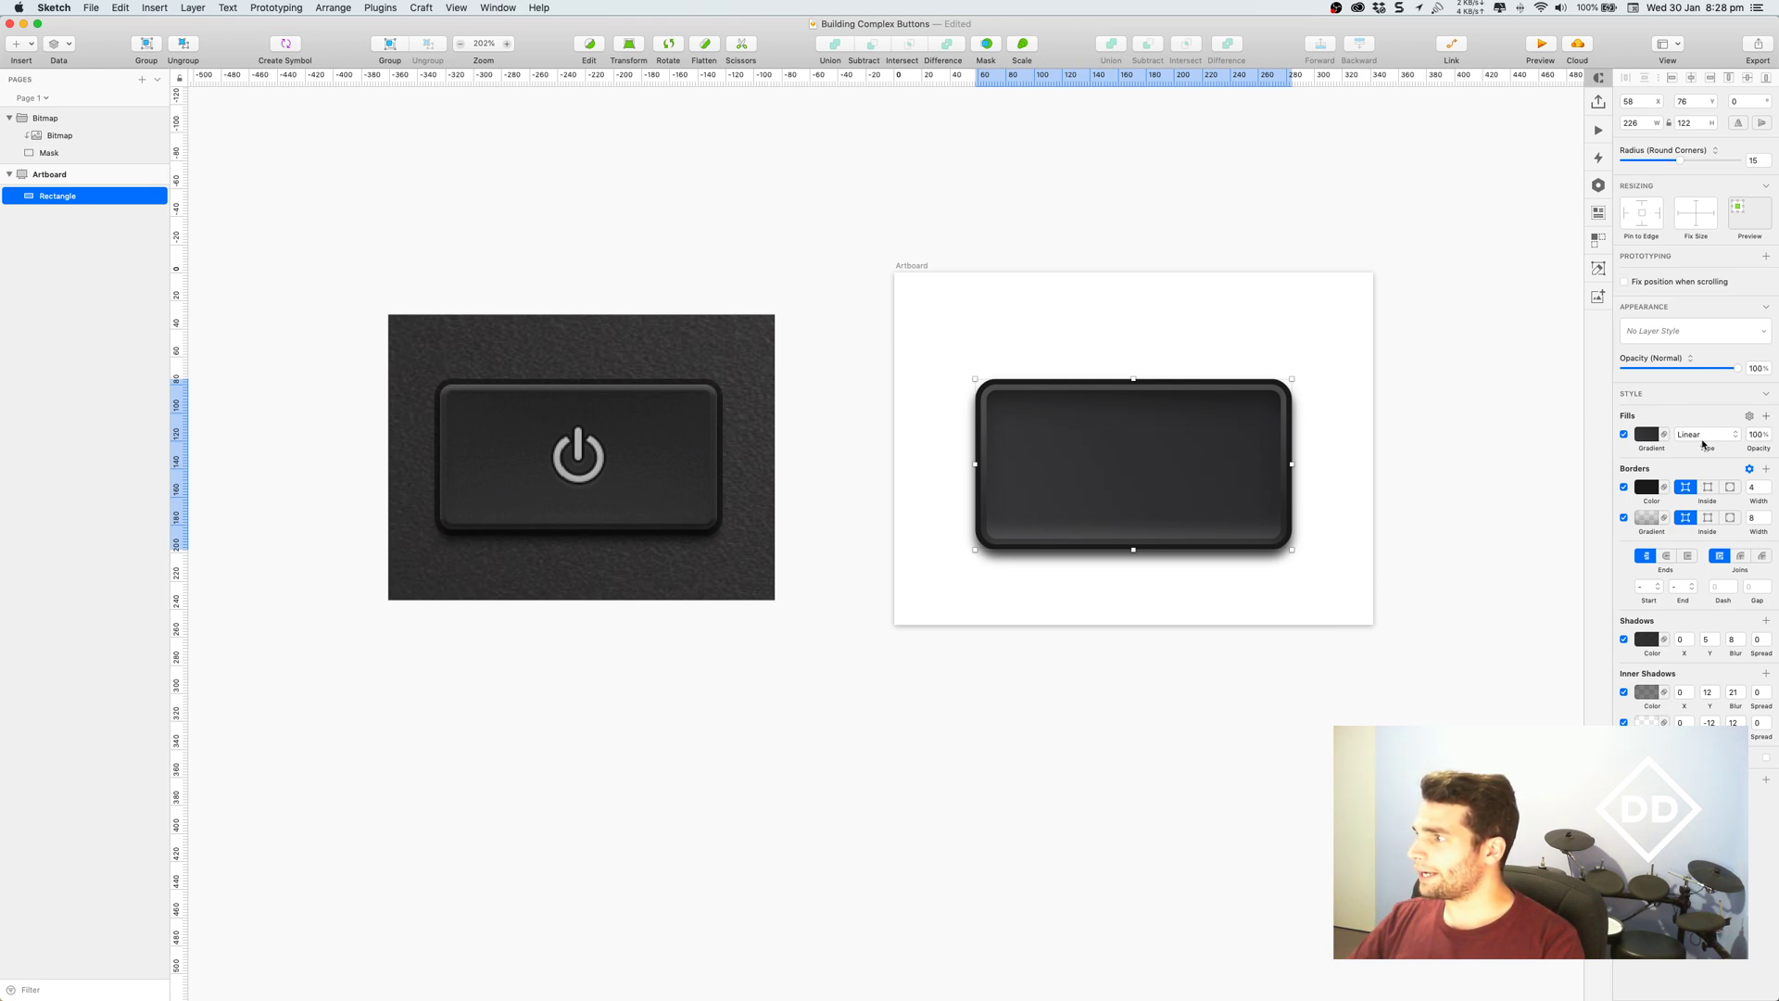
pyautogui.click(1657, 436)
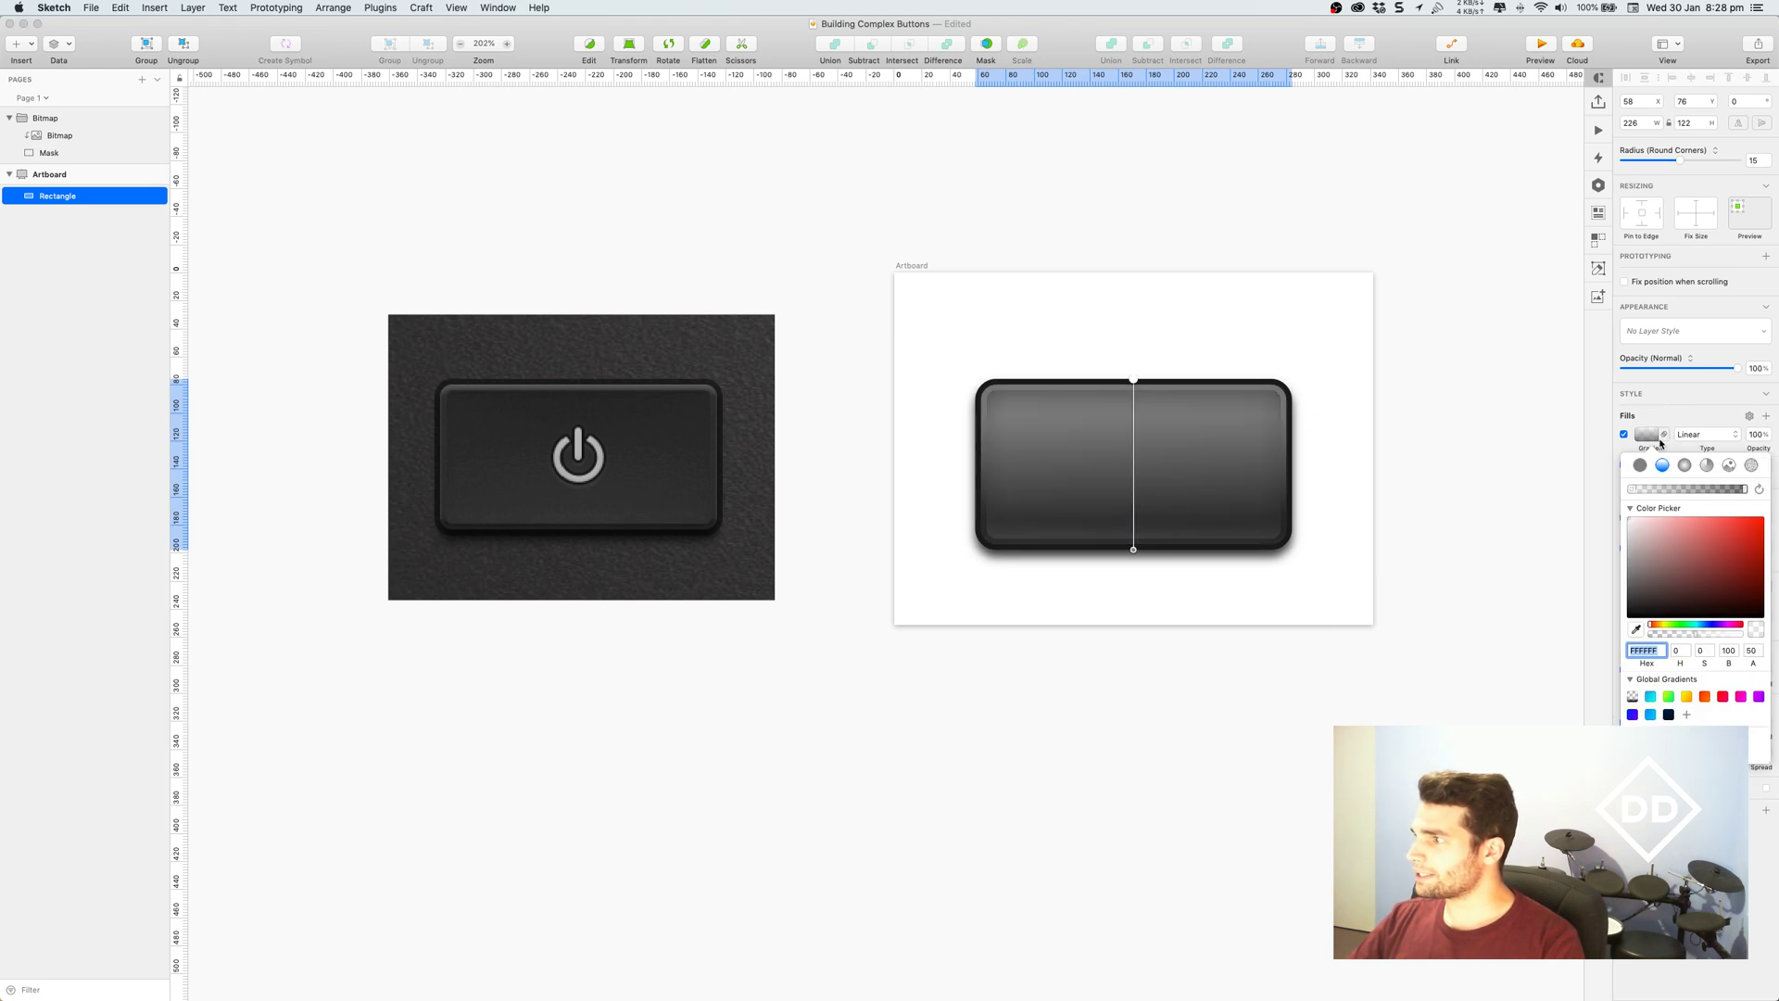
pyautogui.click(1751, 465)
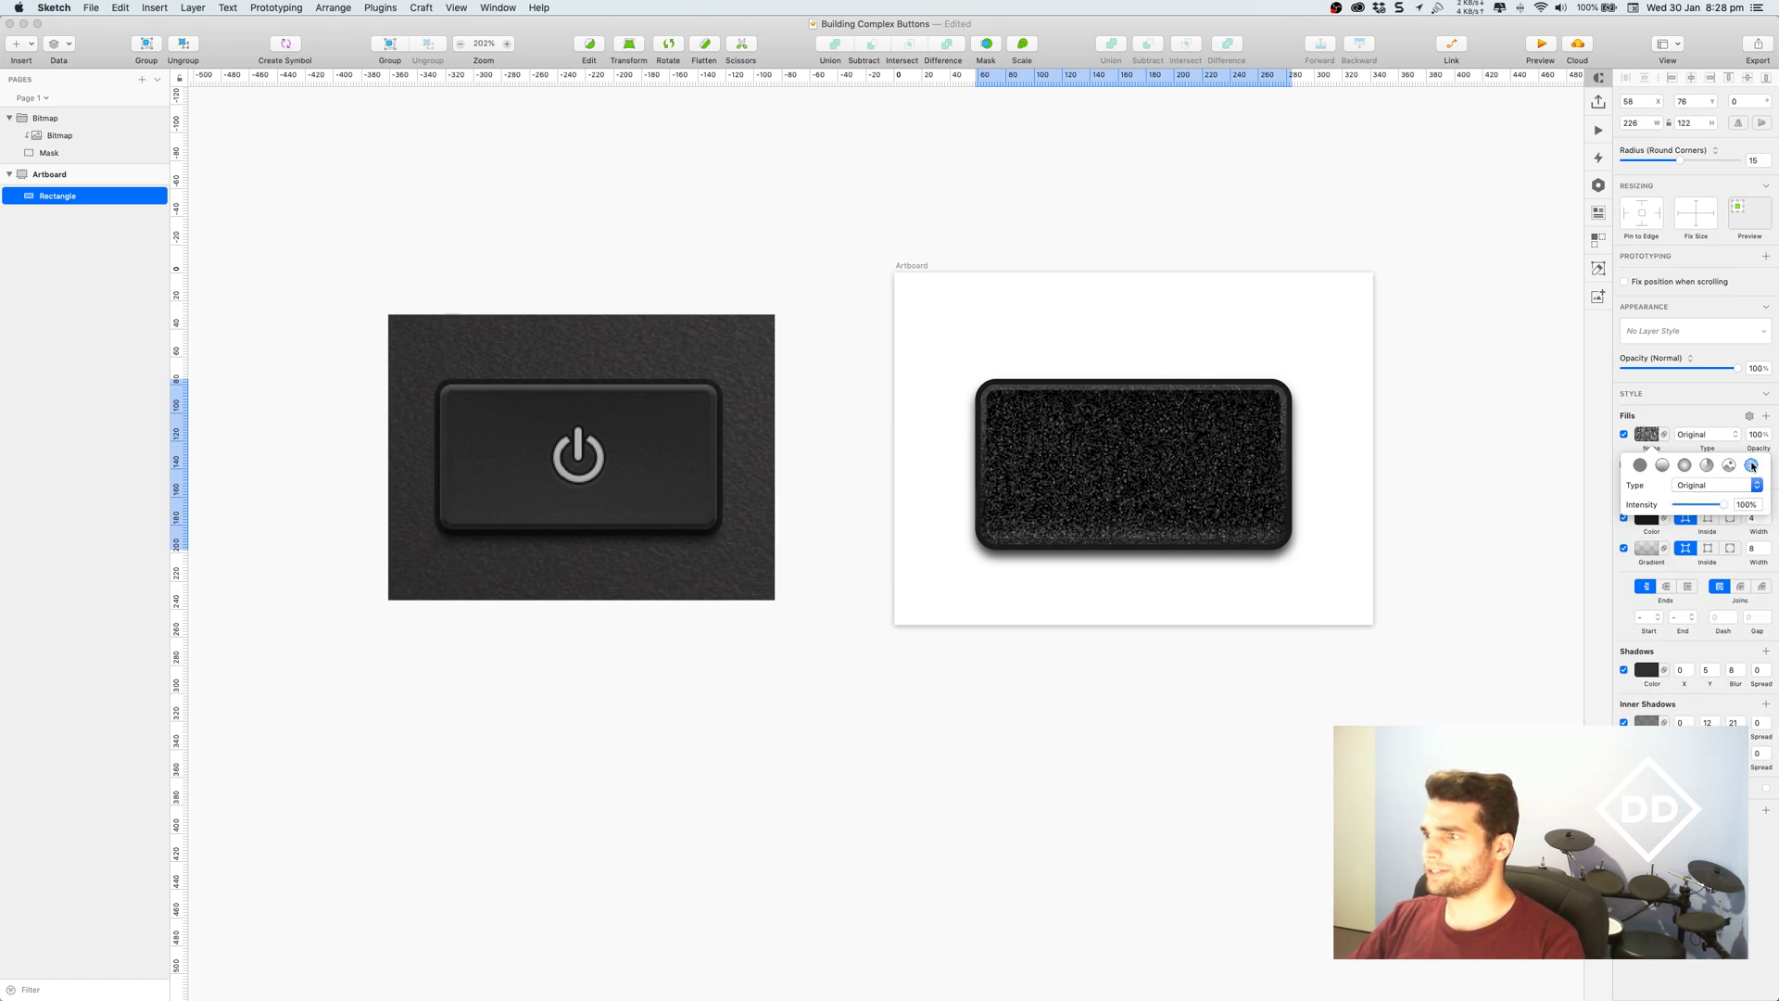
pyautogui.click(1686, 505)
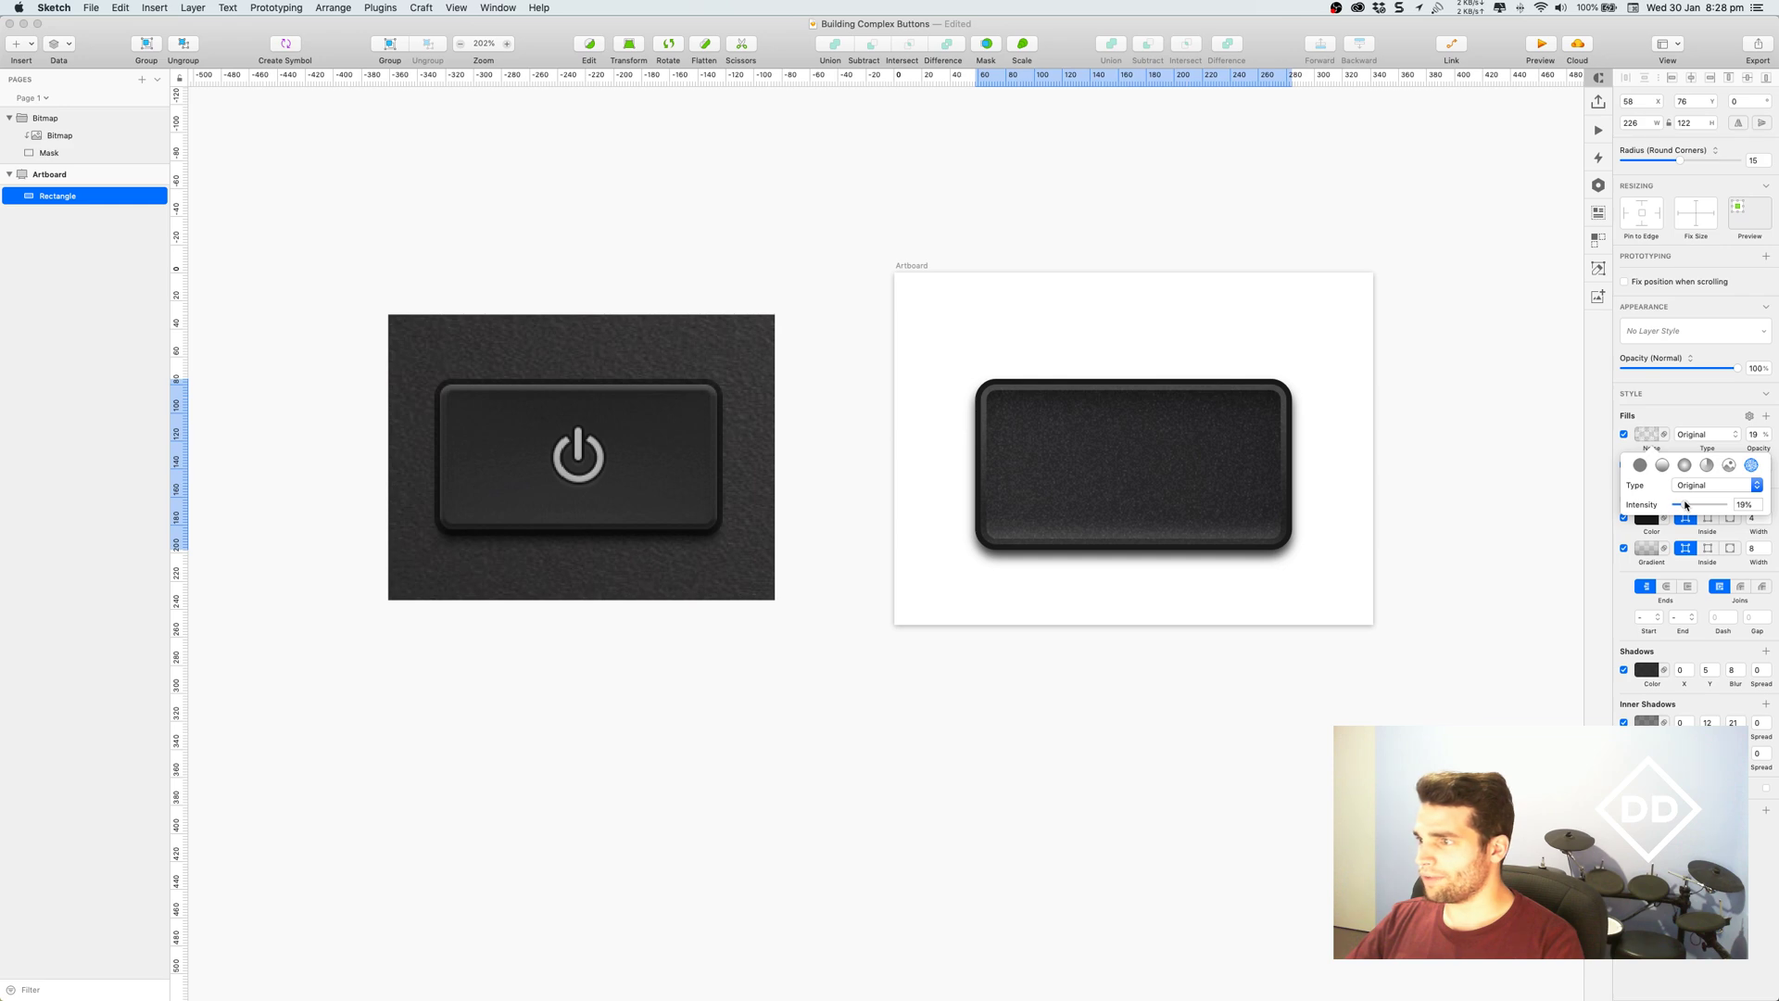
pyautogui.moveTo(1687, 505); pyautogui.dragTo(1679, 508)
# Set the noise fill's blending mode to Overlay and its intensity to 7%.
pyautogui.click(1704, 435)
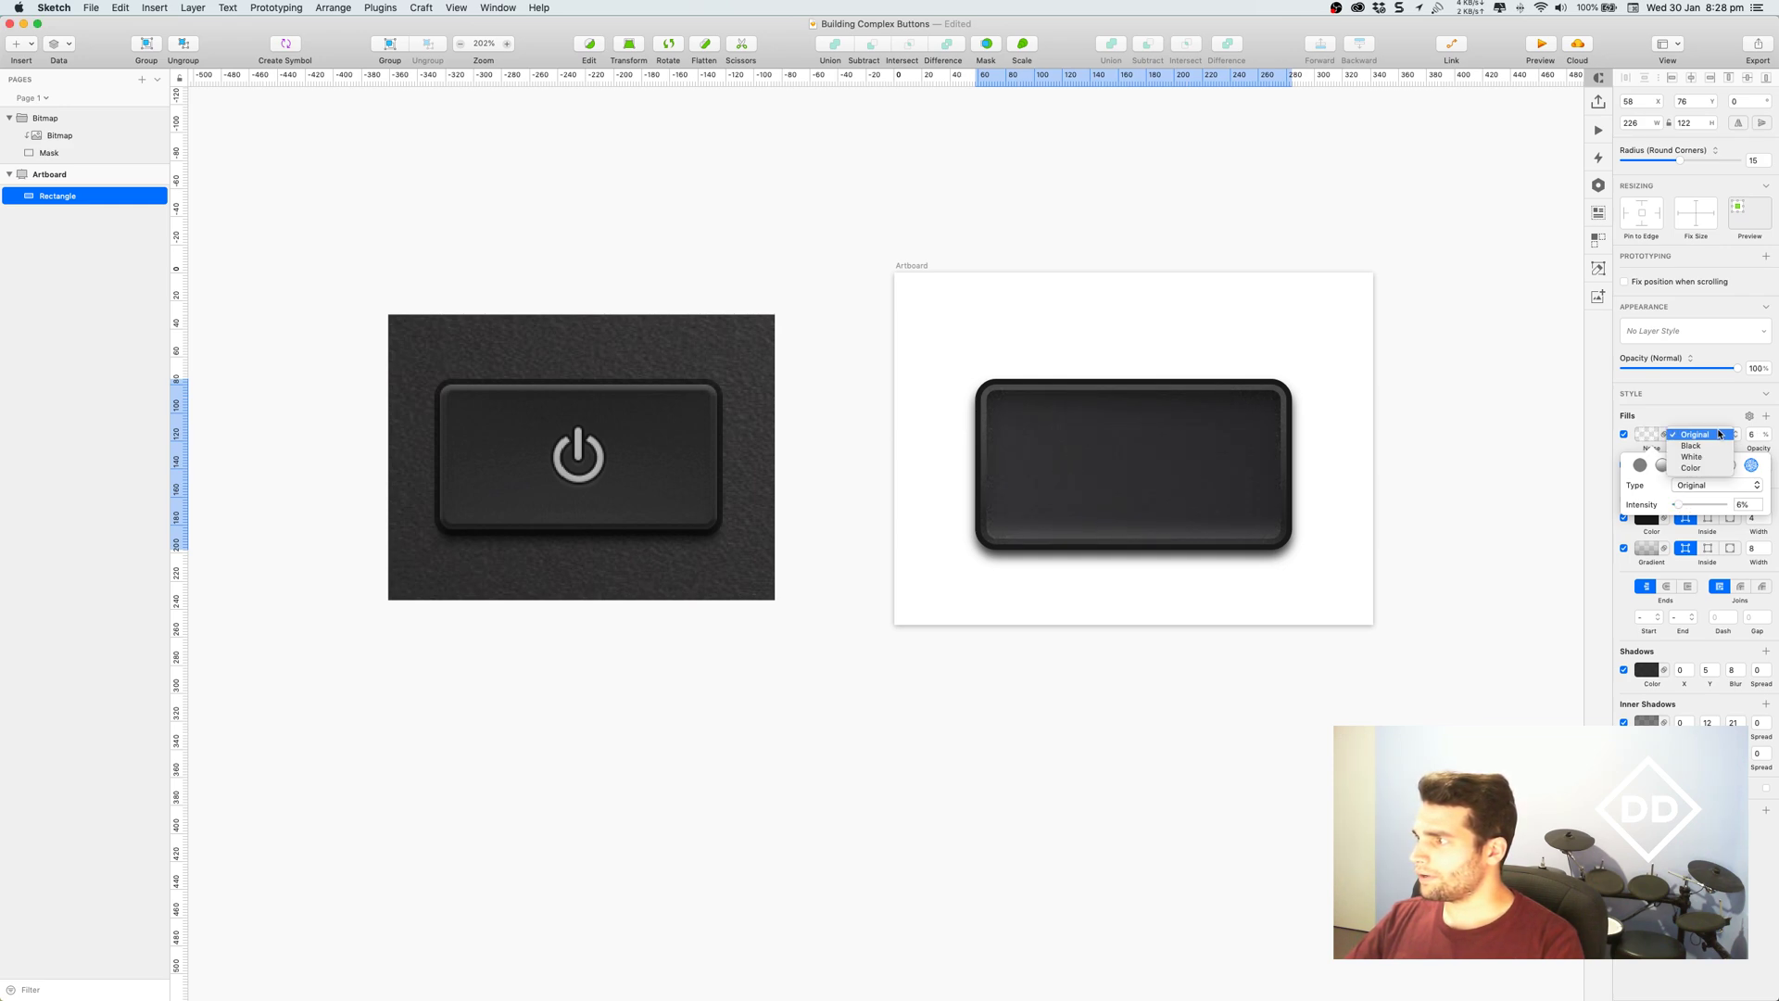
pyautogui.click(1700, 434)
pyautogui.click(1674, 433)
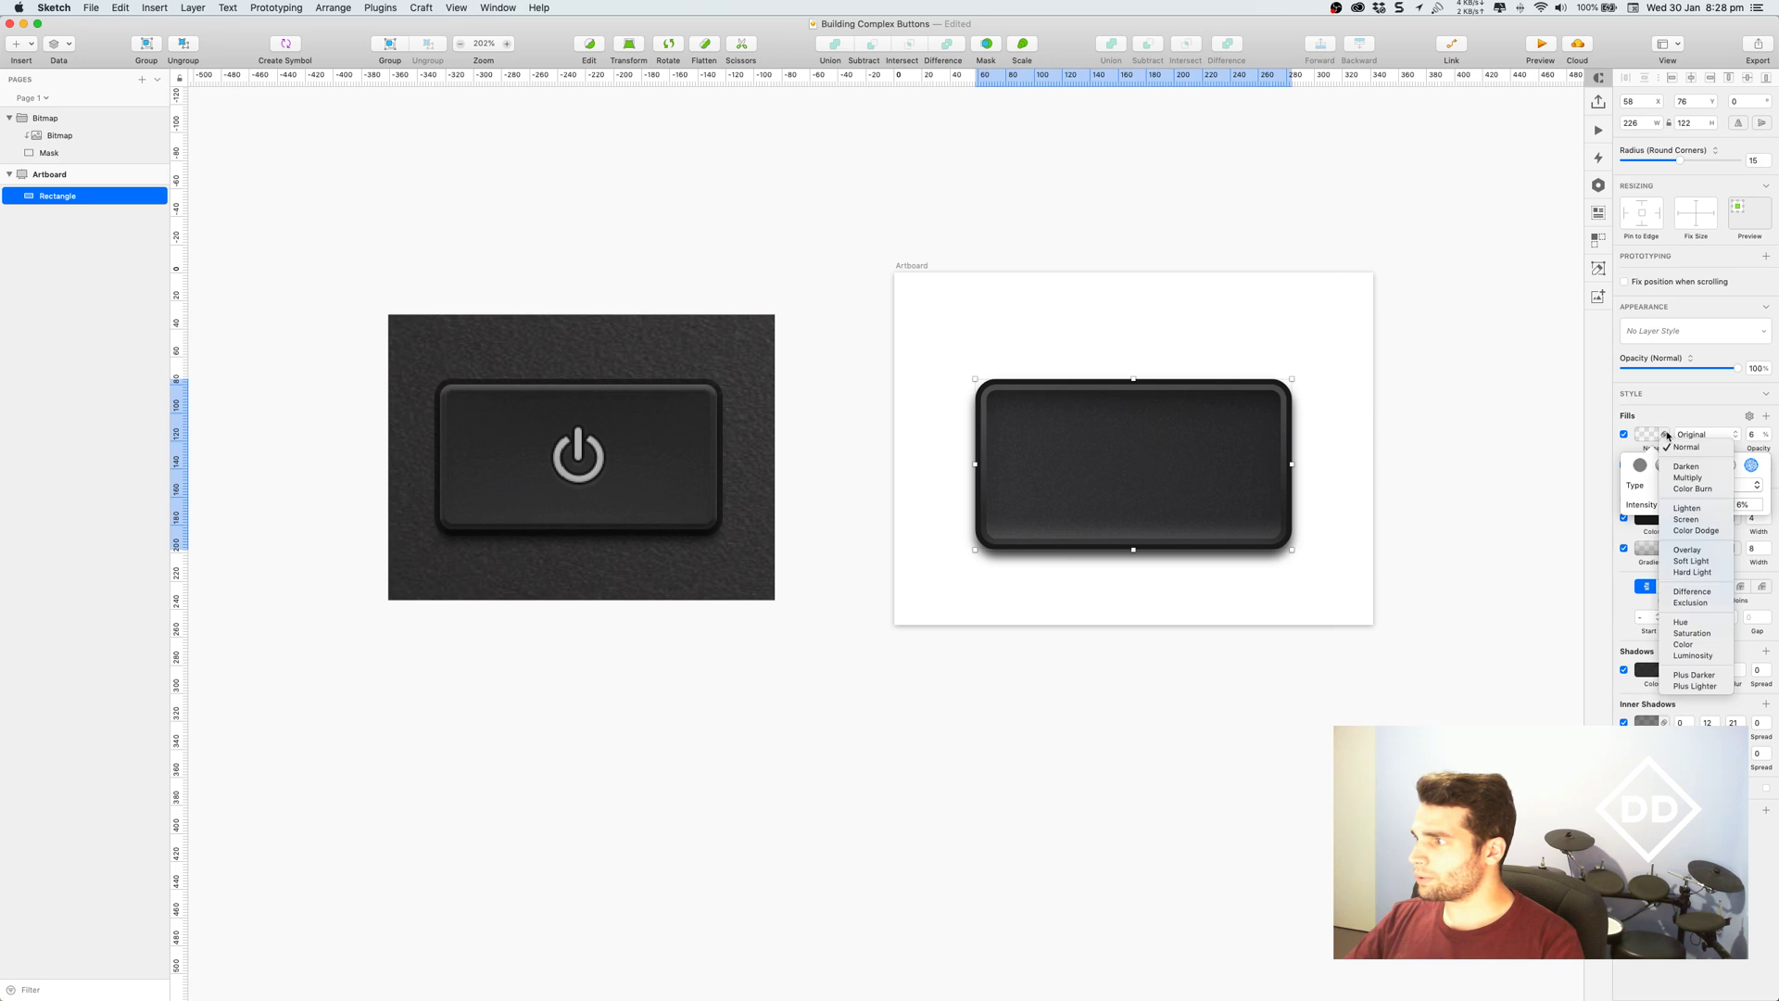
pyautogui.click(1698, 550)
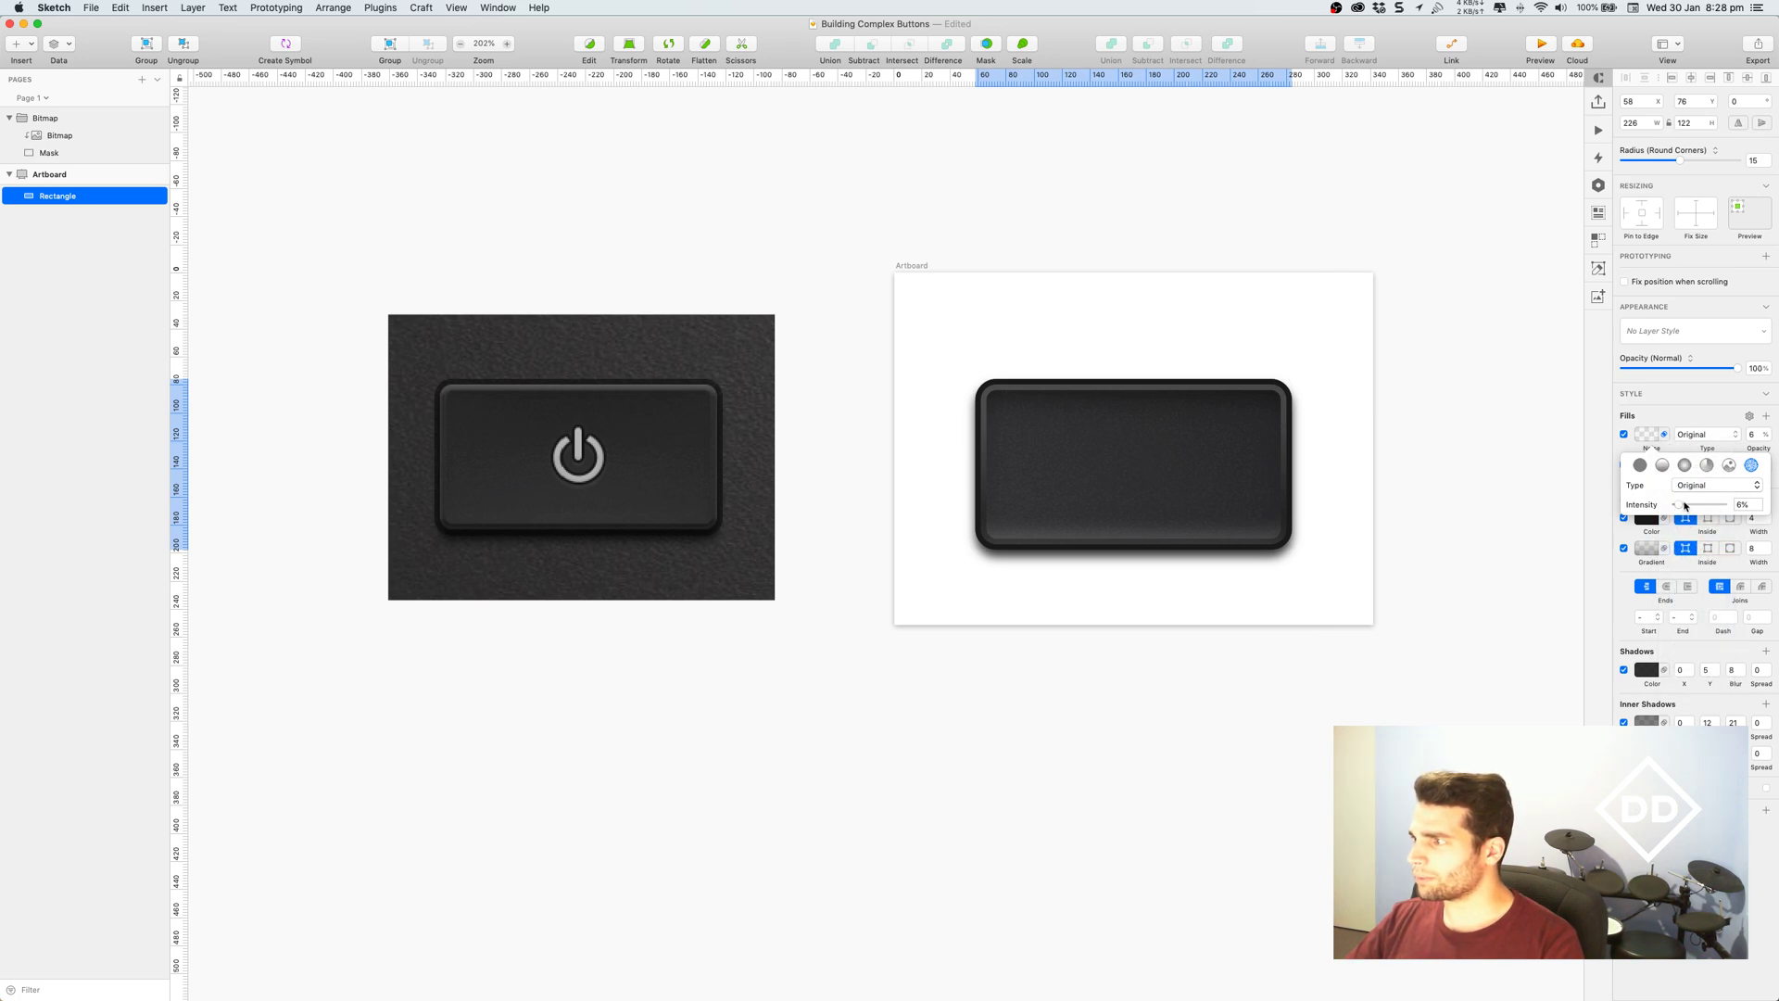
pyautogui.moveTo(1685, 505); pyautogui.dragTo(1684, 508)
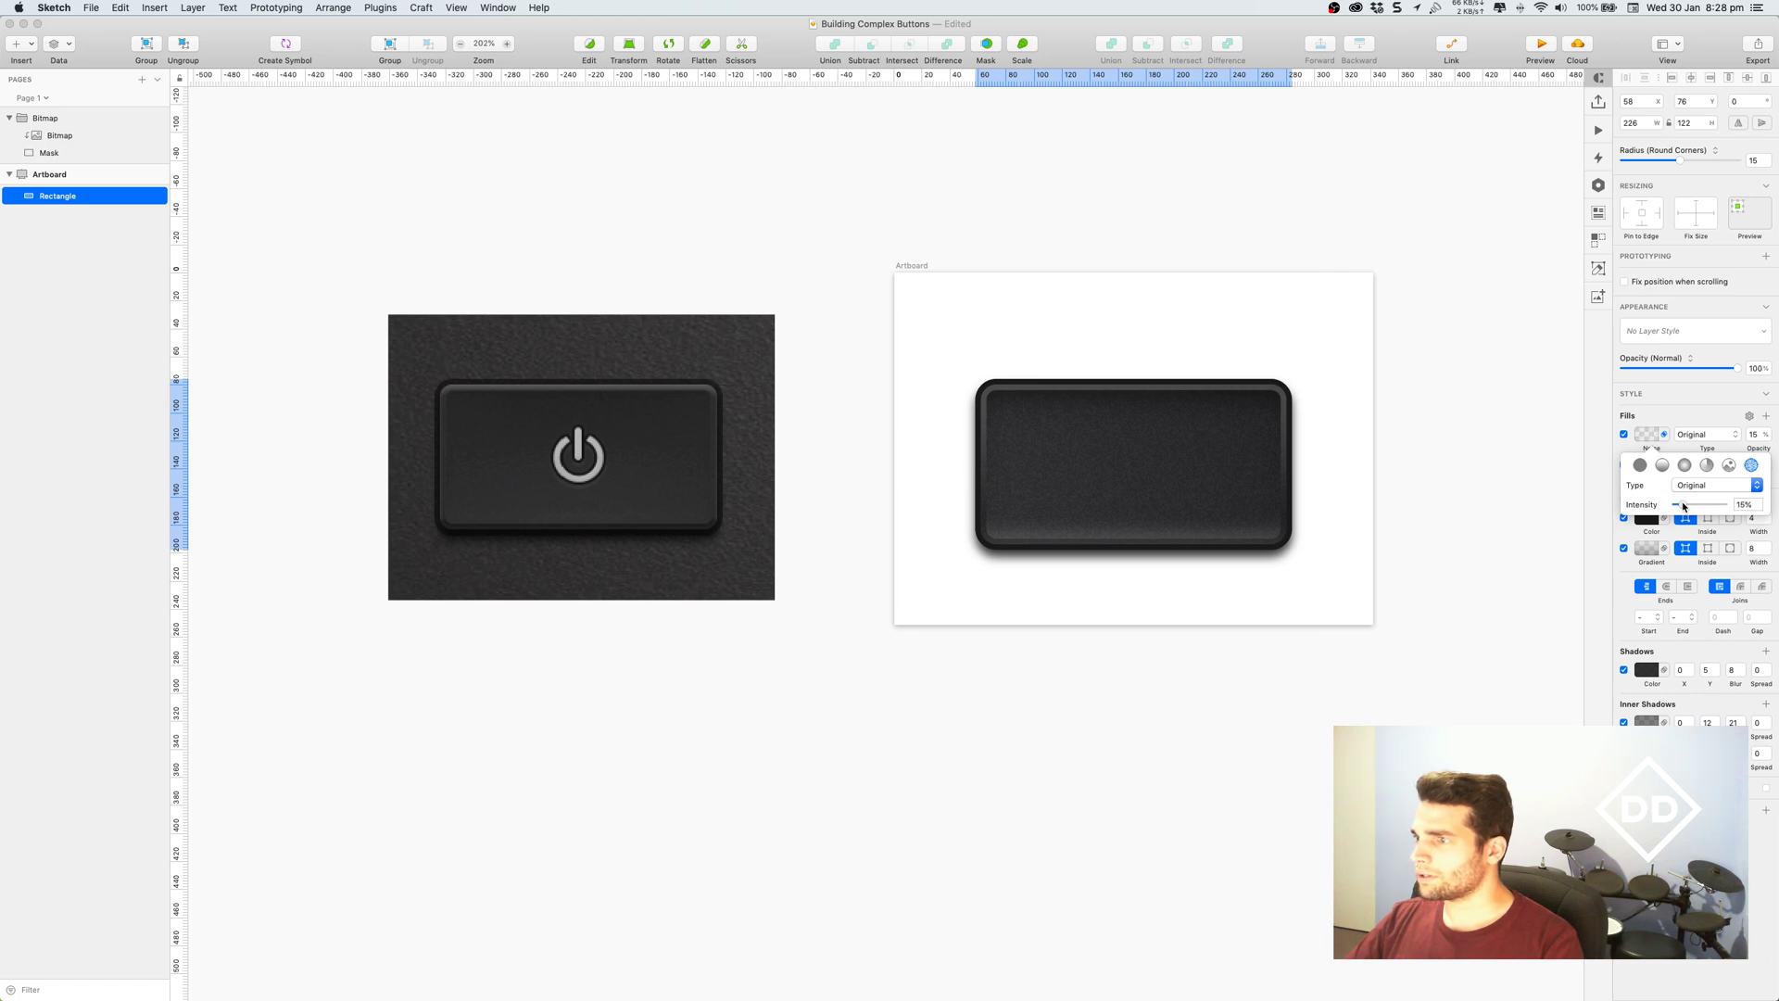
pyautogui.moveTo(1685, 506); pyautogui.dragTo(1681, 506)
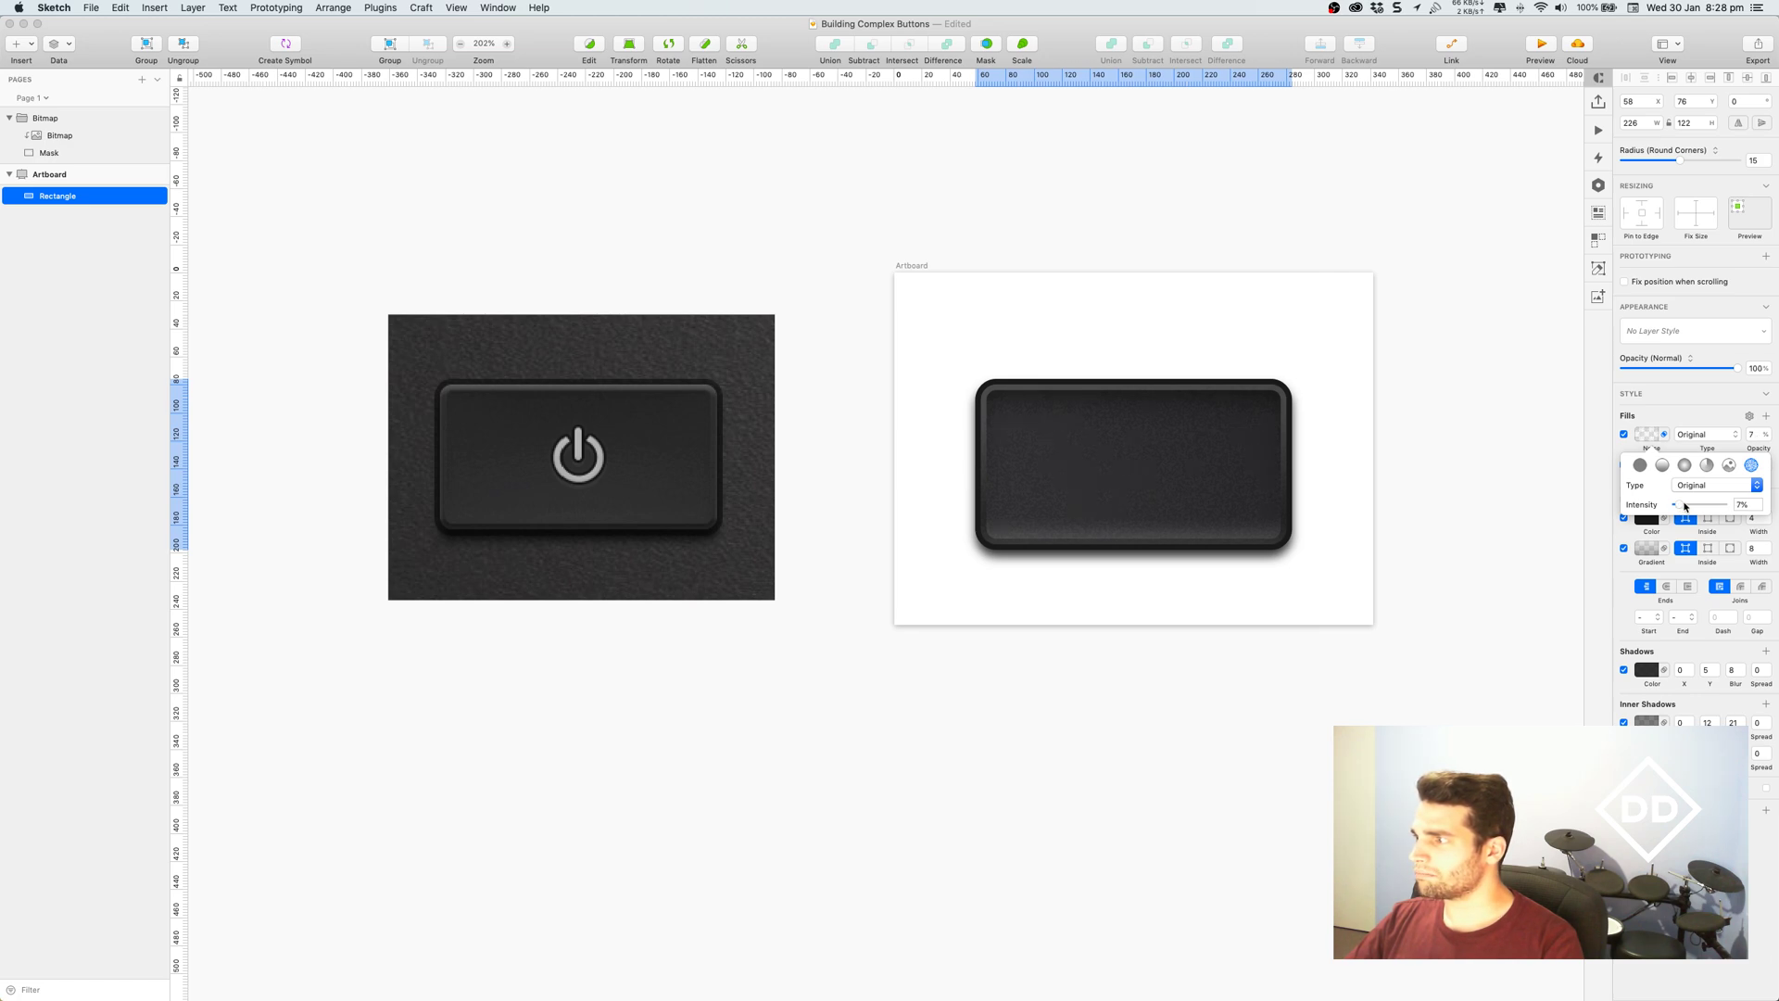
pyautogui.click(1494, 432)
pyautogui.scroll(-10, 1490, 435)
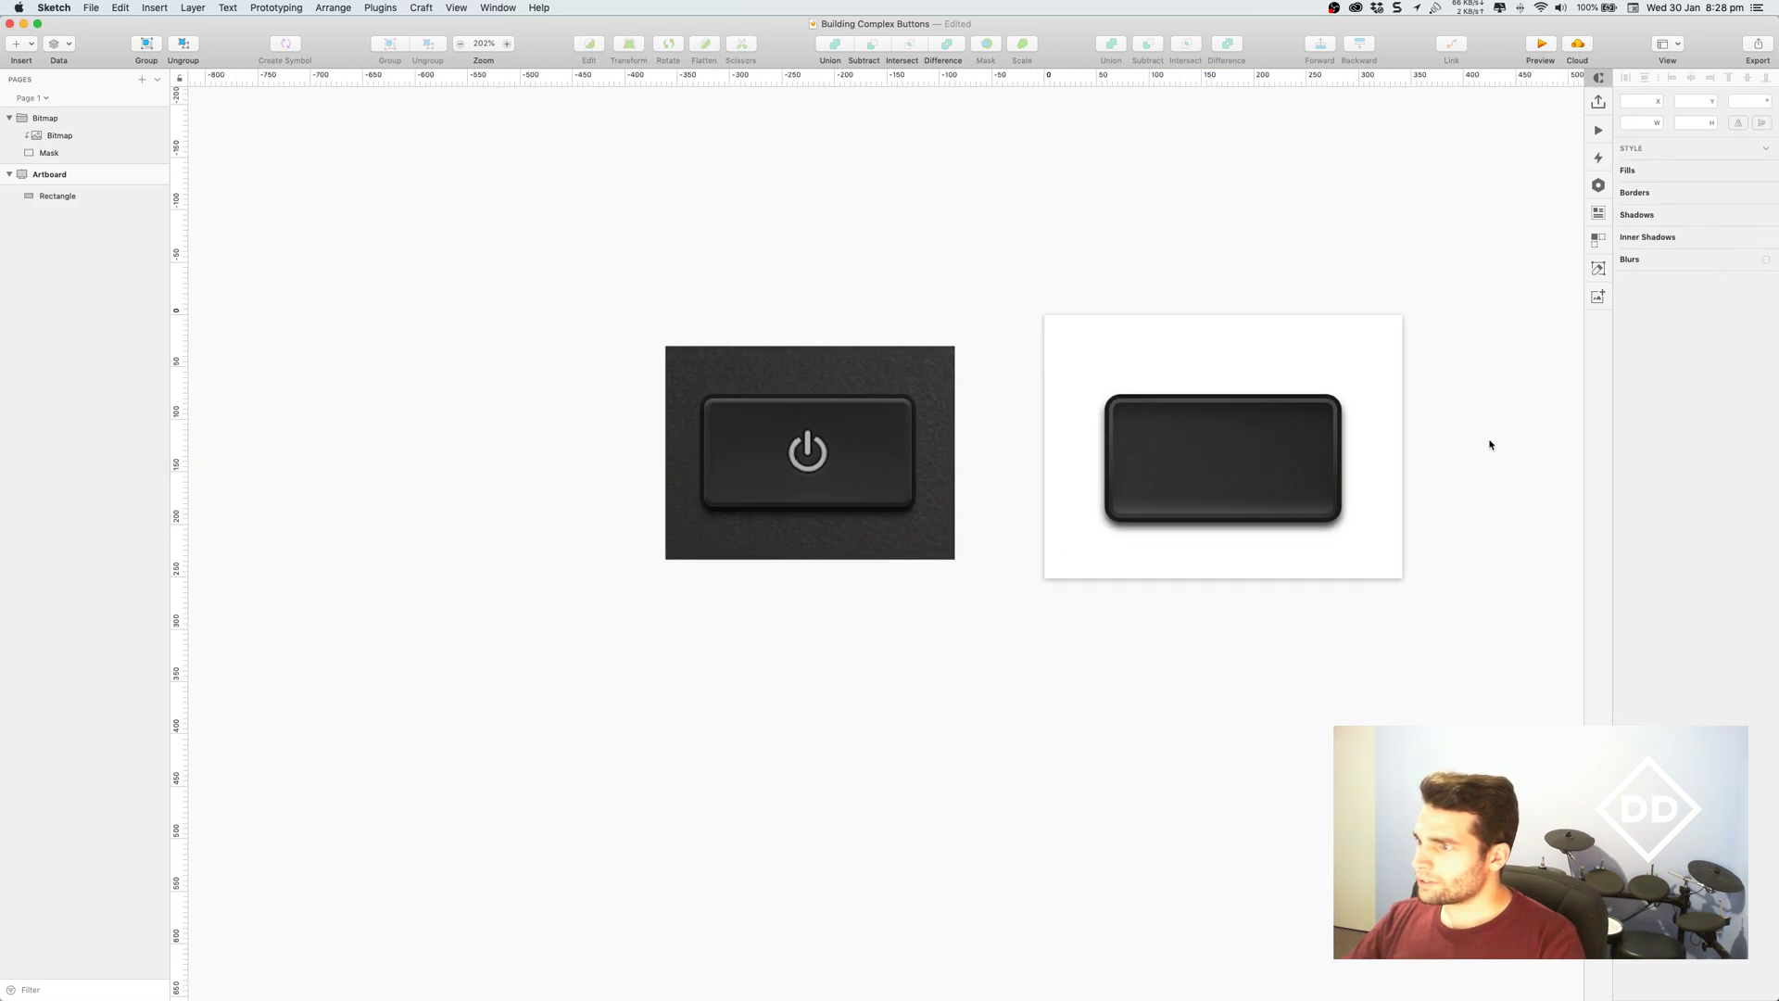
# Switch to Nucleo, skip the update offer, and search the icon library for "power".
pyautogui.hscroll(5, 1312, 429)
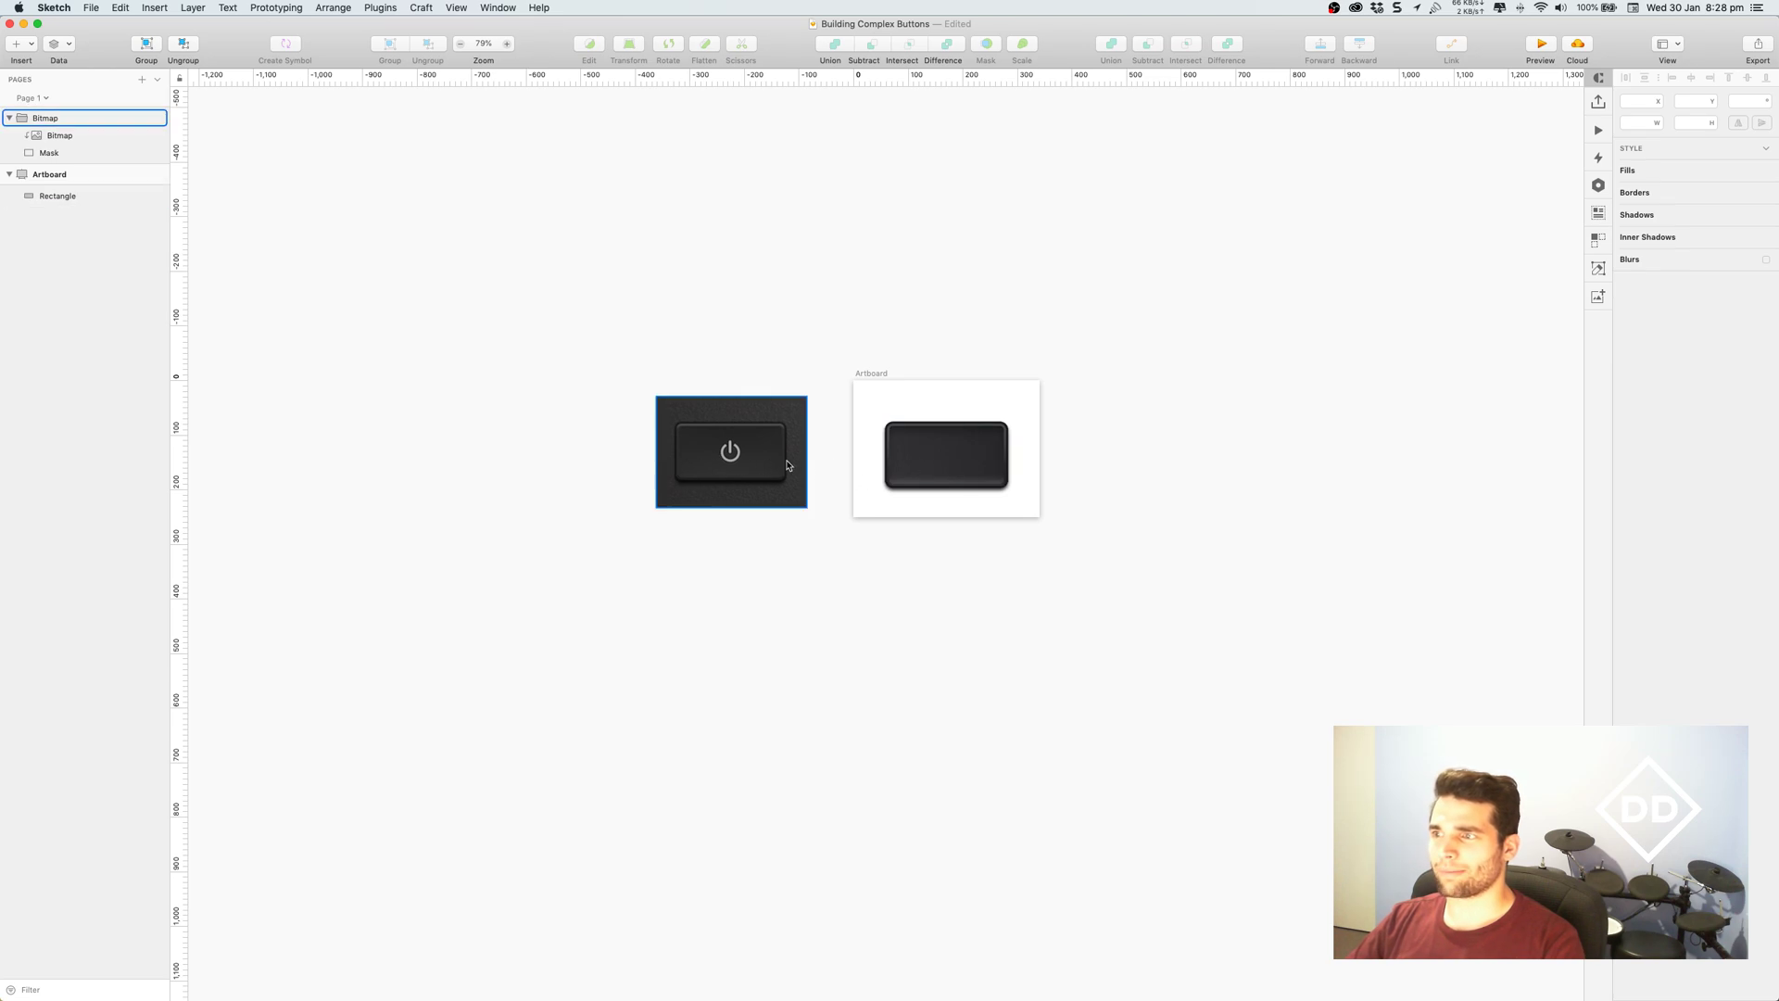
pyautogui.hscroll(-2, 1121, 442)
pyautogui.scroll(10, 890, 426)
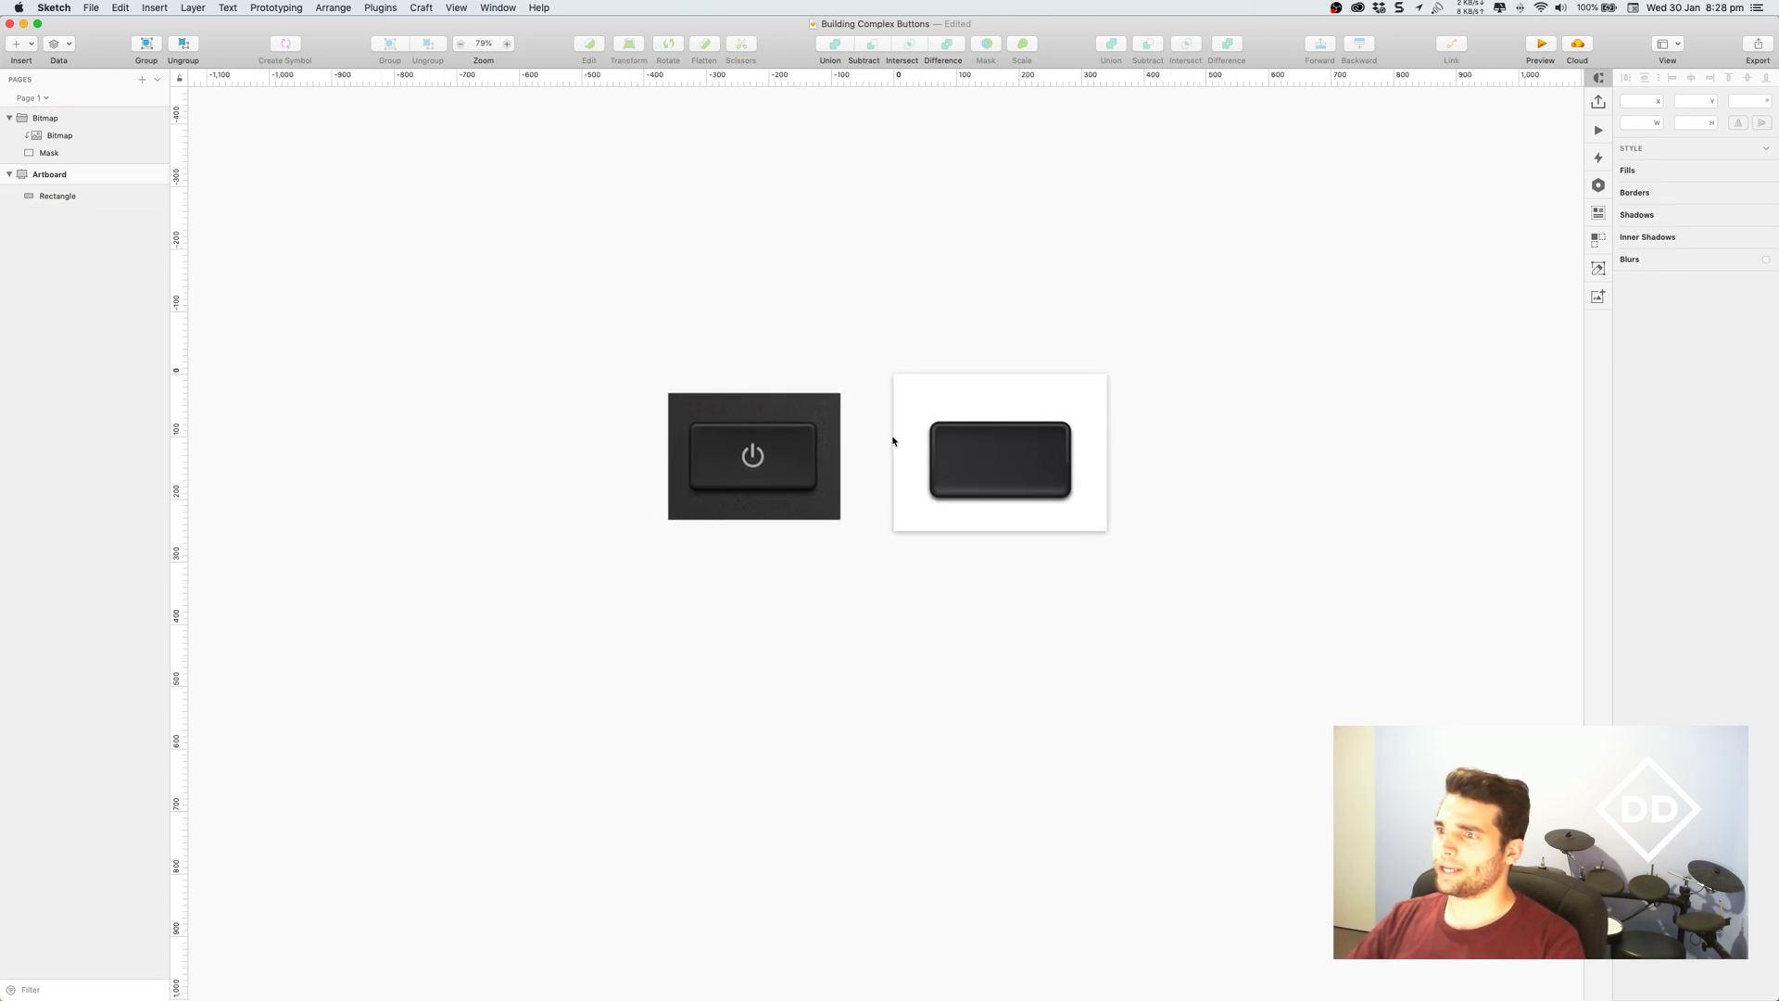
pyautogui.scroll(-1, 938, 375)
pyautogui.press('super+space')
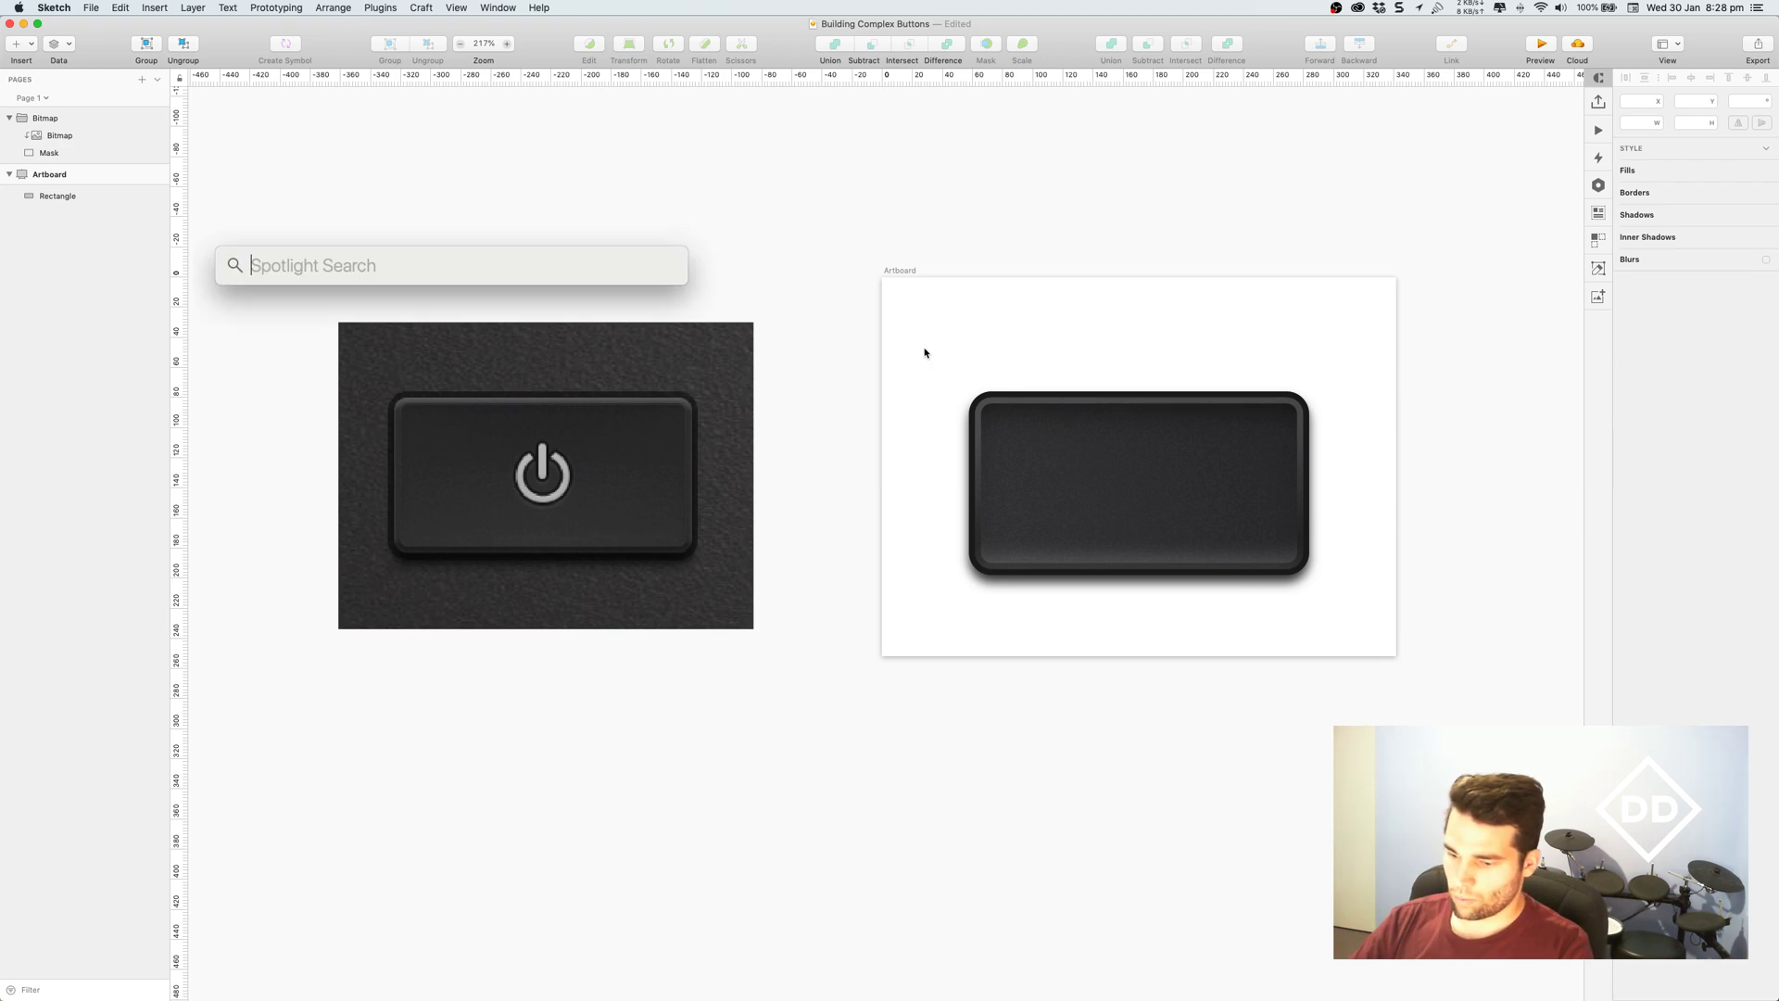
pyautogui.write('nucle')
pyautogui.press('Return')
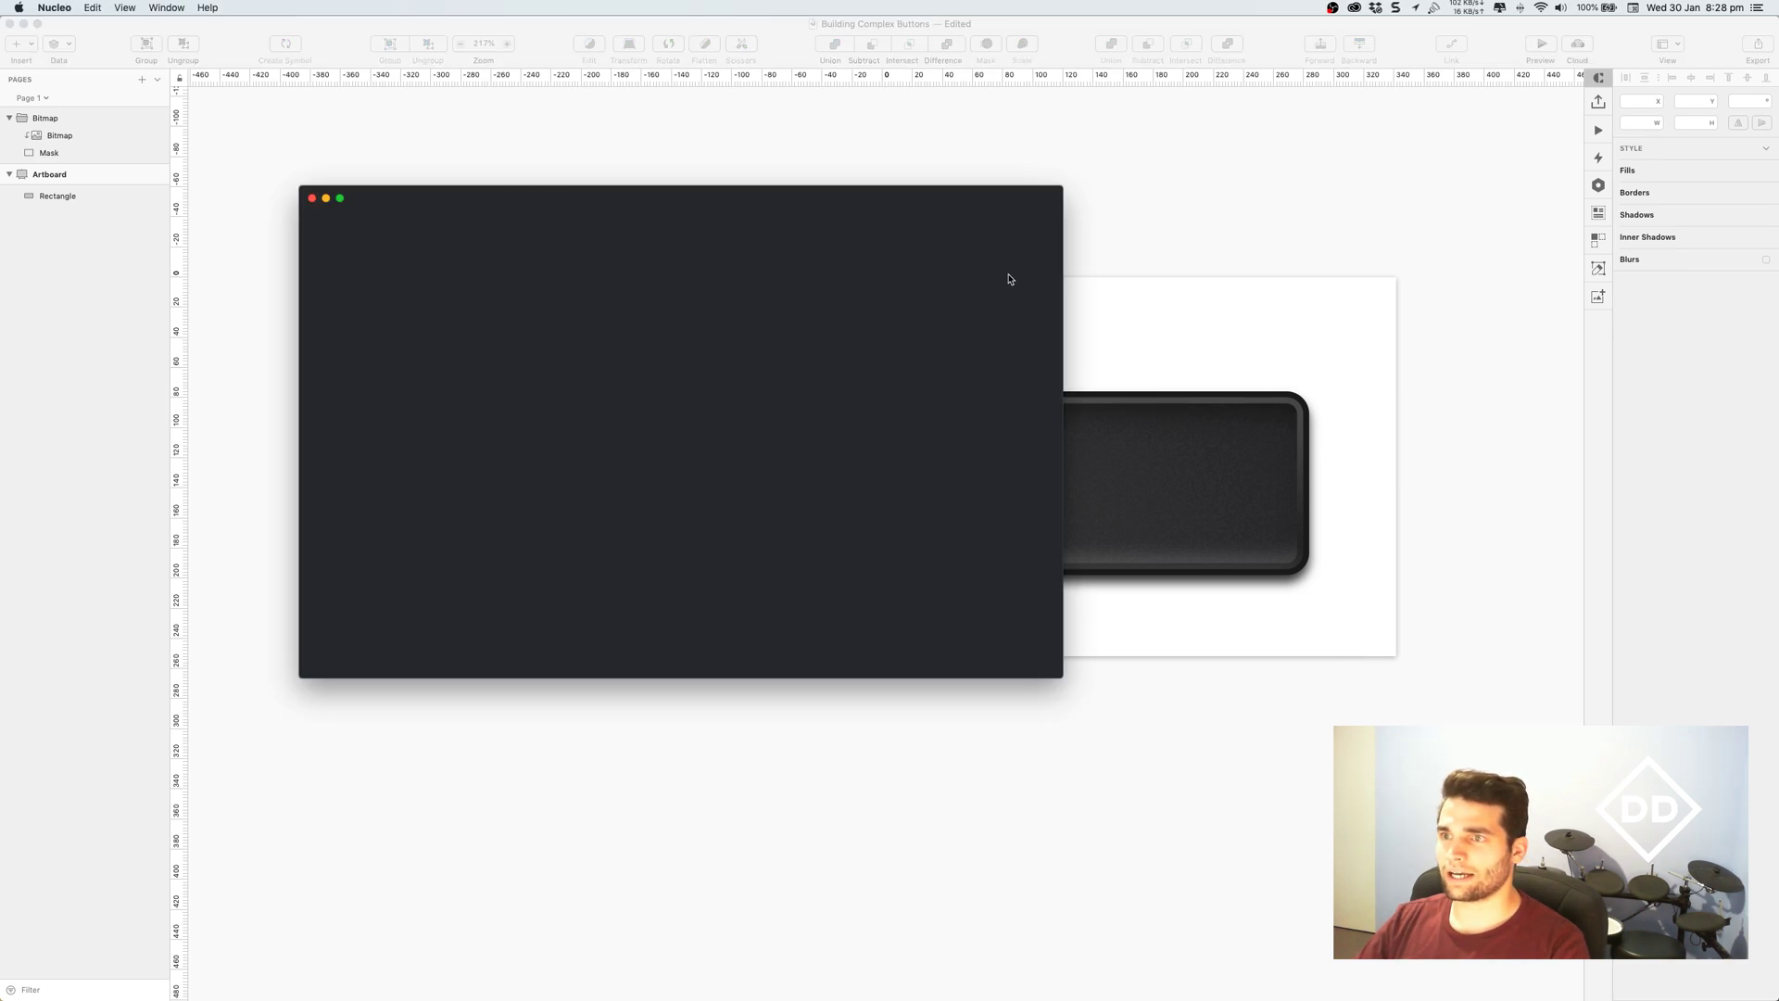
pyautogui.moveTo(727, 194); pyautogui.dragTo(575, 325)
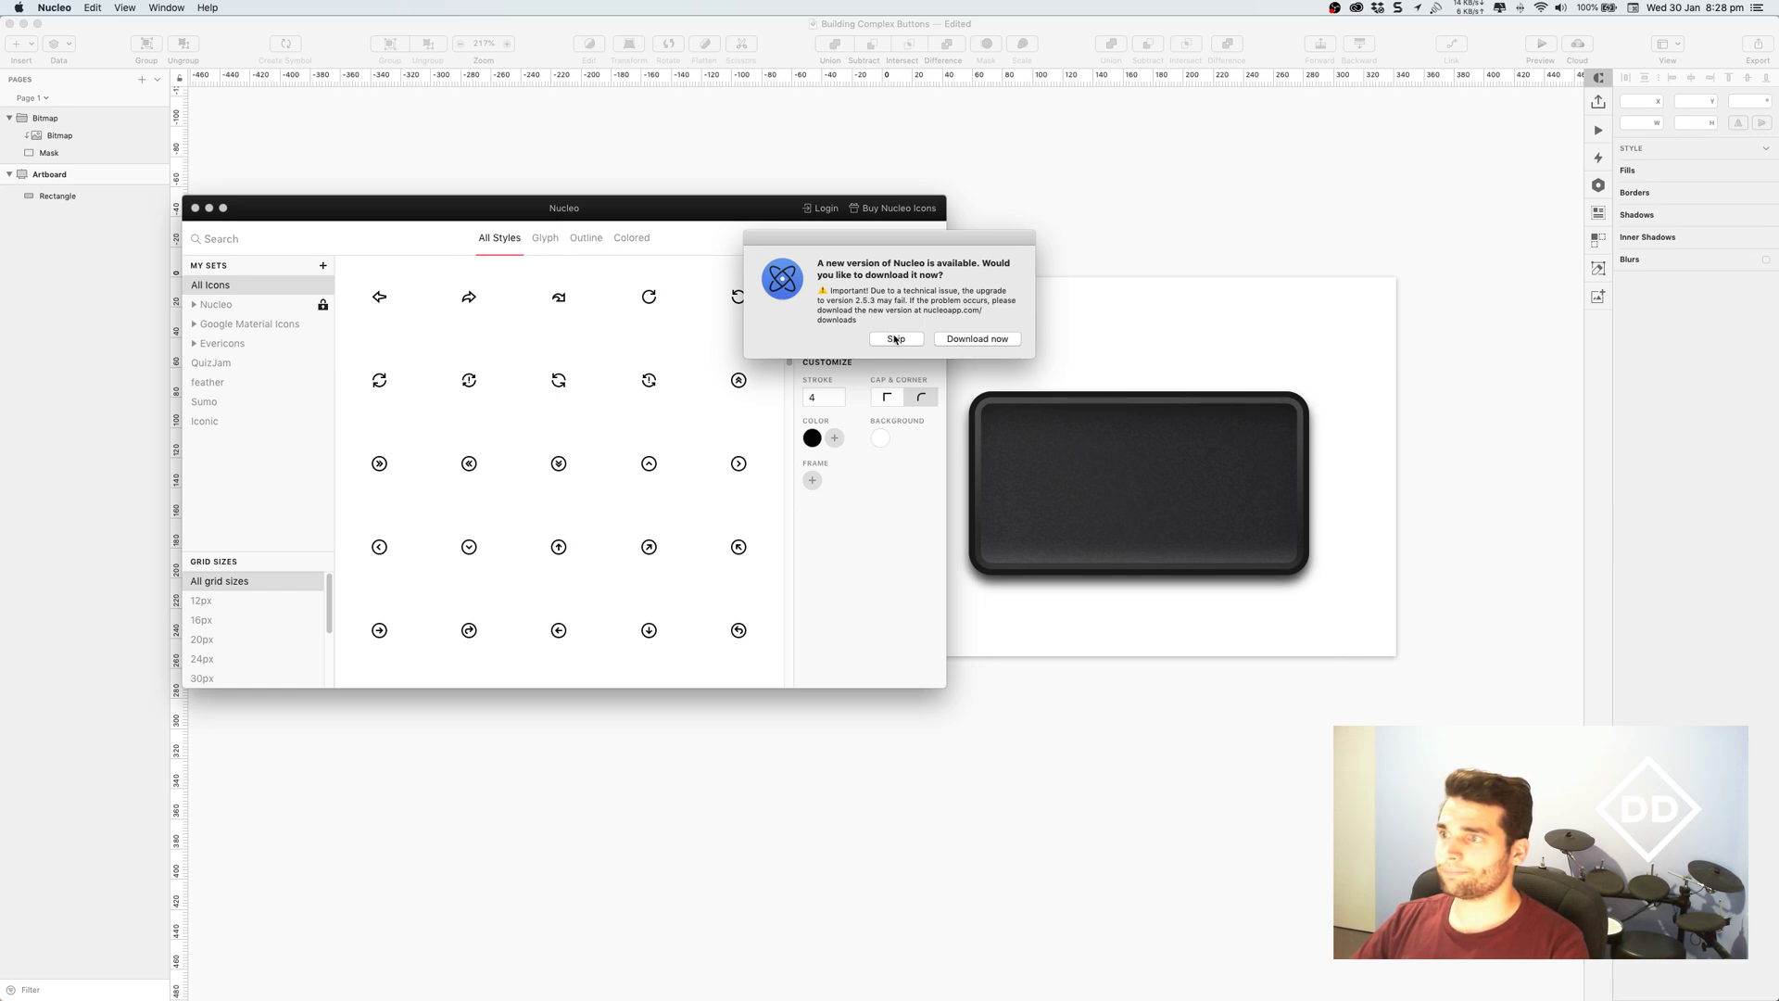
pyautogui.click(896, 339)
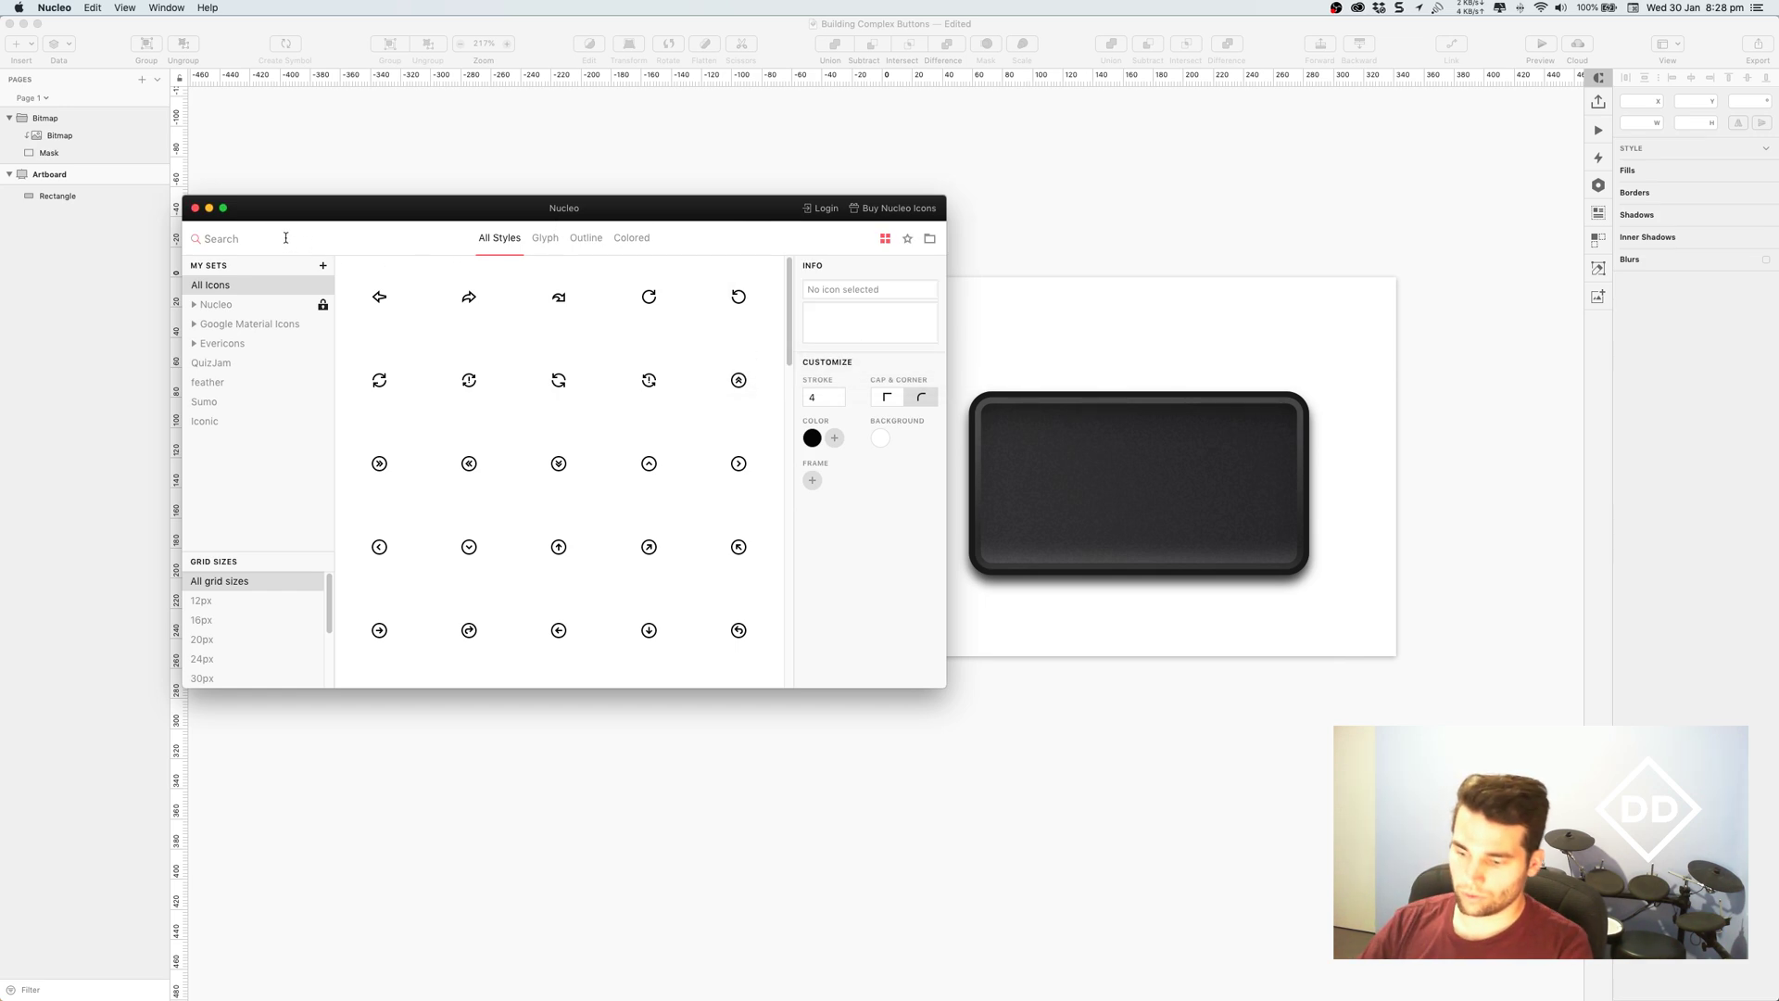
pyautogui.write('power')
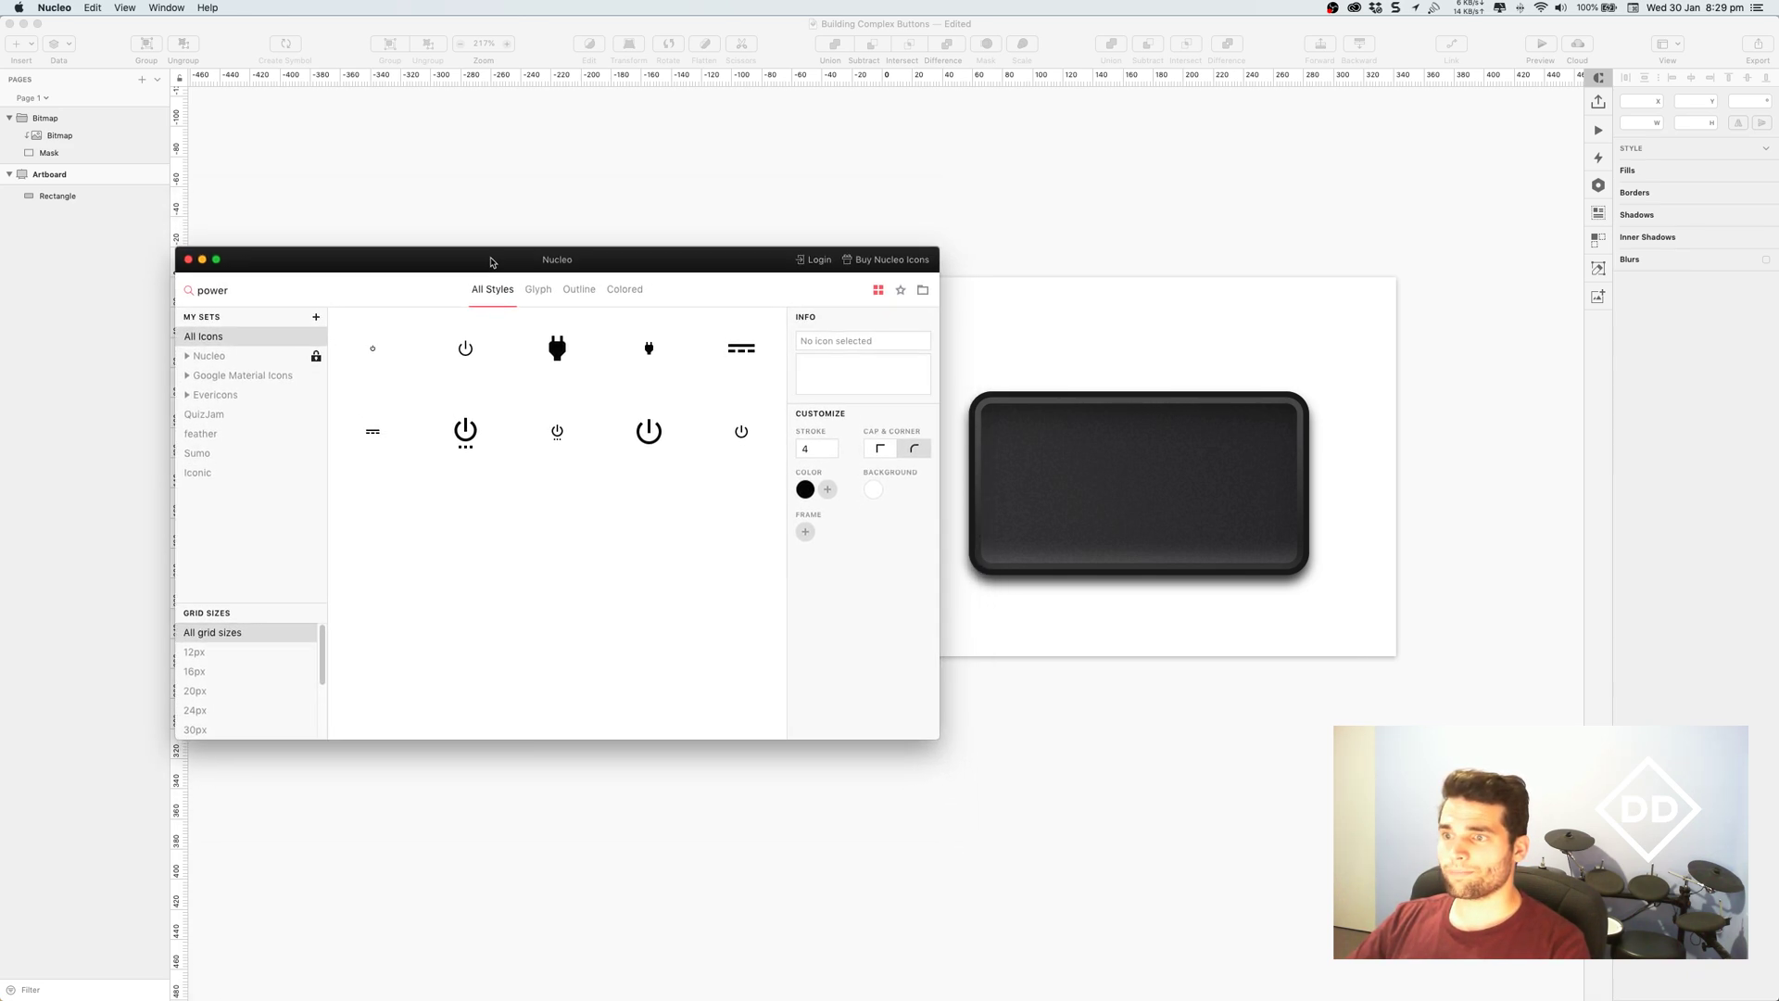
pyautogui.moveTo(493, 262); pyautogui.dragTo(477, 242)
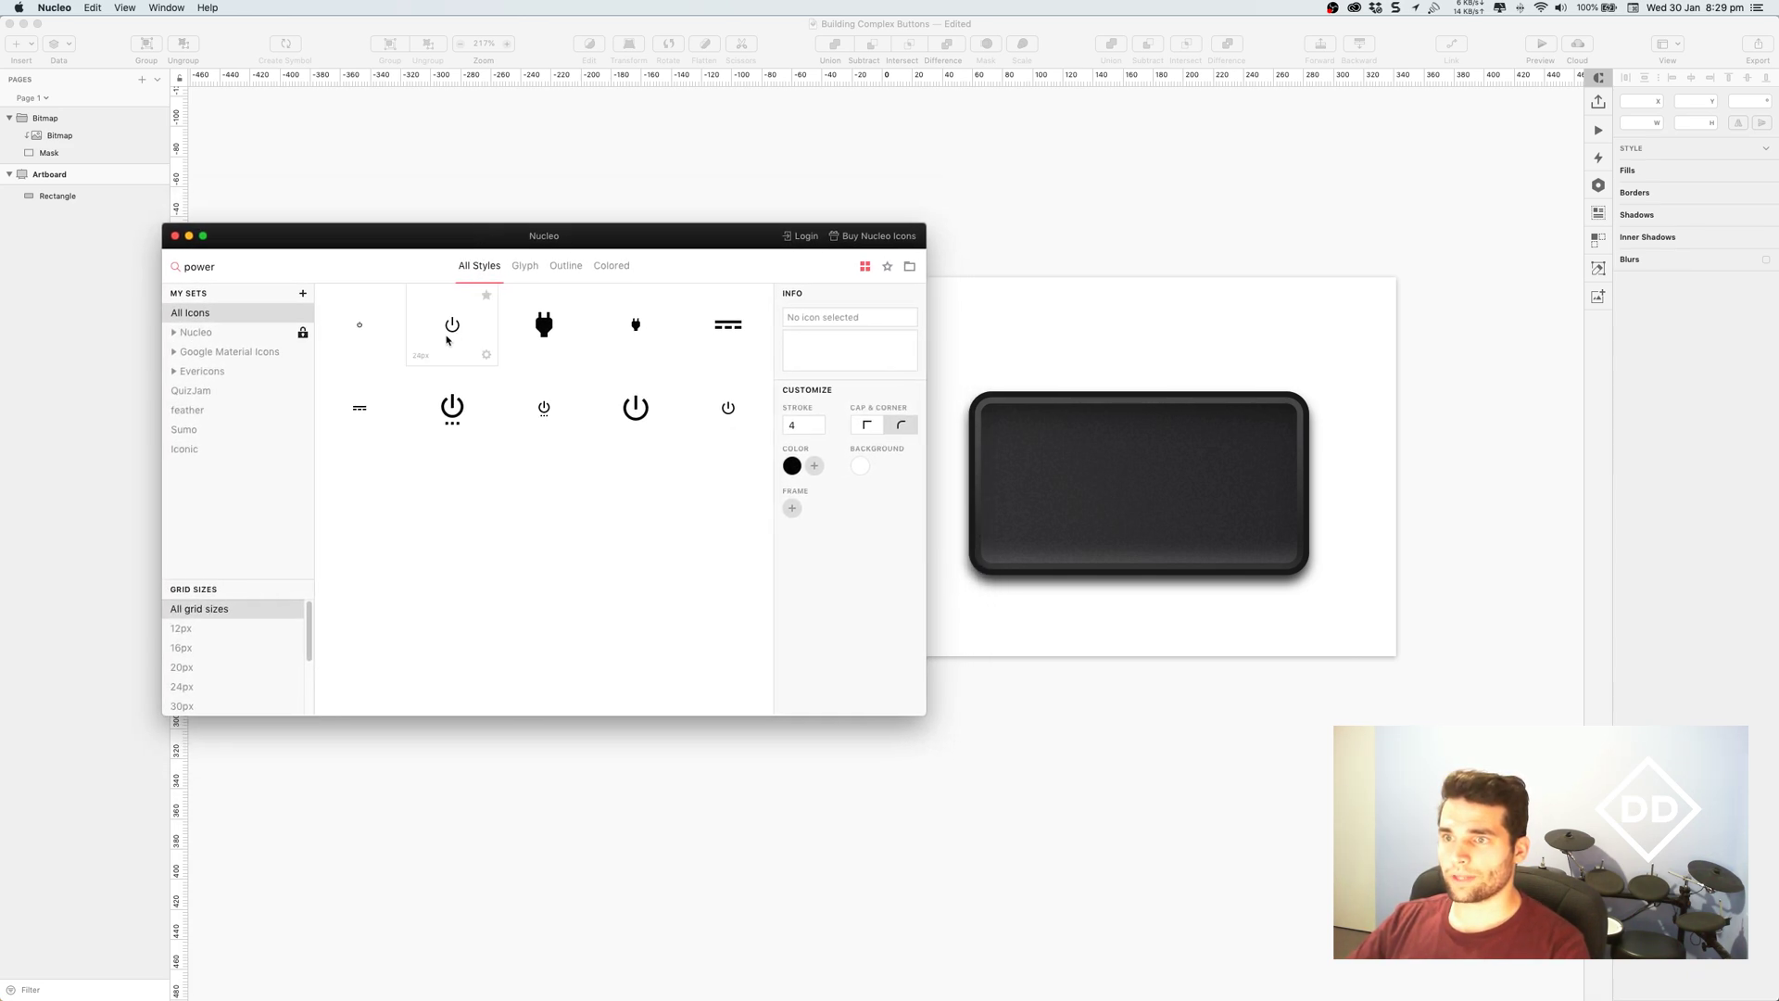
# Insert the tiny power-standby icon from Nucleo near the middle of the Sketch button and close the icon library.
pyautogui.moveTo(362, 326); pyautogui.dragTo(1166, 502)
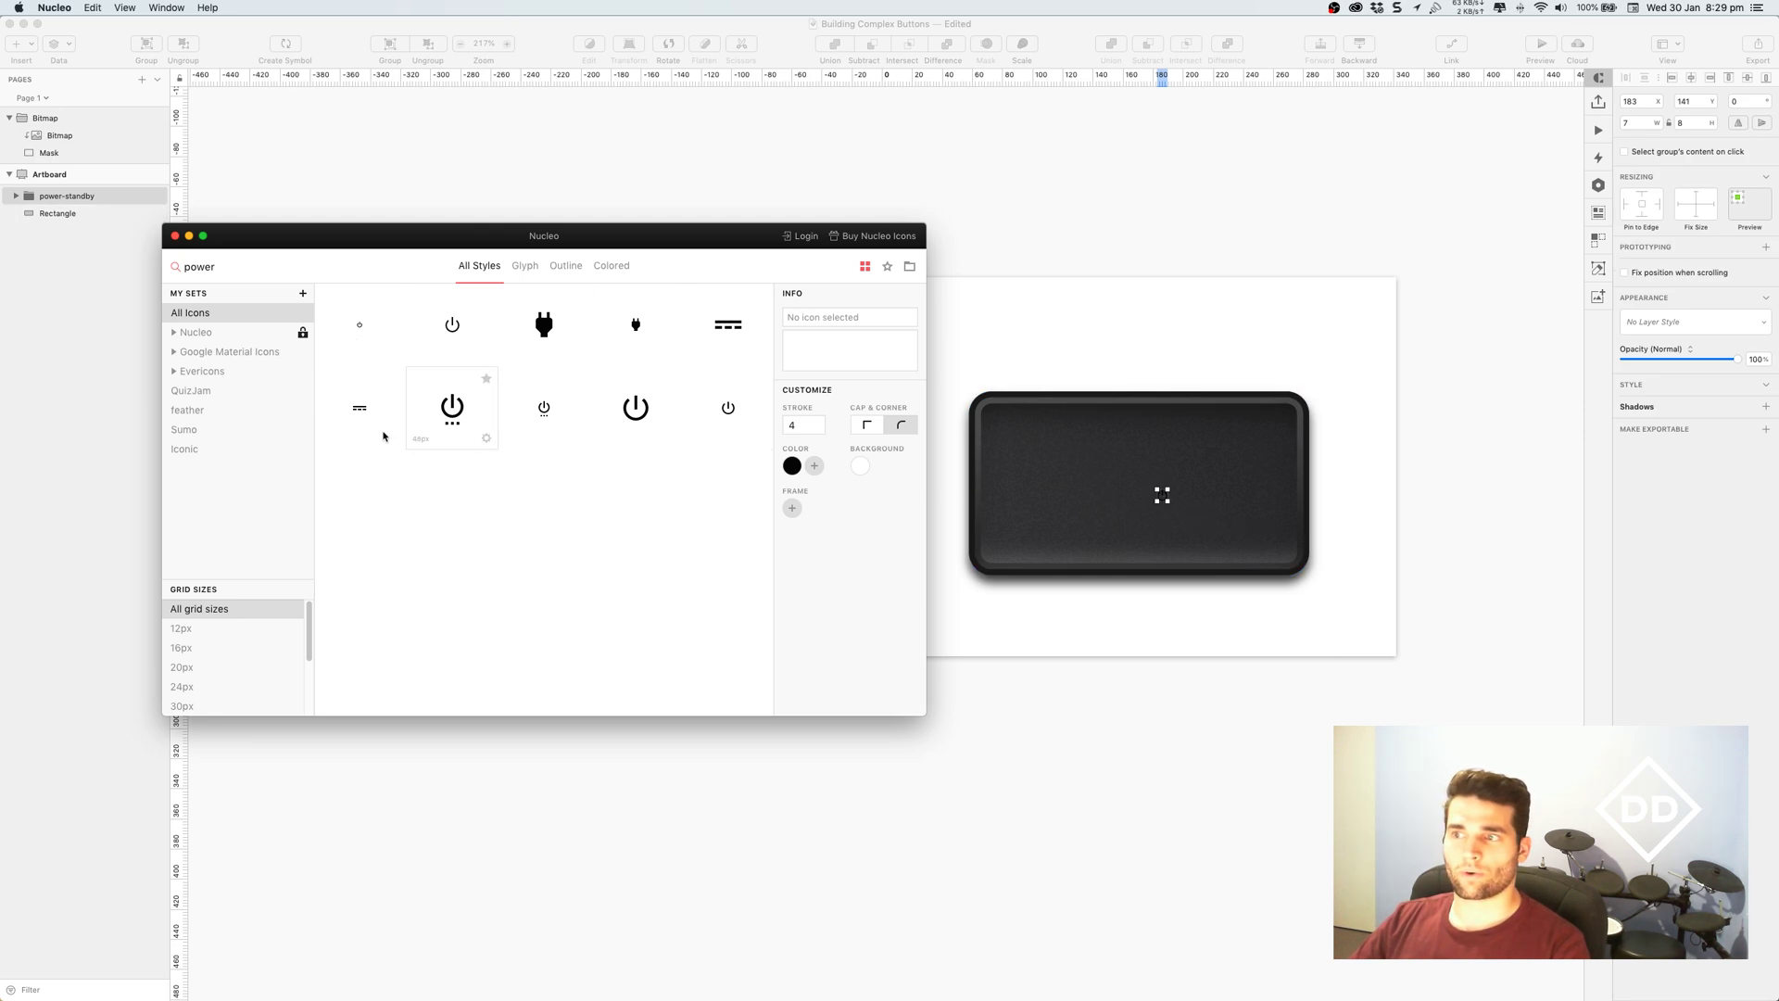
pyautogui.click(205, 269)
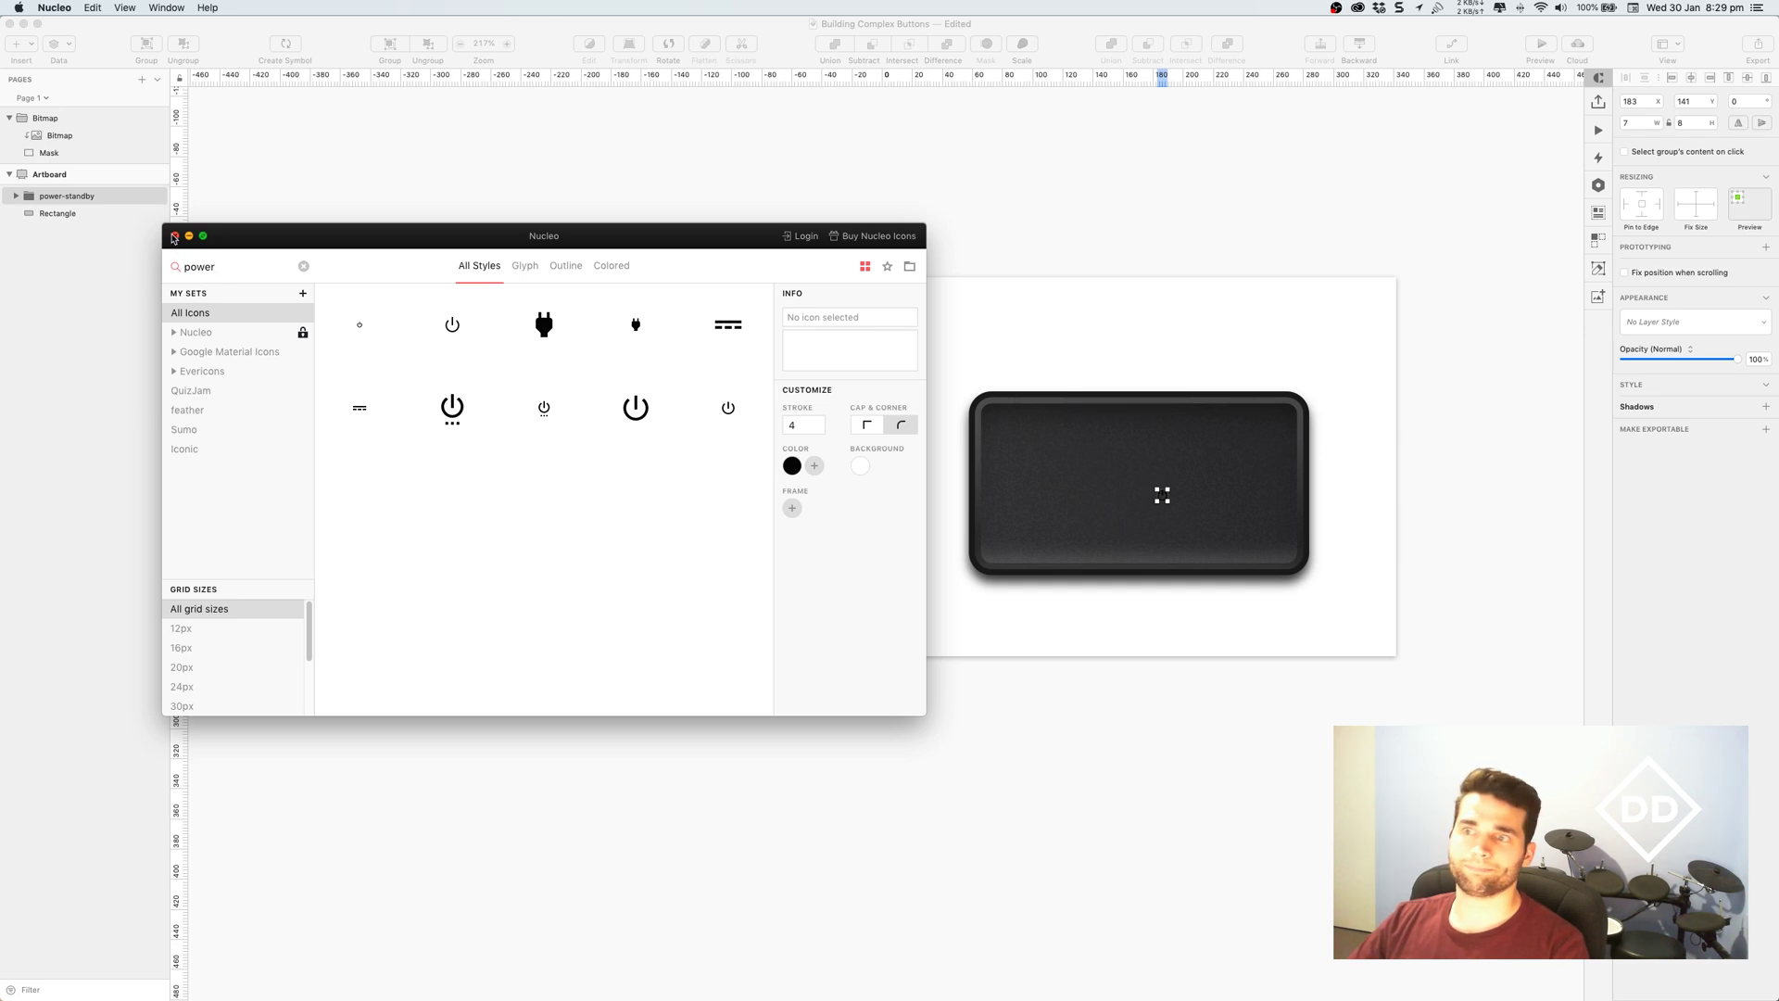
pyautogui.click(175, 236)
pyautogui.click(1164, 503)
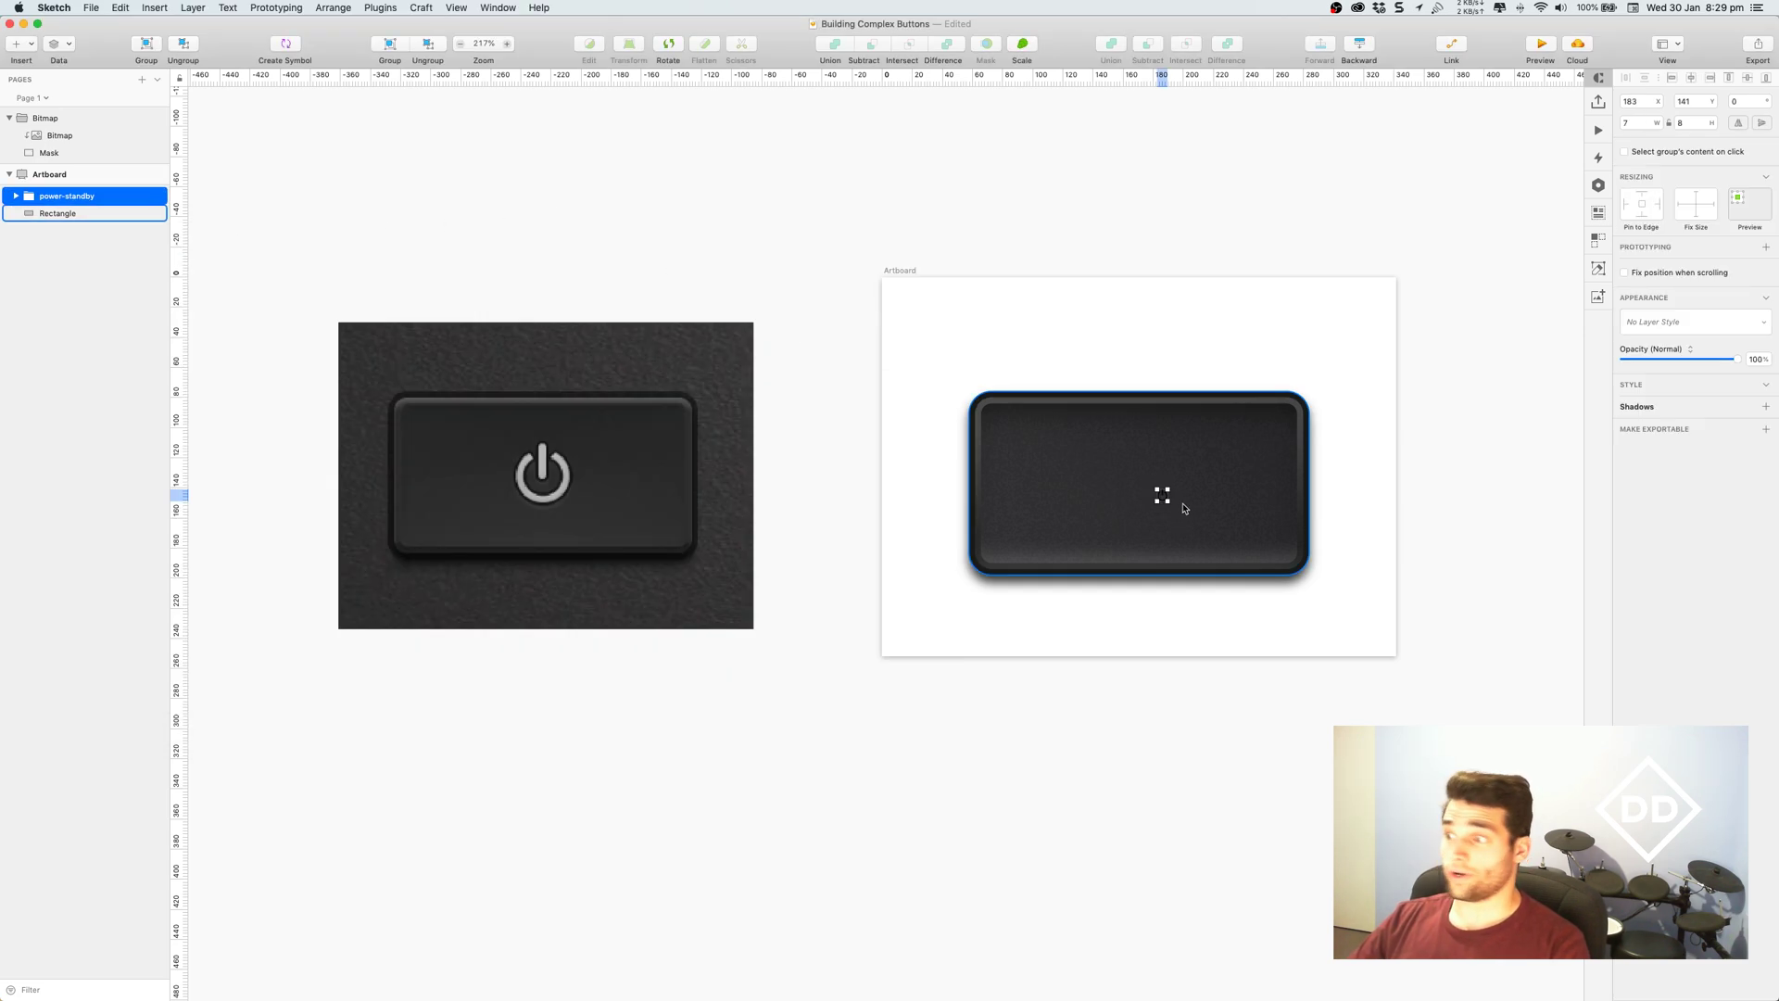
pyautogui.moveTo(1163, 499); pyautogui.dragTo(1140, 485)
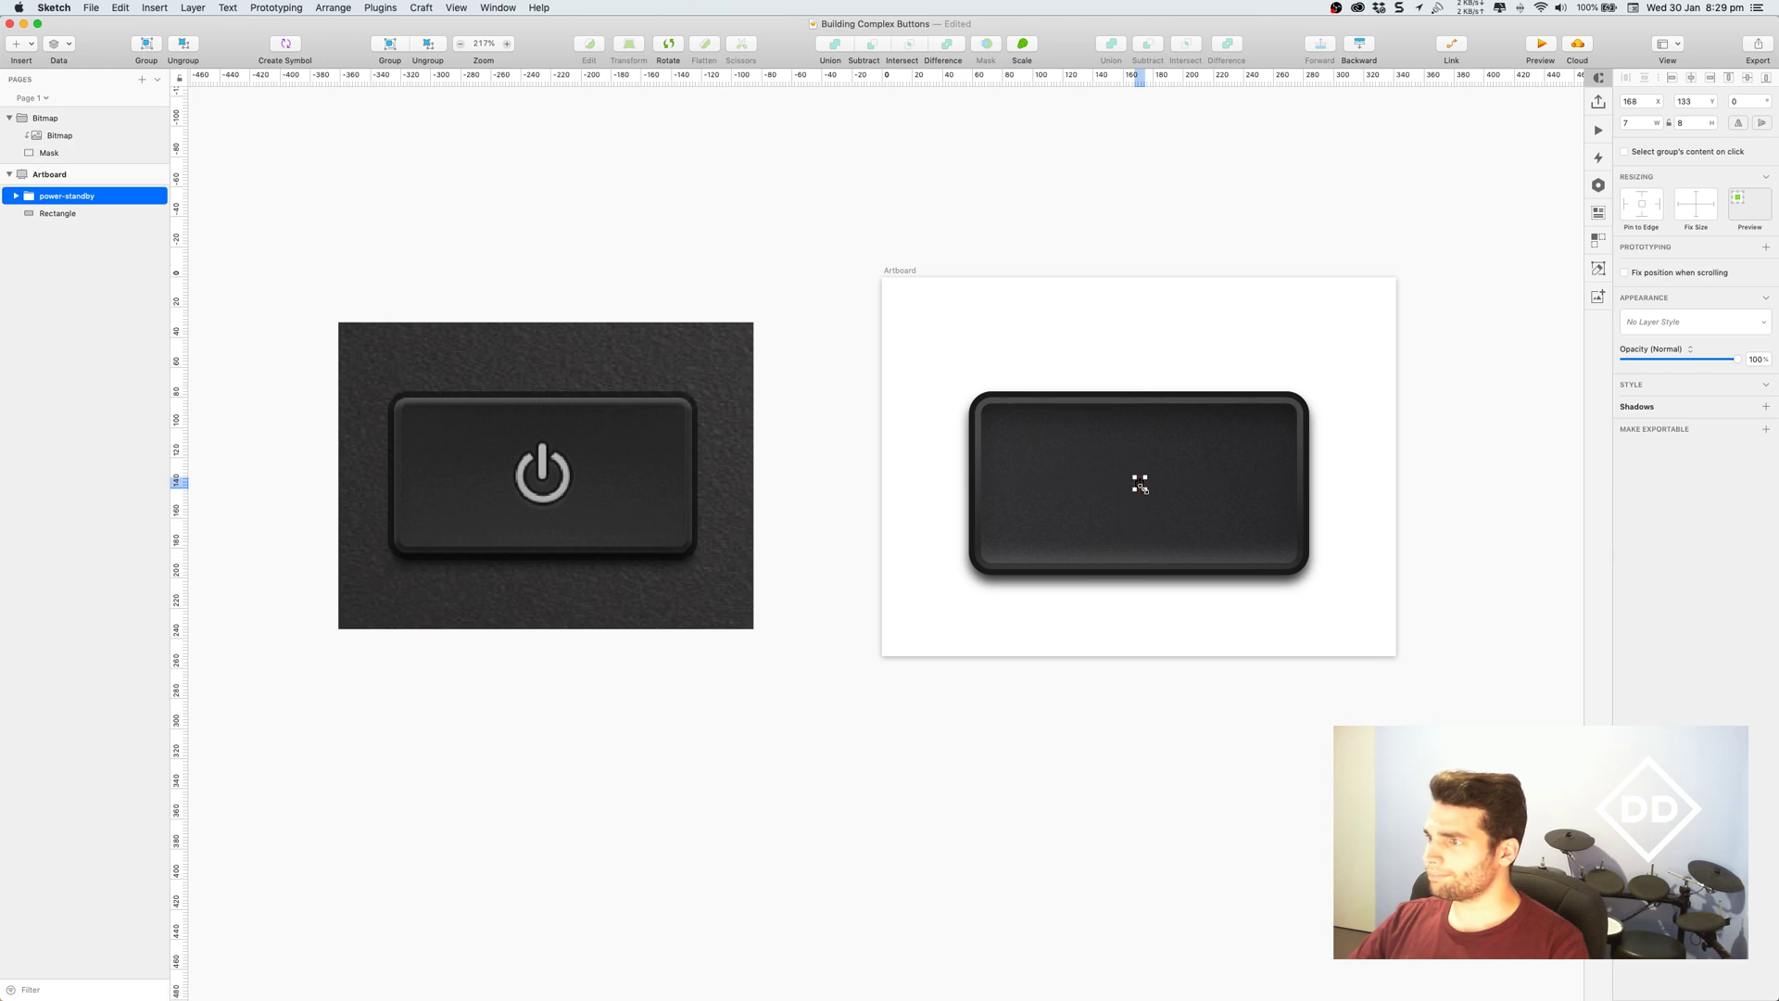
# Scale the power-standby icon to 550% and centre it on the button.
pyautogui.click(1022, 46)
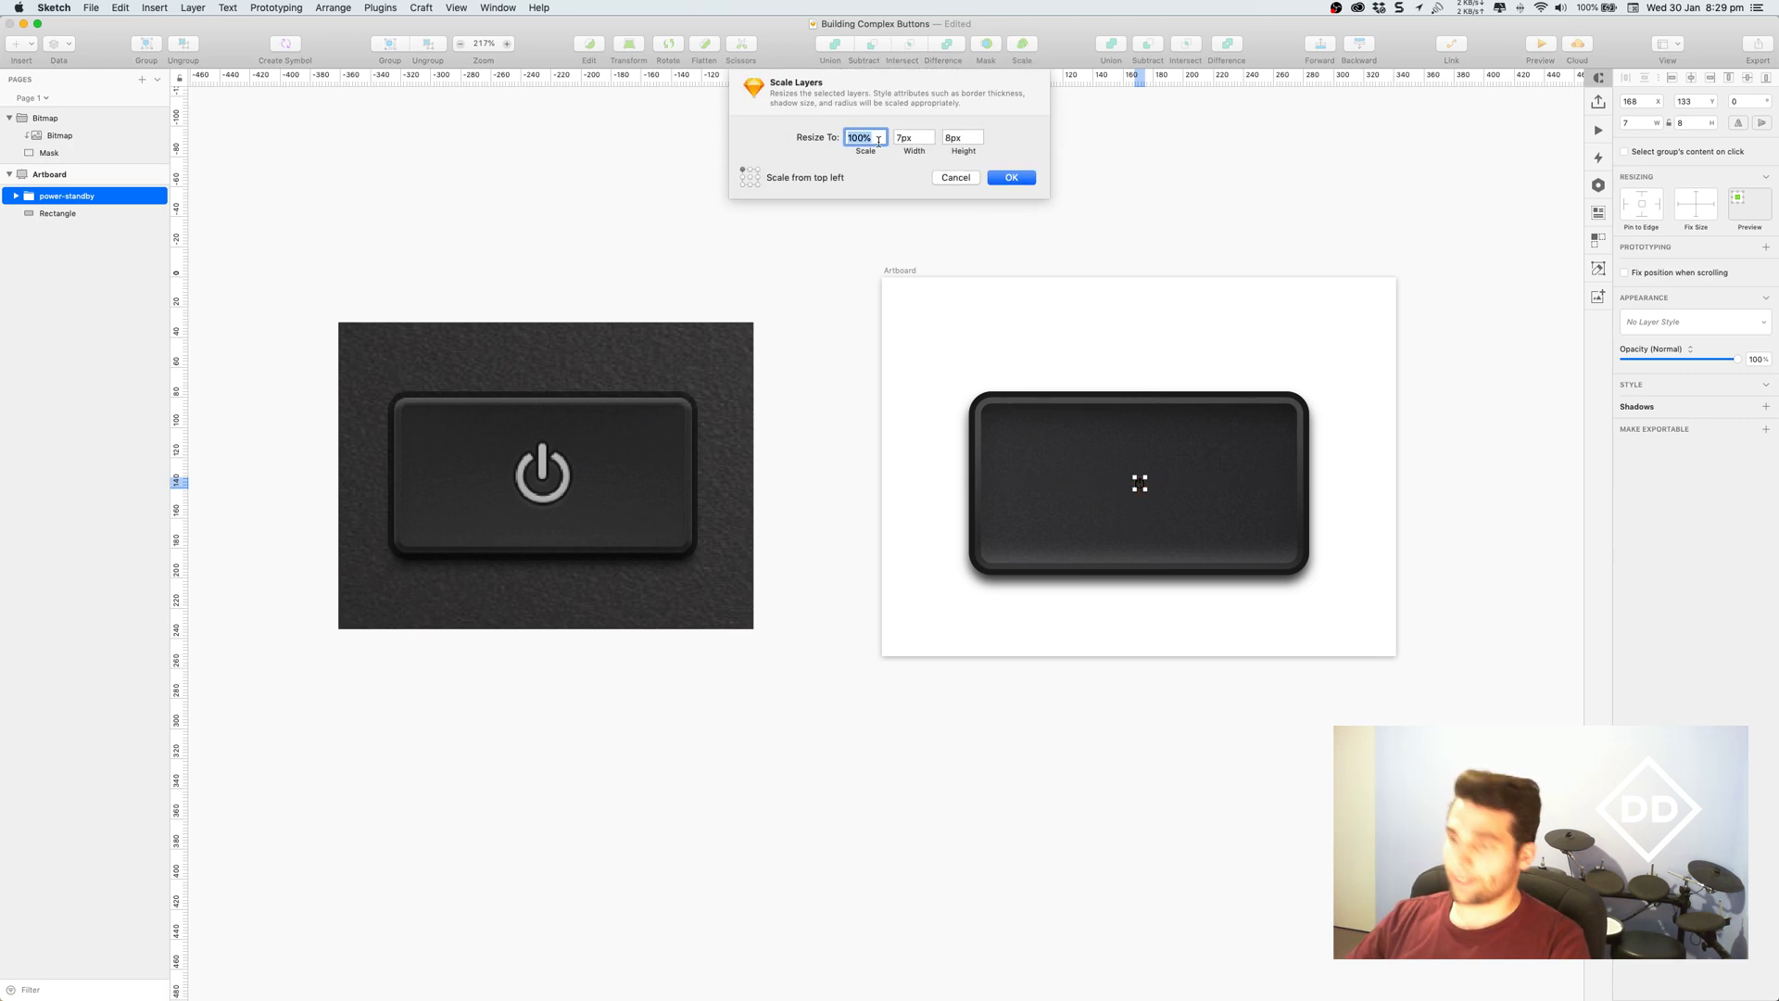
pyautogui.write('300')
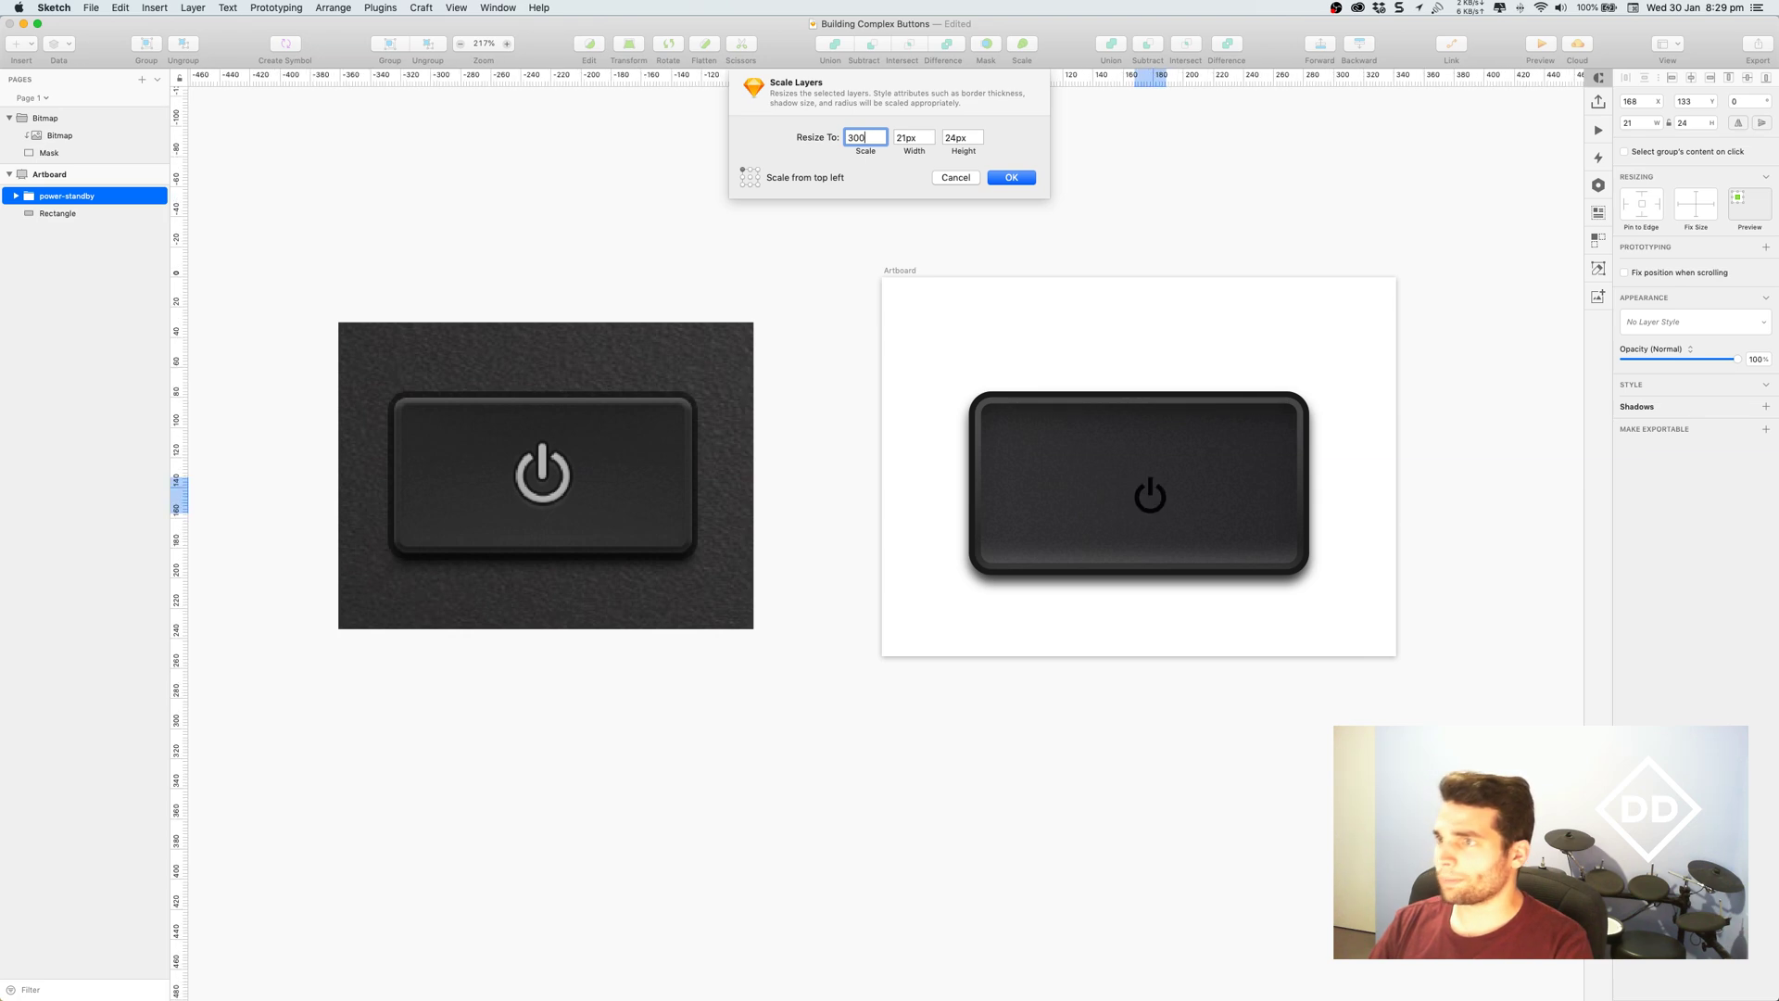
pyautogui.press('BackSpace')
pyautogui.press('BackSpace')
pyautogui.press('BackSpace')
pyautogui.write('400')
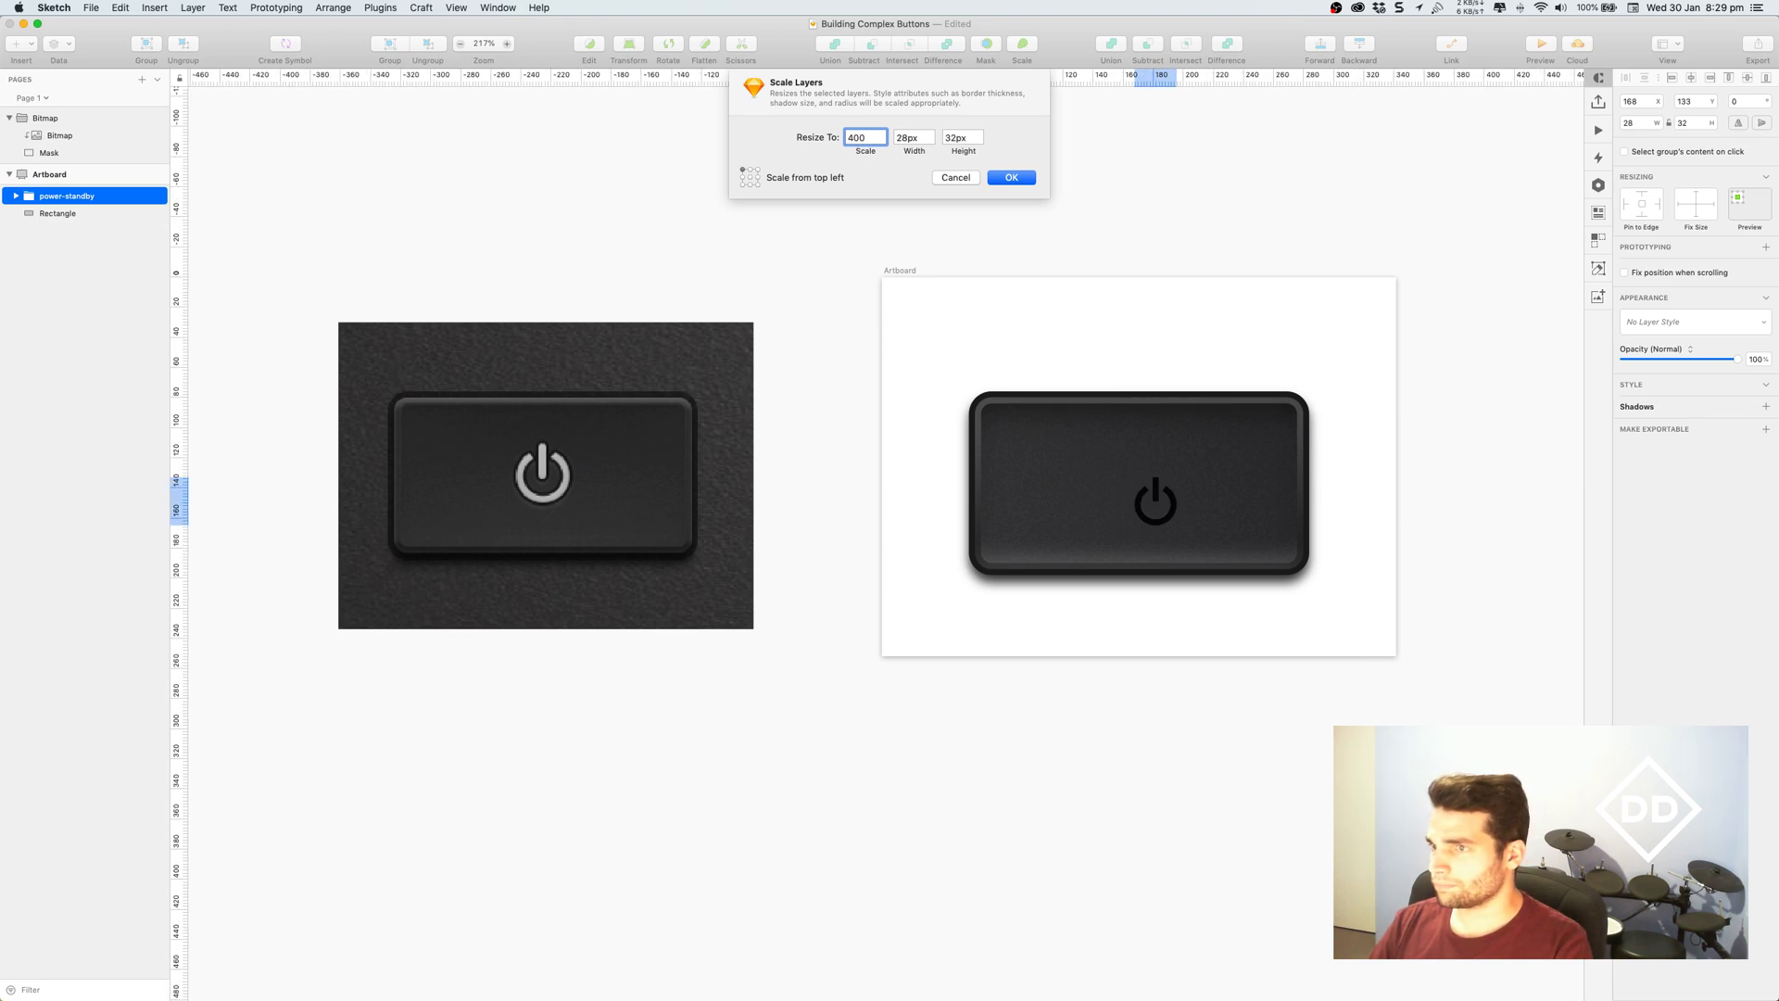
pyautogui.press('BackSpace')
pyautogui.press('BackSpace')
pyautogui.press('BackSpace')
pyautogui.write('600')
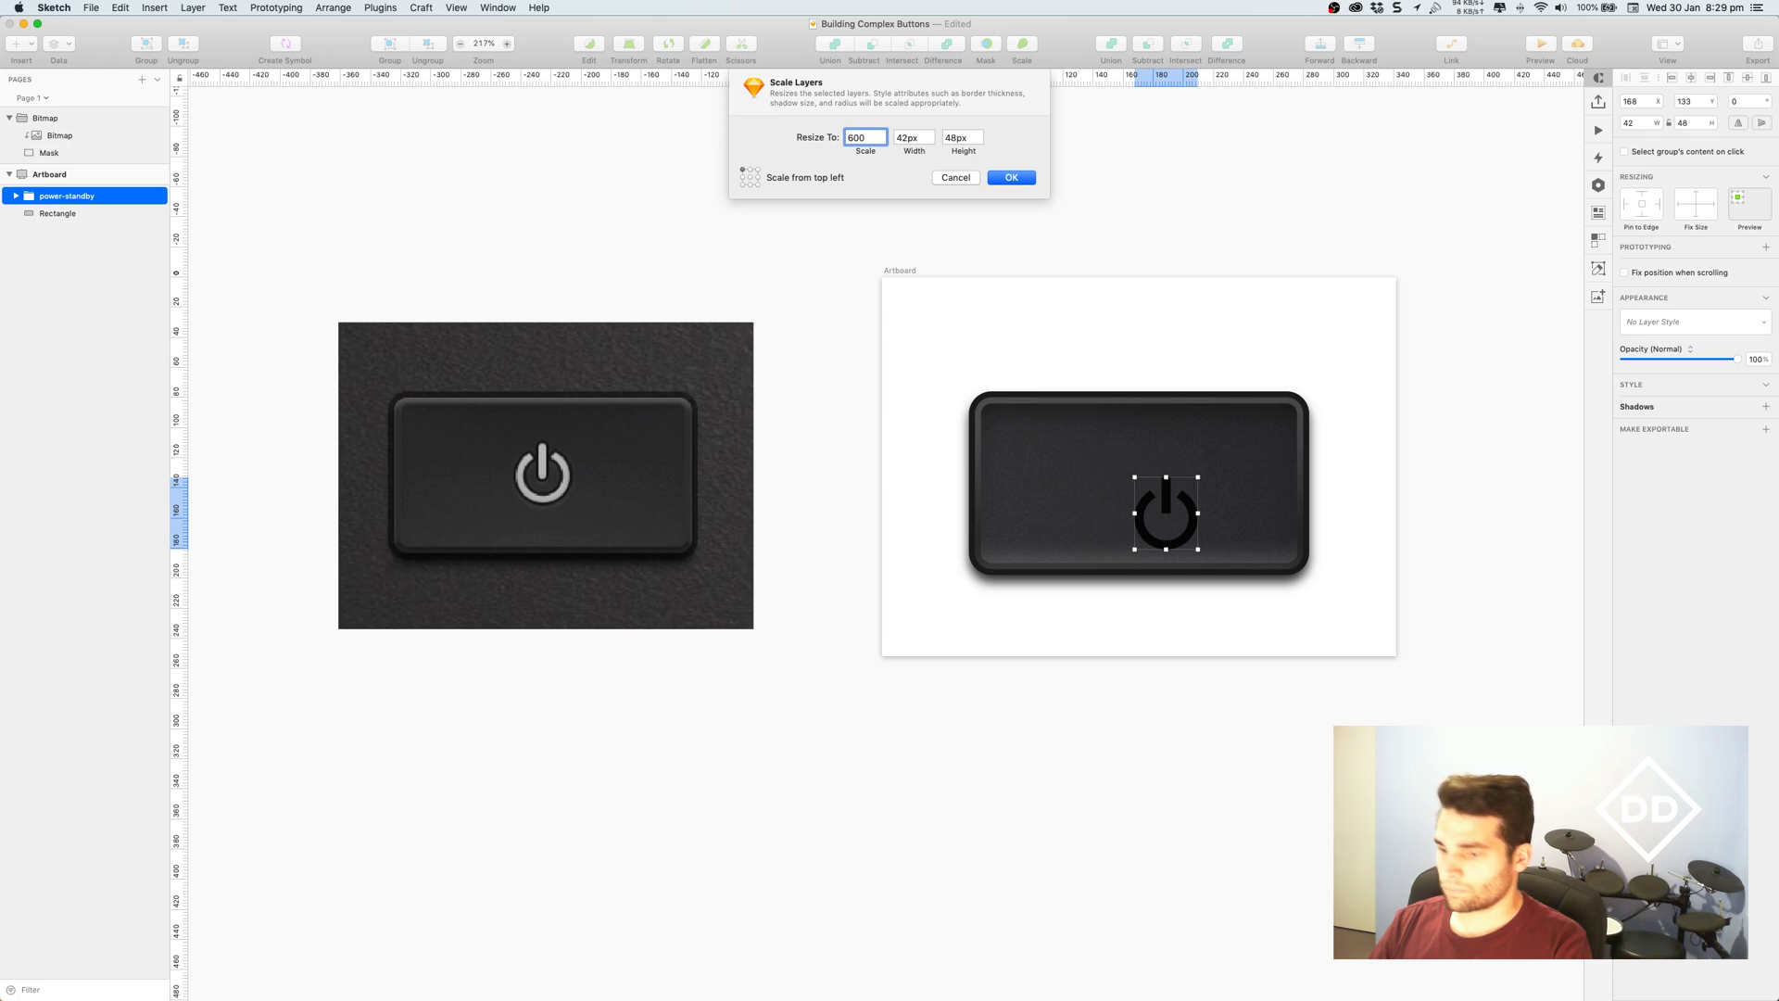
pyautogui.press('BackSpace')
pyautogui.press('BackSpace')
pyautogui.press('BackSpace')
pyautogui.write('65')
pyautogui.press('BackSpace')
pyautogui.press('BackSpace')
pyautogui.write('500')
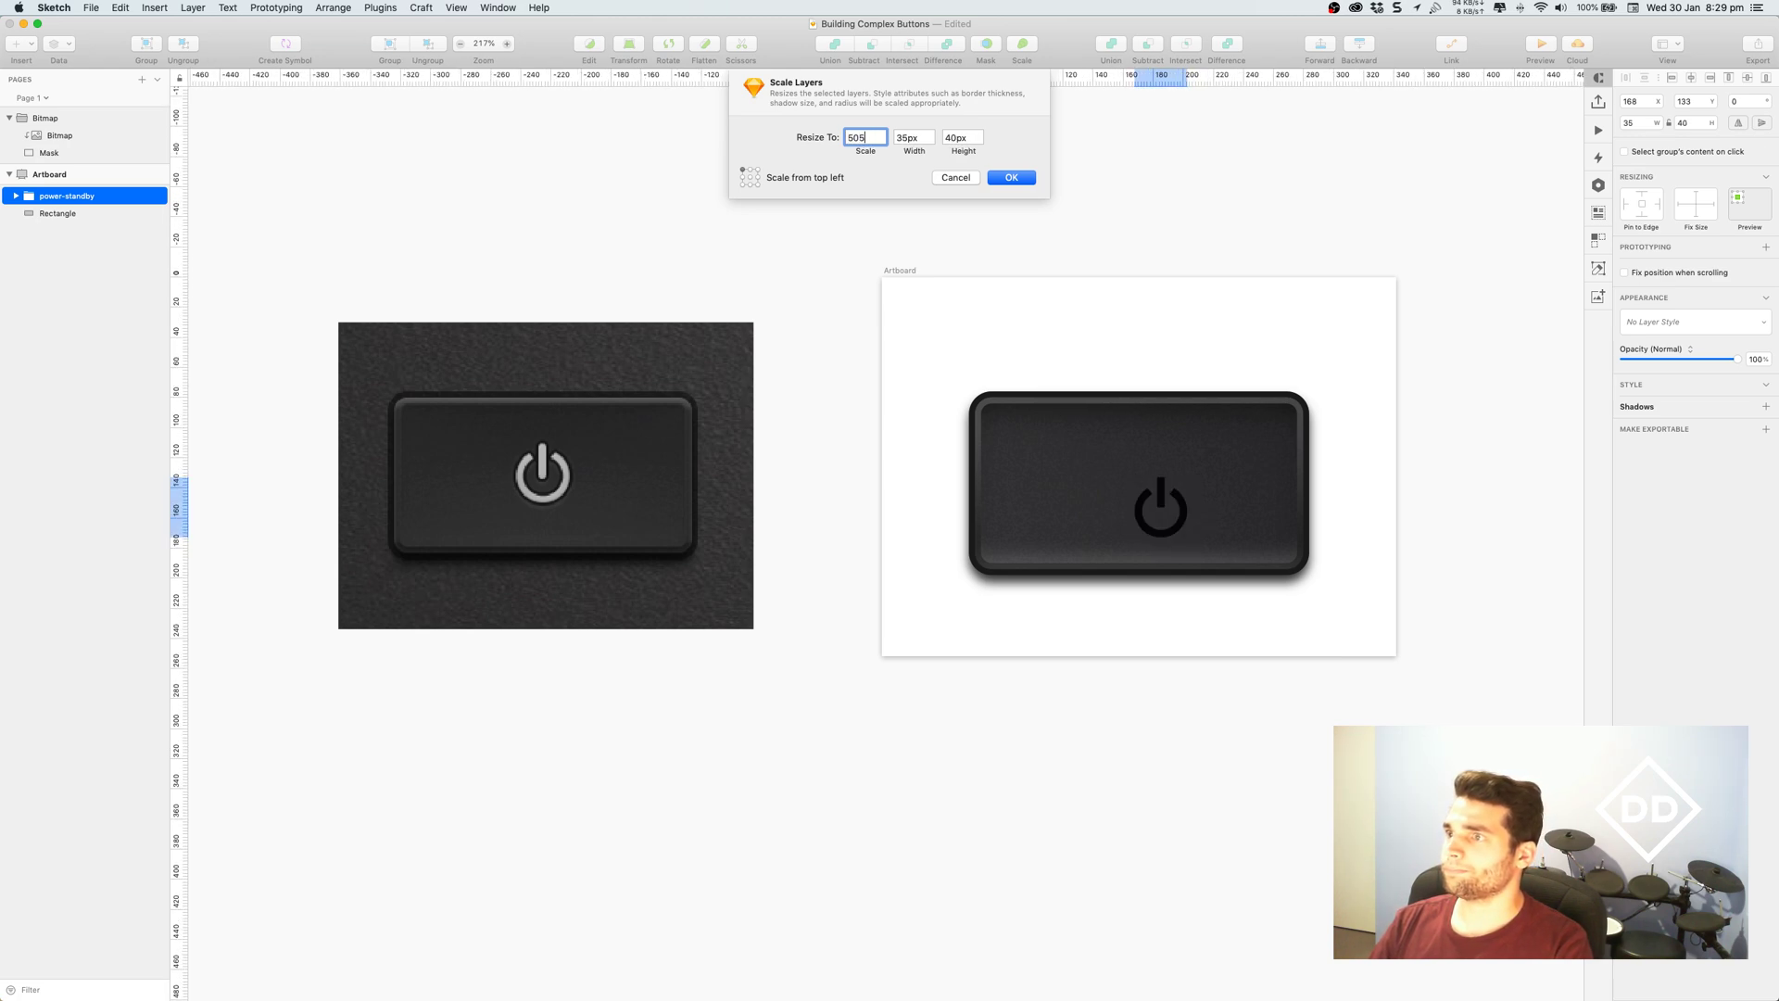
pyautogui.press('BackSpace')
pyautogui.press('BackSpace')
pyautogui.write('50')
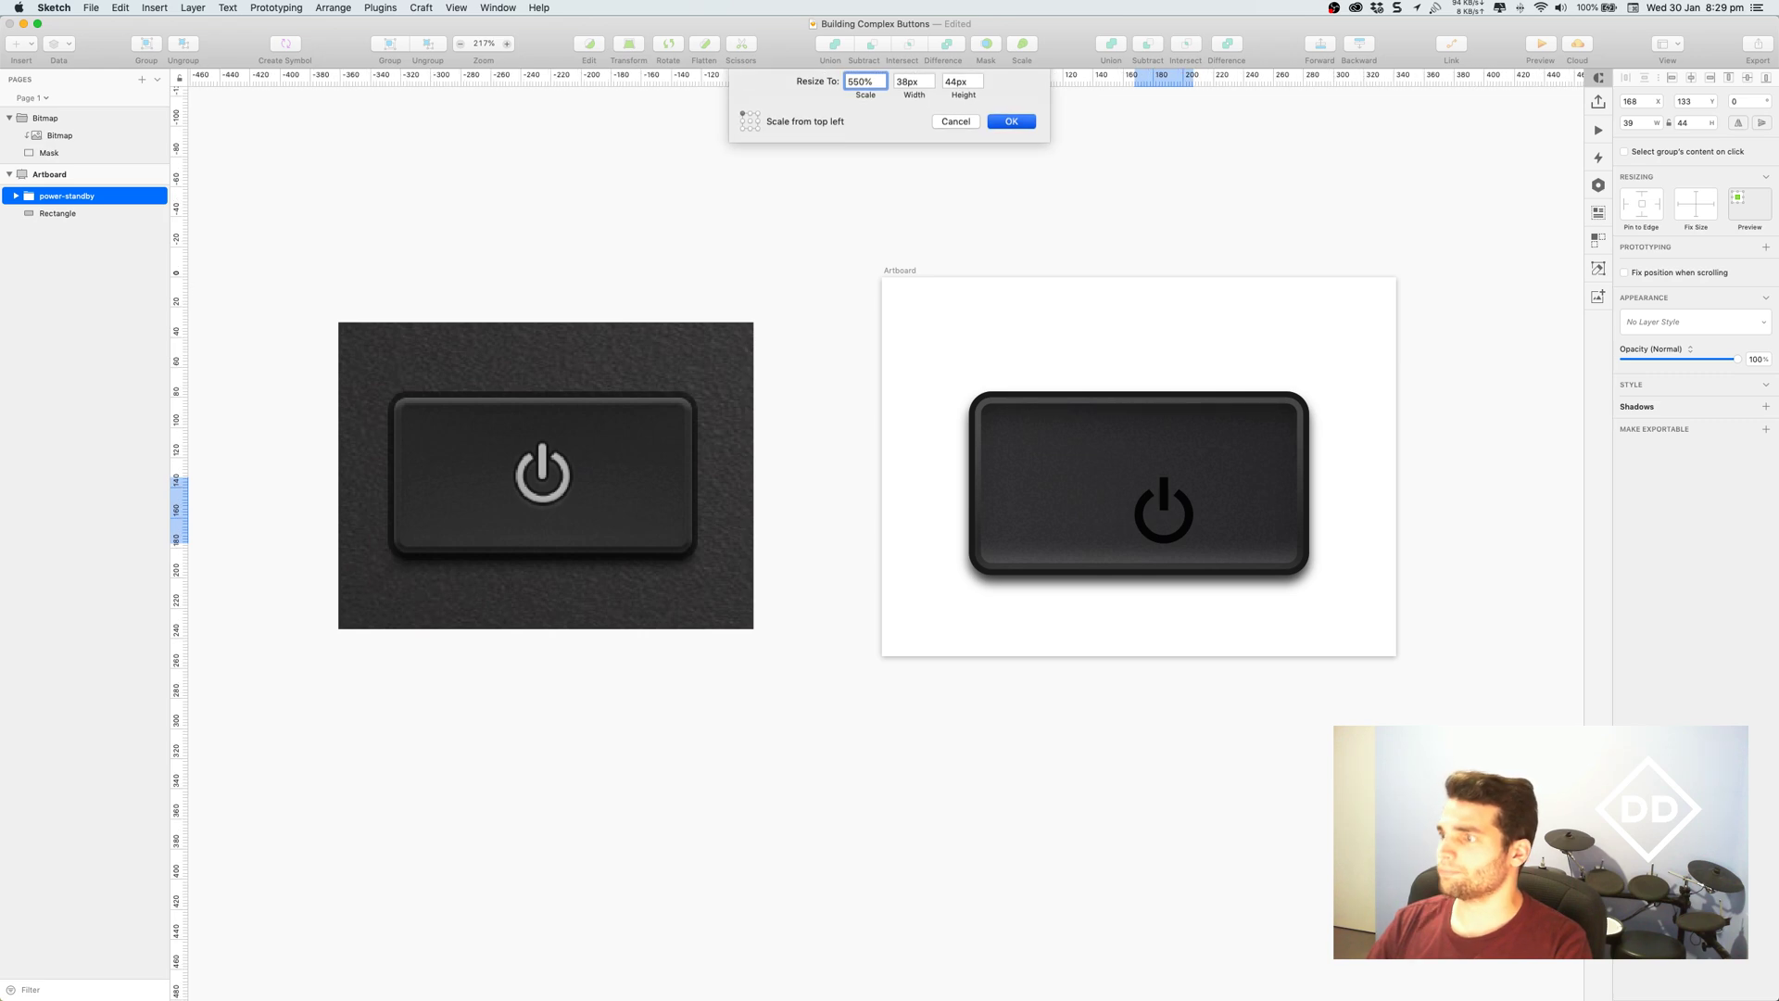
pyautogui.press('Return')
pyautogui.moveTo(1156, 491); pyautogui.dragTo(1138, 471)
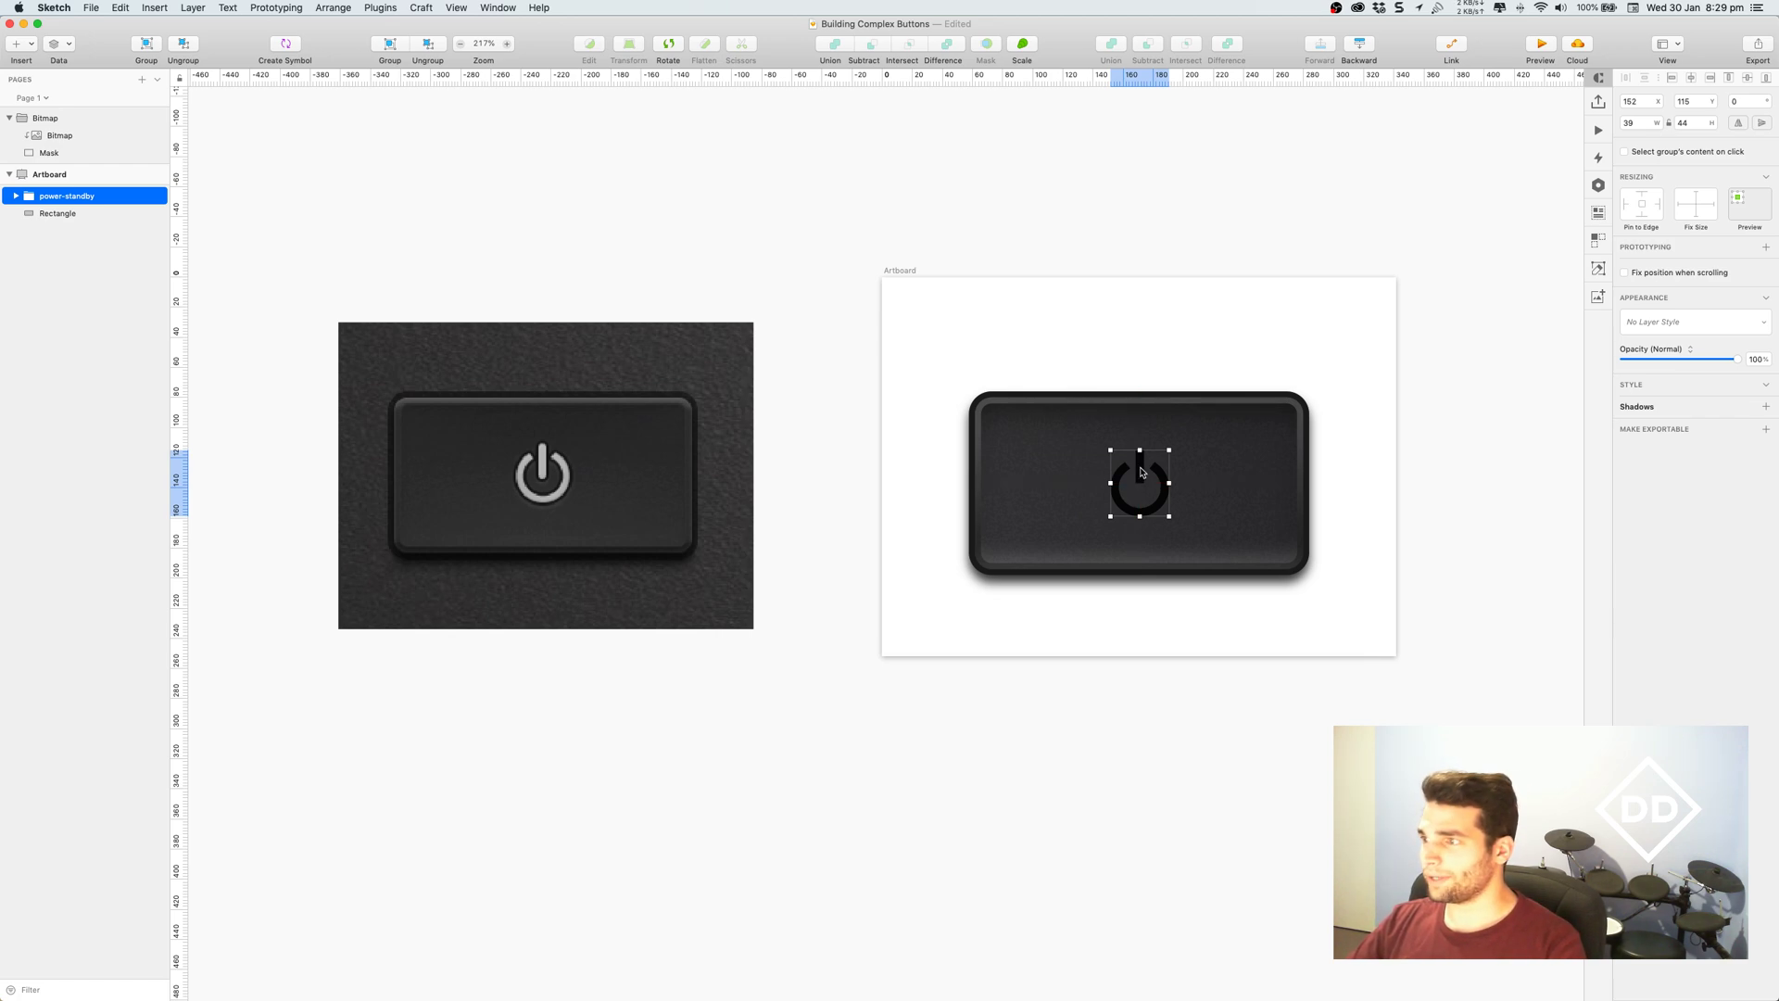
pyautogui.click(1413, 453)
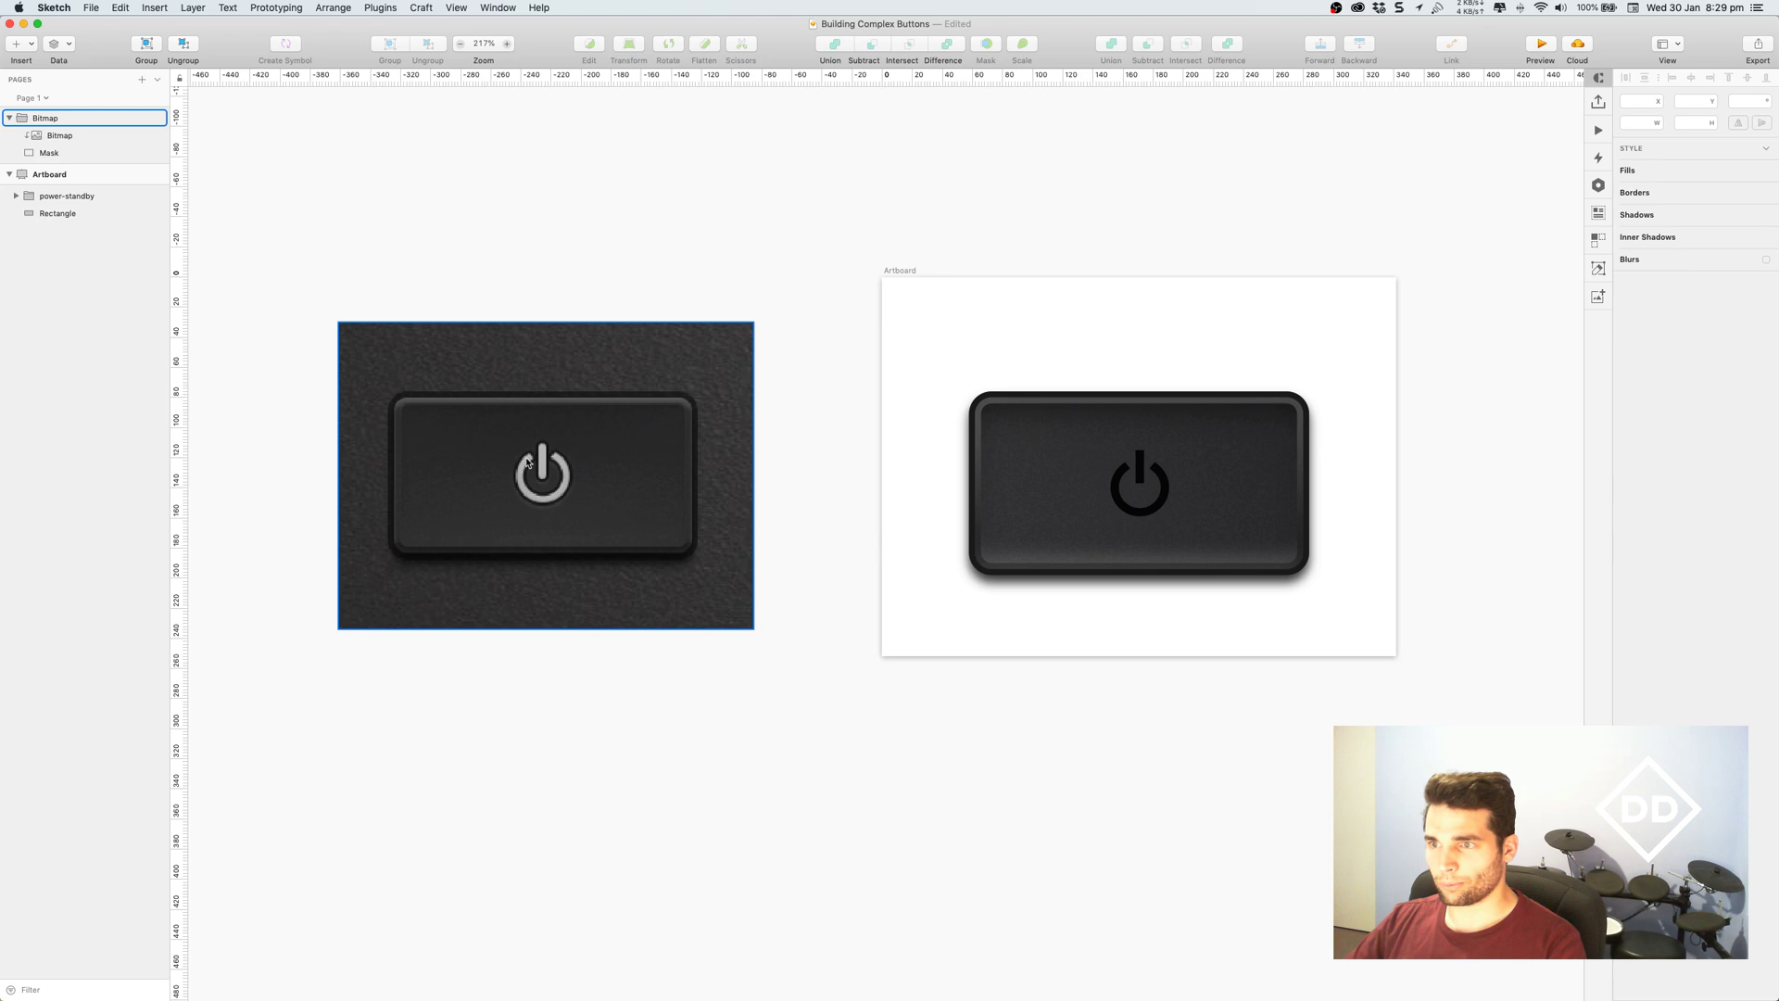
# Round both corners of the power ring's right end with a radius of 1.
pyautogui.click(66, 196)
pyautogui.press('super+2')
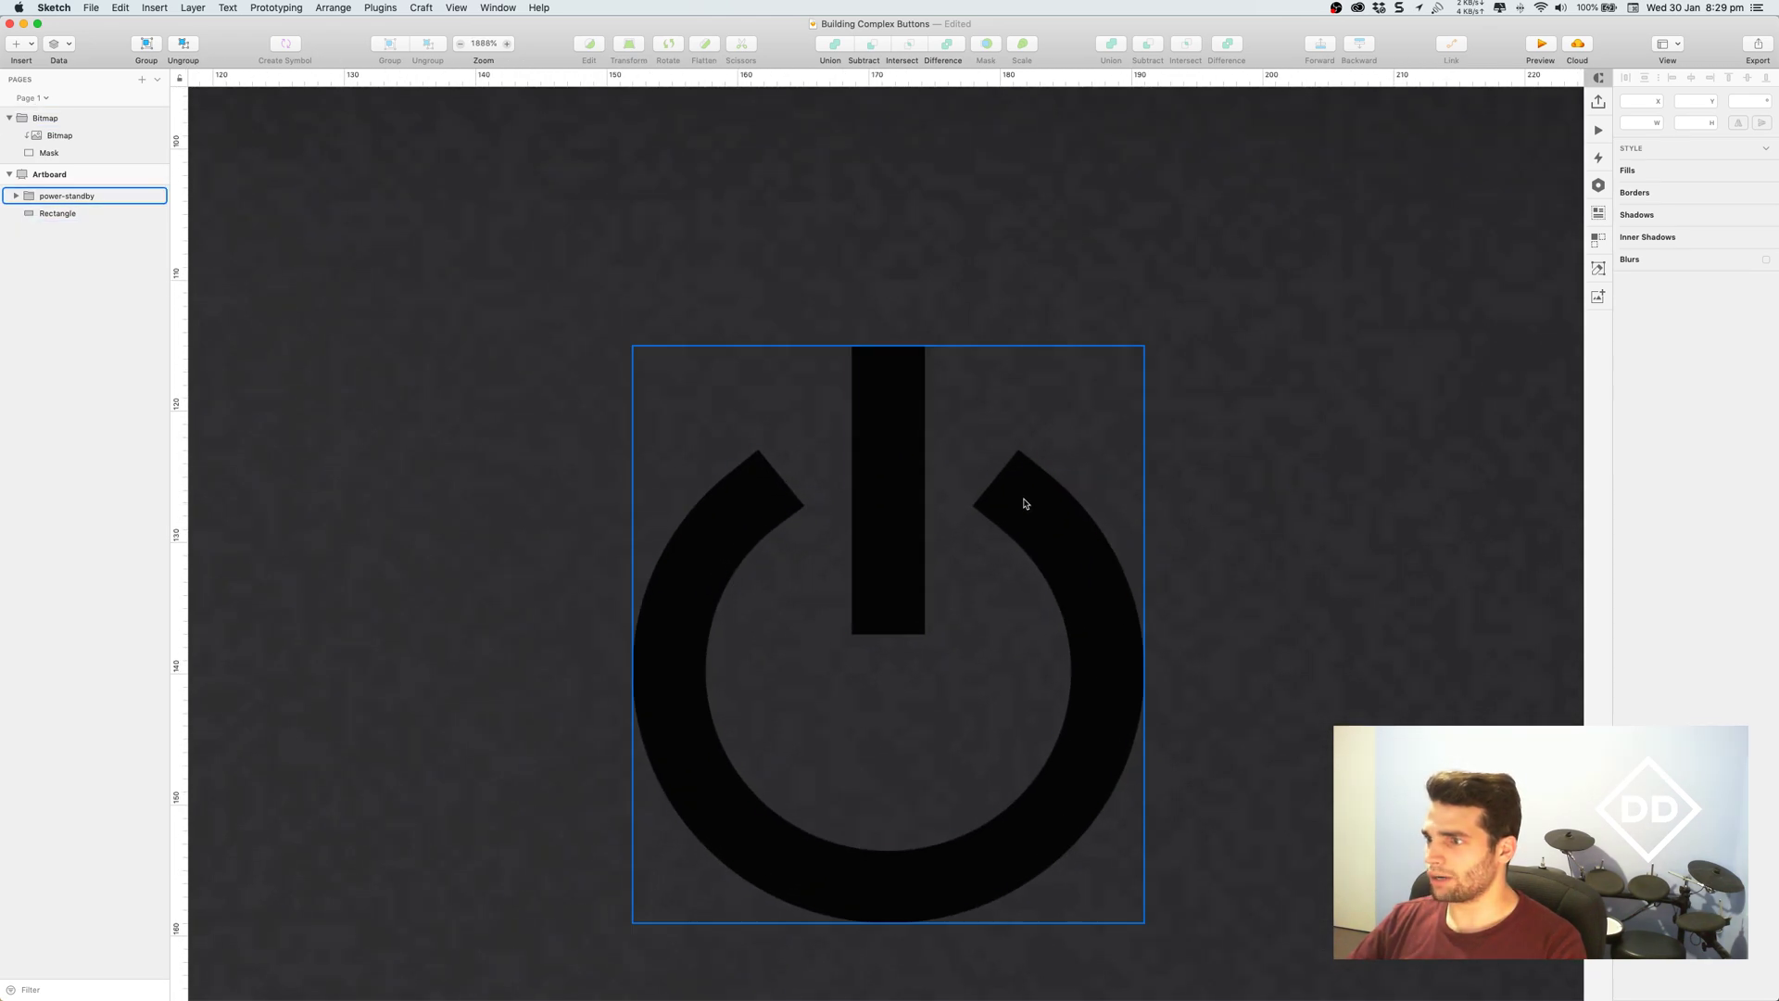
pyautogui.doubleClick(1025, 496)
pyautogui.doubleClick(1019, 480)
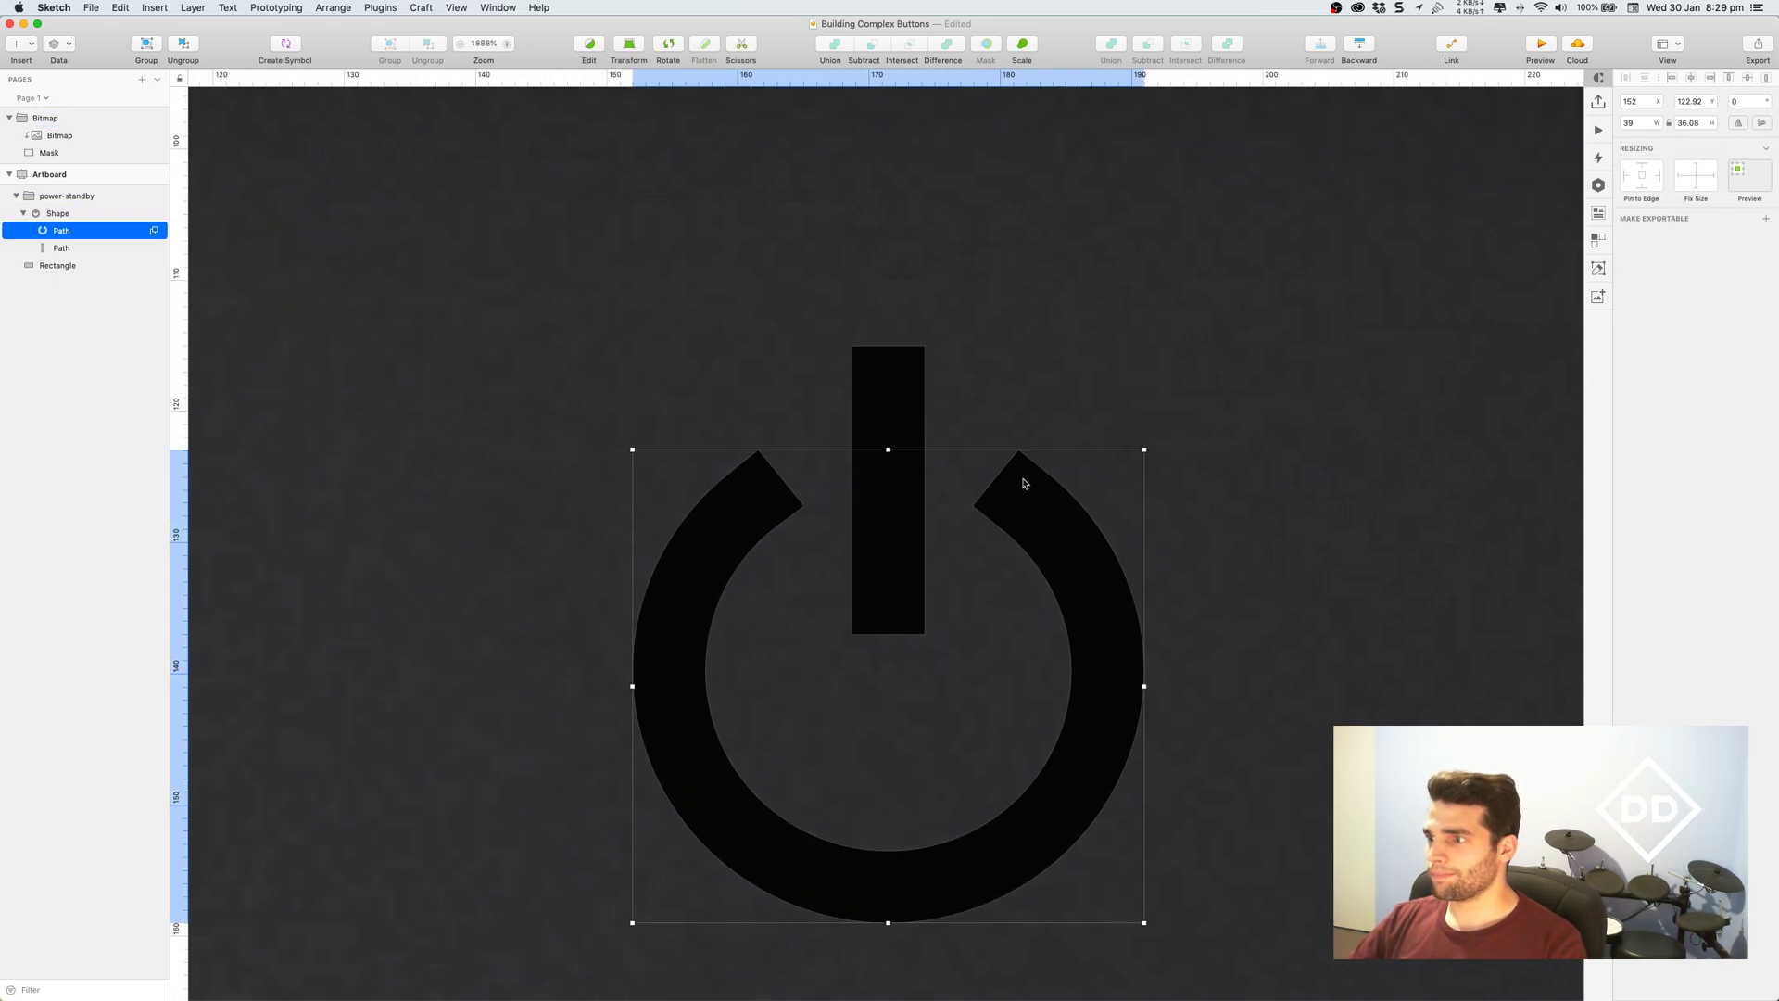
pyautogui.doubleClick(1025, 480)
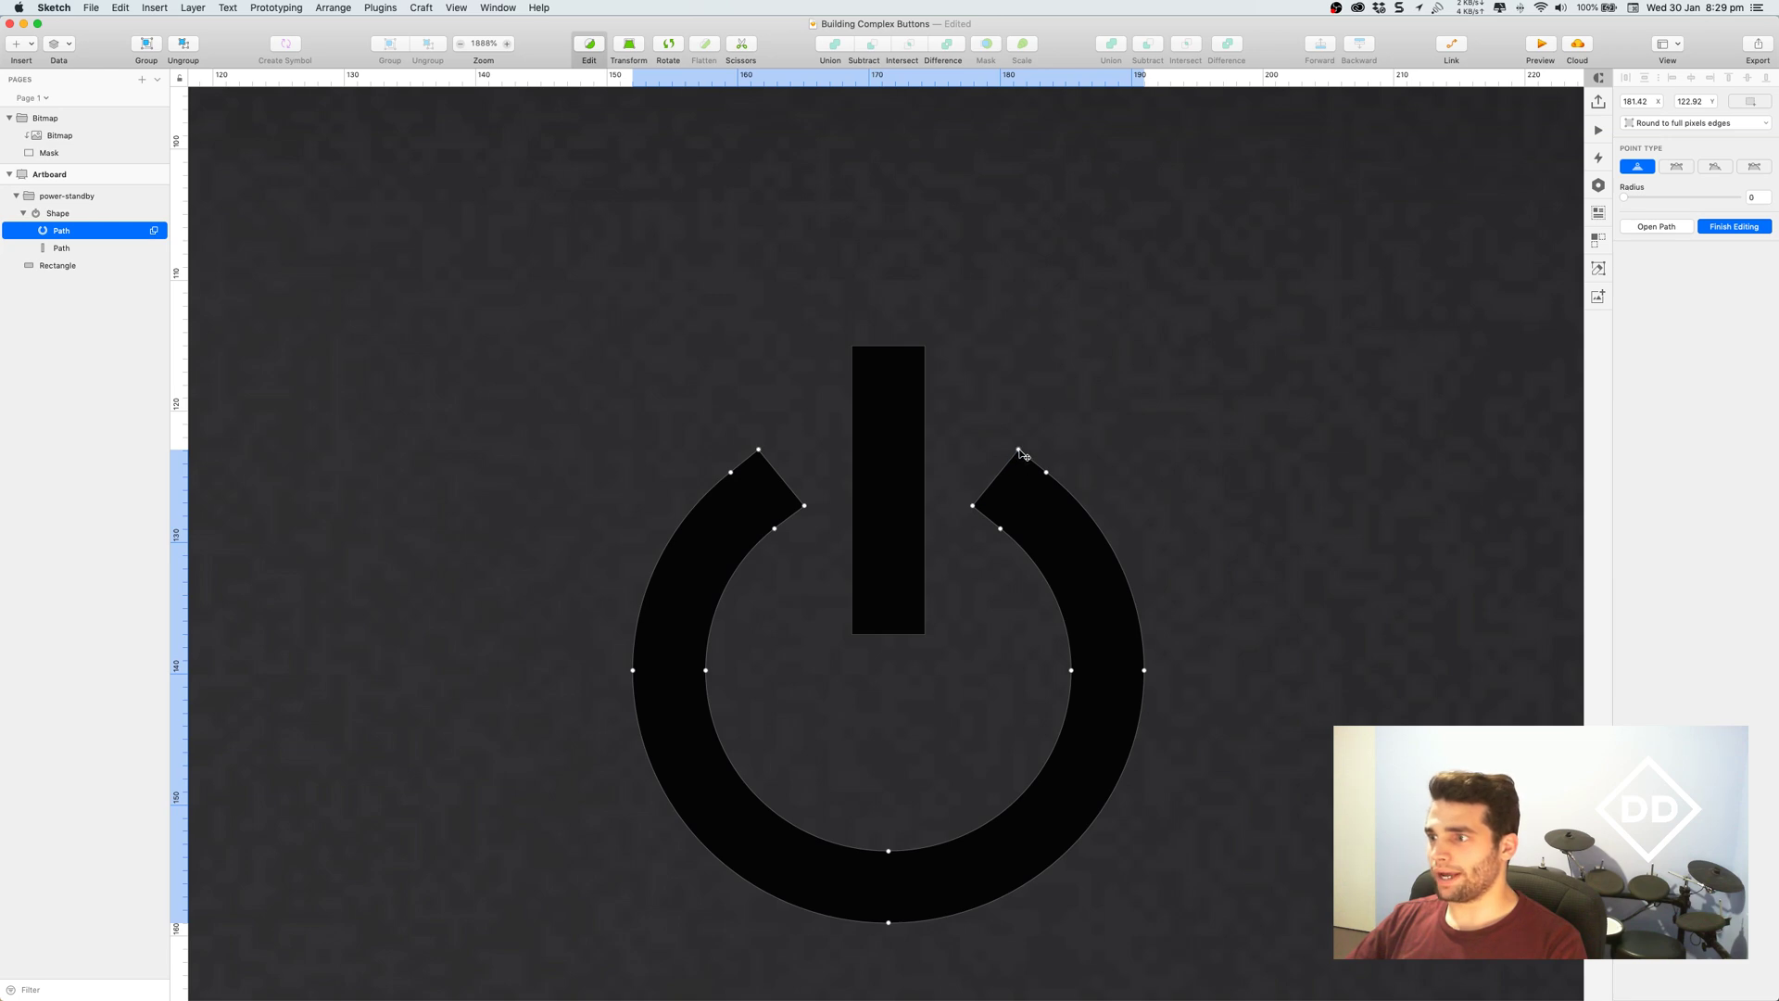
pyautogui.keyDown('shift'); pyautogui.click(973, 506); pyautogui.keyUp('shift')
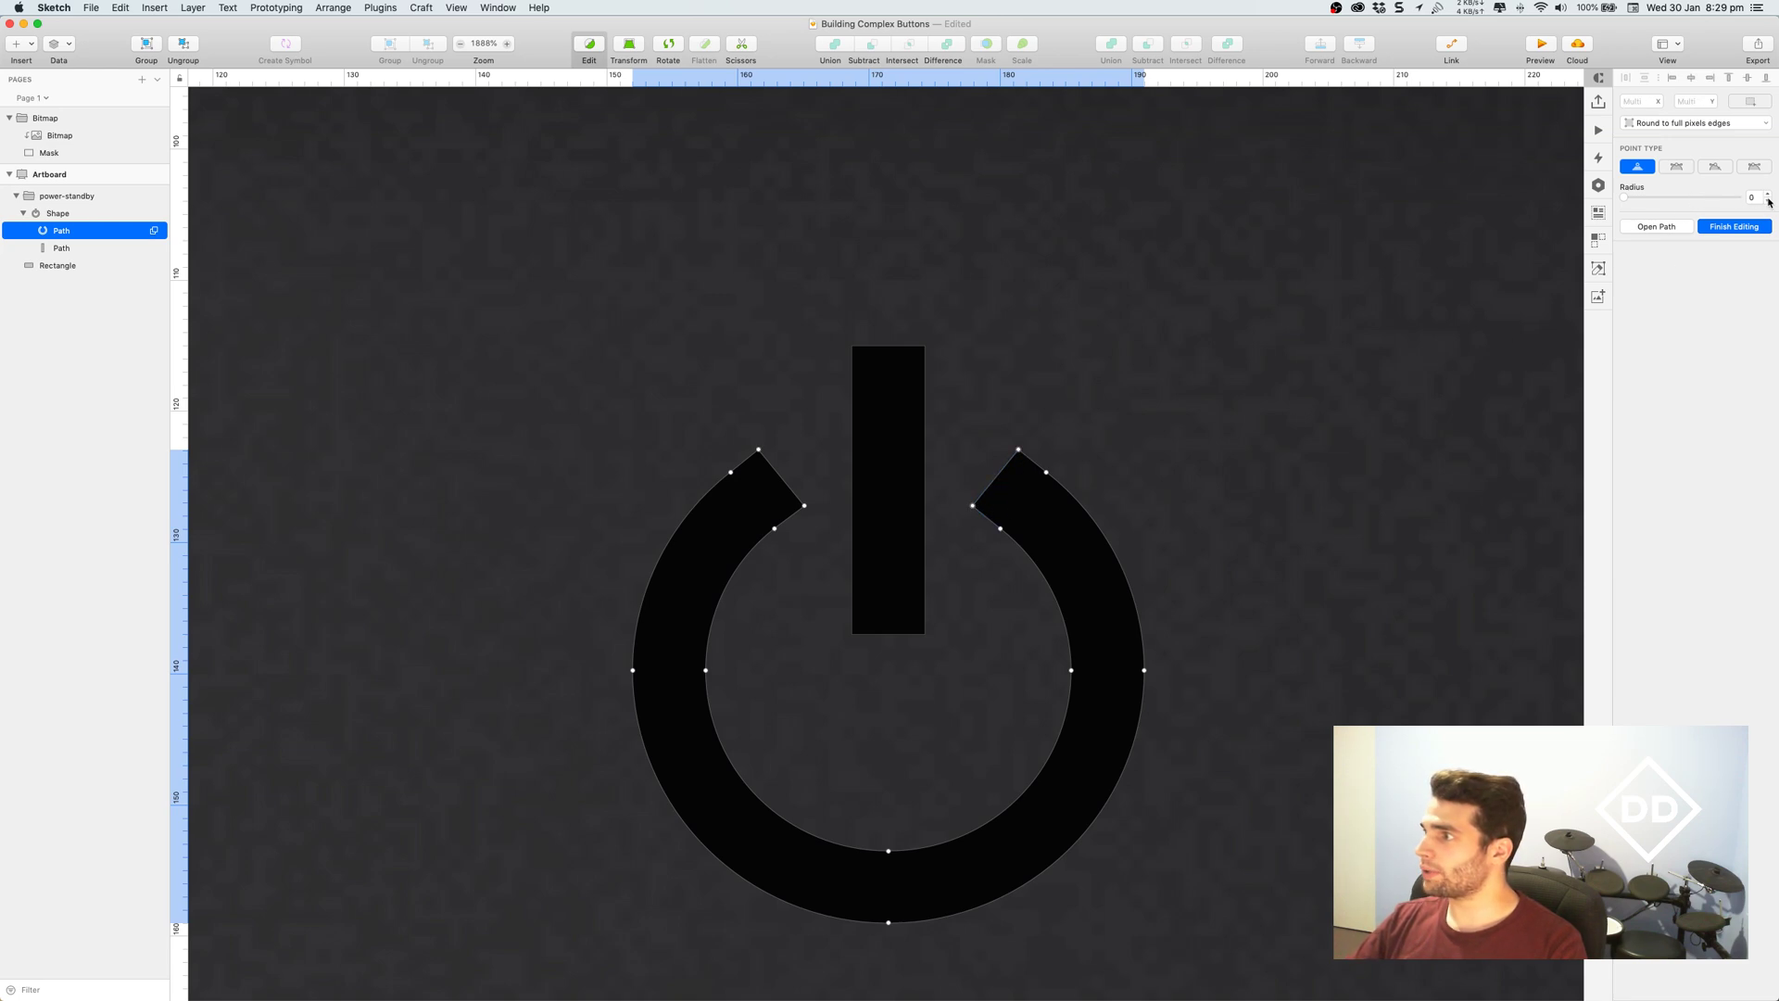
pyautogui.click(1769, 195)
pyautogui.click(1768, 195)
pyautogui.click(1767, 203)
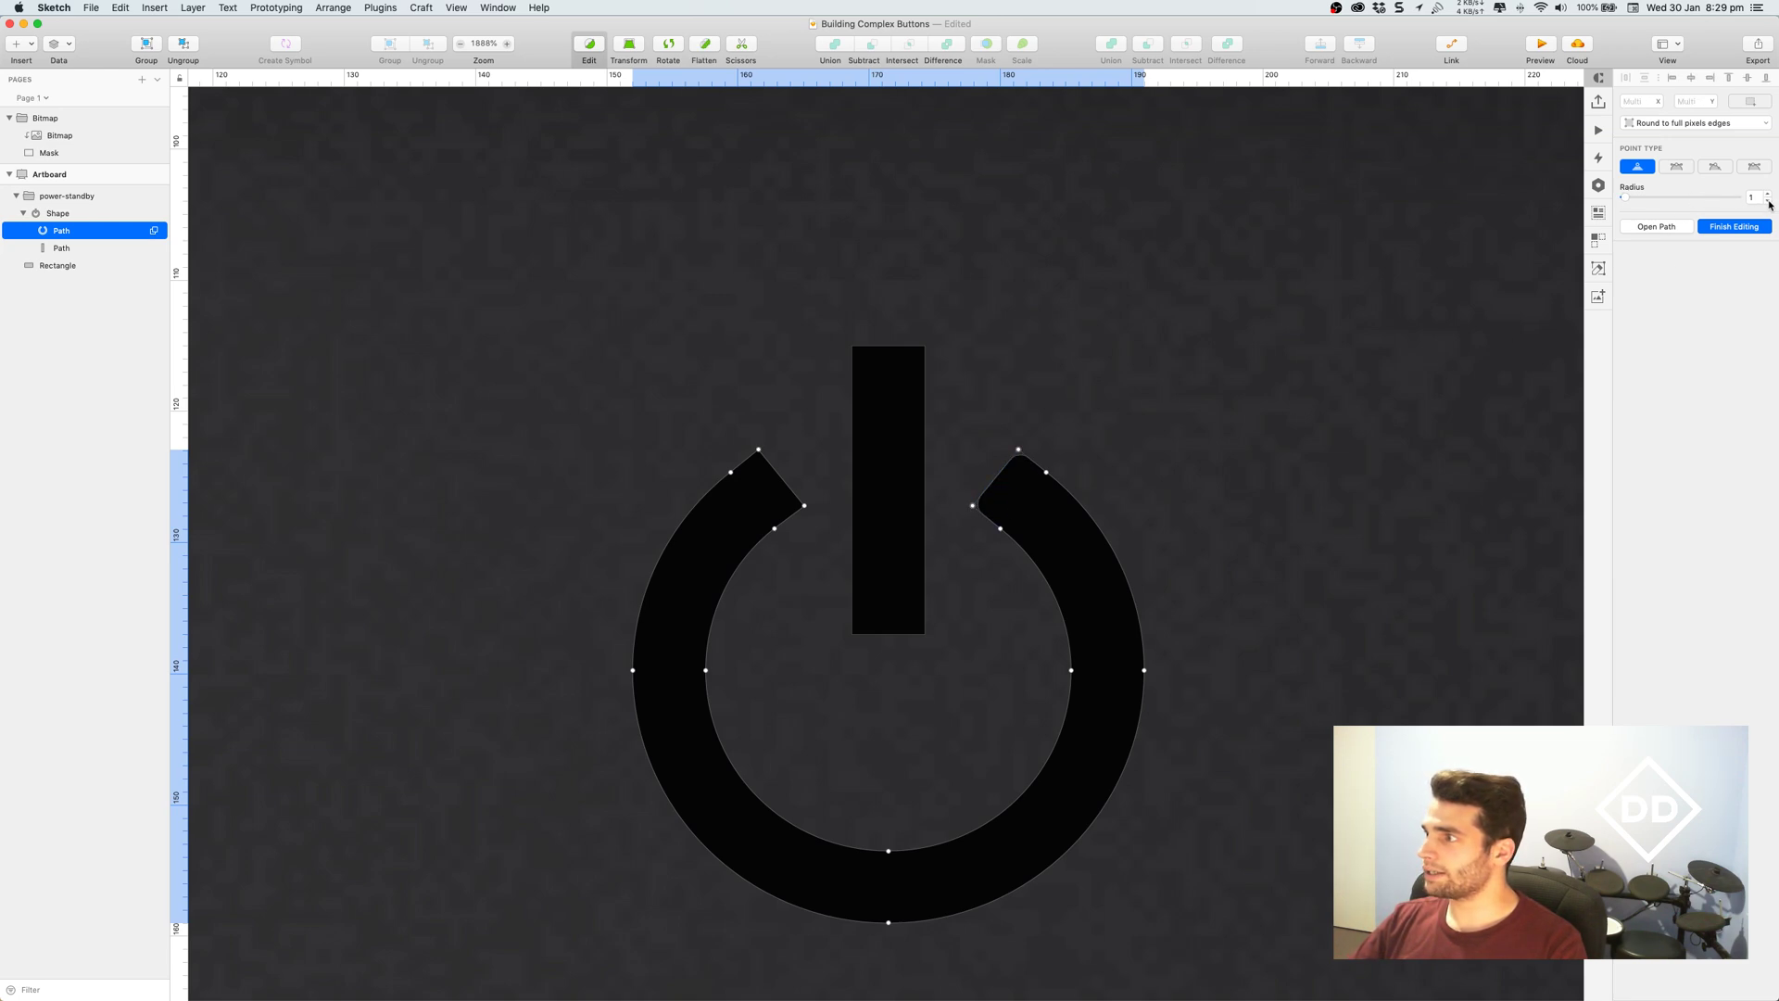
pyautogui.press('Escape')
pyautogui.press('Escape')
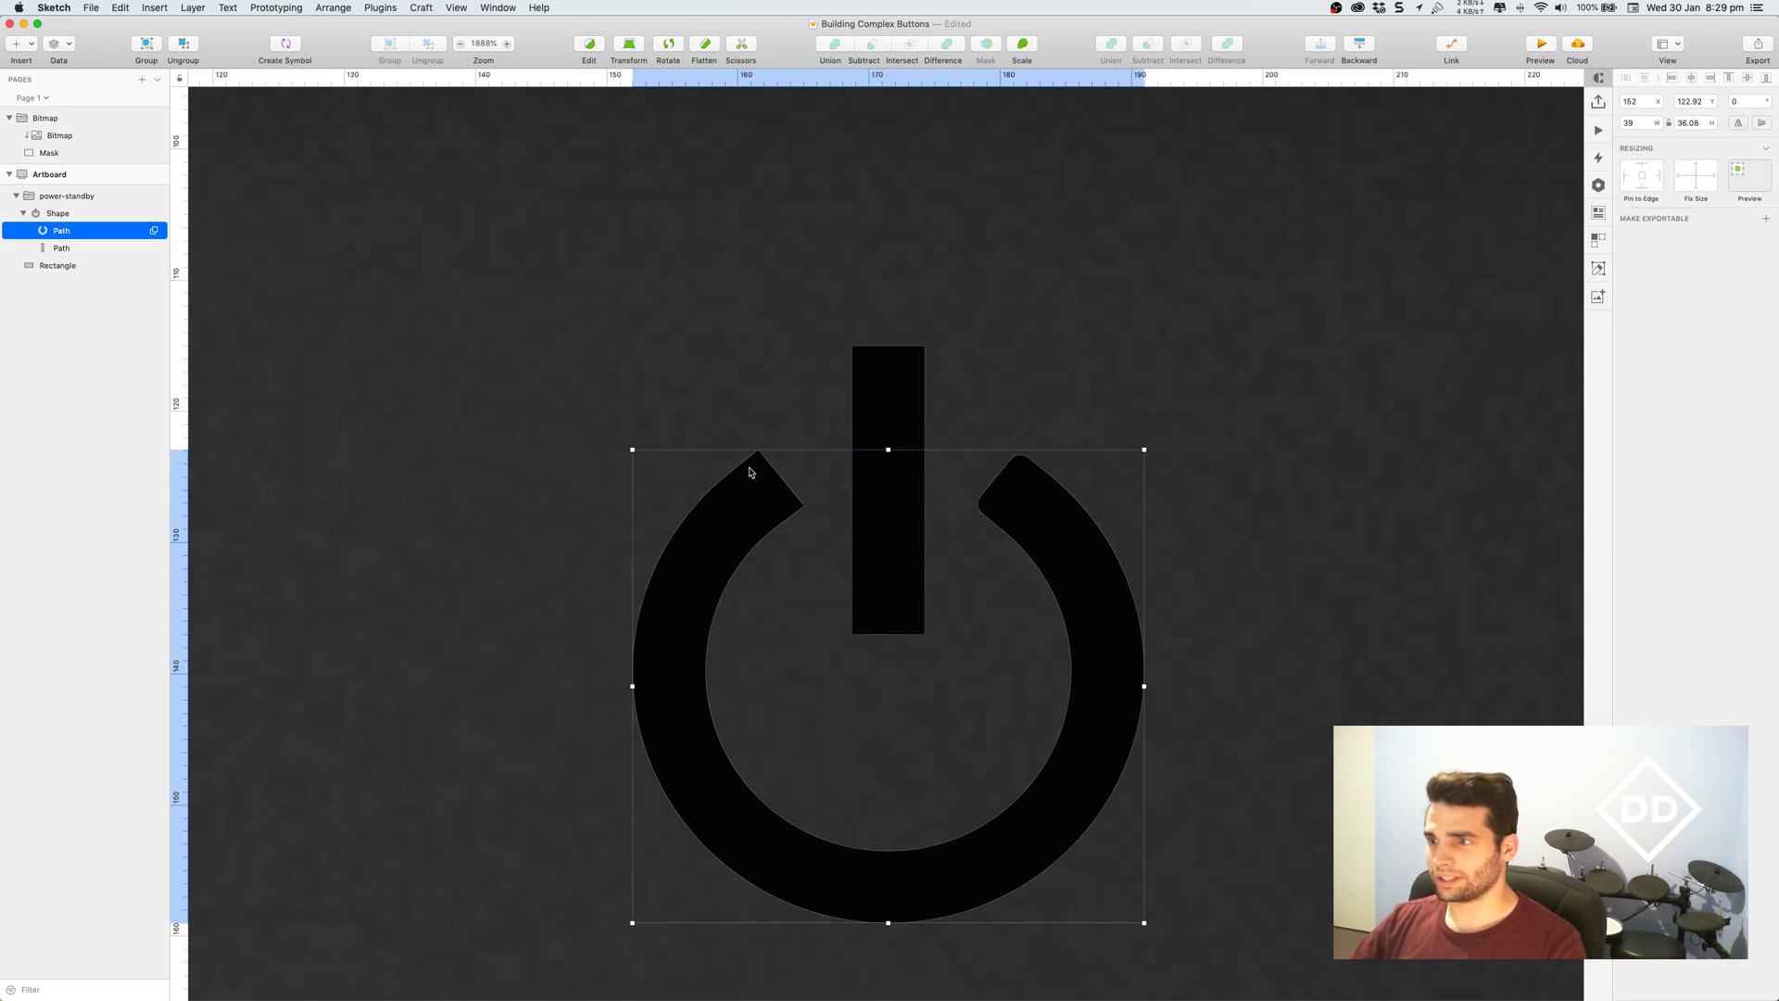
# Round both corners of the power ring's left end with a radius of 1.
pyautogui.doubleClick(764, 469)
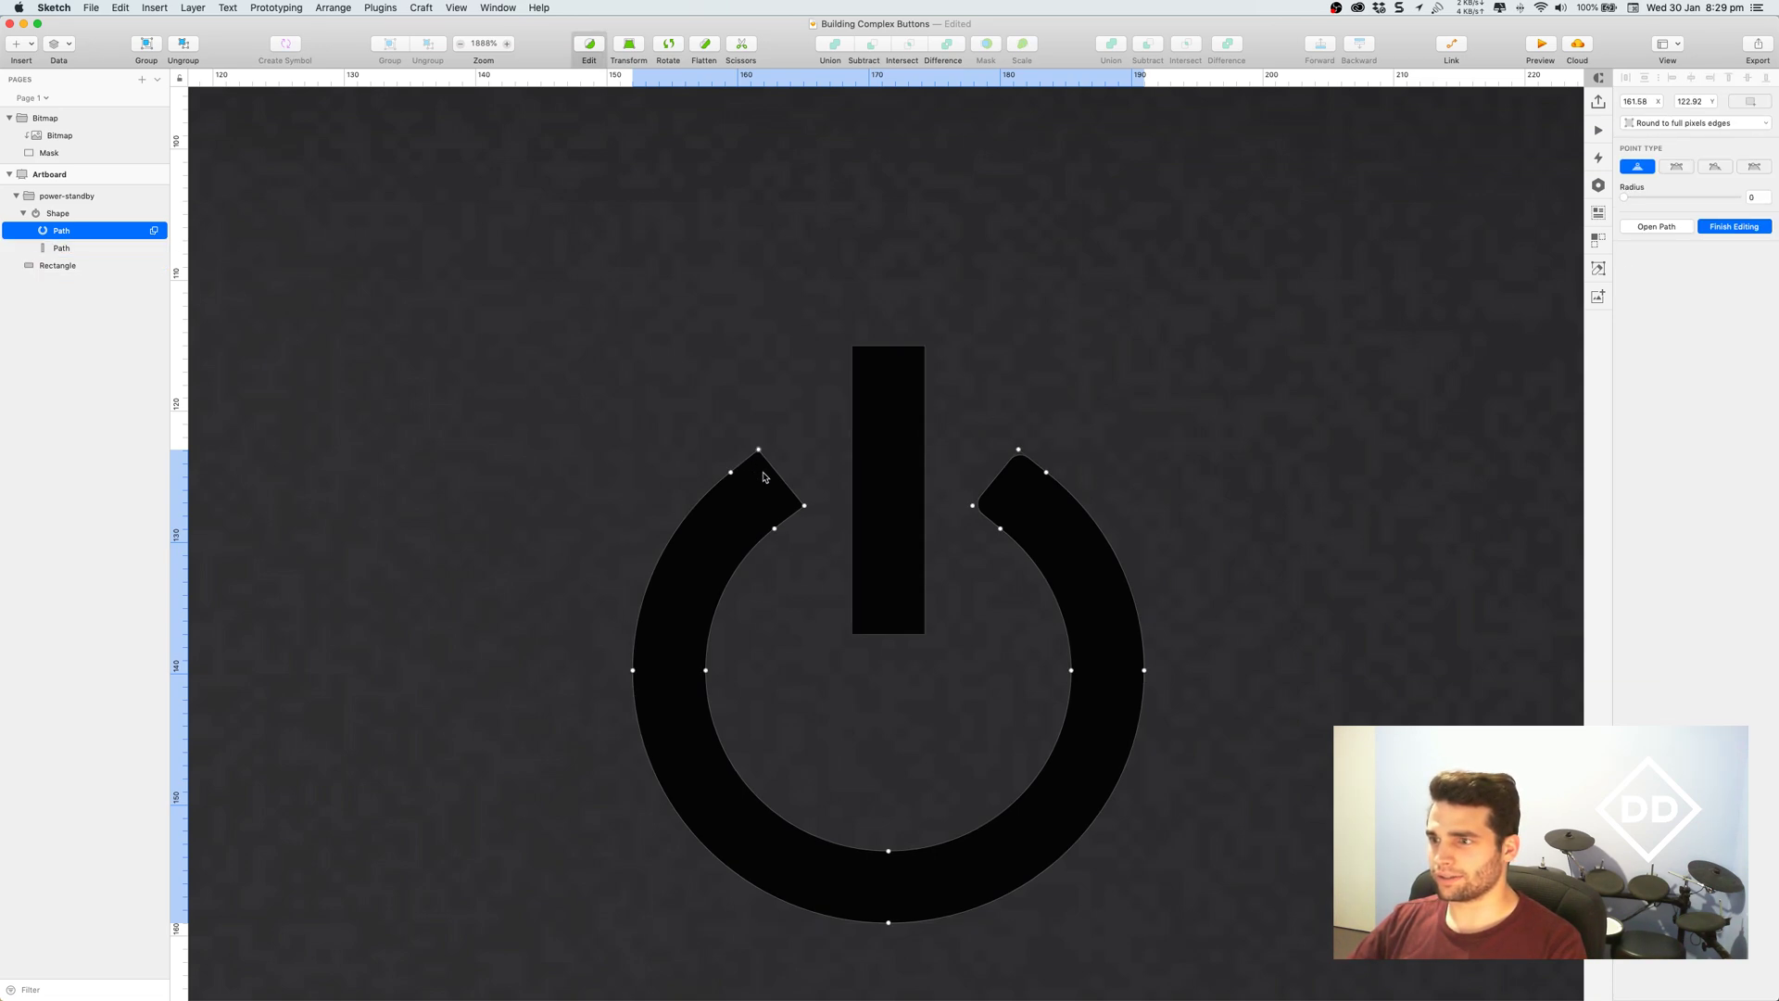
pyautogui.keyDown('shift'); pyautogui.click(804, 506); pyautogui.keyUp('shift')
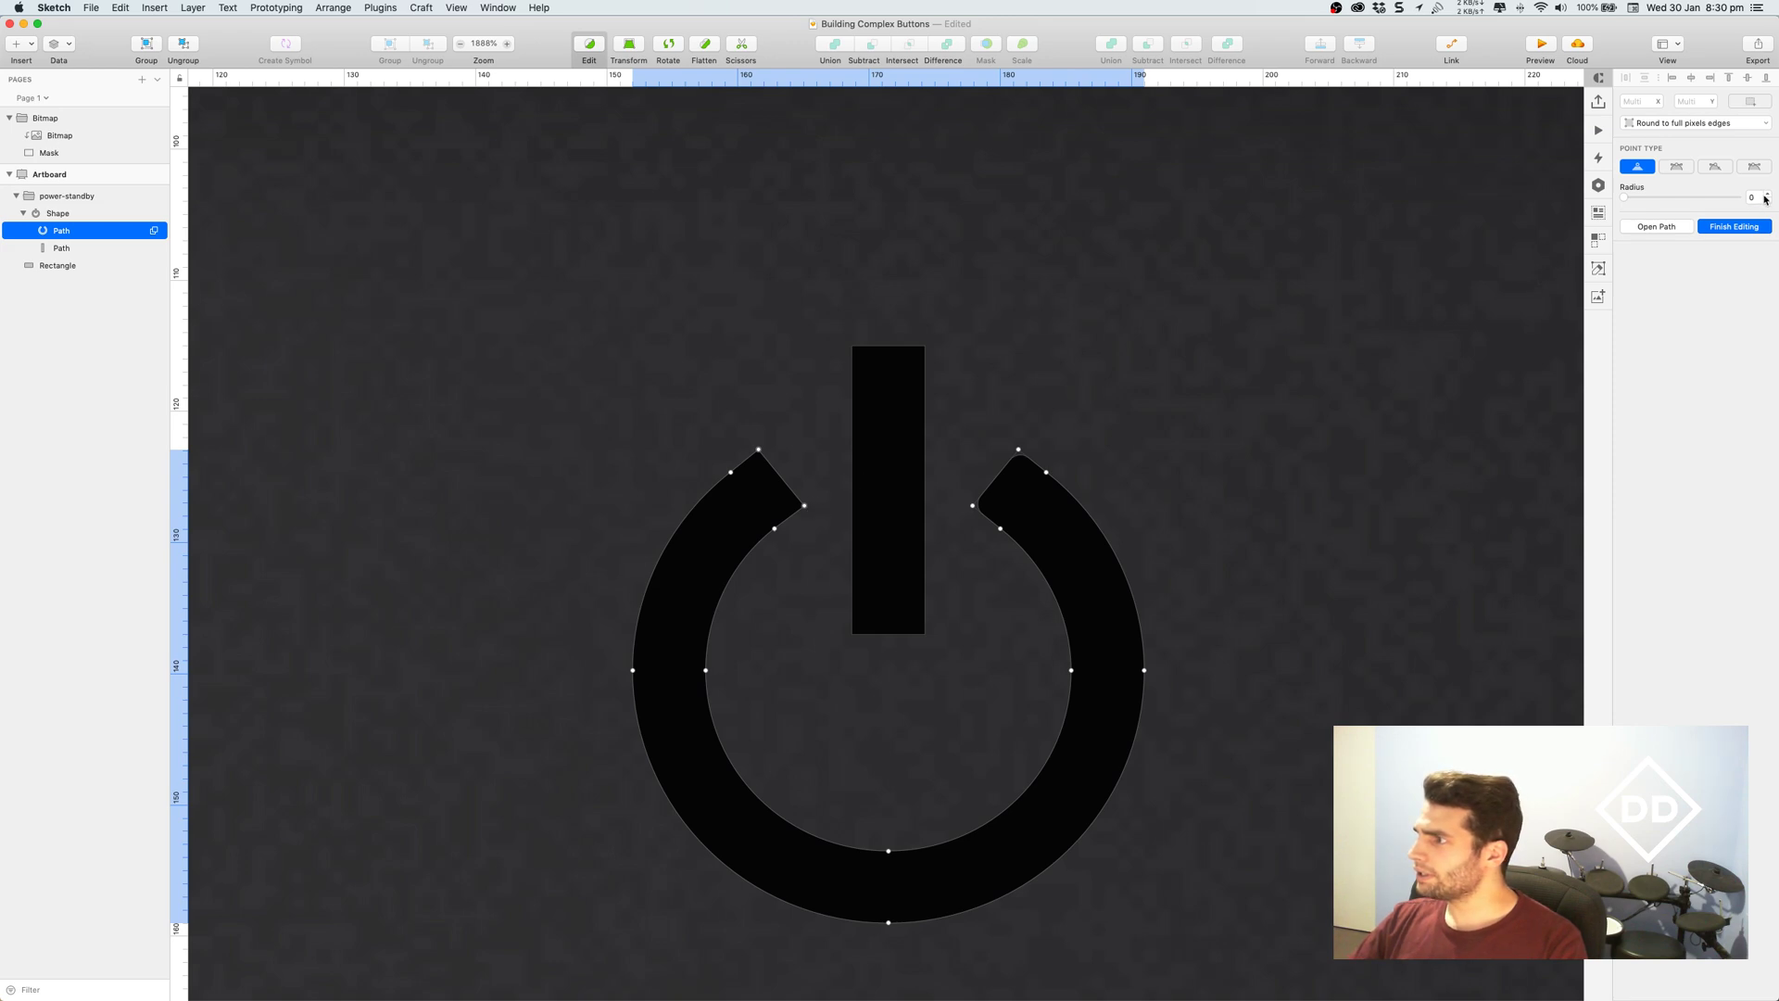
pyautogui.click(1766, 193)
pyautogui.press('Escape')
pyautogui.press('Escape')
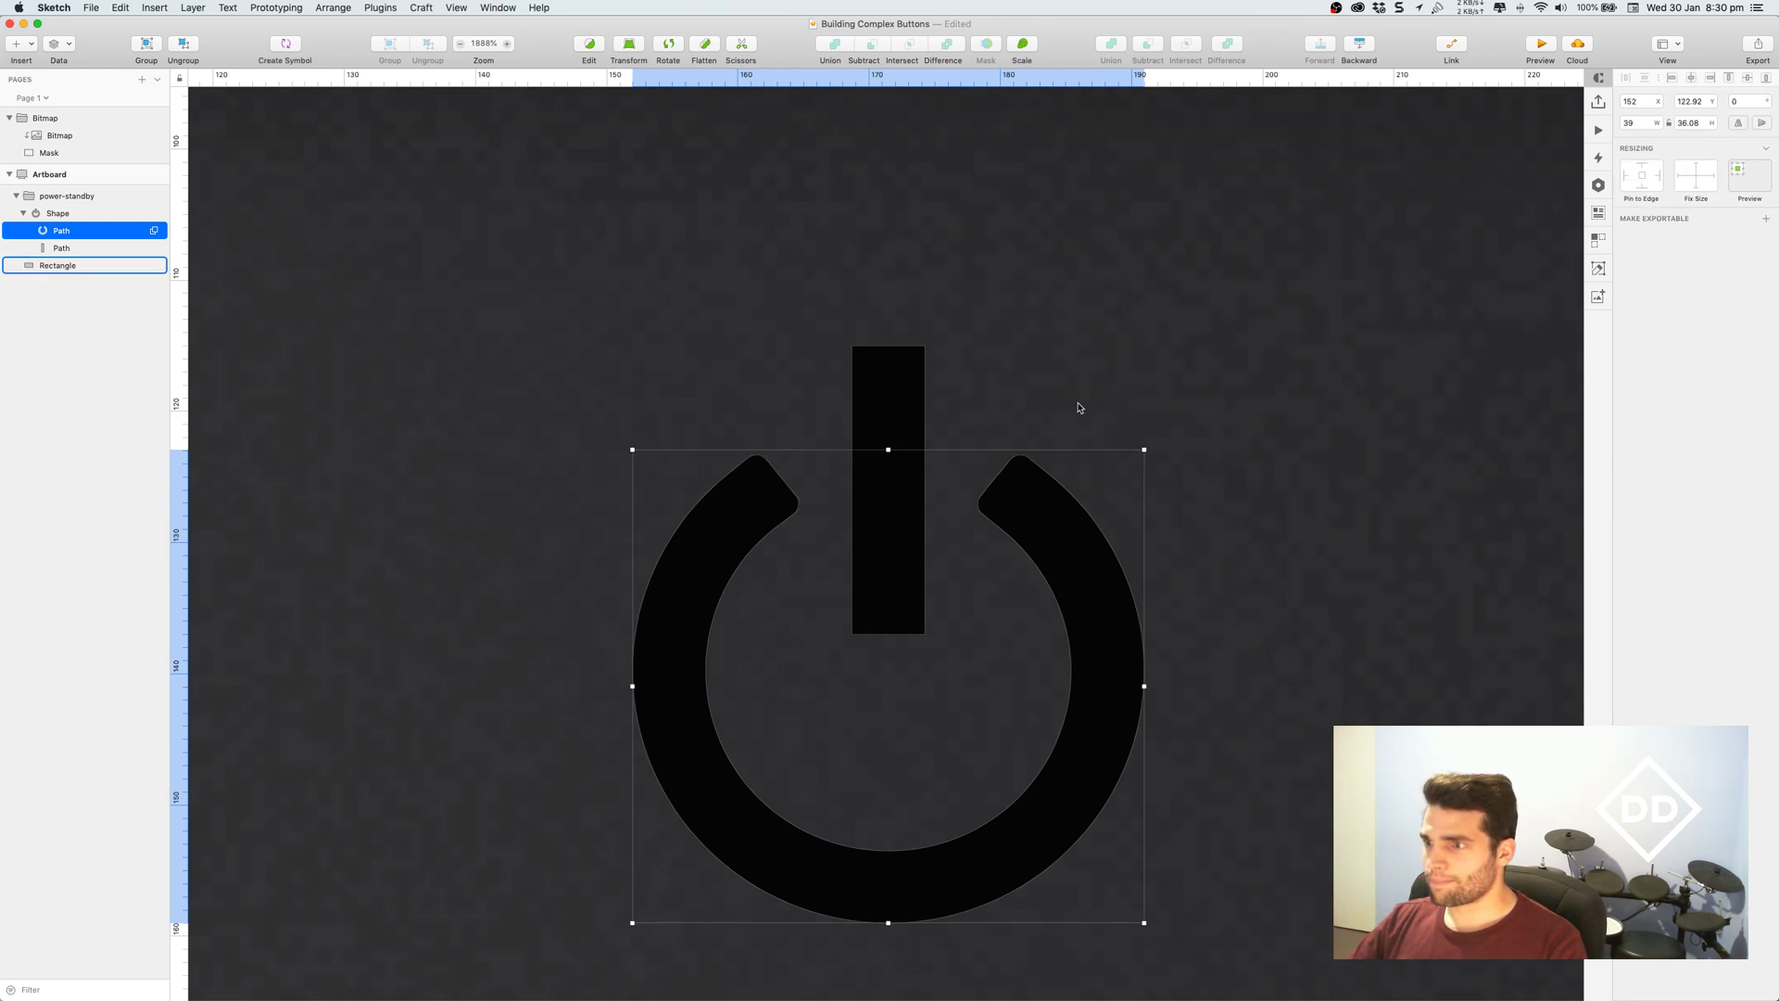
# Round all four corners of the power icon's vertical bar with a radius of 2.
pyautogui.click(888, 361)
pyautogui.doubleClick(860, 365)
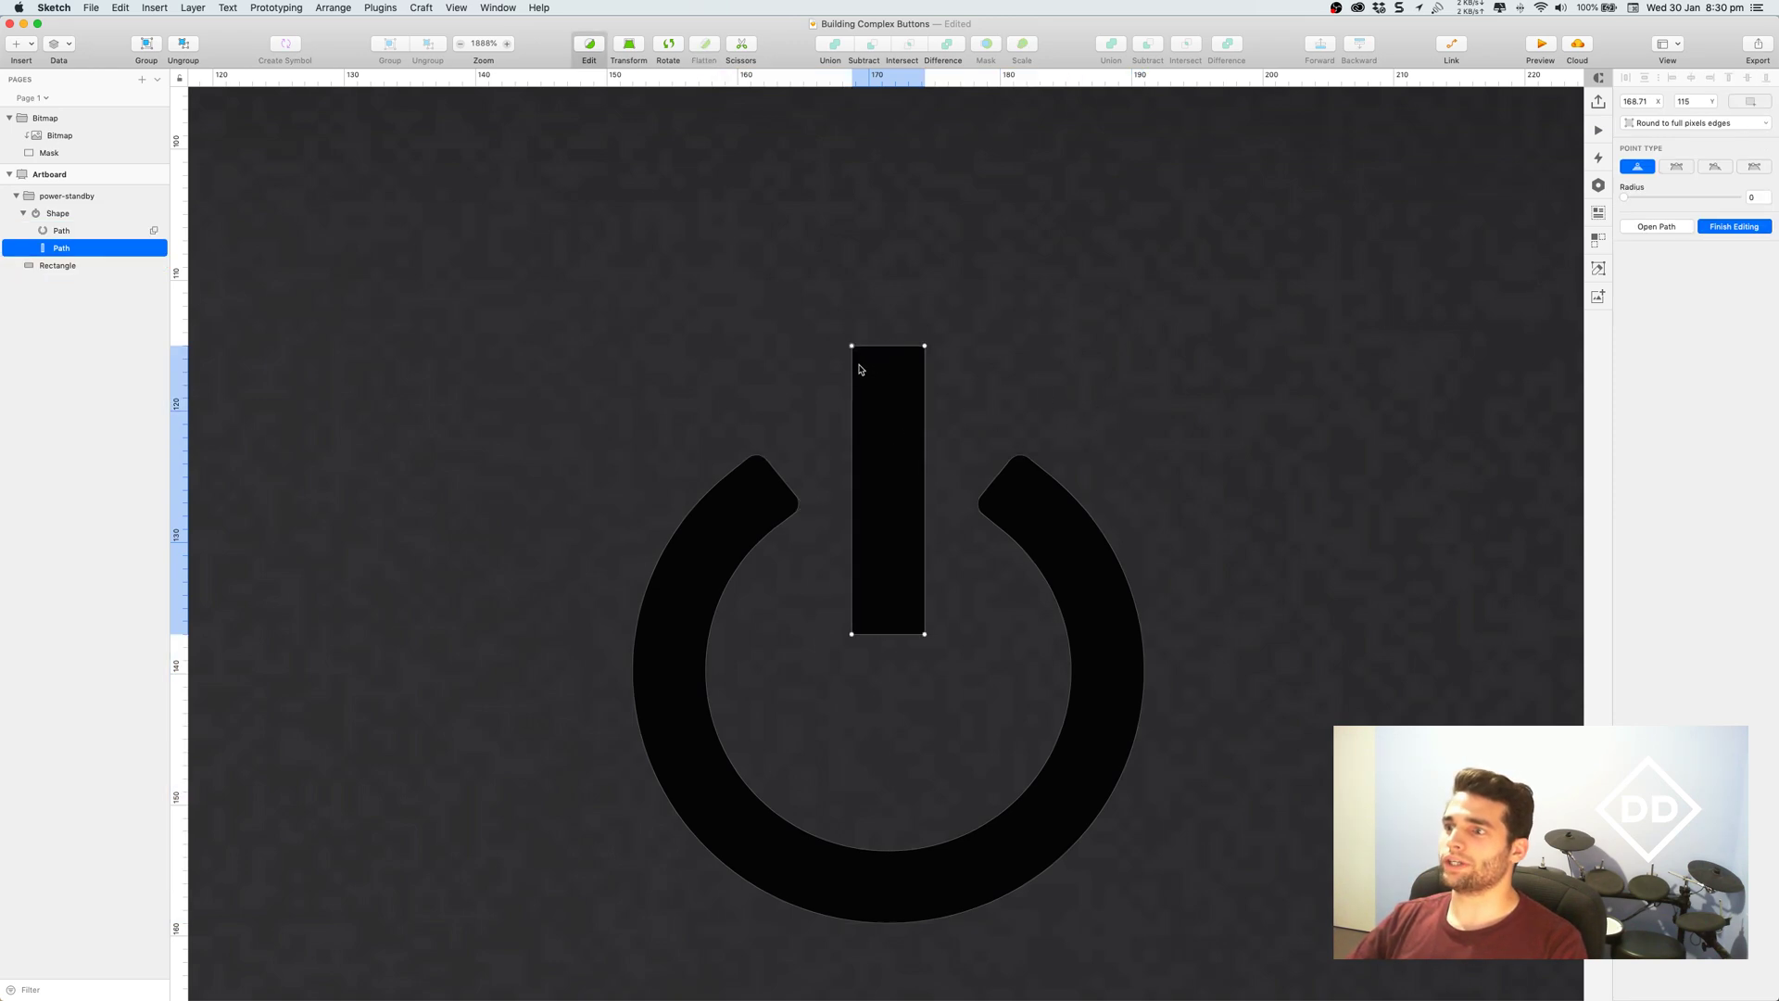
pyautogui.keyDown('shift'); pyautogui.click(925, 347); pyautogui.keyUp('shift')
pyautogui.keyDown('shift'); pyautogui.click(925, 635); pyautogui.keyUp('shift')
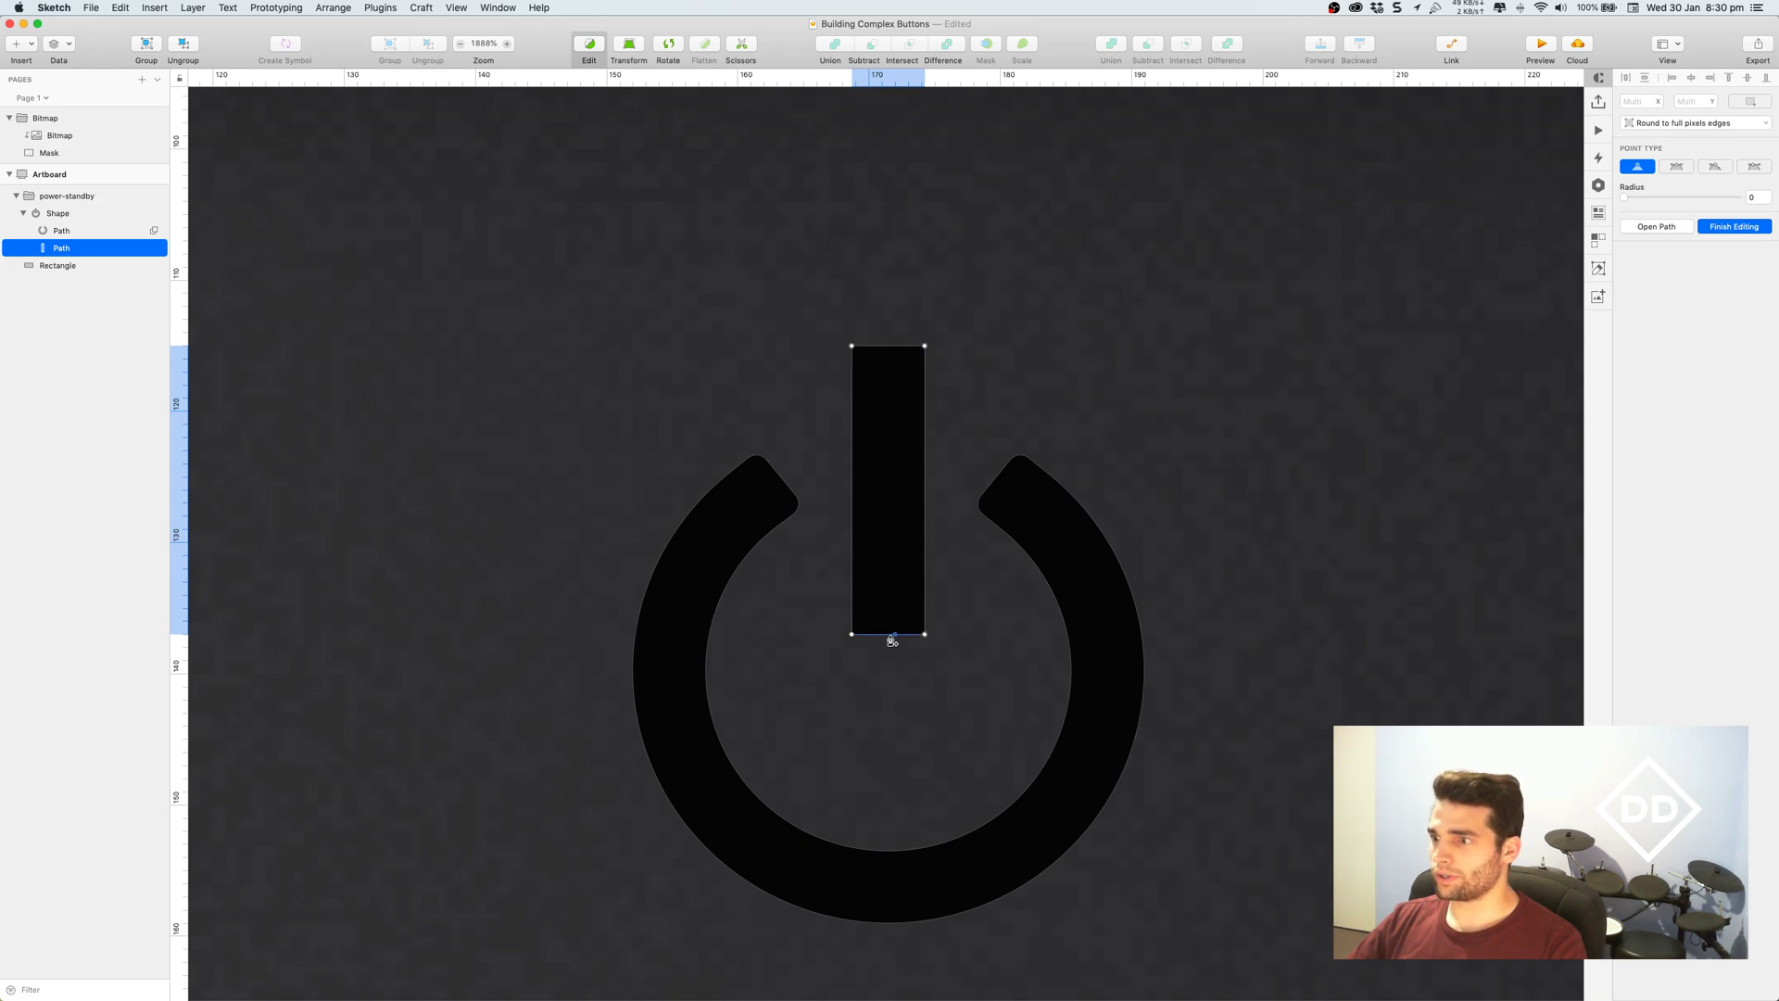
pyautogui.click(1768, 194)
pyautogui.click(1768, 195)
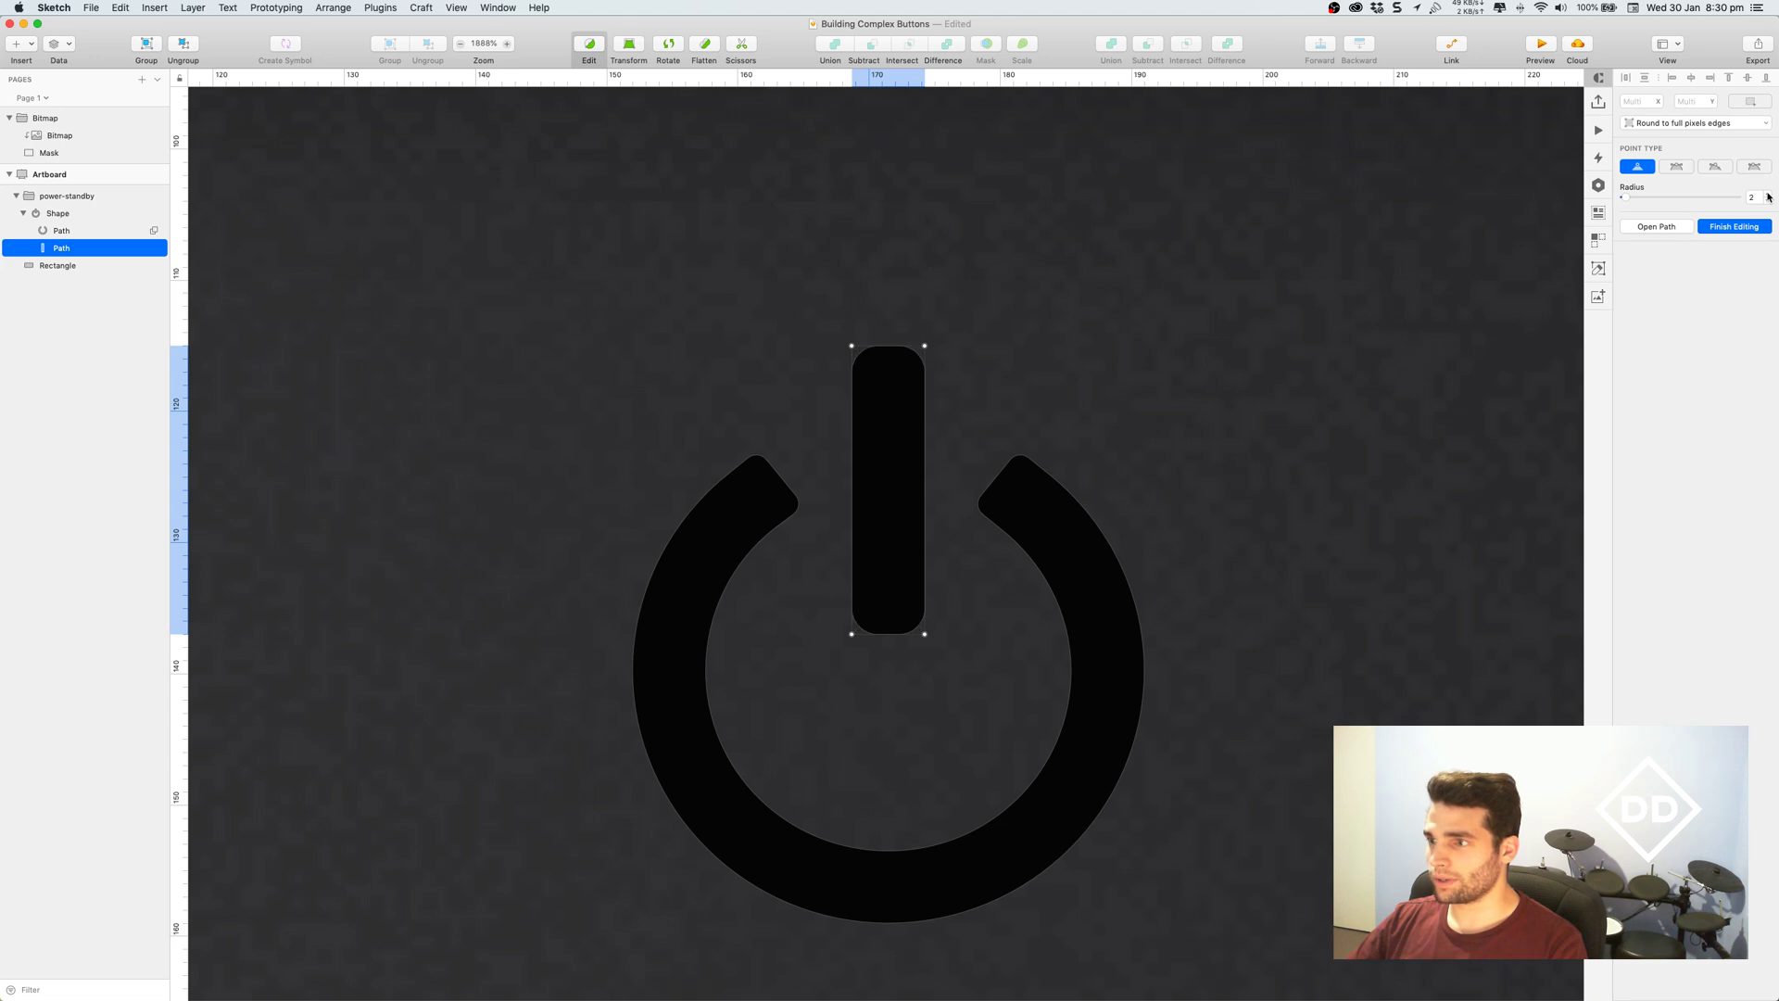
pyautogui.click(1409, 286)
# Fill the power icon's shape with the light grey BABABB sampled from the icon in the reference image.
pyautogui.scroll(-5, 1366, 408)
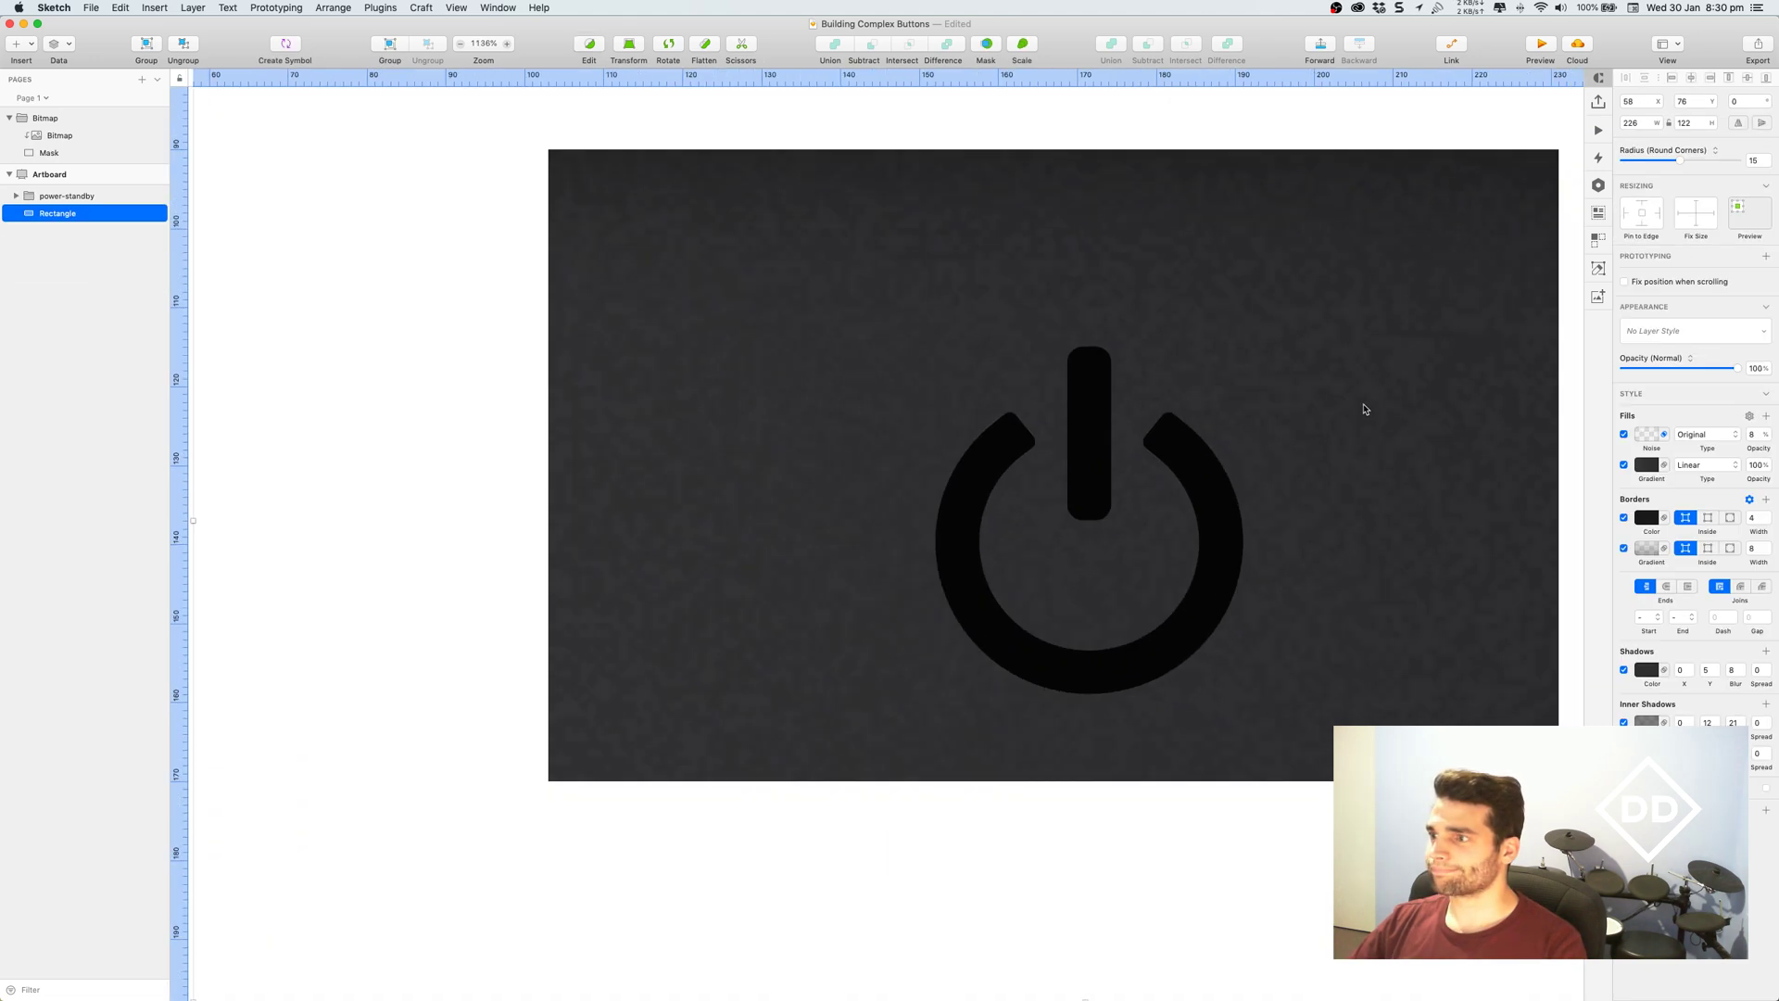
pyautogui.scroll(-6, 1370, 414)
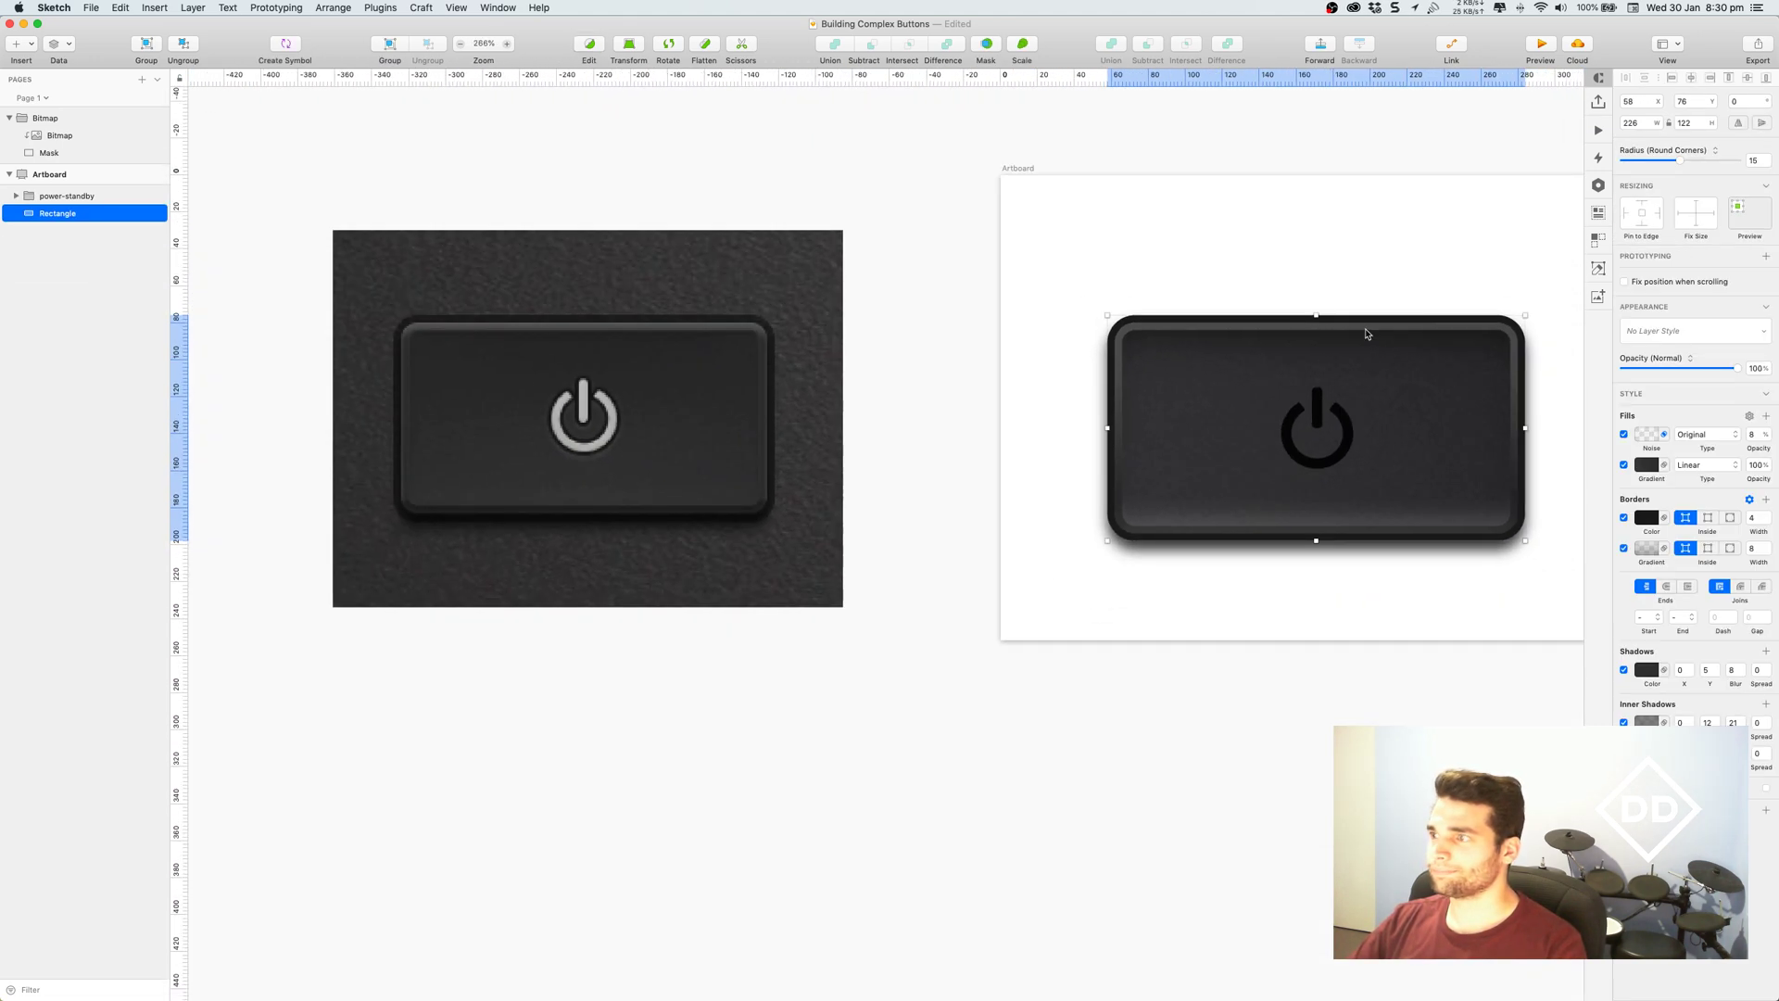
pyautogui.moveTo(1382, 225); pyautogui.dragTo(1322, 236)
pyautogui.doubleClick(1279, 417)
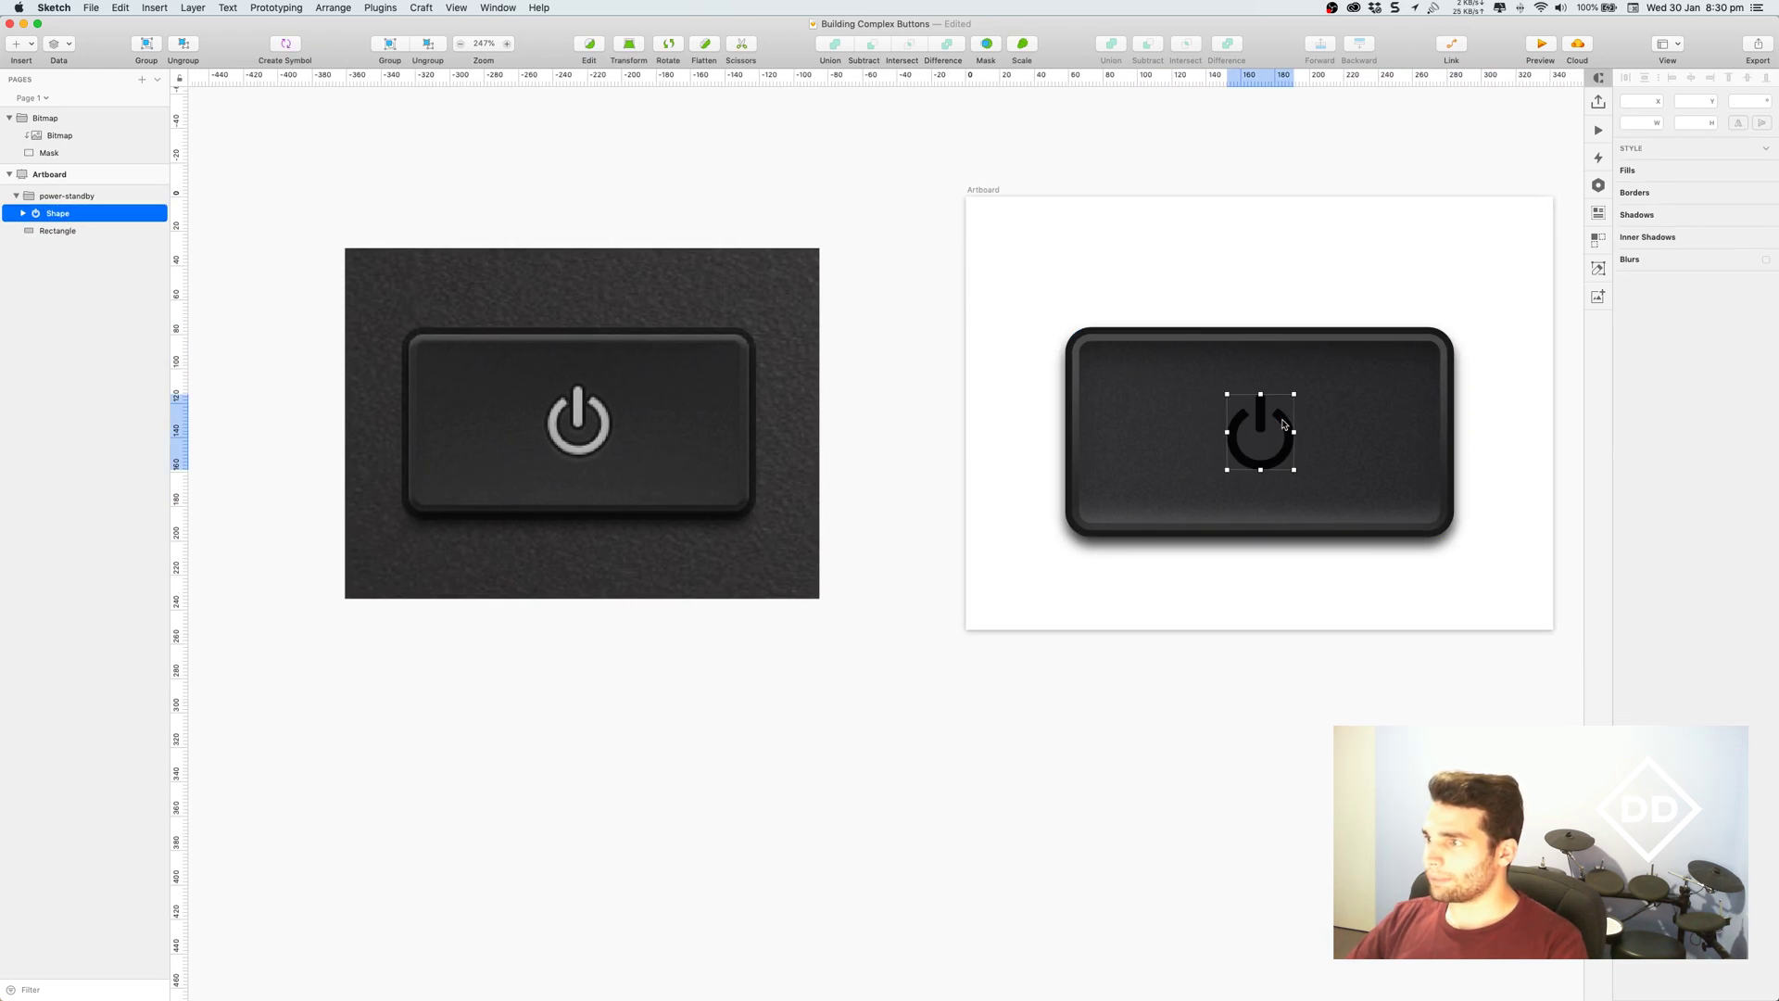
pyautogui.click(1647, 398)
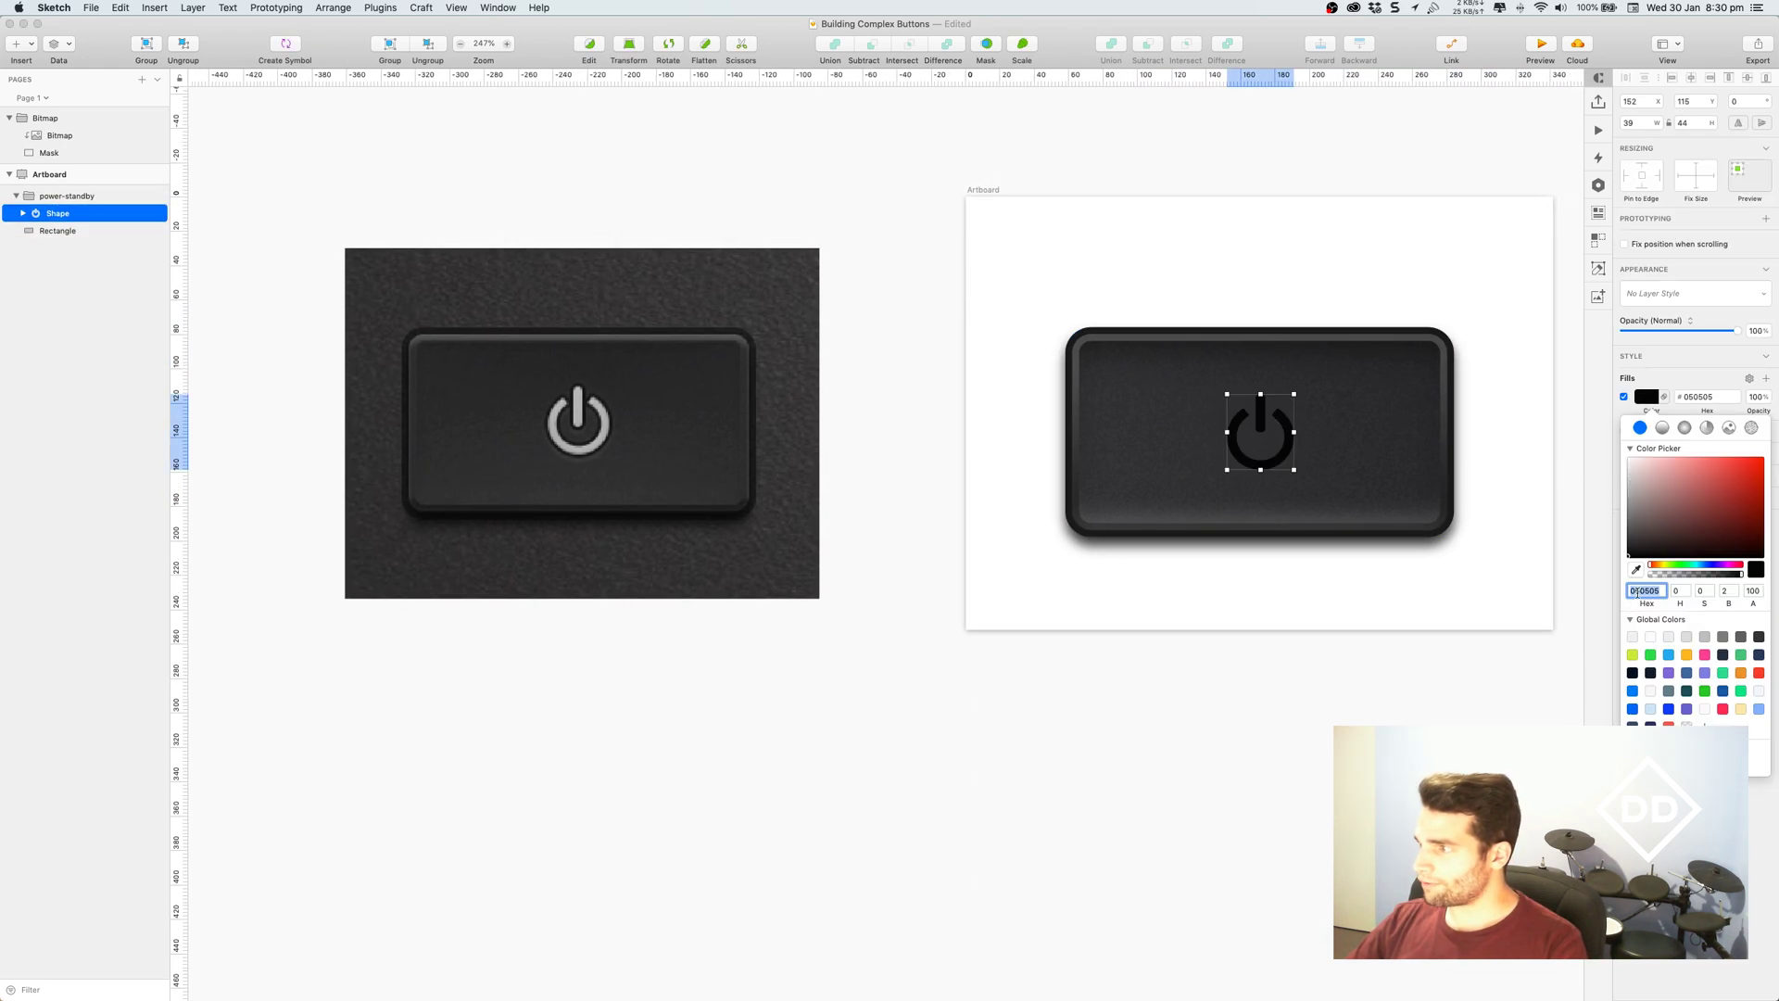
pyautogui.click(1636, 569)
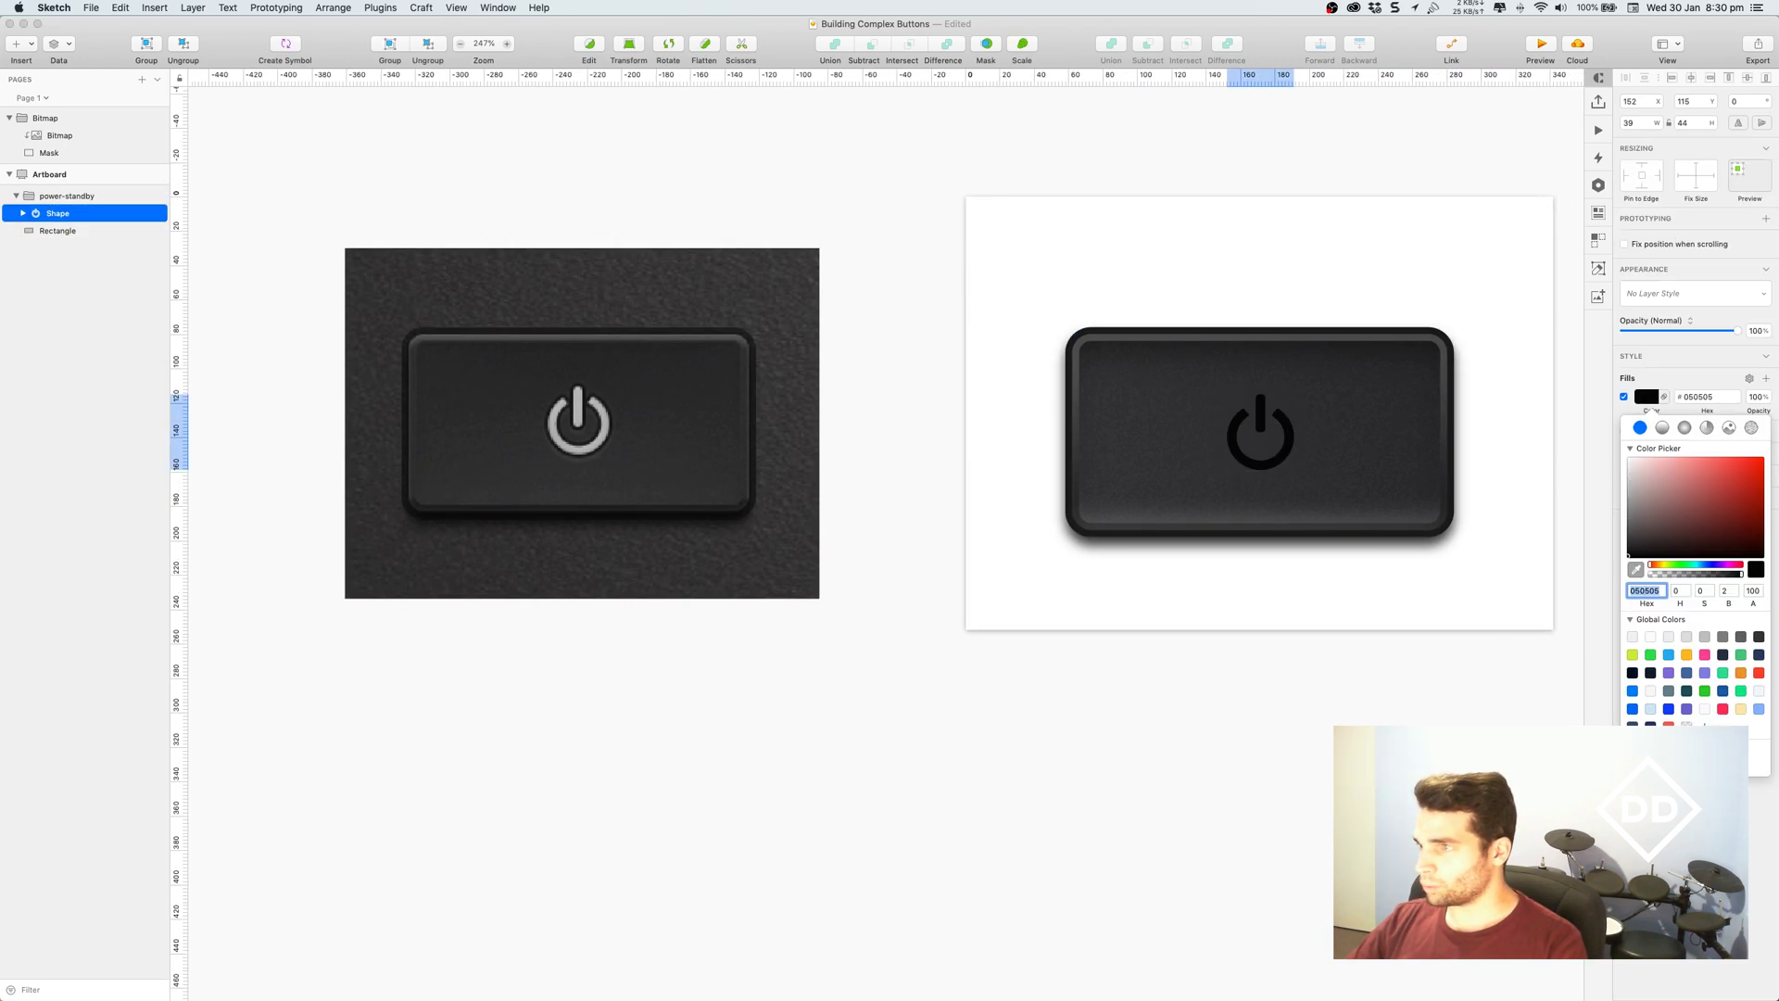
pyautogui.click(603, 413)
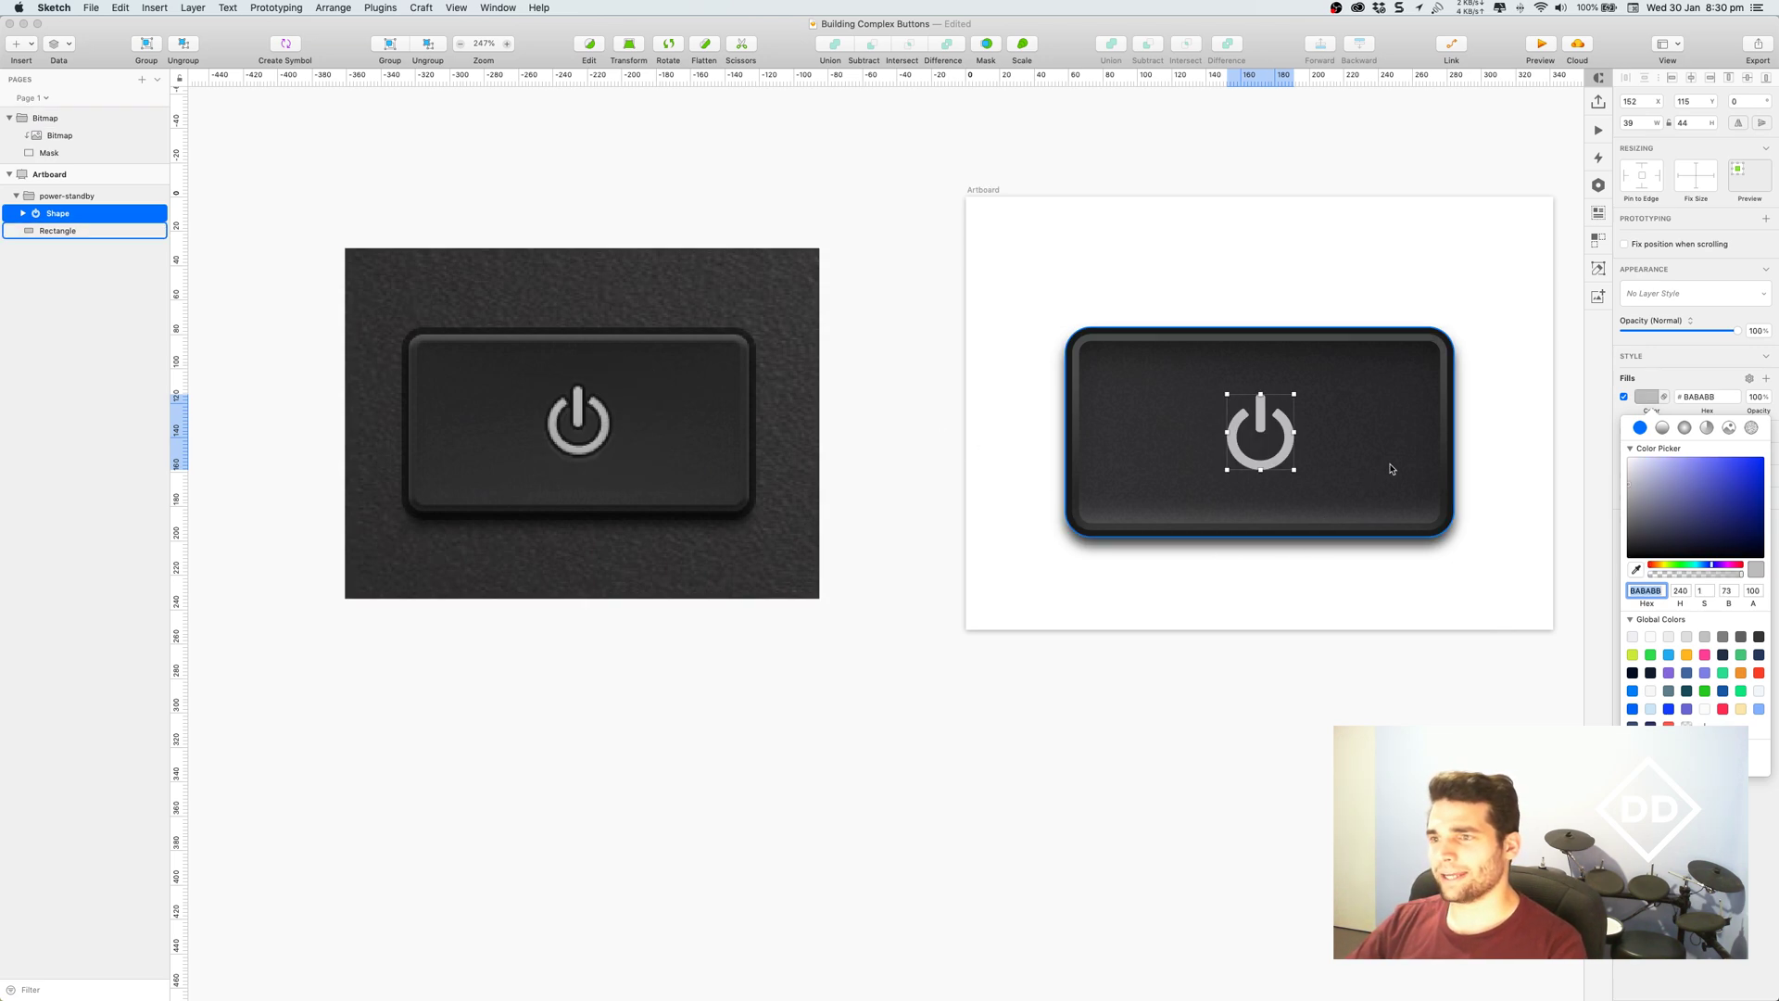
pyautogui.click(1629, 409)
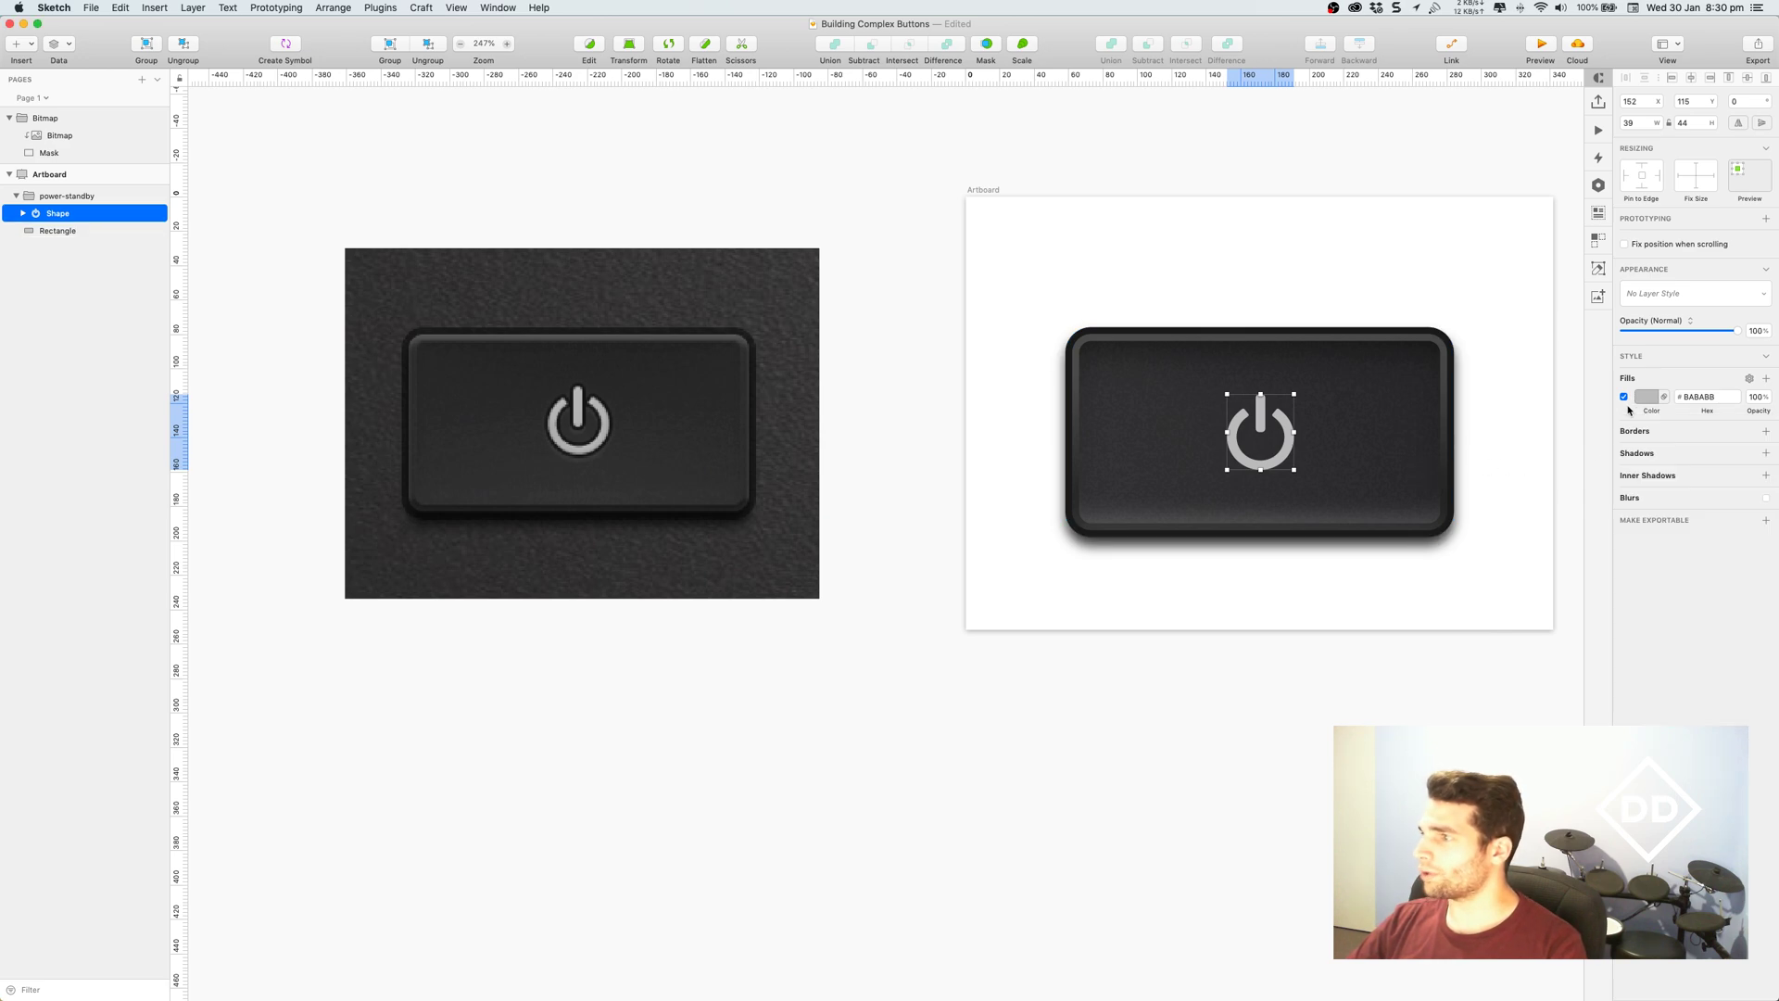
# Add a border to the power icon in the dark colour 1A1A1A sampled from the button's outer edge.
pyautogui.click(1635, 434)
pyautogui.click(1646, 447)
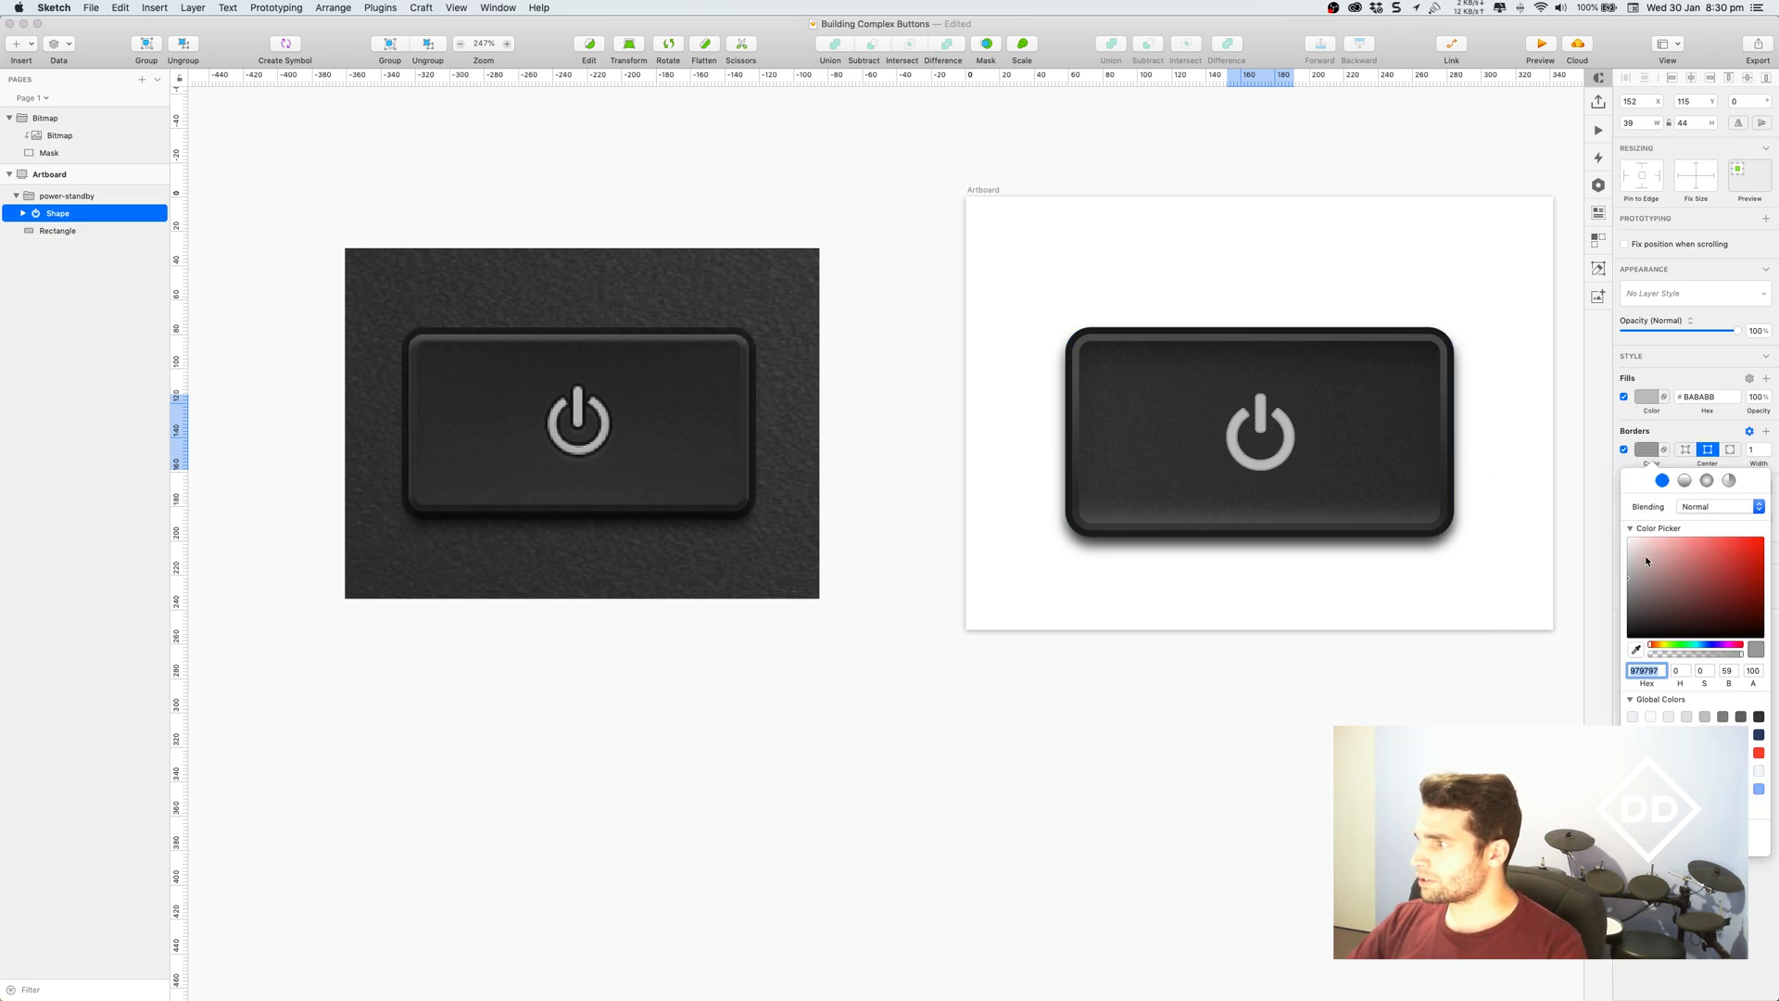
pyautogui.moveTo(1646, 560); pyautogui.dragTo(1628, 615)
pyautogui.click(1635, 649)
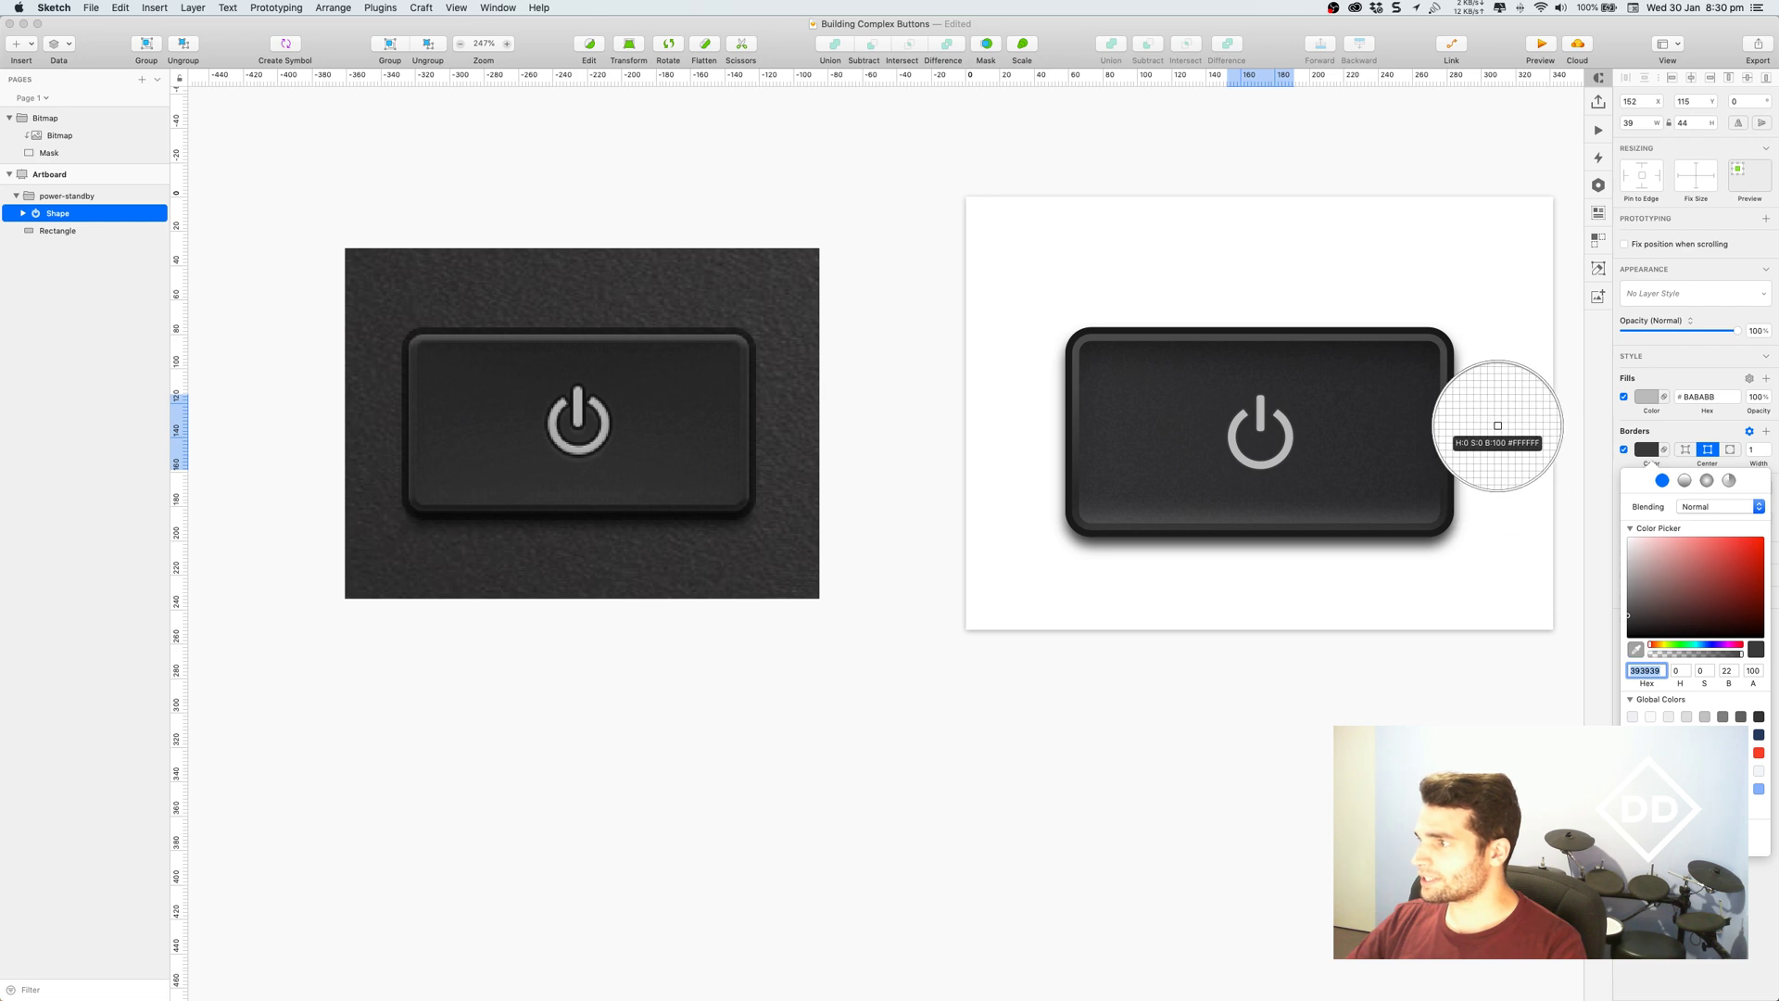
pyautogui.click(1451, 370)
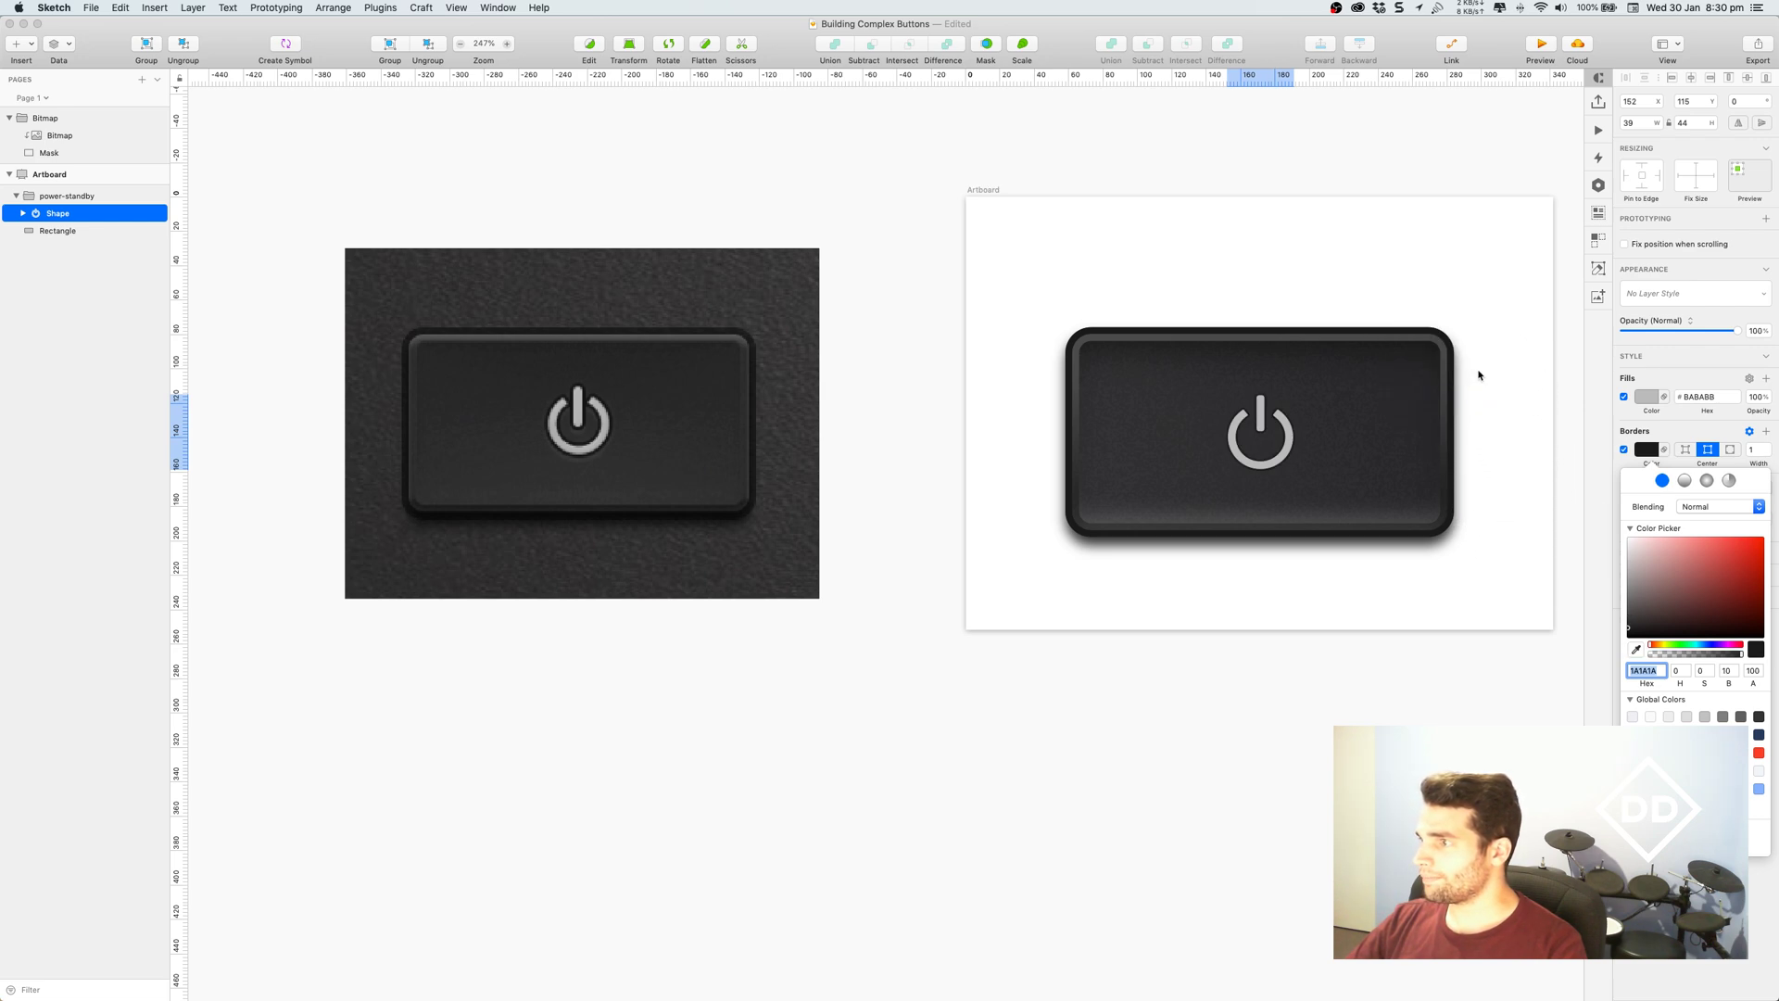
# Set the power icon's border to 75% colour opacity and a width of 1.5.
pyautogui.click(1766, 445)
pyautogui.click(1767, 453)
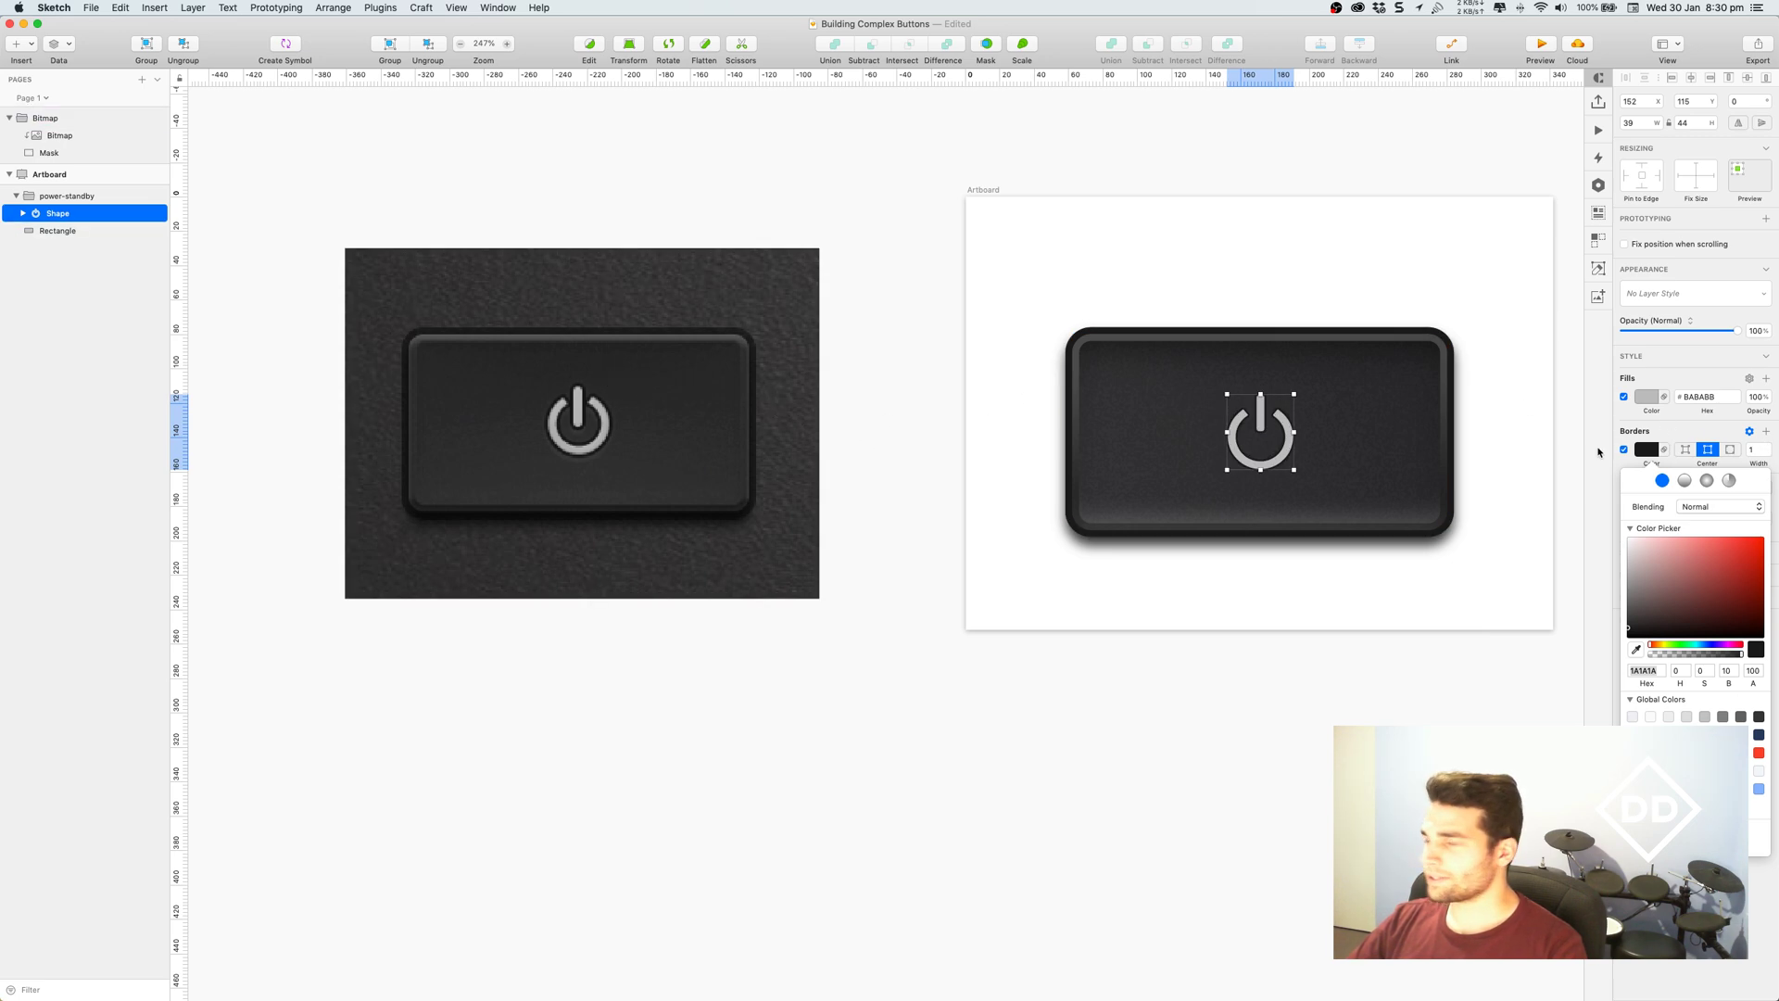
pyautogui.click(1765, 447)
pyautogui.moveTo(1732, 656); pyautogui.dragTo(1720, 656)
pyautogui.click(1751, 449)
pyautogui.write('1.5')
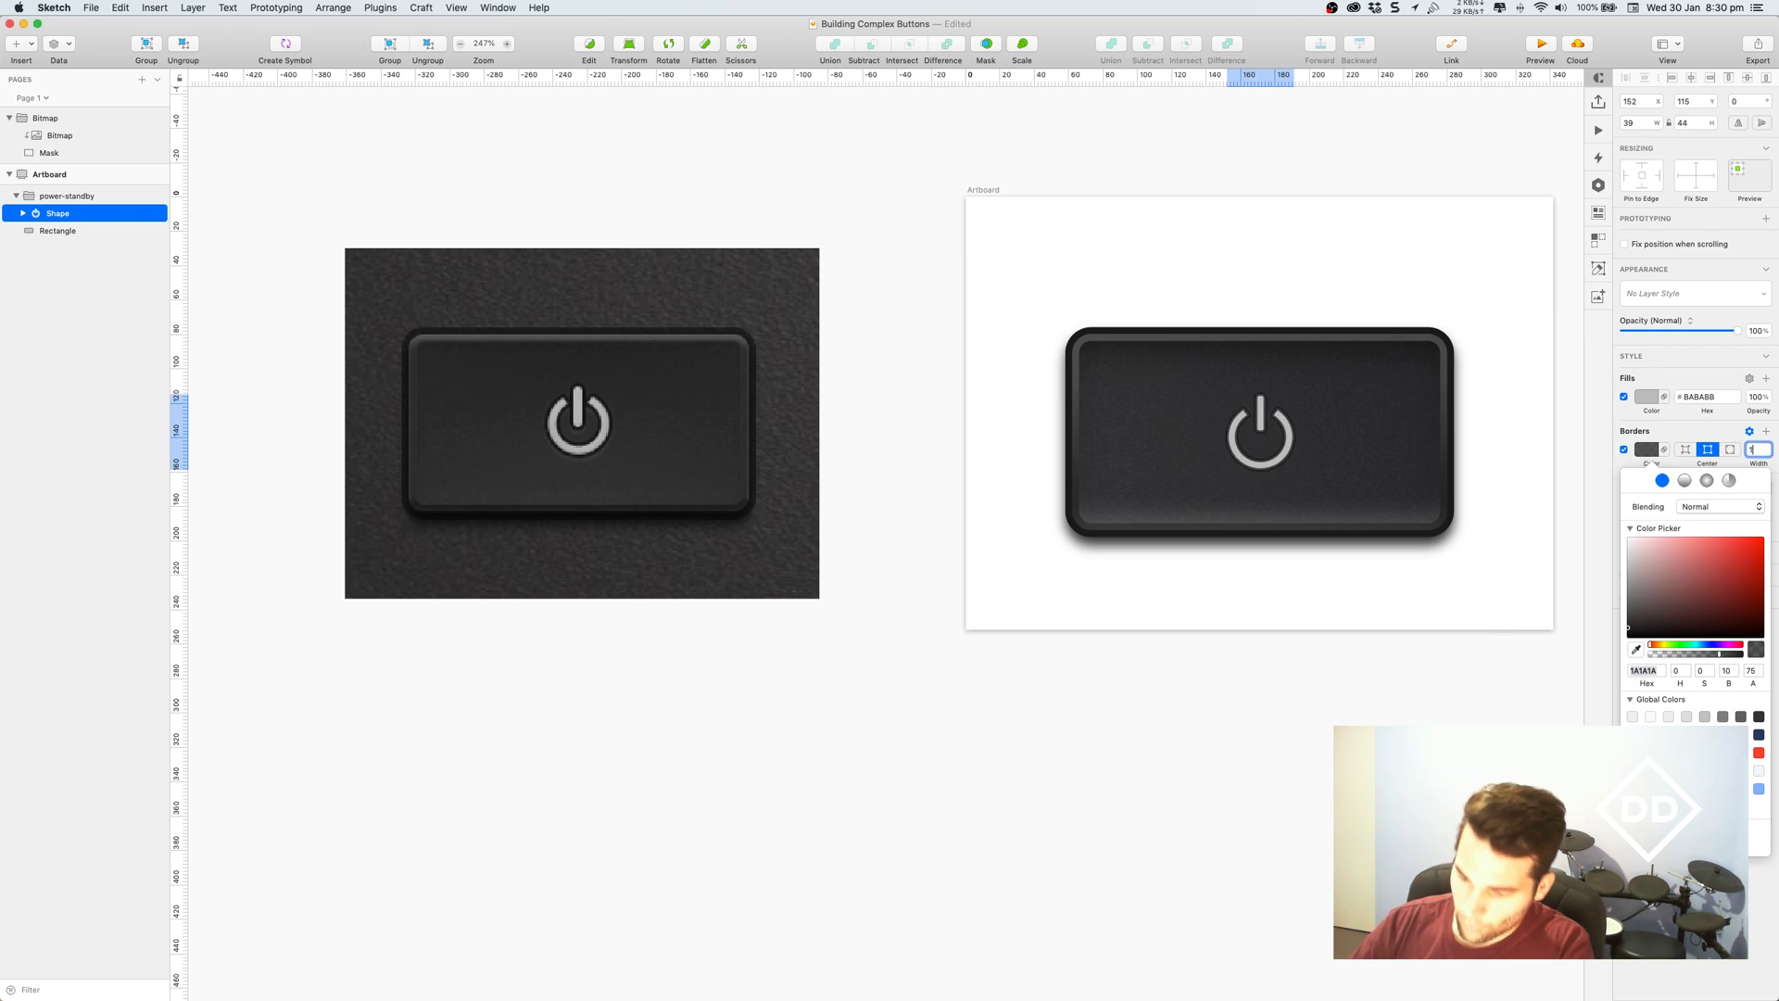
pyautogui.press('Return')
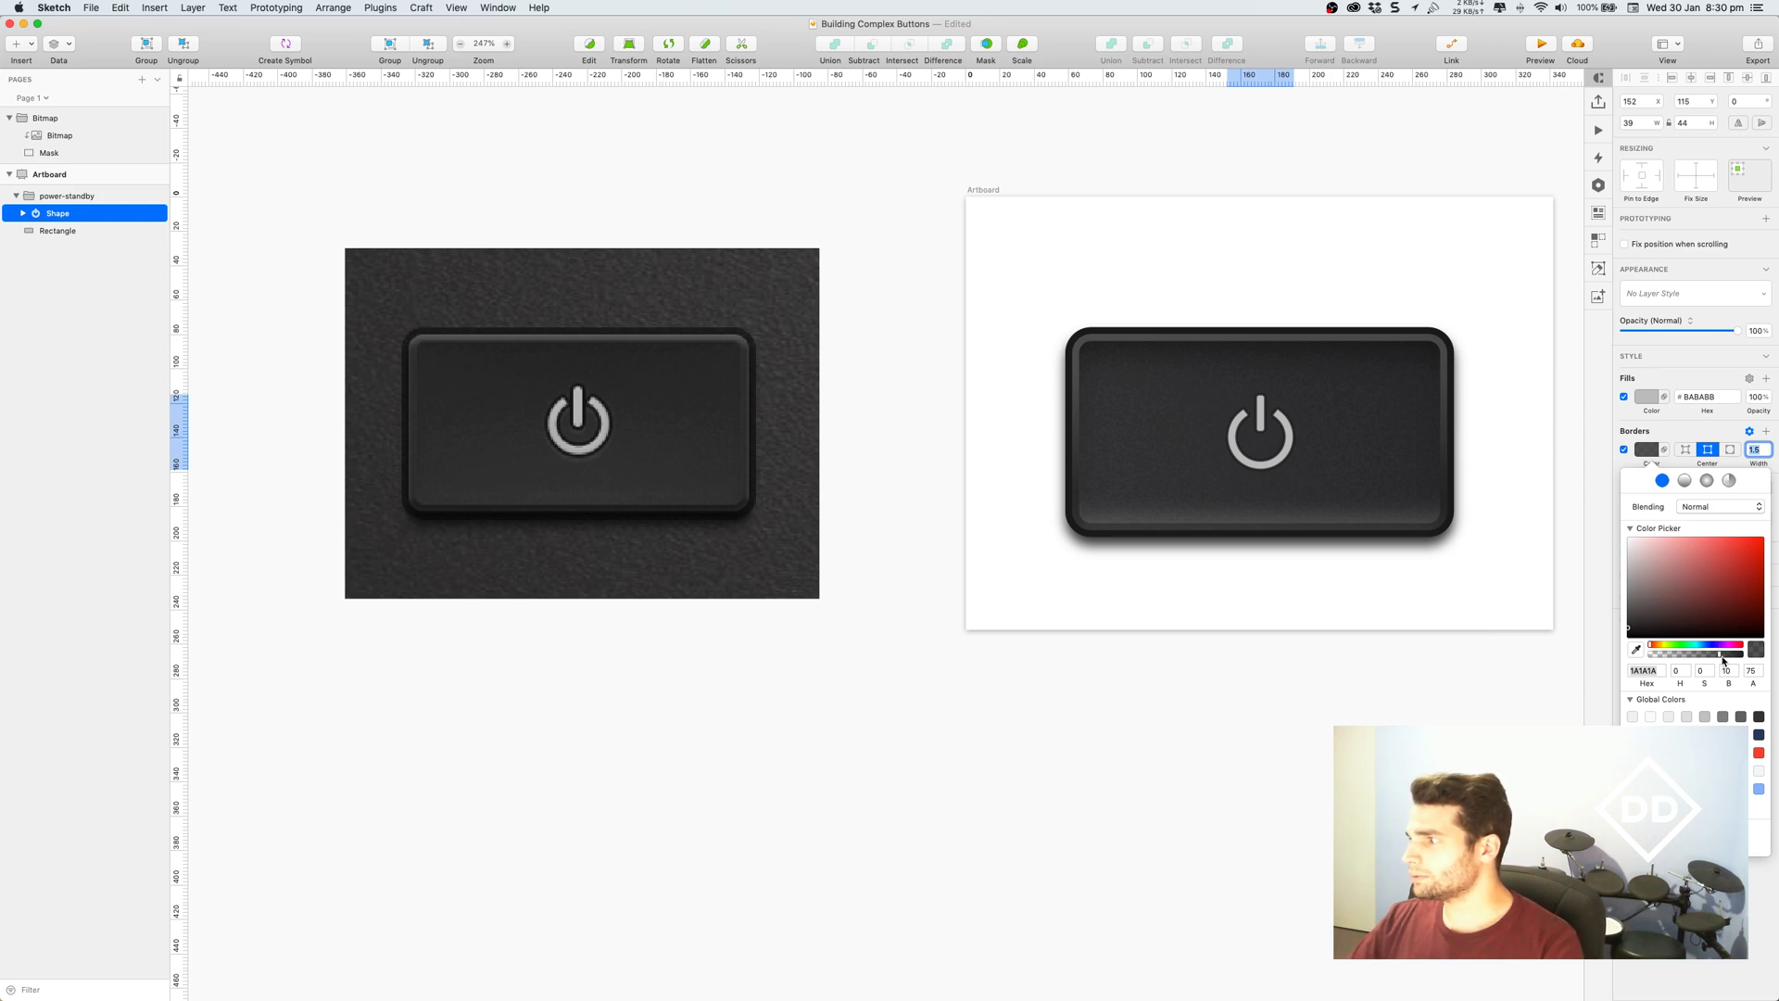
pyautogui.moveTo(1721, 658); pyautogui.dragTo(1717, 658)
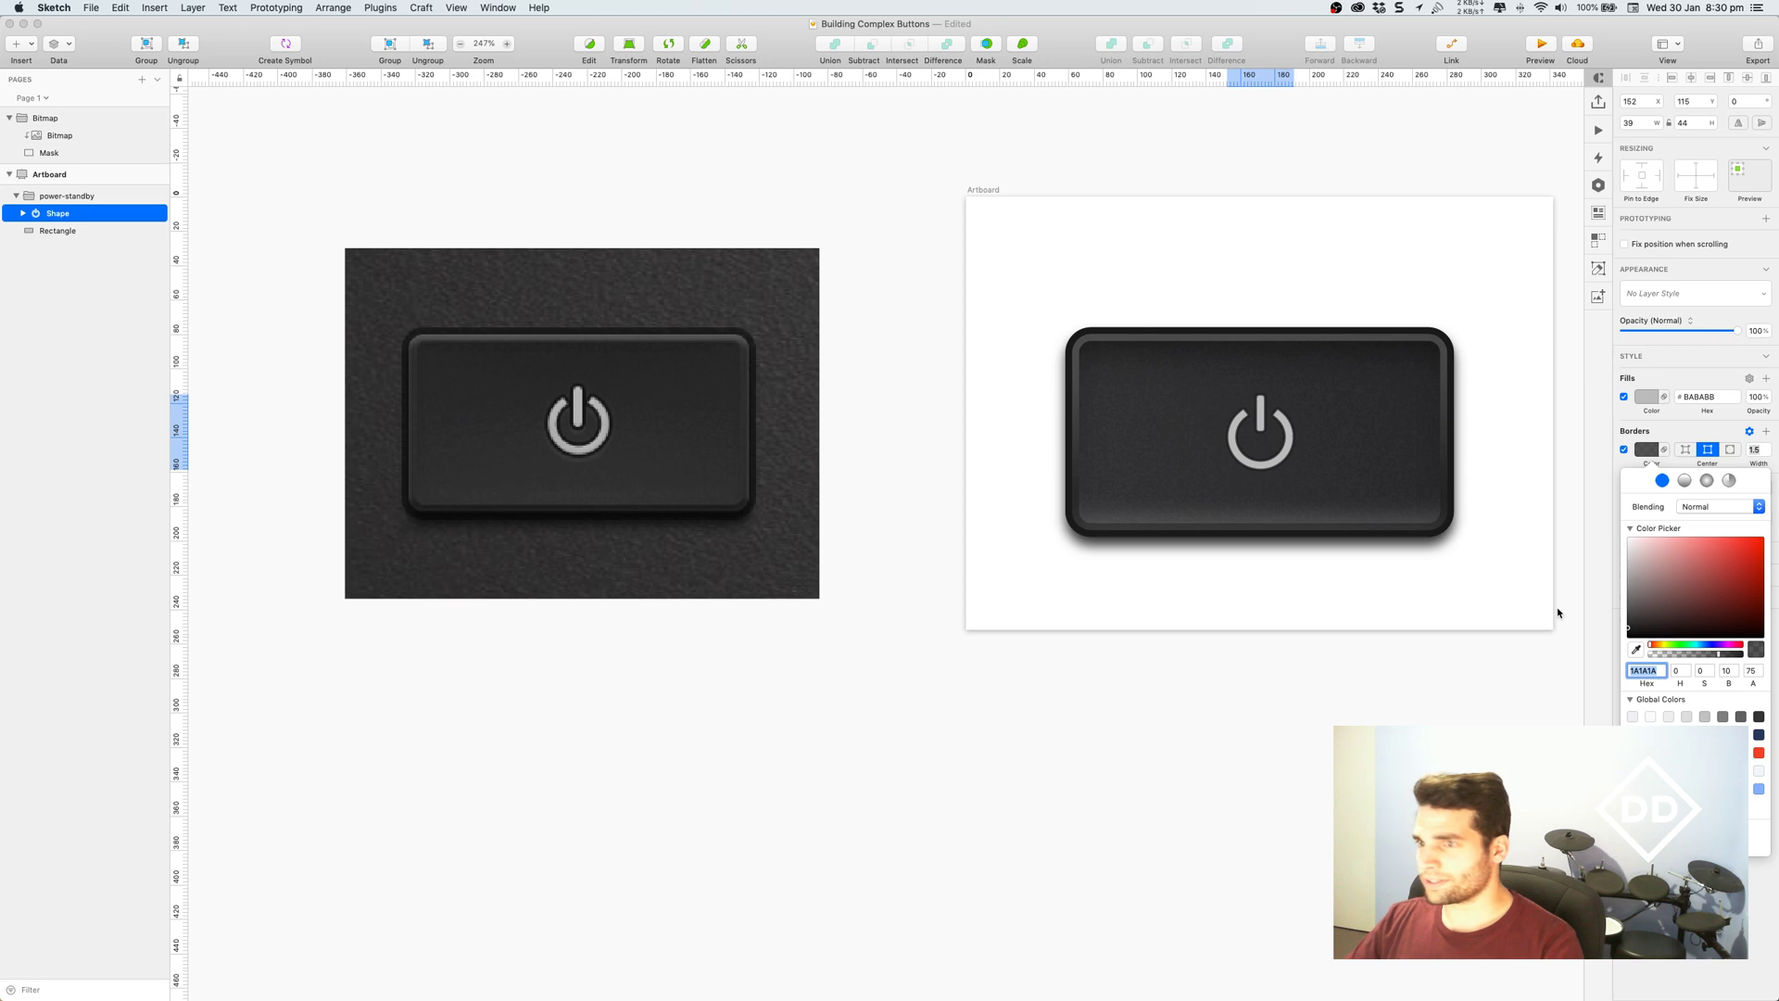
pyautogui.click(1399, 679)
pyautogui.click(1426, 683)
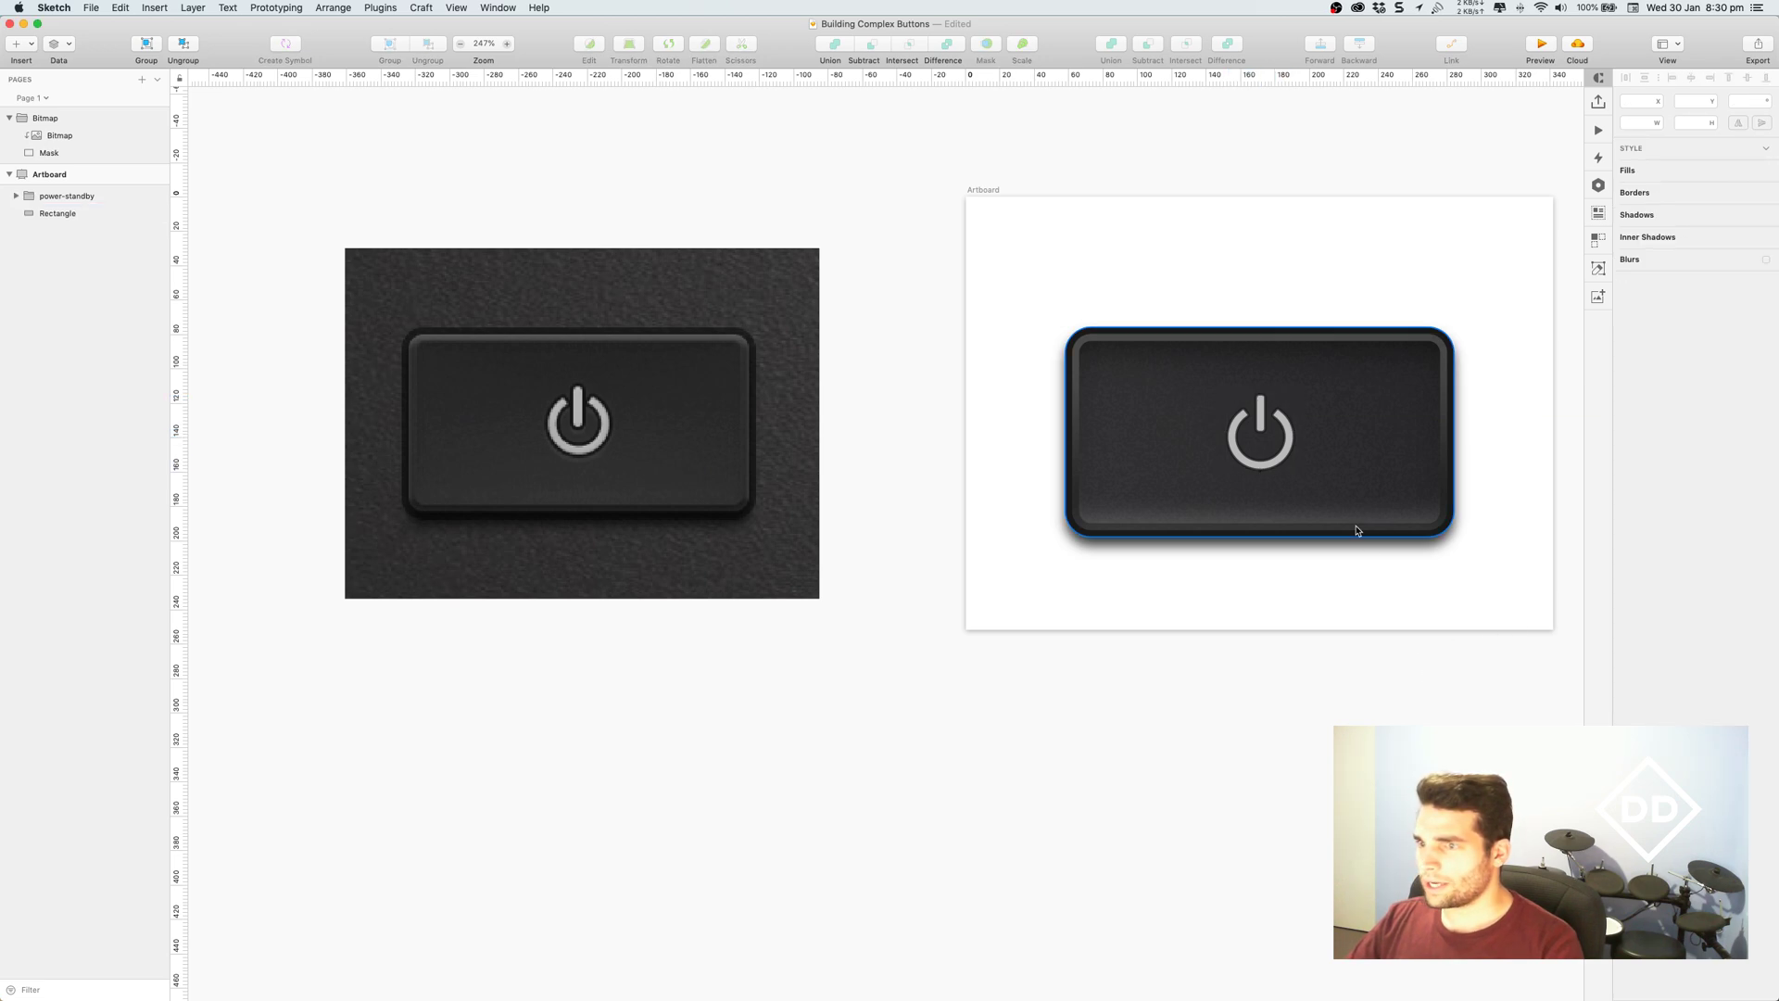
# Add a drop shadow to the power icon with Y offset 2 and blur 4, and make its semi-transparent colour denser.
pyautogui.click(1291, 450)
pyautogui.click(1668, 556)
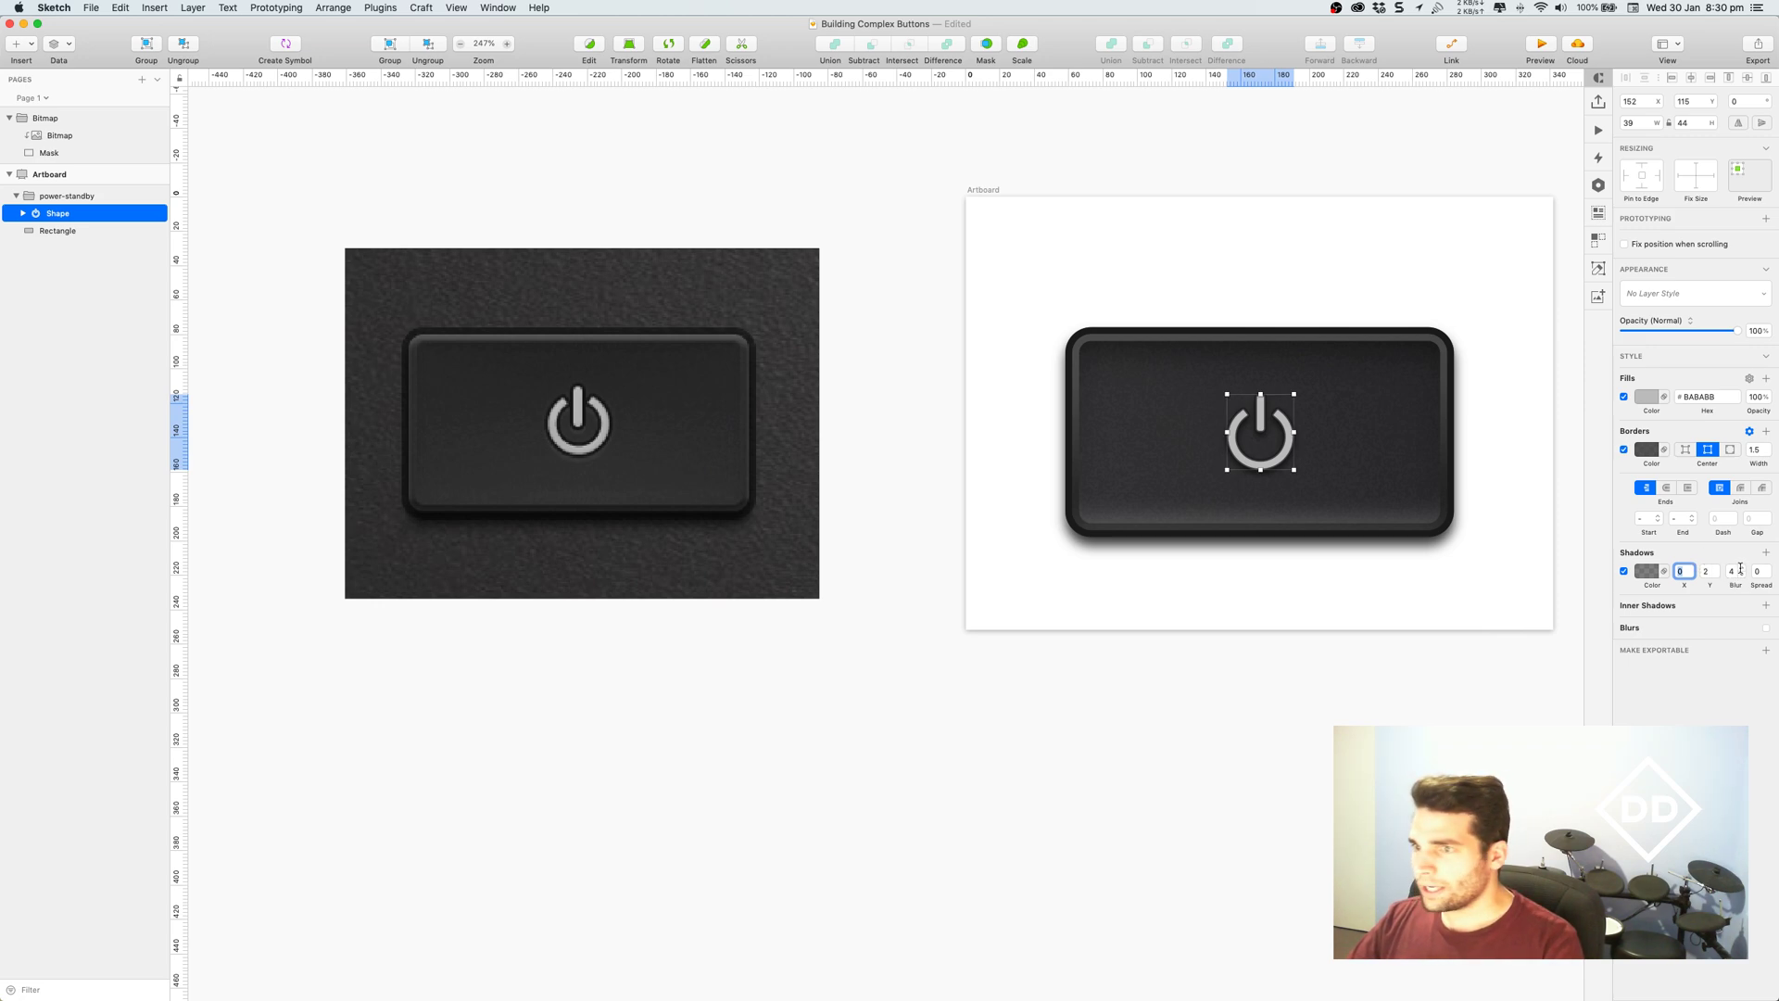
pyautogui.click(1647, 572)
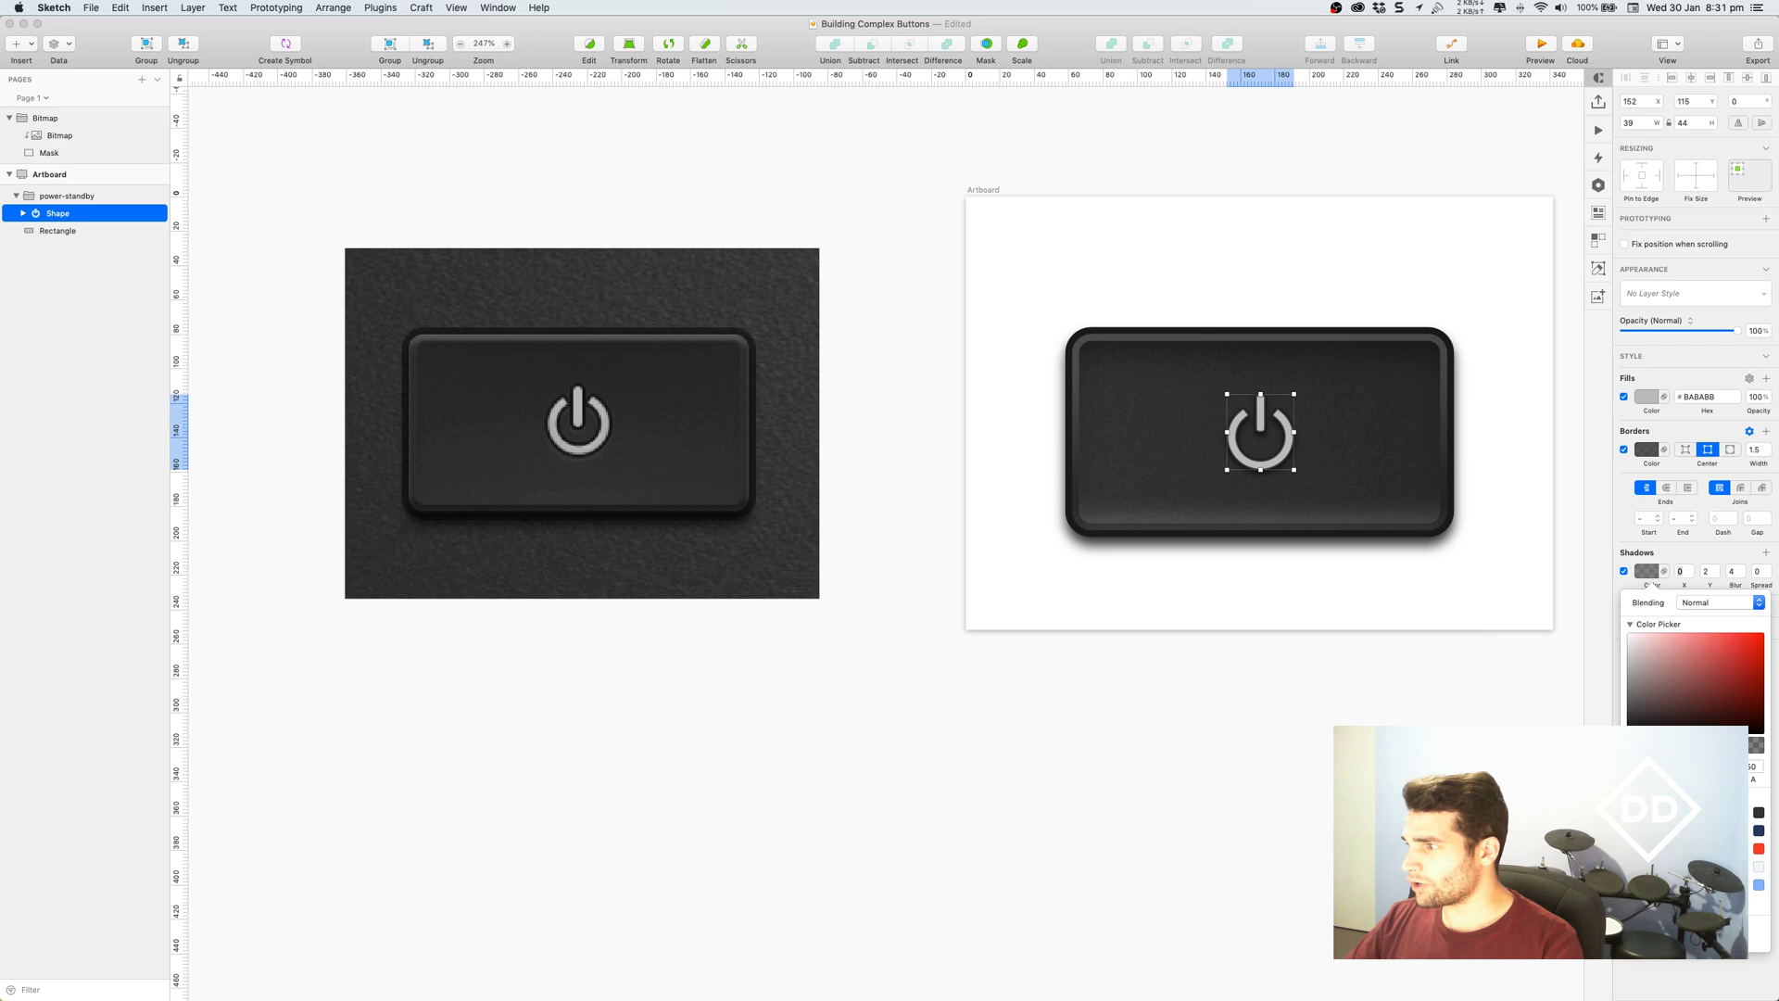
pyautogui.moveTo(1697, 751); pyautogui.dragTo(1675, 750)
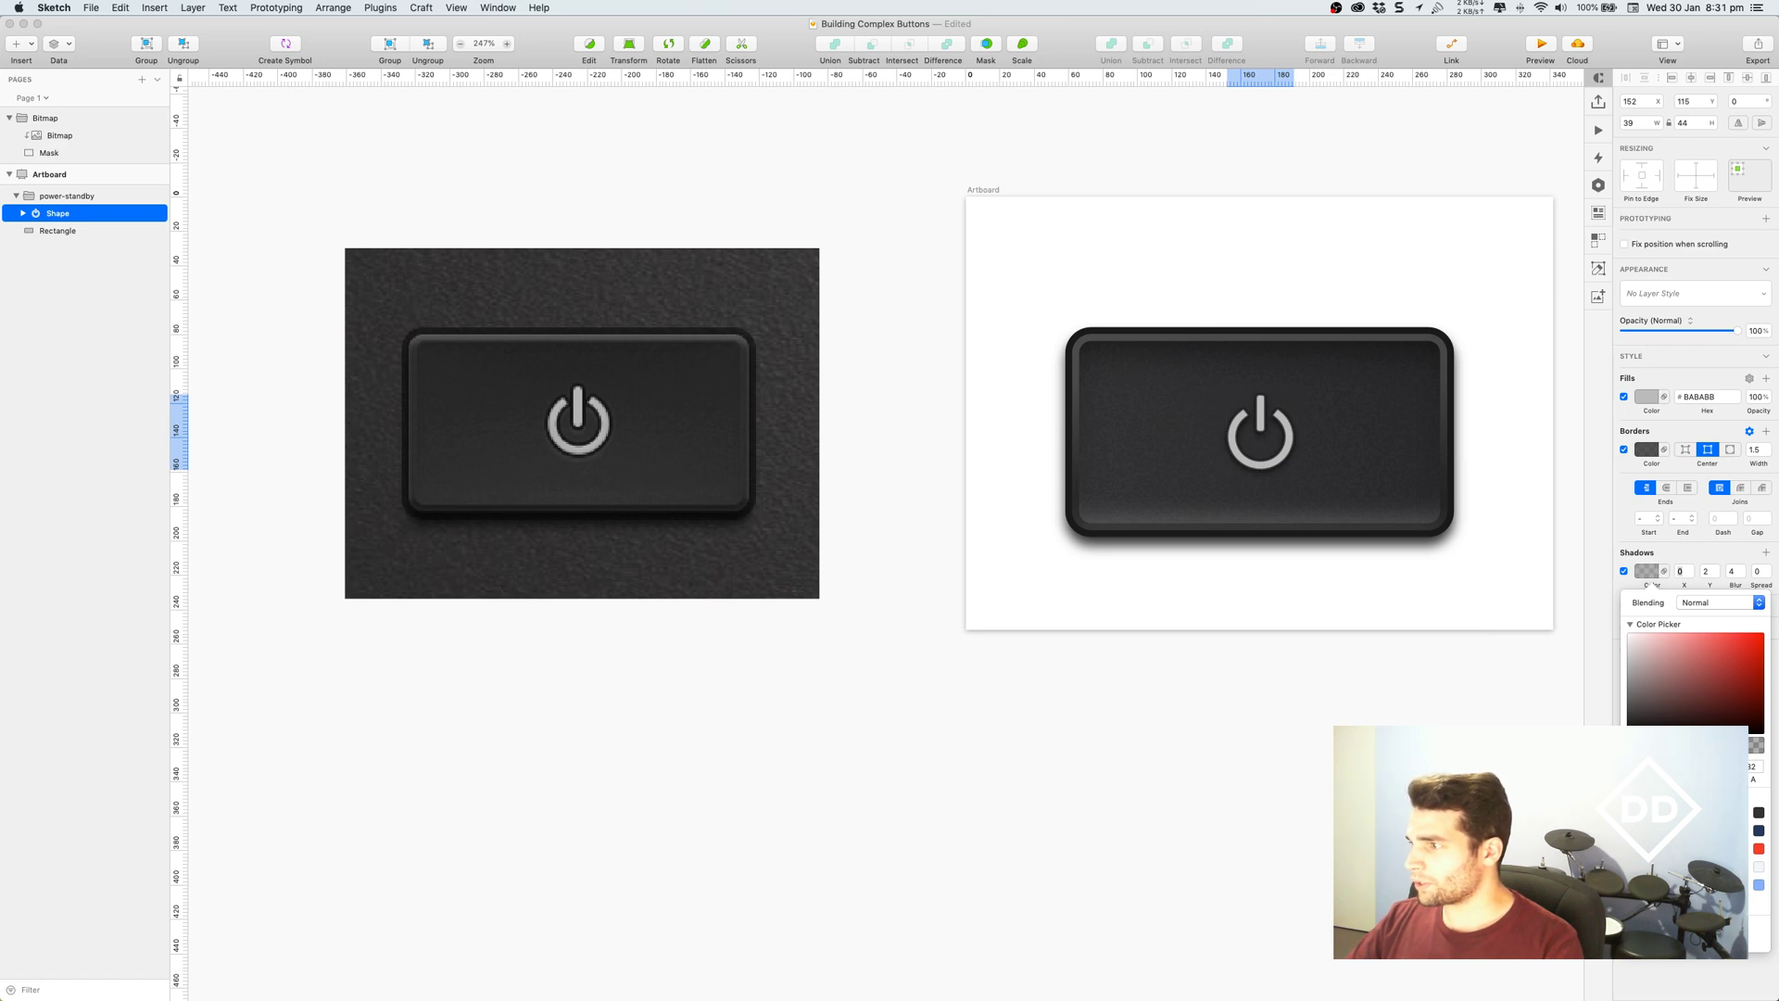
pyautogui.click(1709, 572)
pyautogui.write('1')
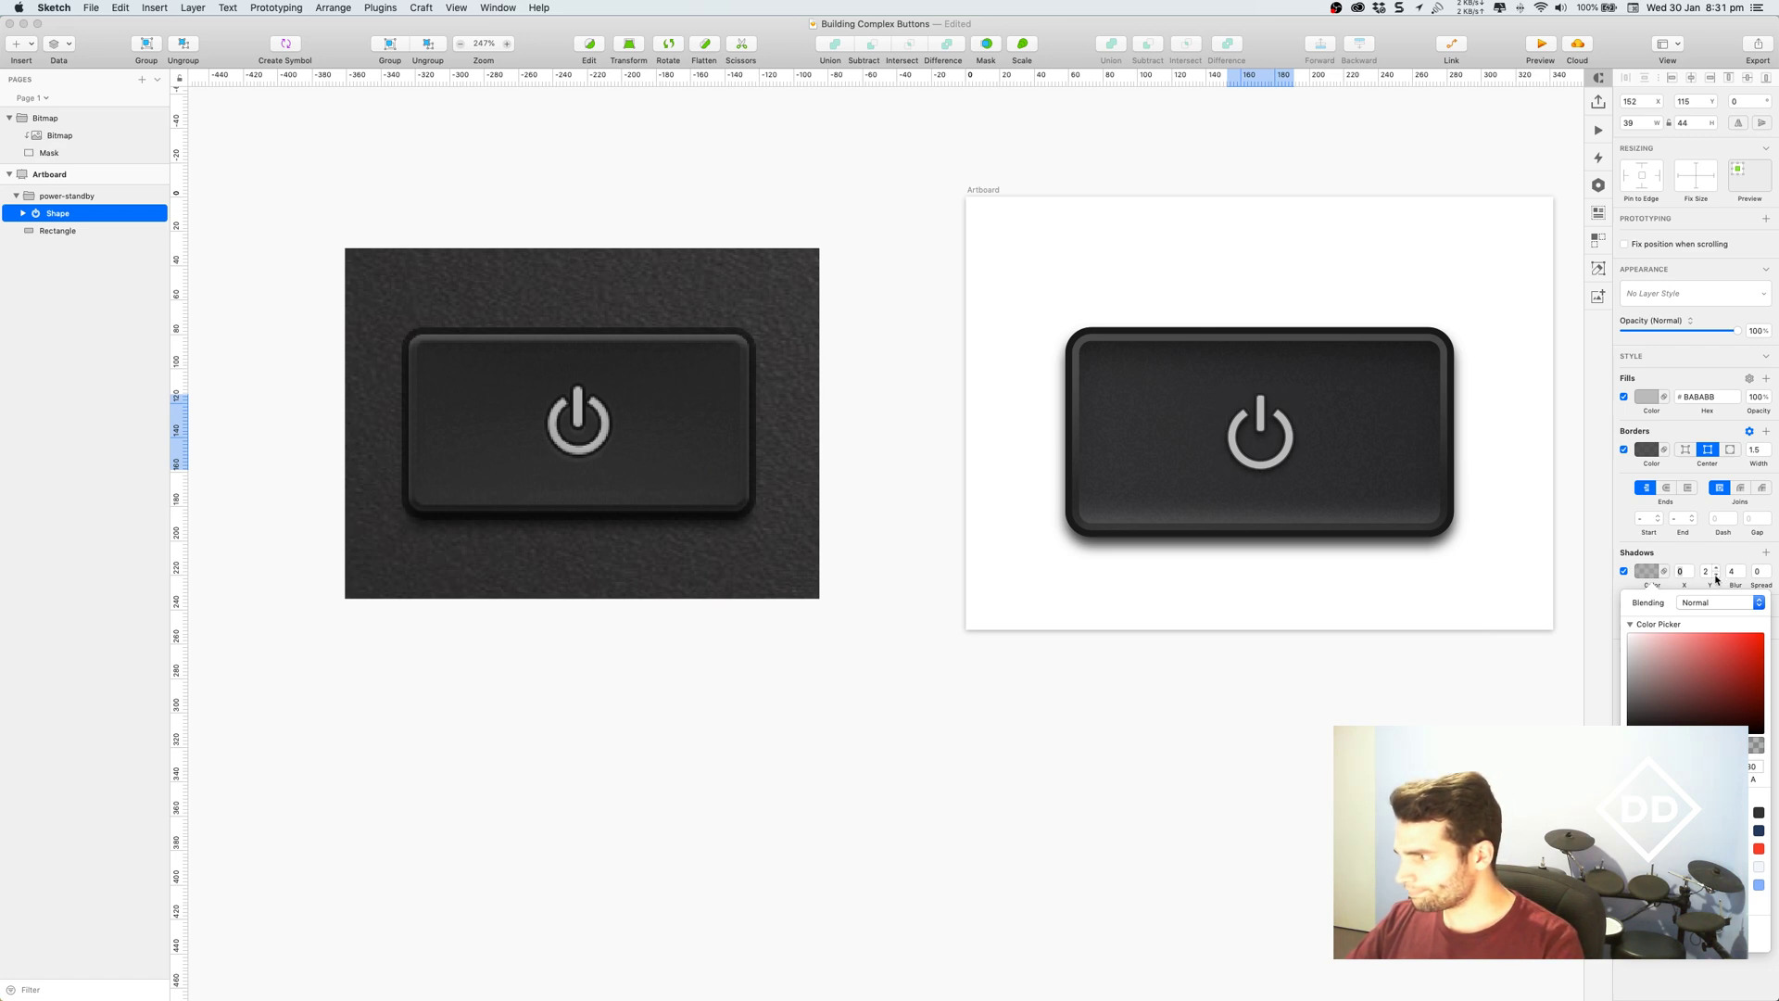
pyautogui.hotkey('shift', 'Tab')
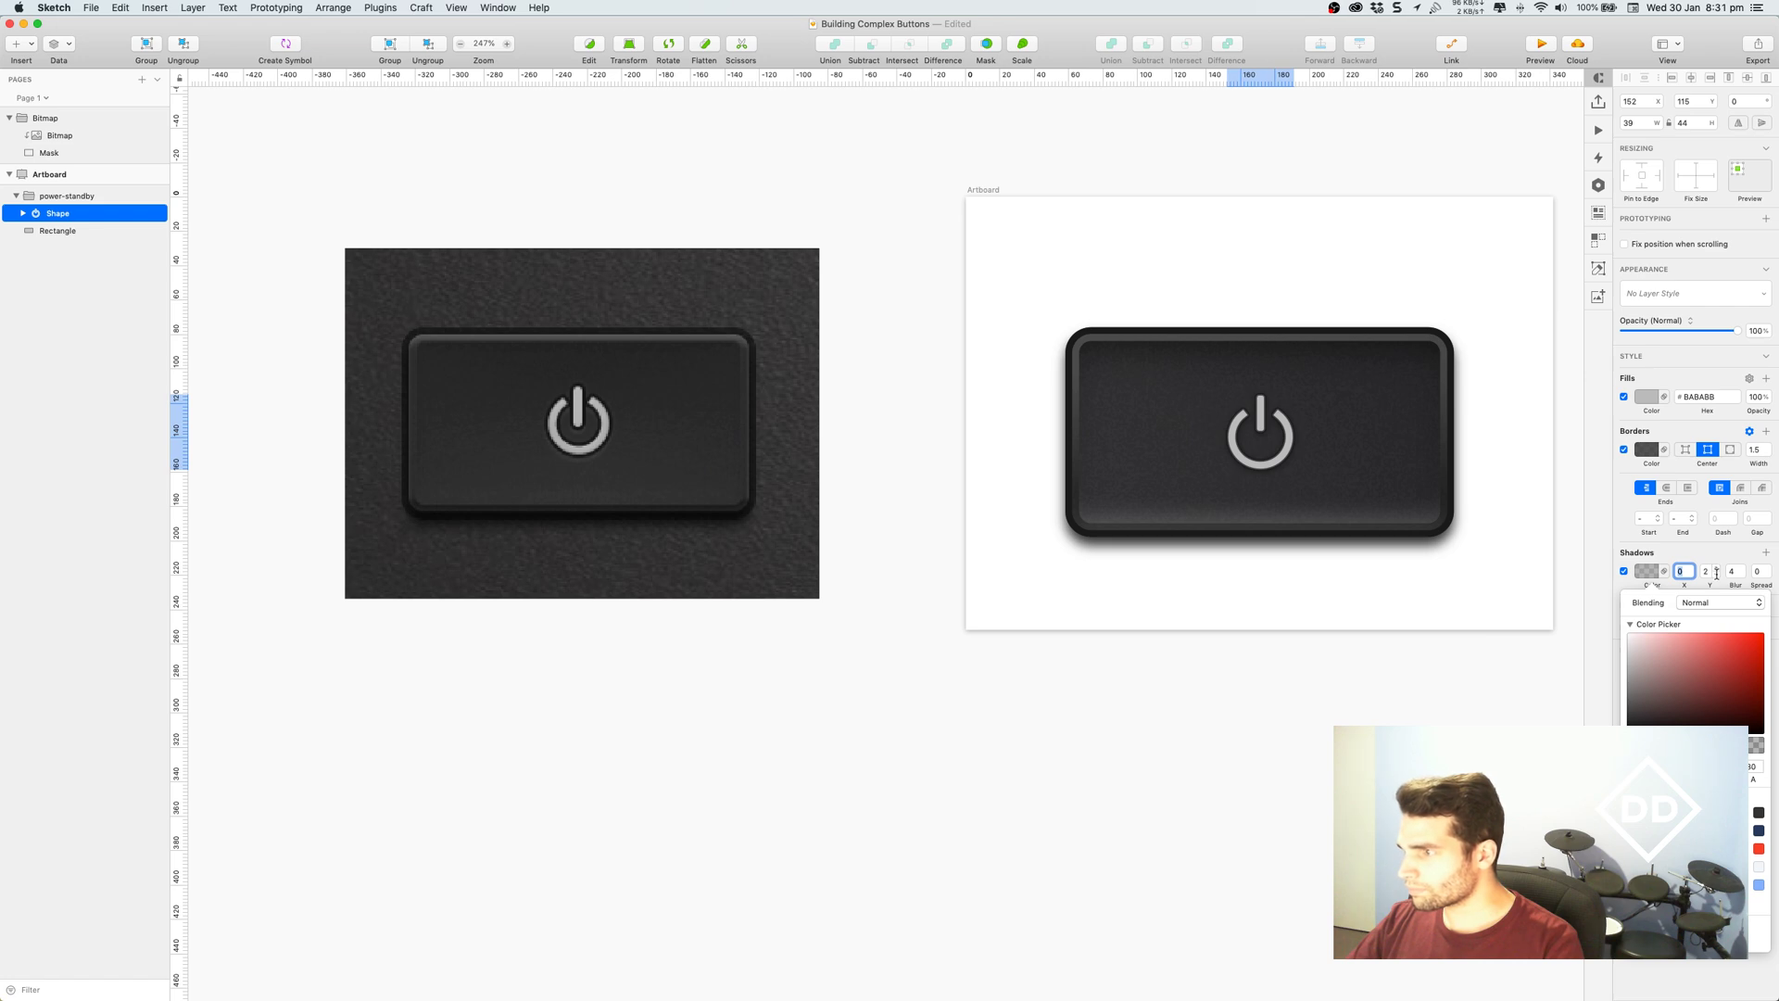
pyautogui.click(1717, 567)
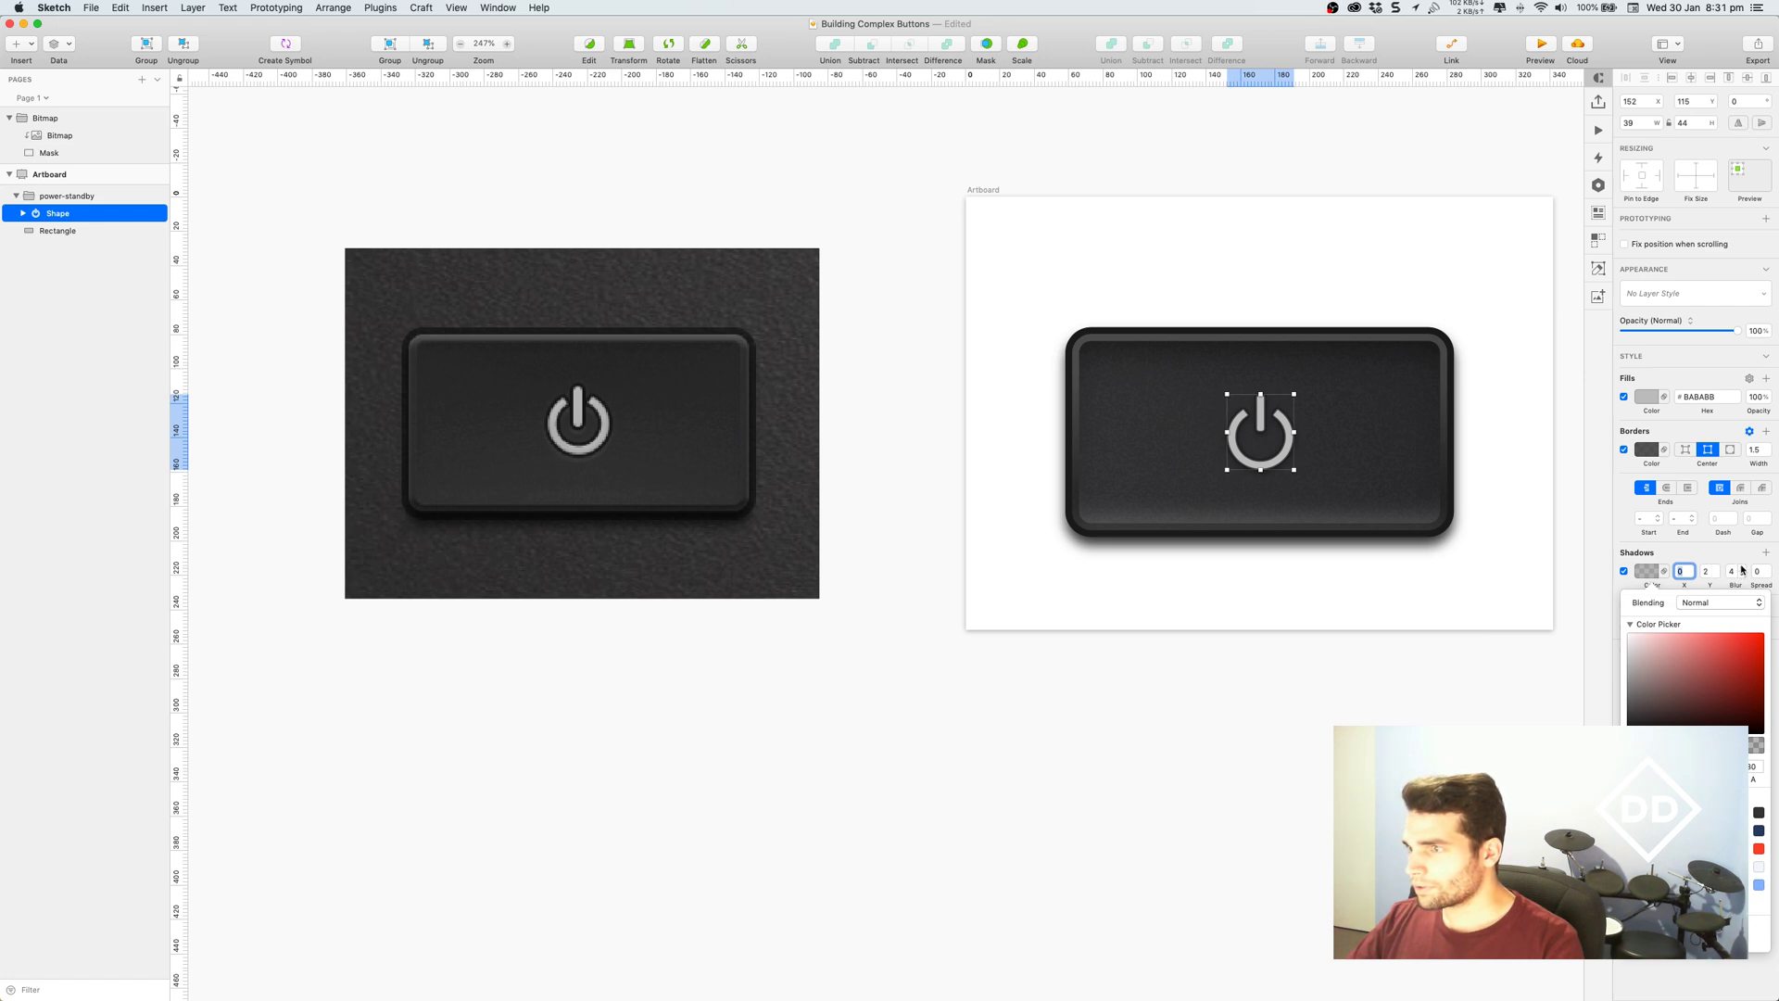
pyautogui.moveTo(1677, 750); pyautogui.dragTo(1708, 751)
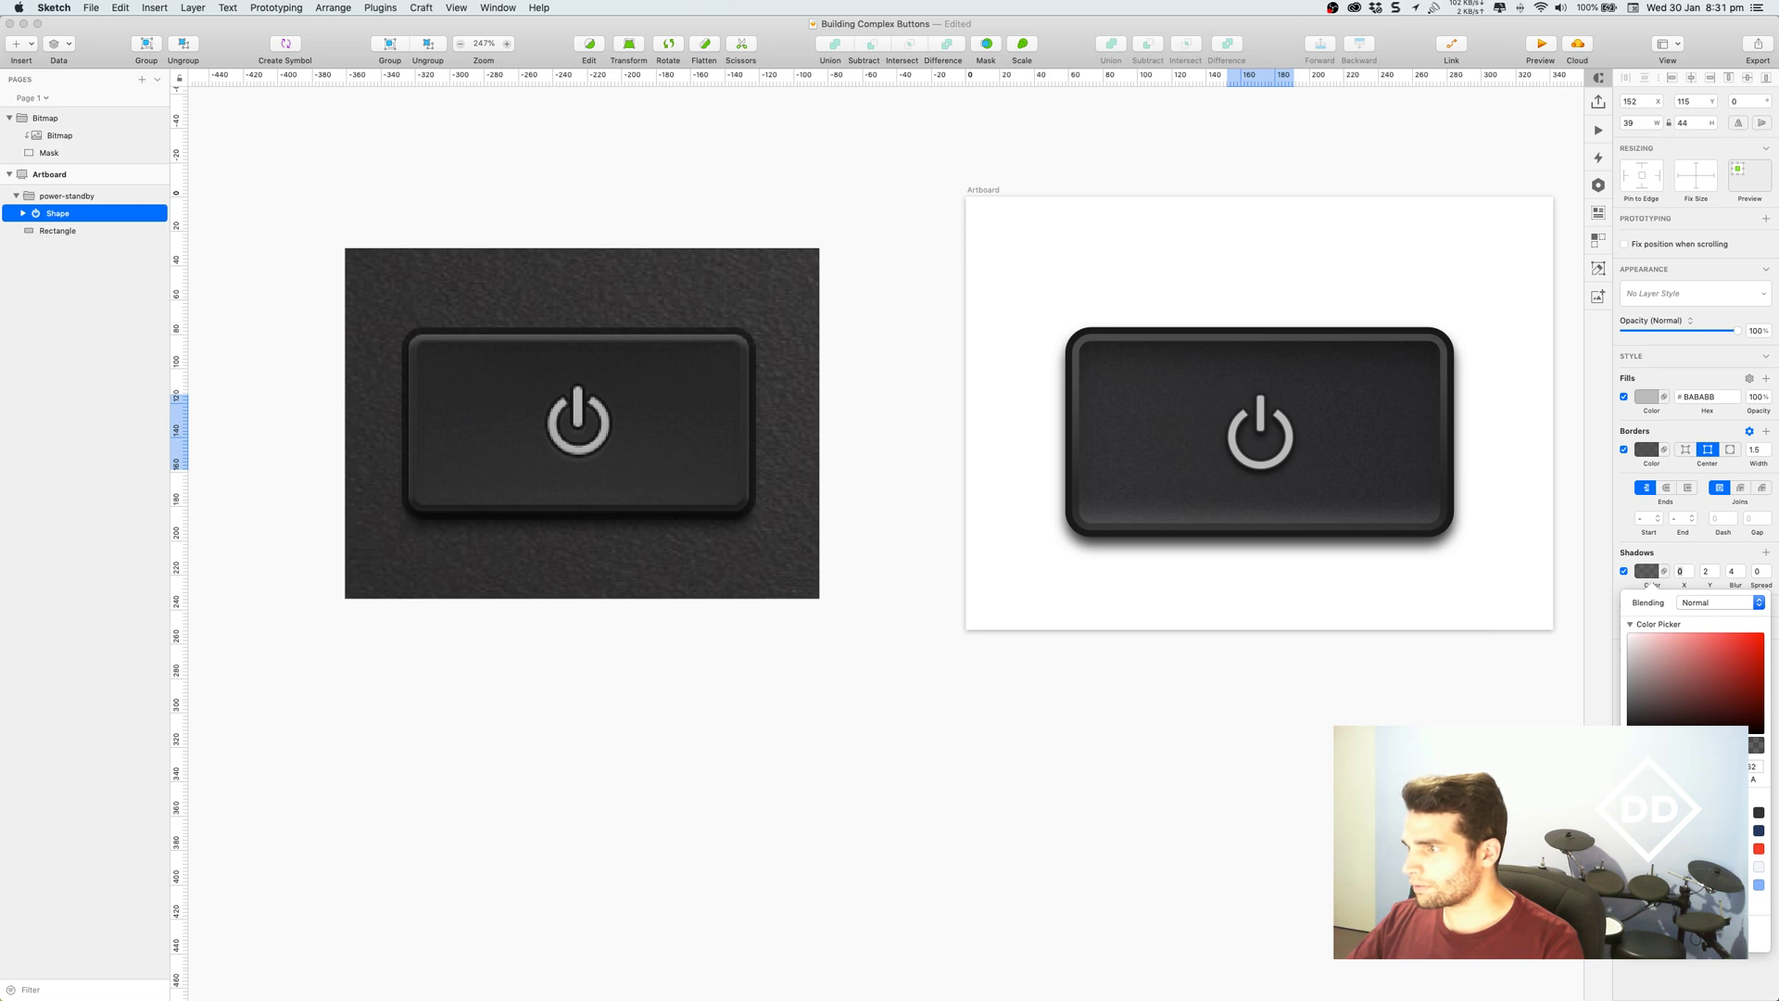
pyautogui.click(1441, 676)
pyautogui.click(1483, 652)
# Give the artboard a background colour sampled from the dark textured surface in the reference image.
pyautogui.hscroll(3, 1450, 664)
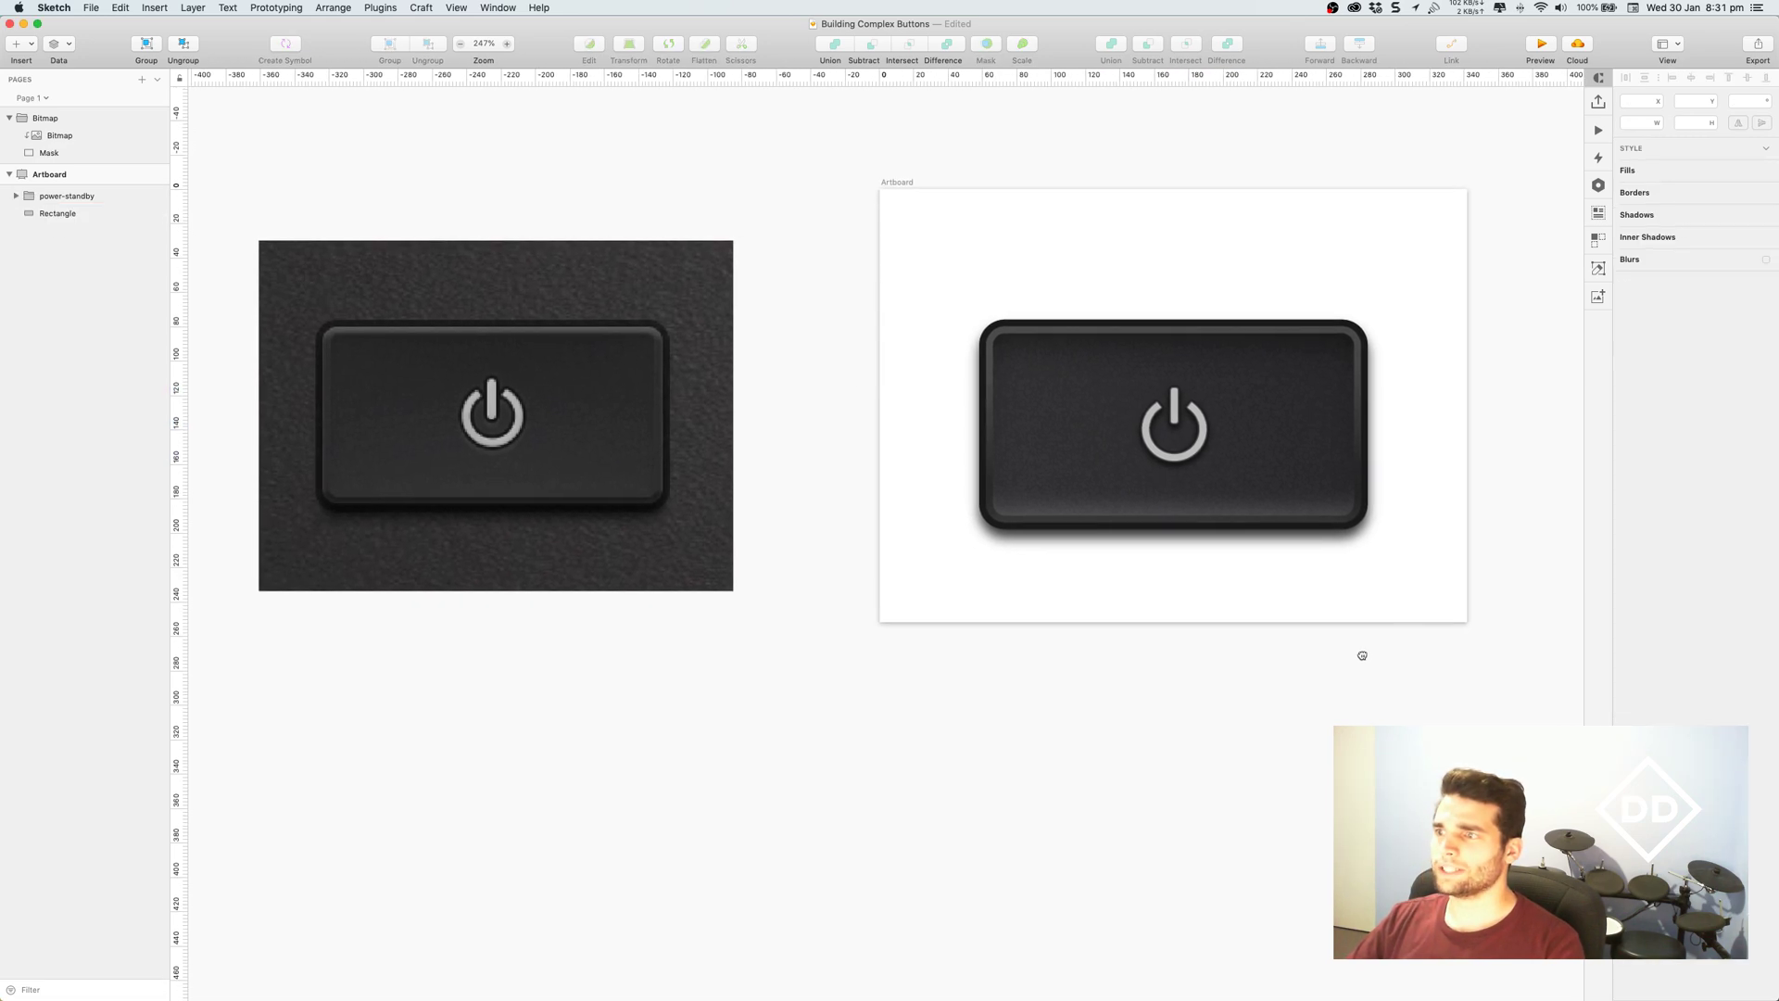
pyautogui.click(948, 199)
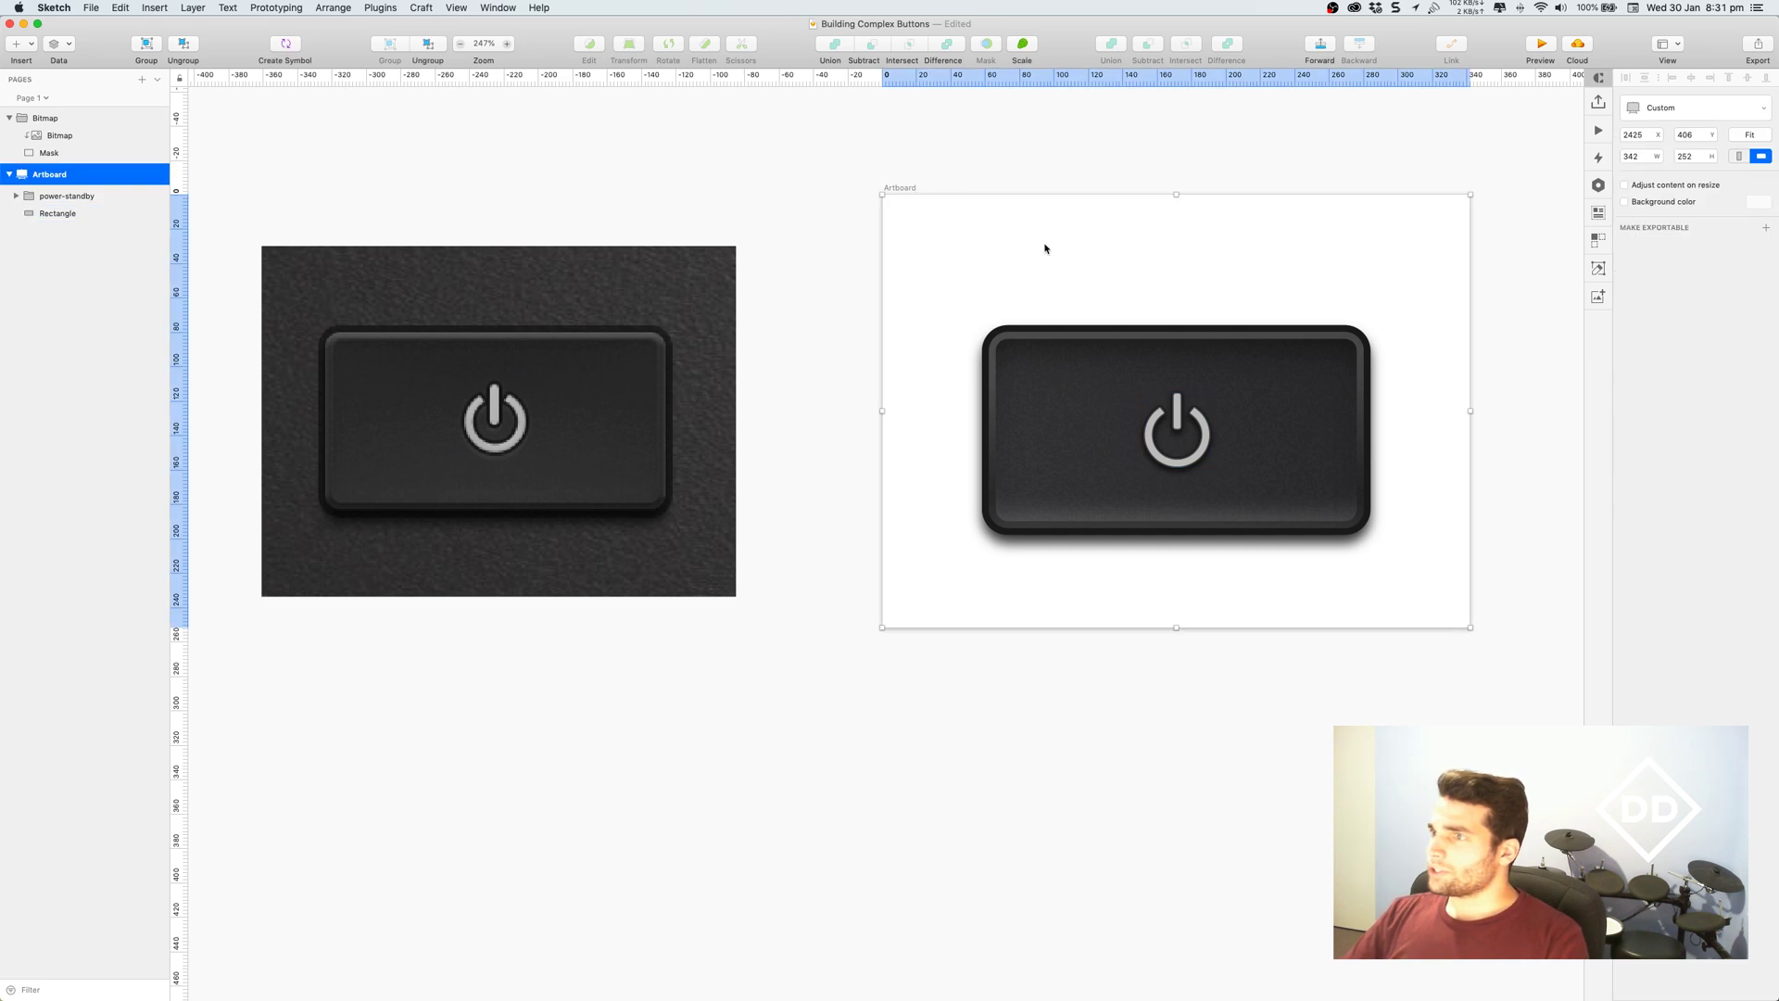
pyautogui.click(1624, 201)
pyautogui.click(1758, 202)
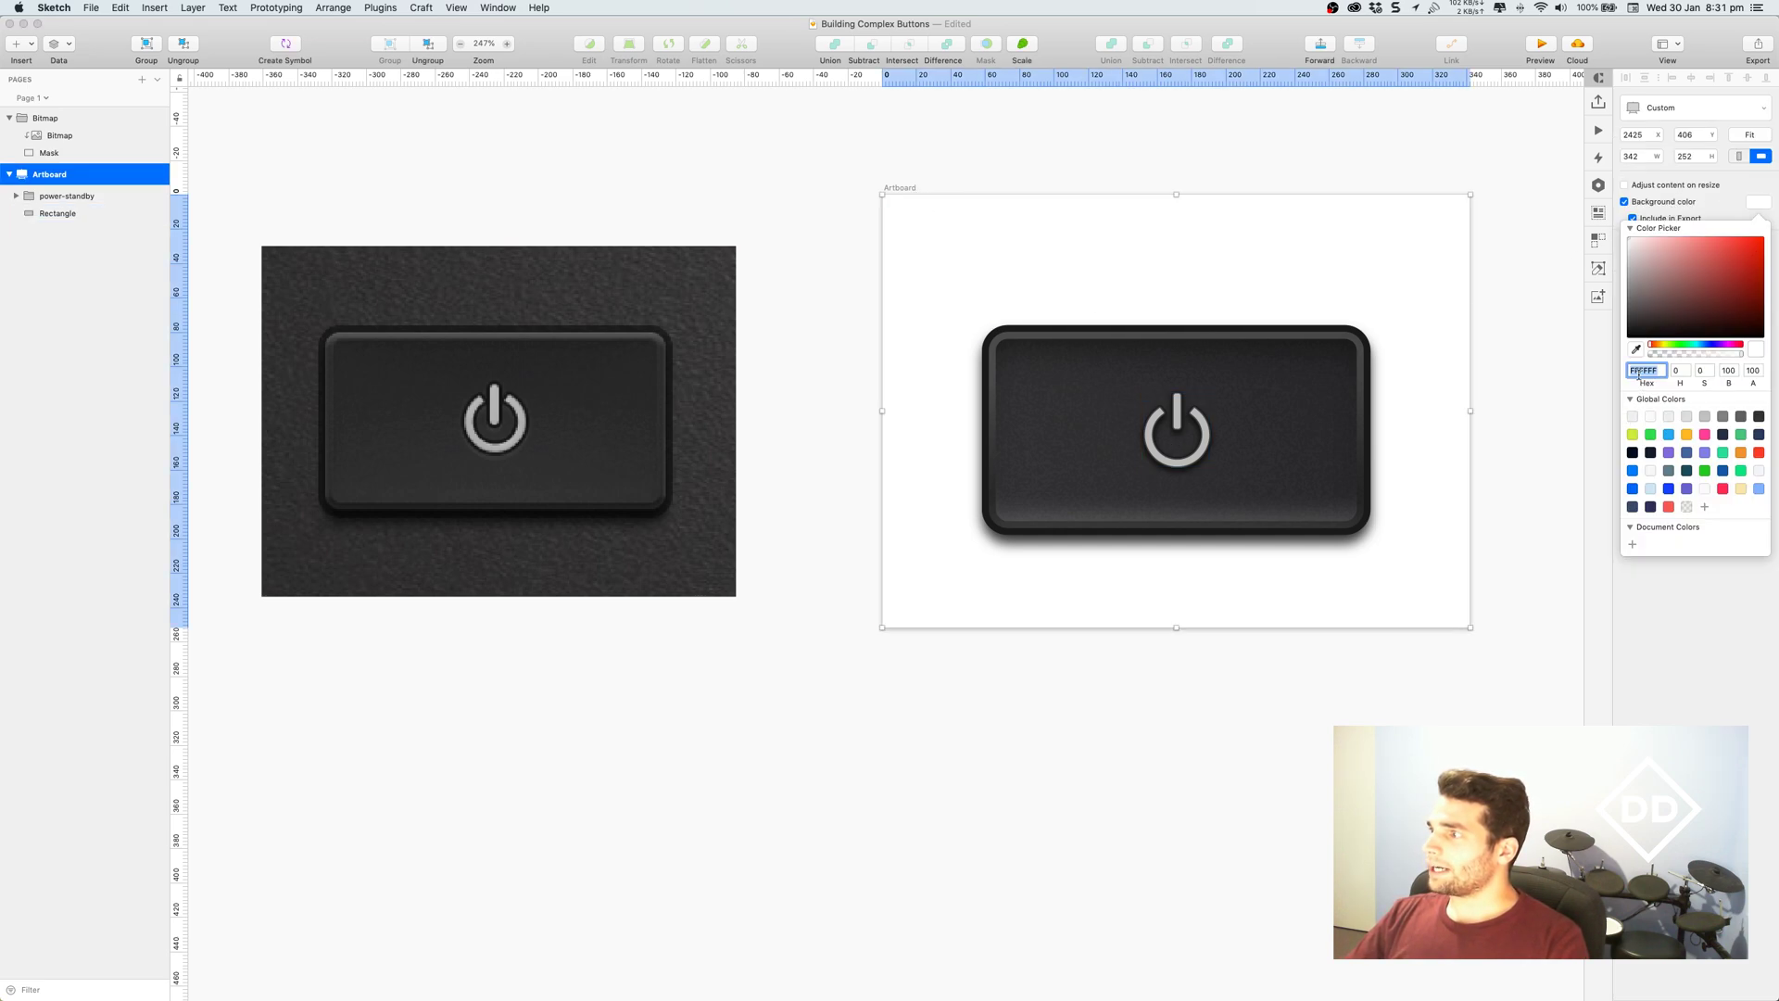
pyautogui.click(1636, 349)
pyautogui.click(692, 286)
pyautogui.click(821, 191)
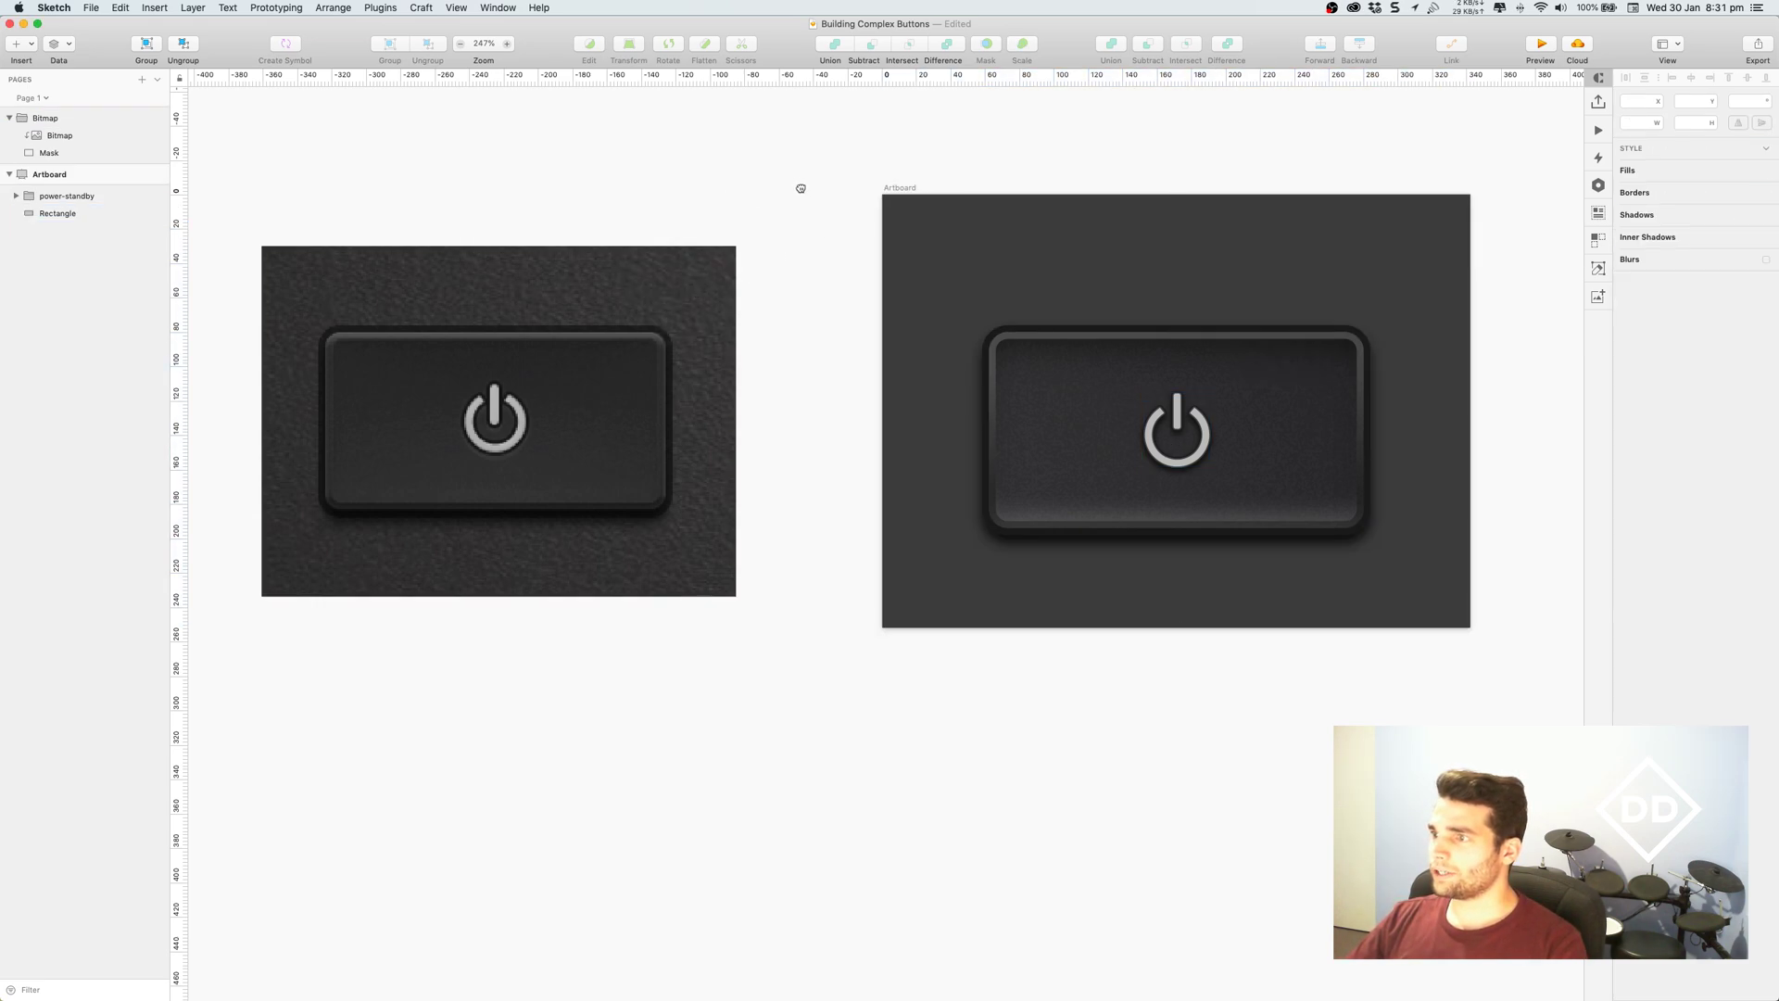
# Save the button rectangle's styling as a new layer style named "Complex-af Button".
pyautogui.moveTo(798, 186); pyautogui.dragTo(871, 235)
pyautogui.scroll(-3, 871, 235)
pyautogui.scroll(-10, 871, 235)
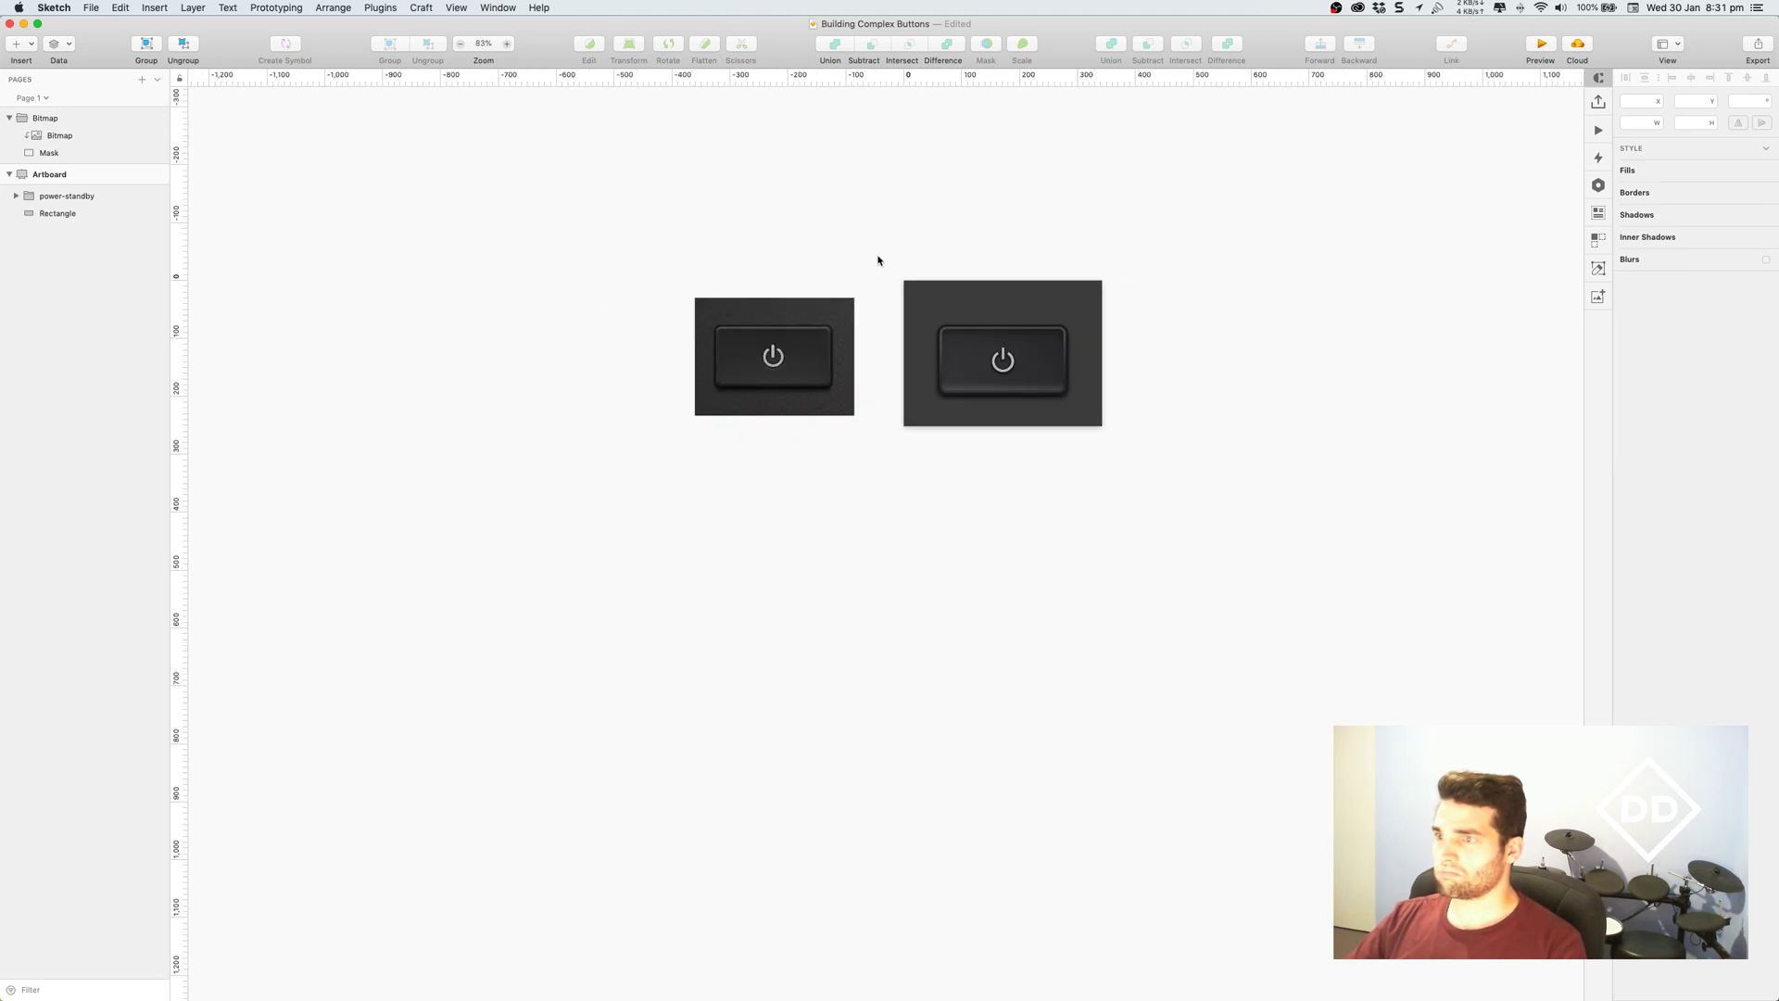
pyautogui.scroll(-3, 885, 231)
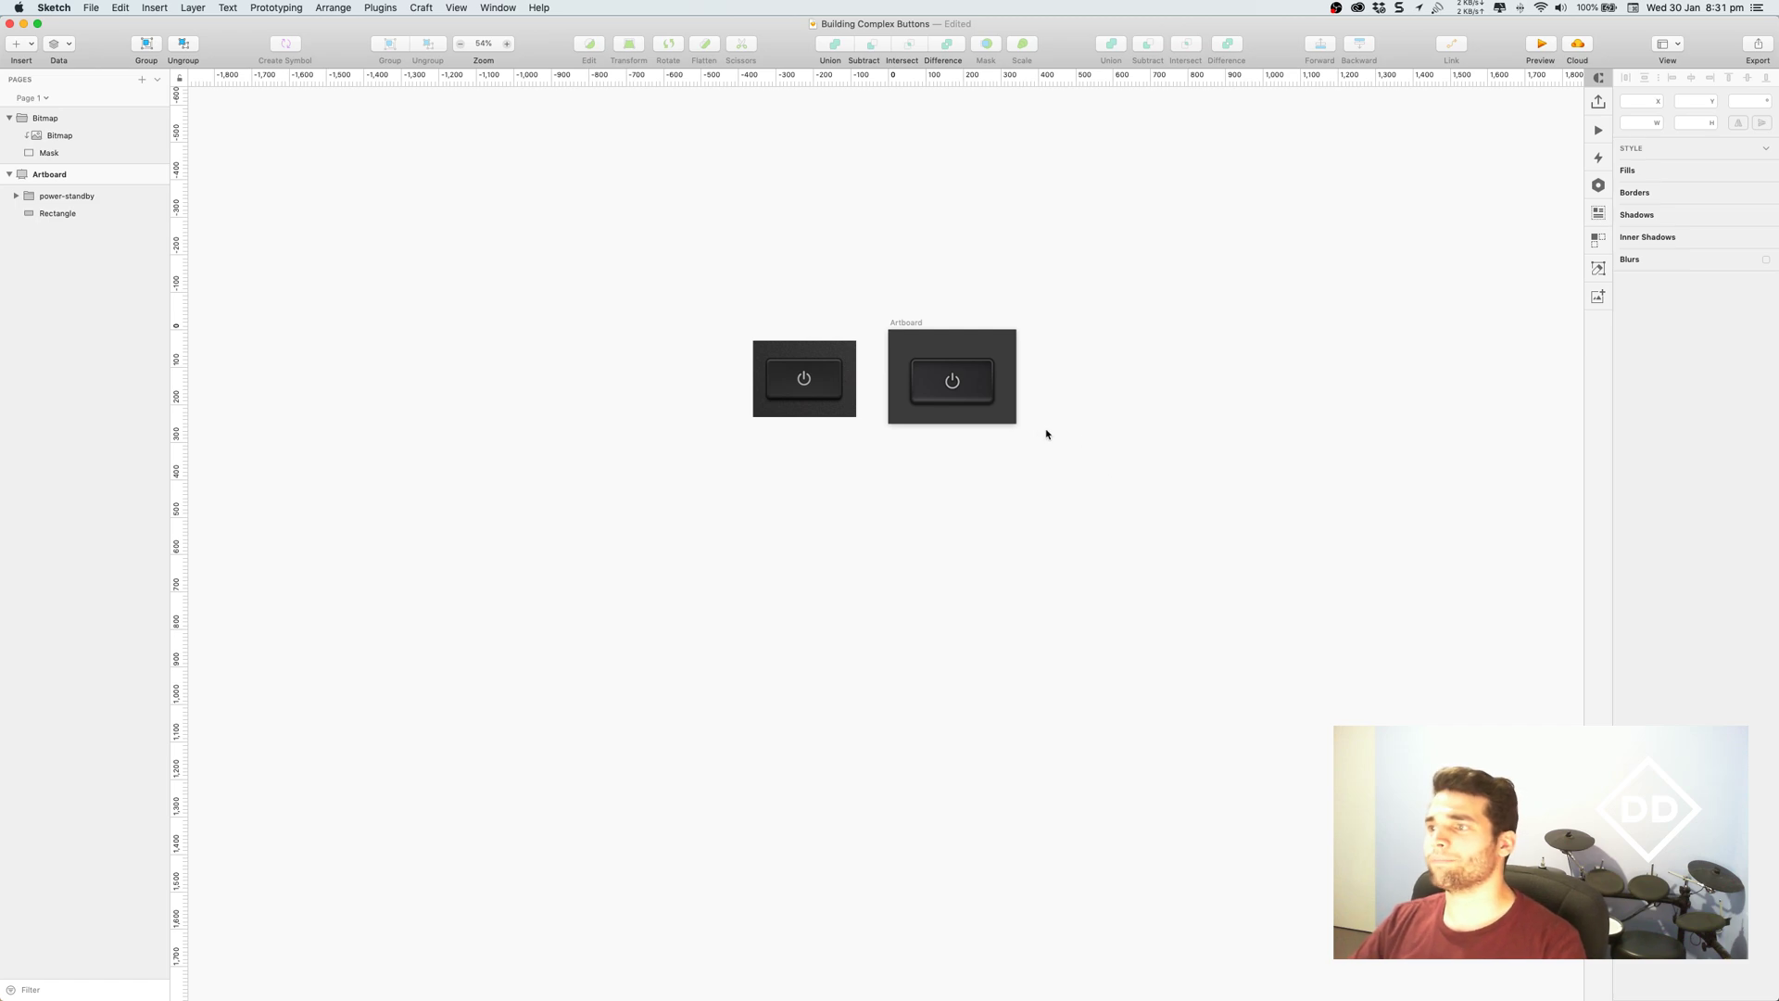
pyautogui.scroll(4, 857, 357)
pyautogui.scroll(5, 861, 357)
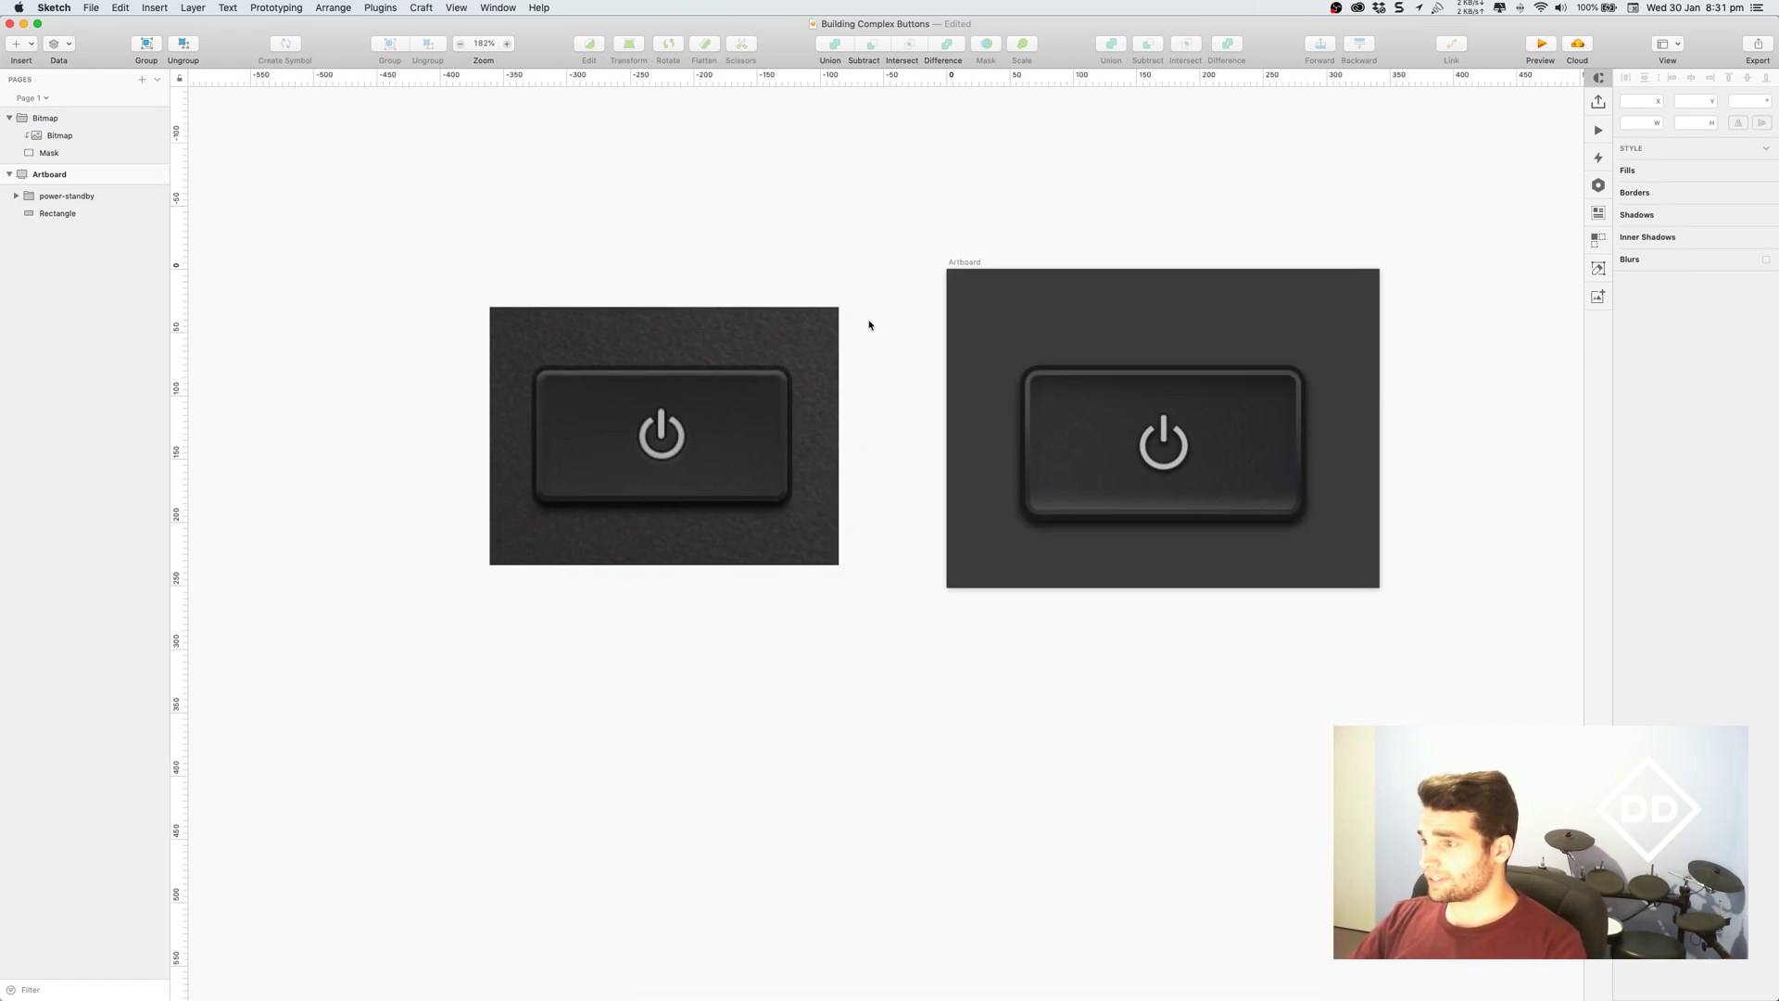
pyautogui.click(1030, 385)
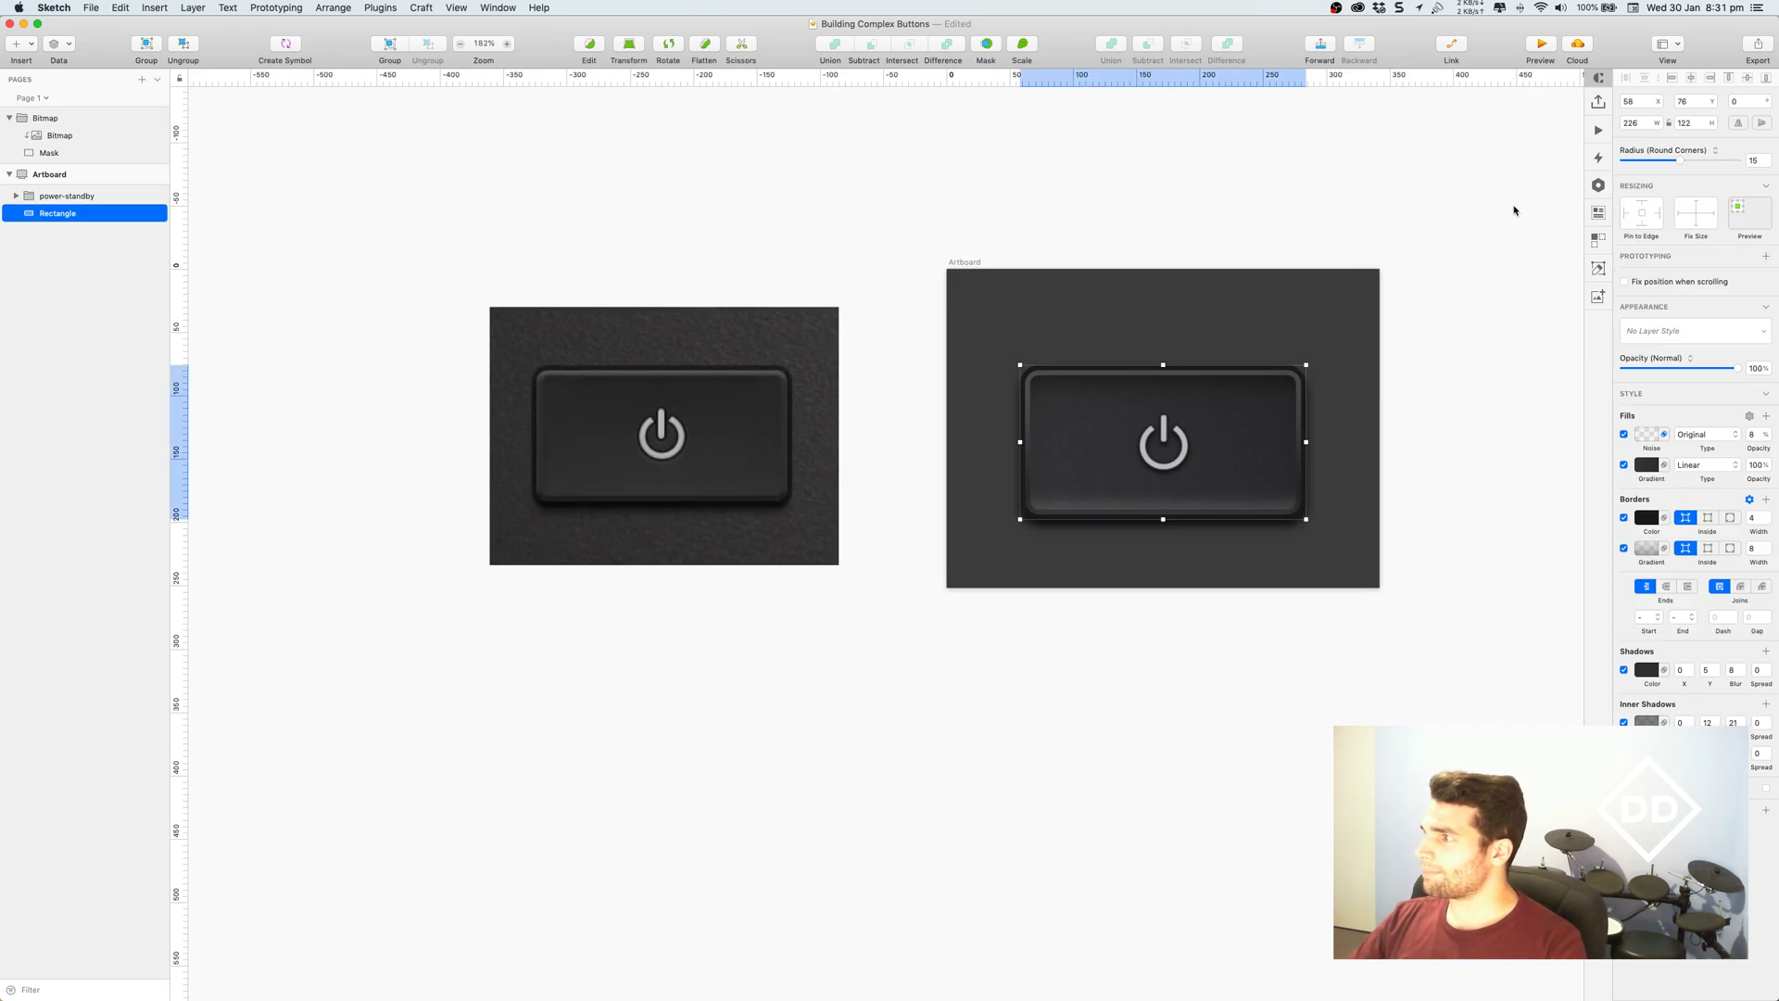
pyautogui.click(1687, 332)
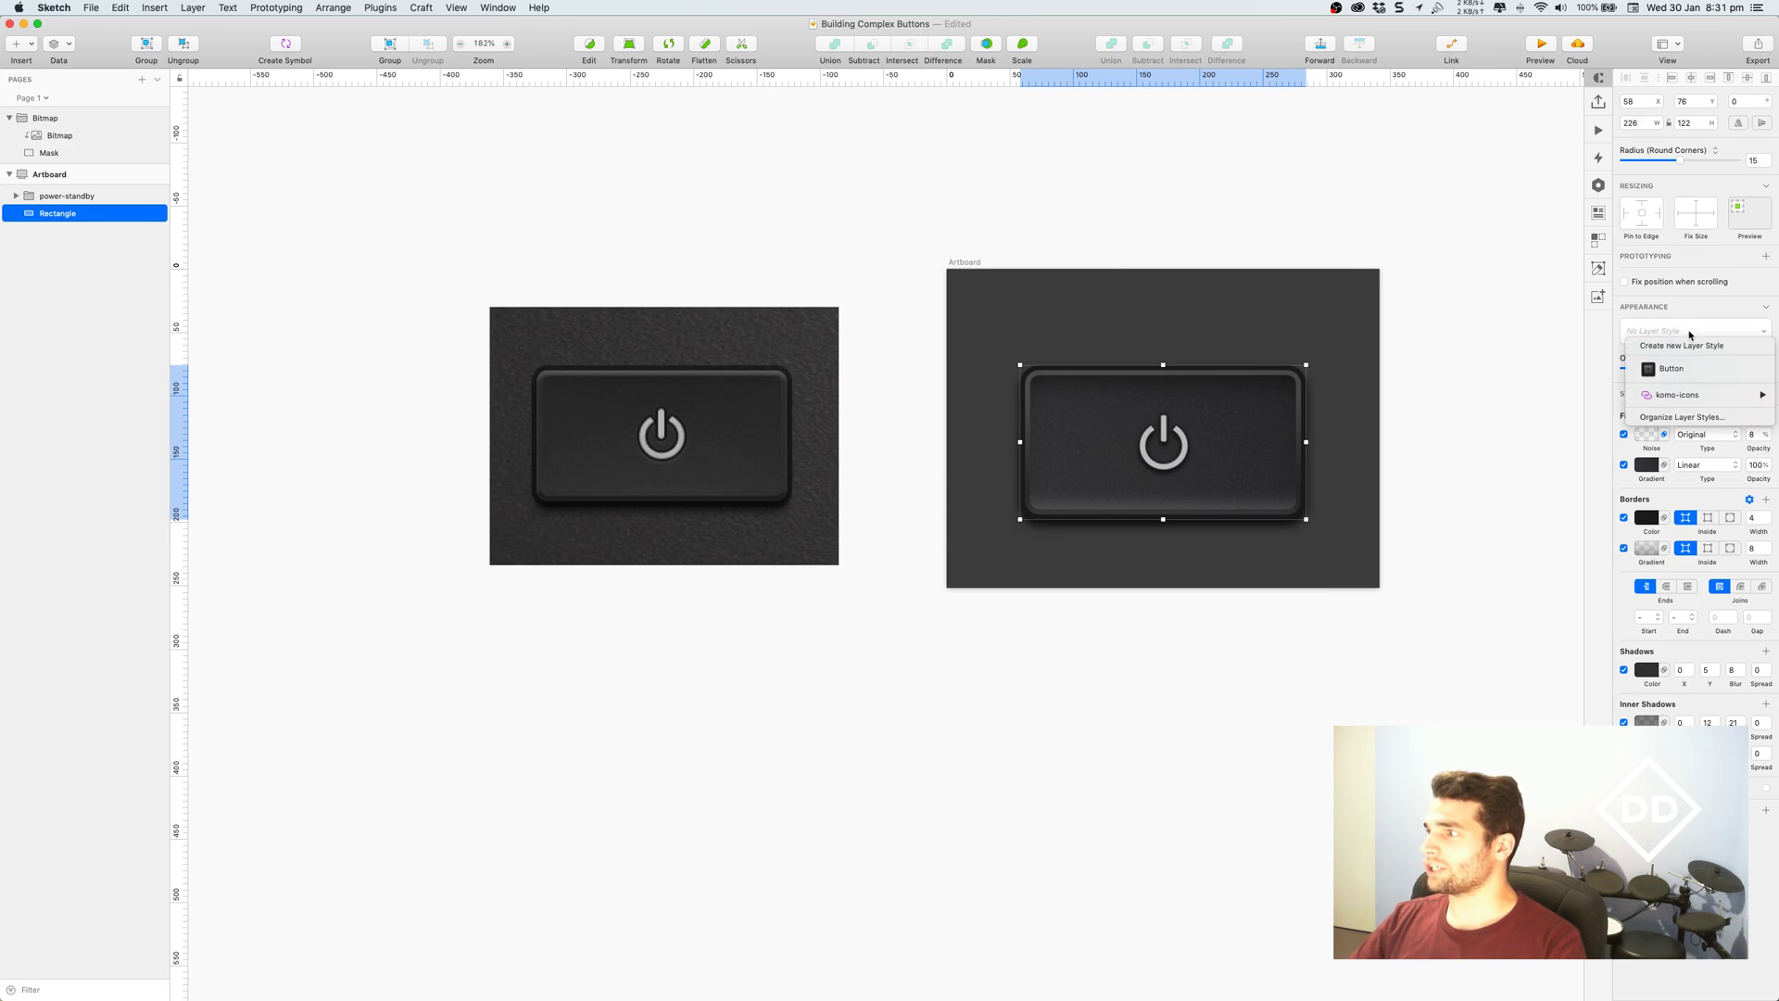
pyautogui.click(1683, 345)
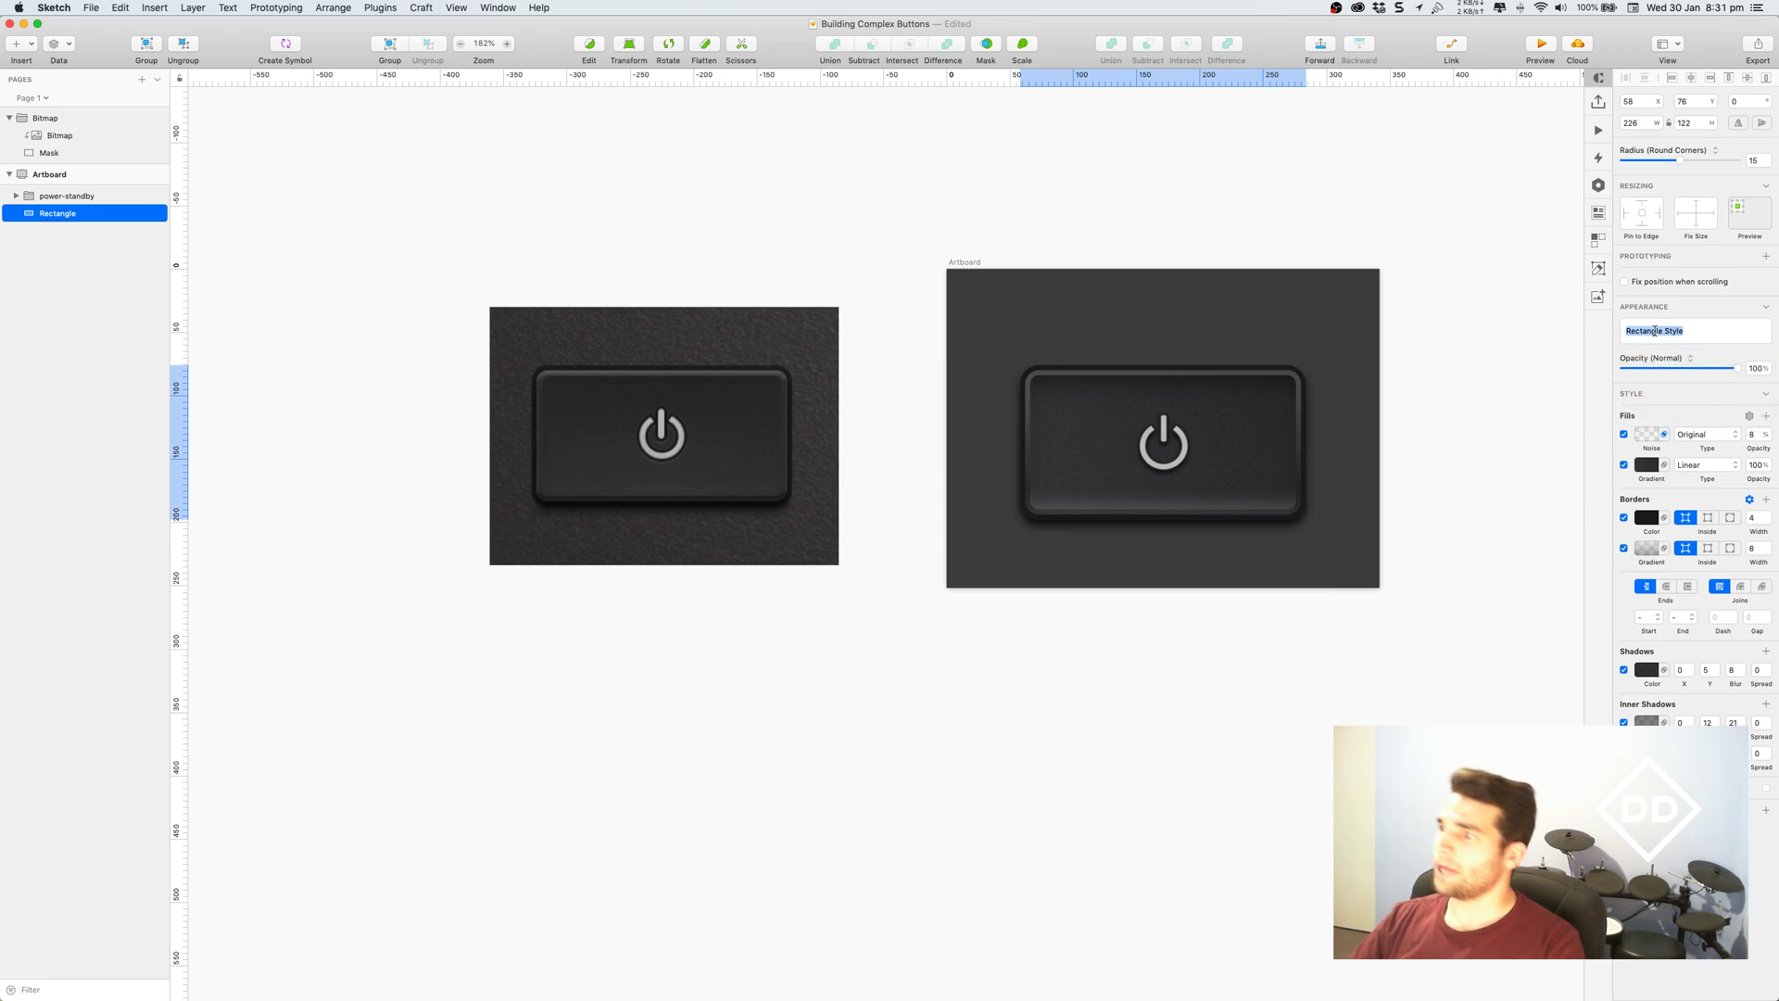
pyautogui.write('Complex-af Button')
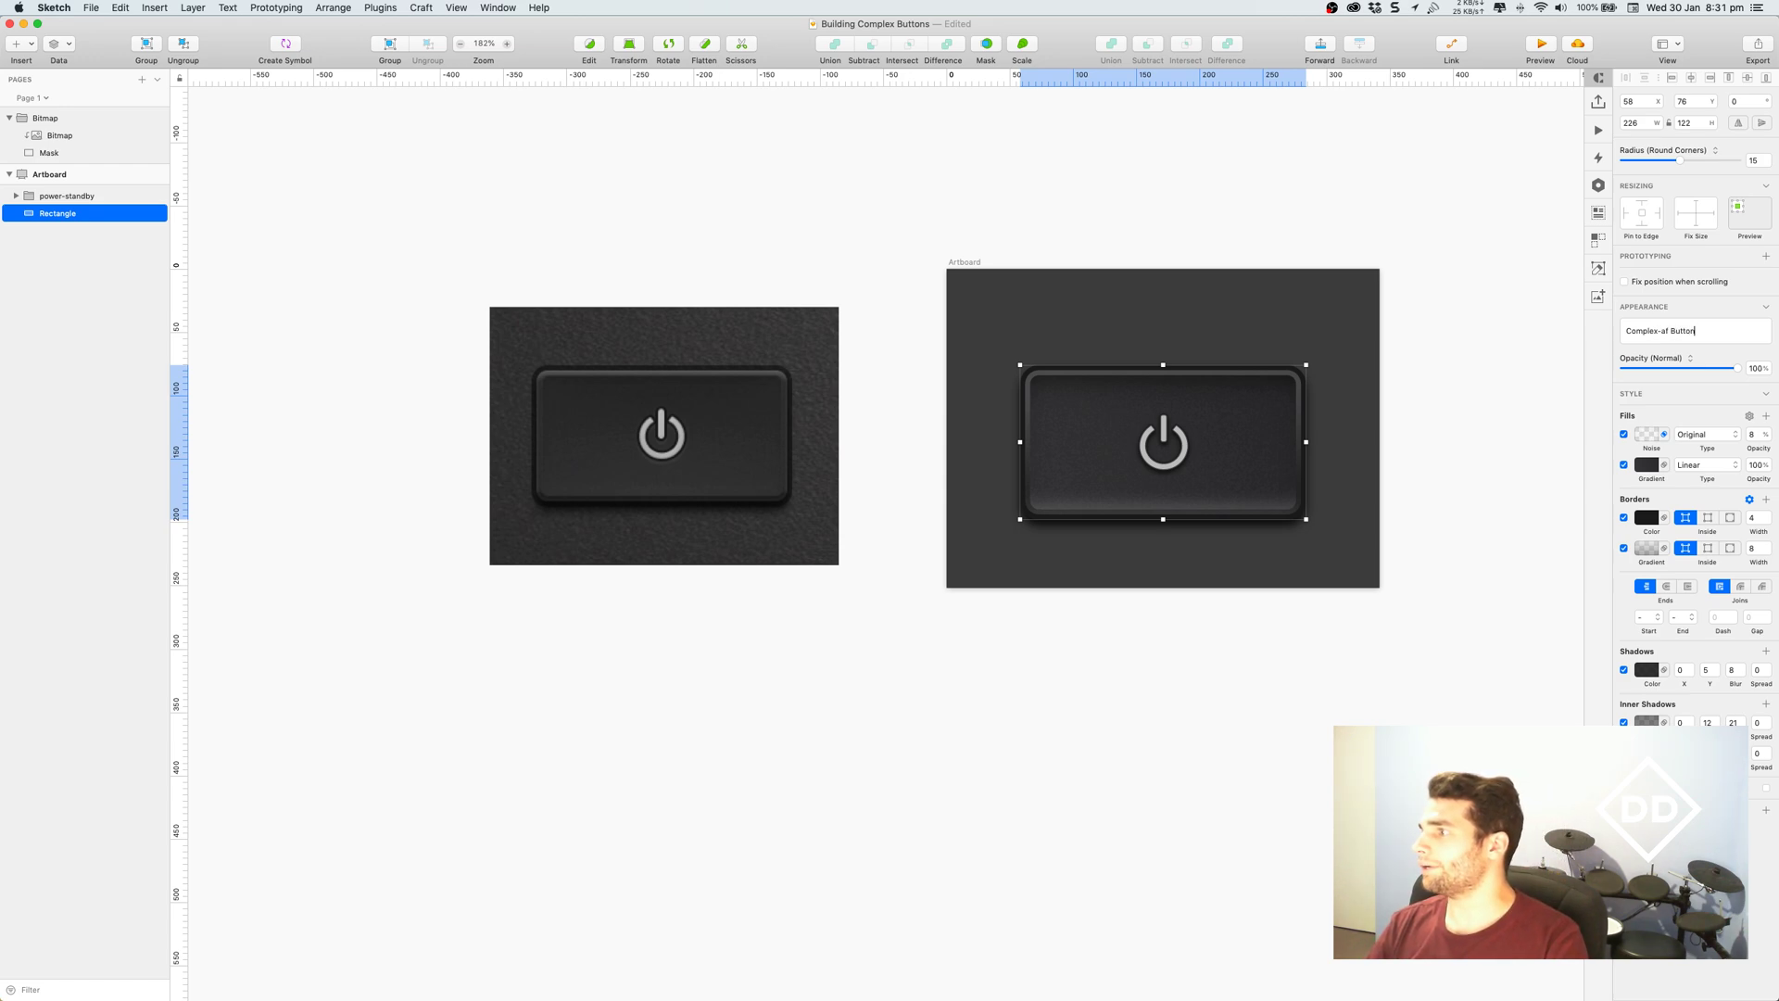
pyautogui.press('Return')
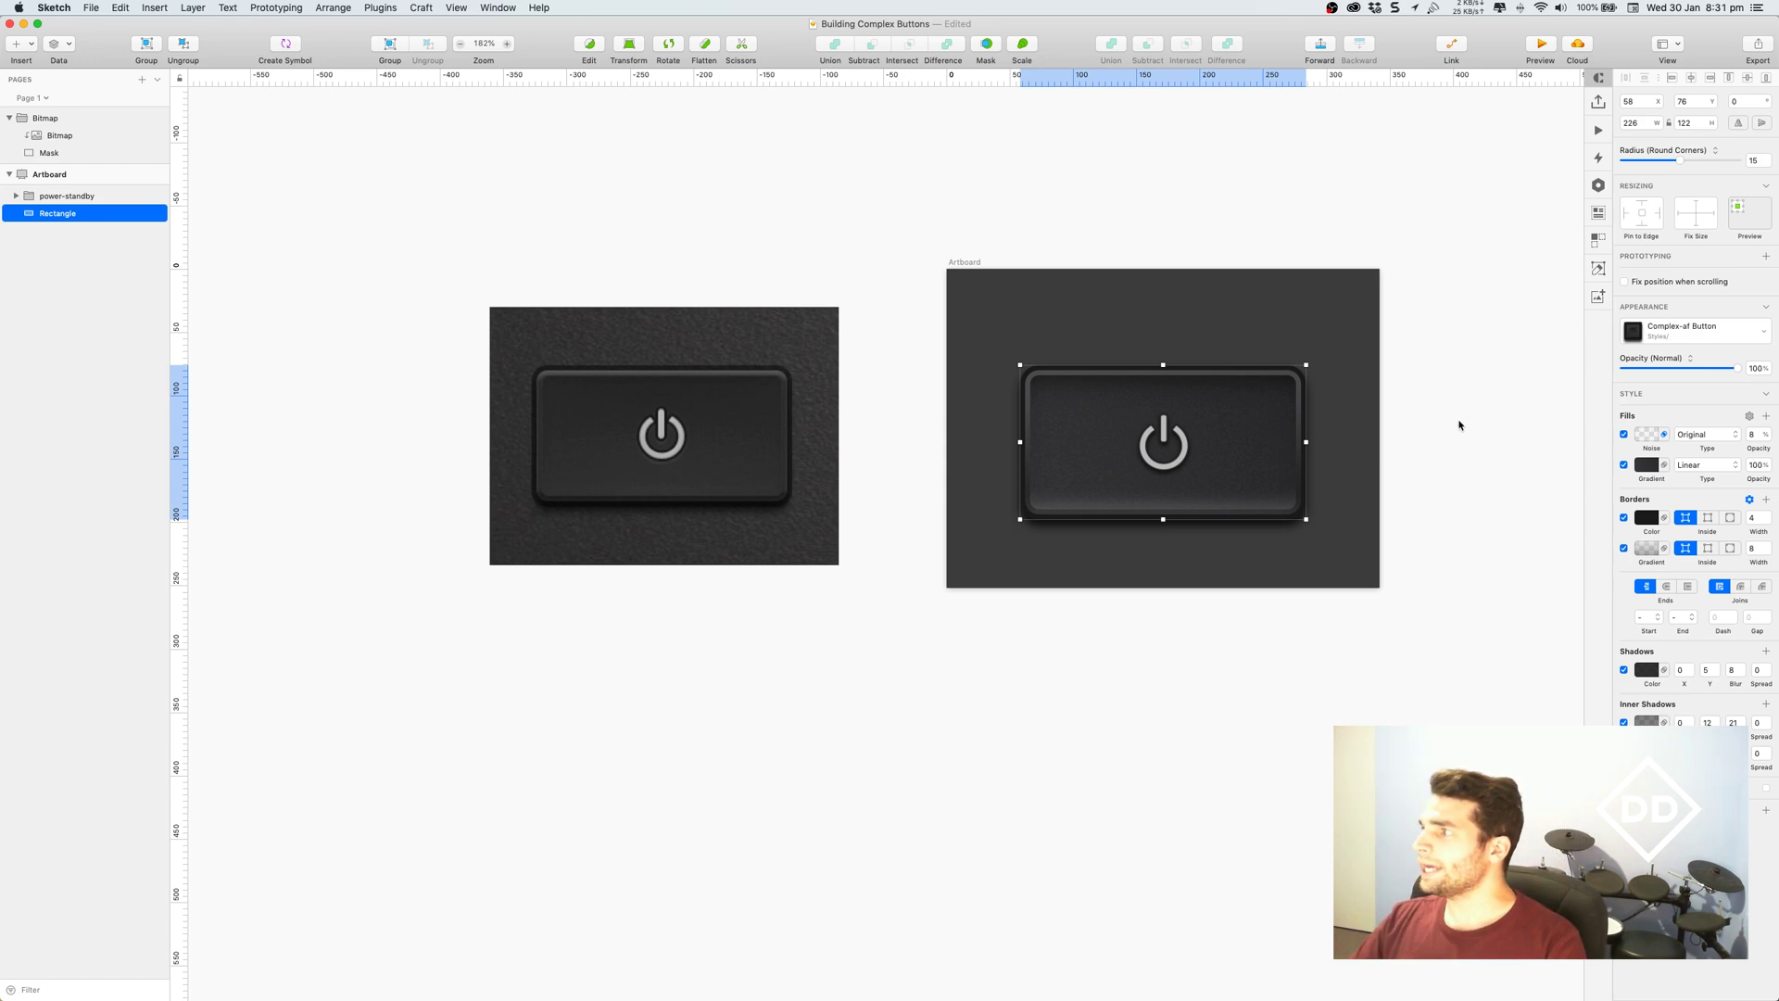
pyautogui.click(1451, 320)
pyautogui.hscroll(8, 1297, 370)
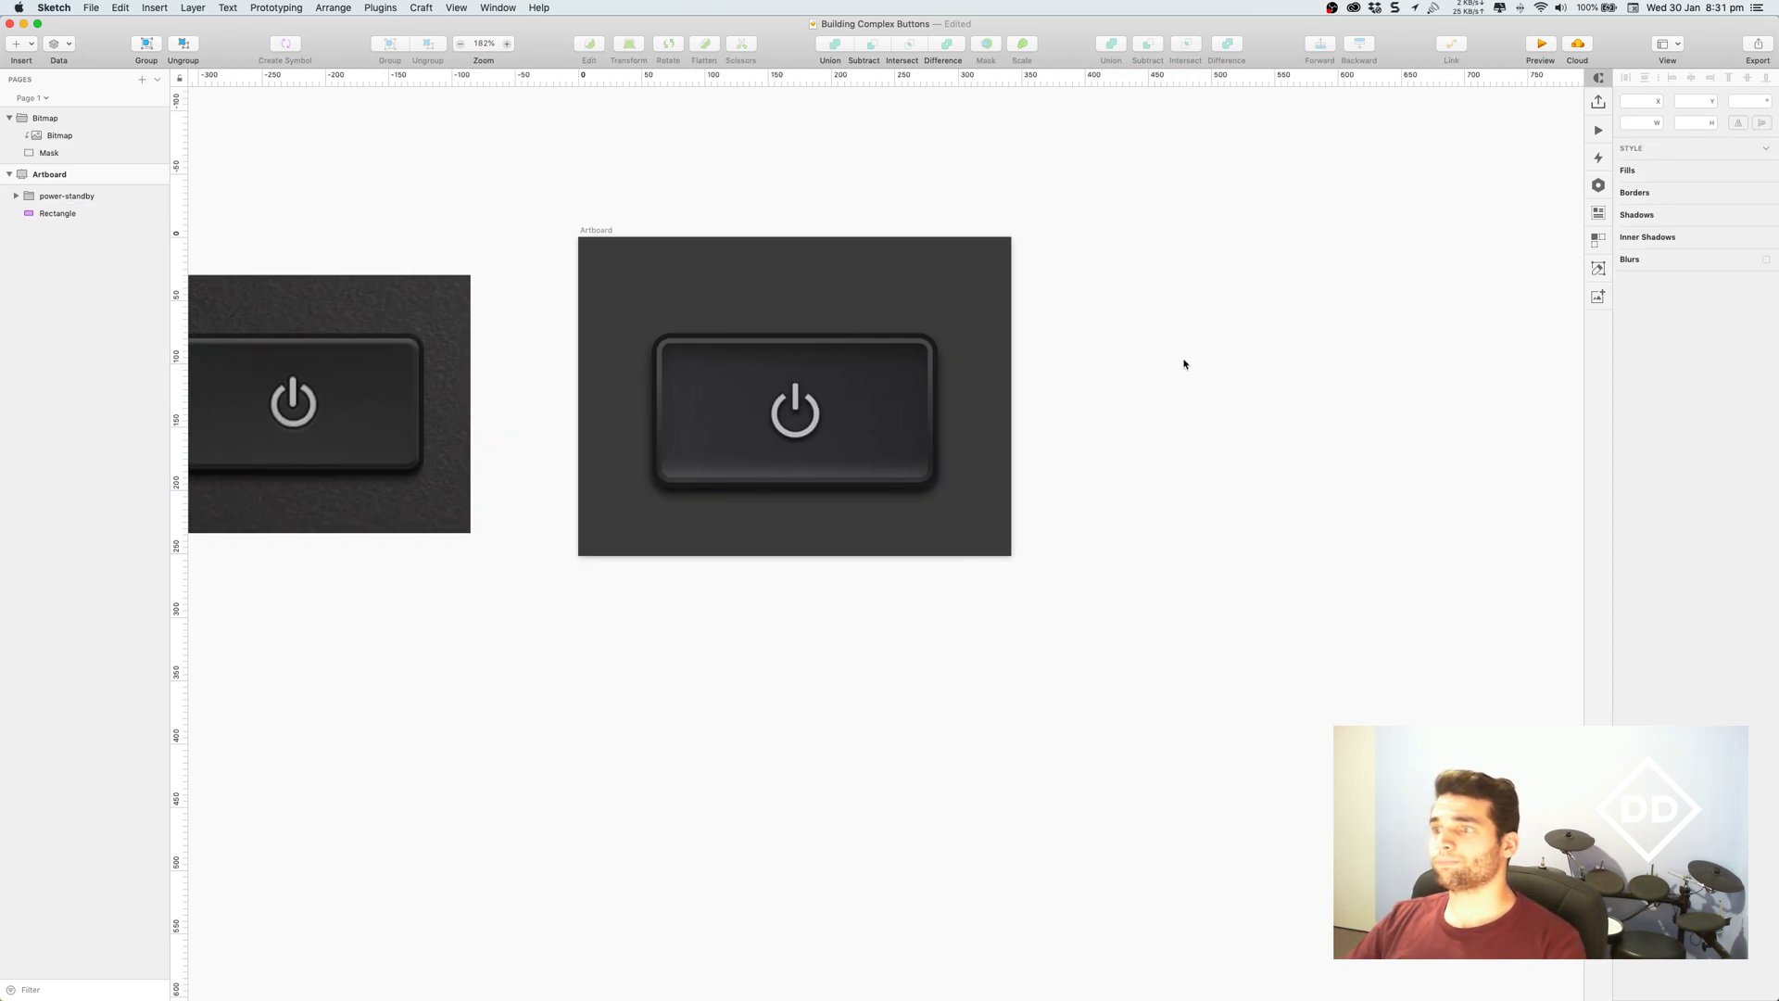
# Draw a circle about 184 by 184 on the empty canvas beside the button artboard and shift it slightly closer to the artboard.
pyautogui.click(21, 44)
pyautogui.moveTo(37, 66)
pyautogui.click(186, 86)
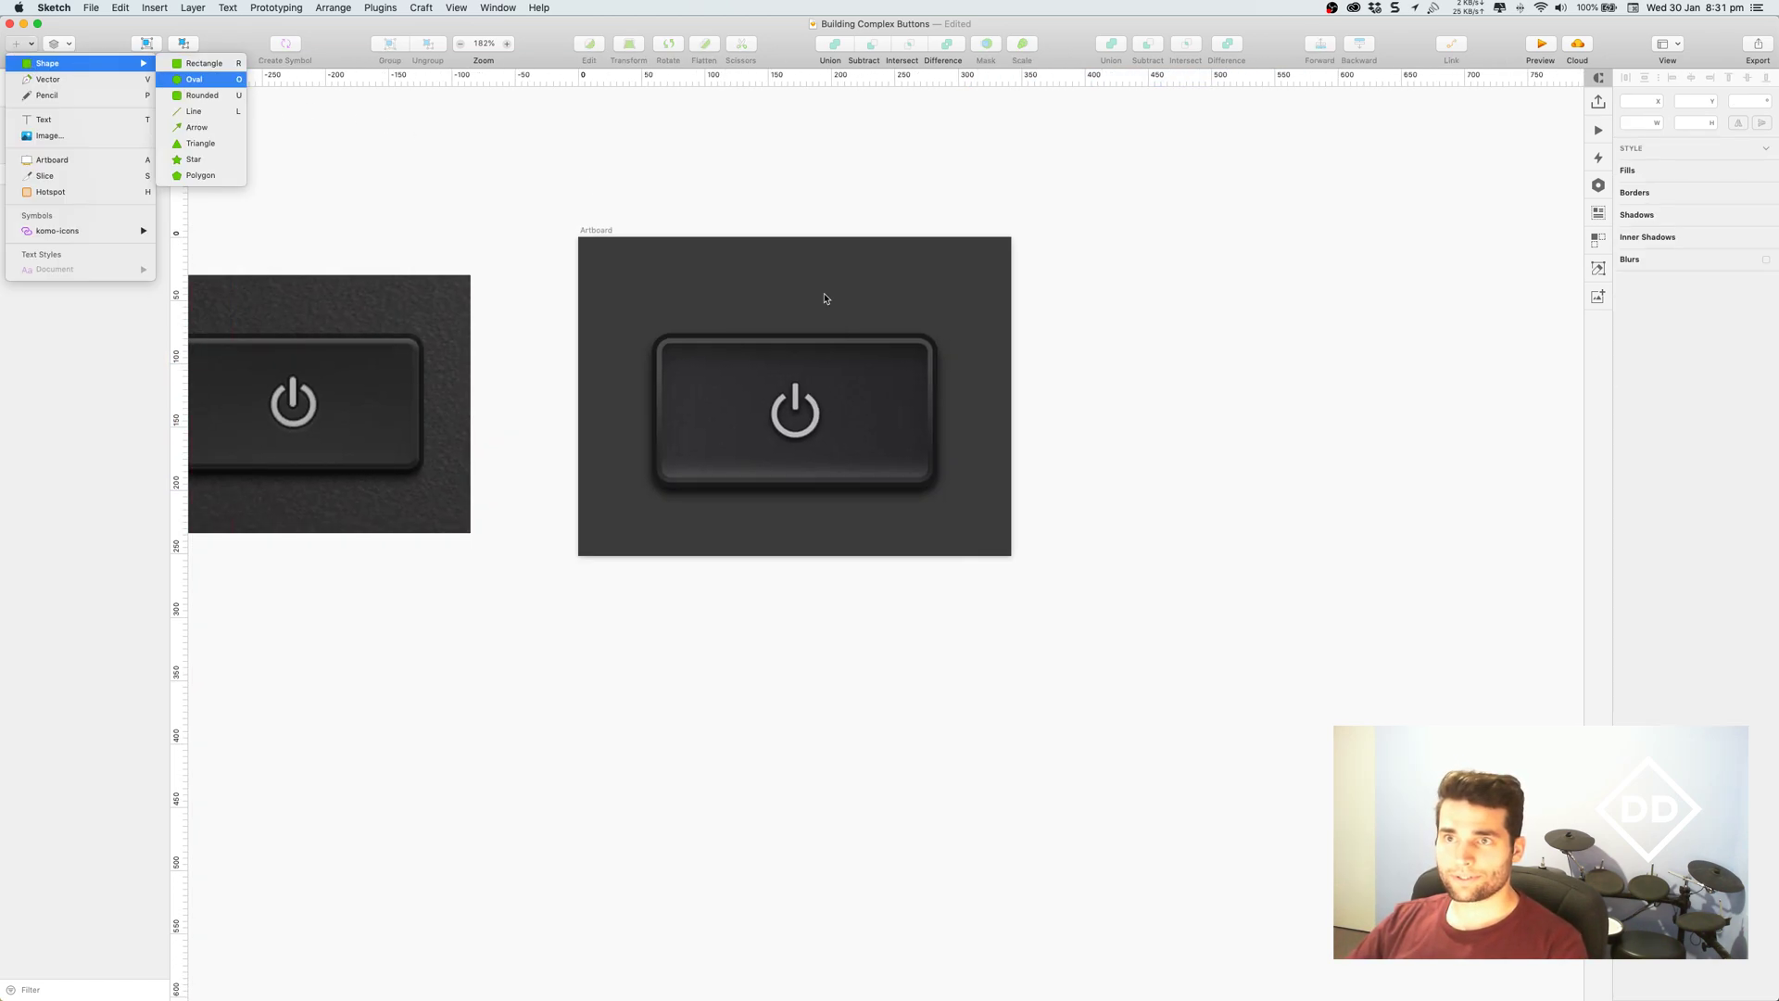
pyautogui.moveTo(1151, 327)
pyautogui.mouseDown()
pyautogui.moveTo(1390, 540)
pyautogui.moveTo(1383, 476)
pyautogui.mouseUp()
pyautogui.press('Escape')
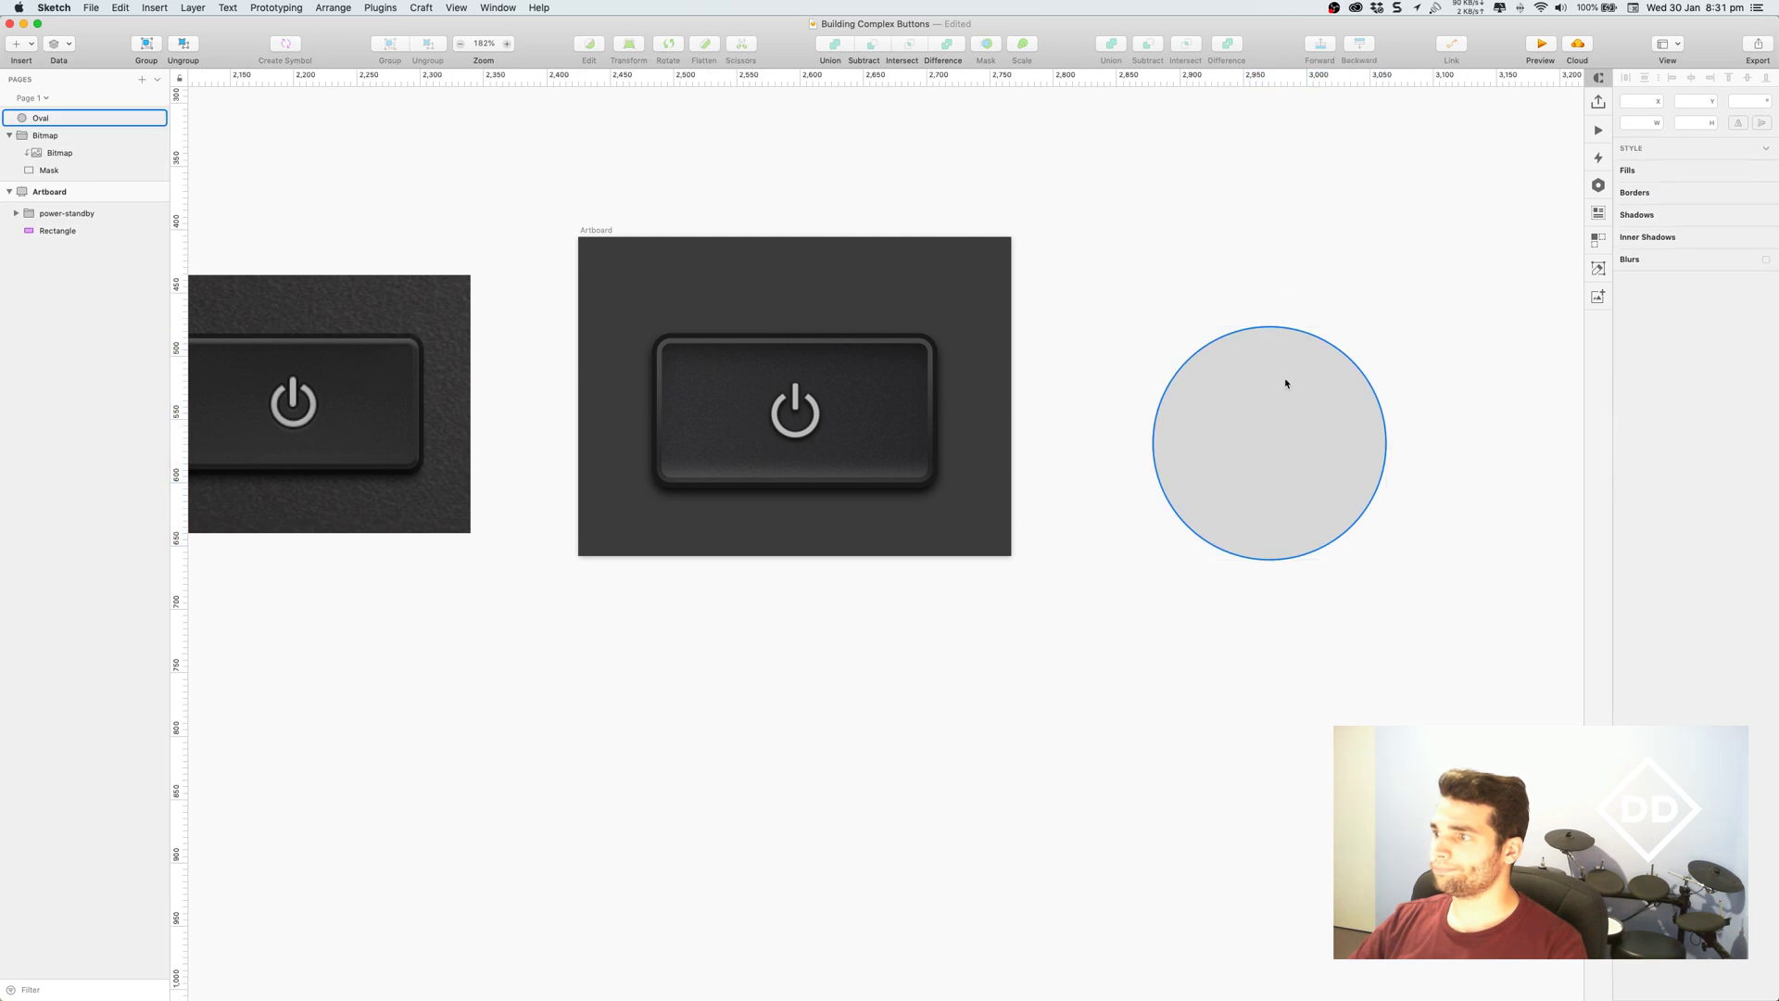
pyautogui.moveTo(1280, 425); pyautogui.dragTo(1246, 403)
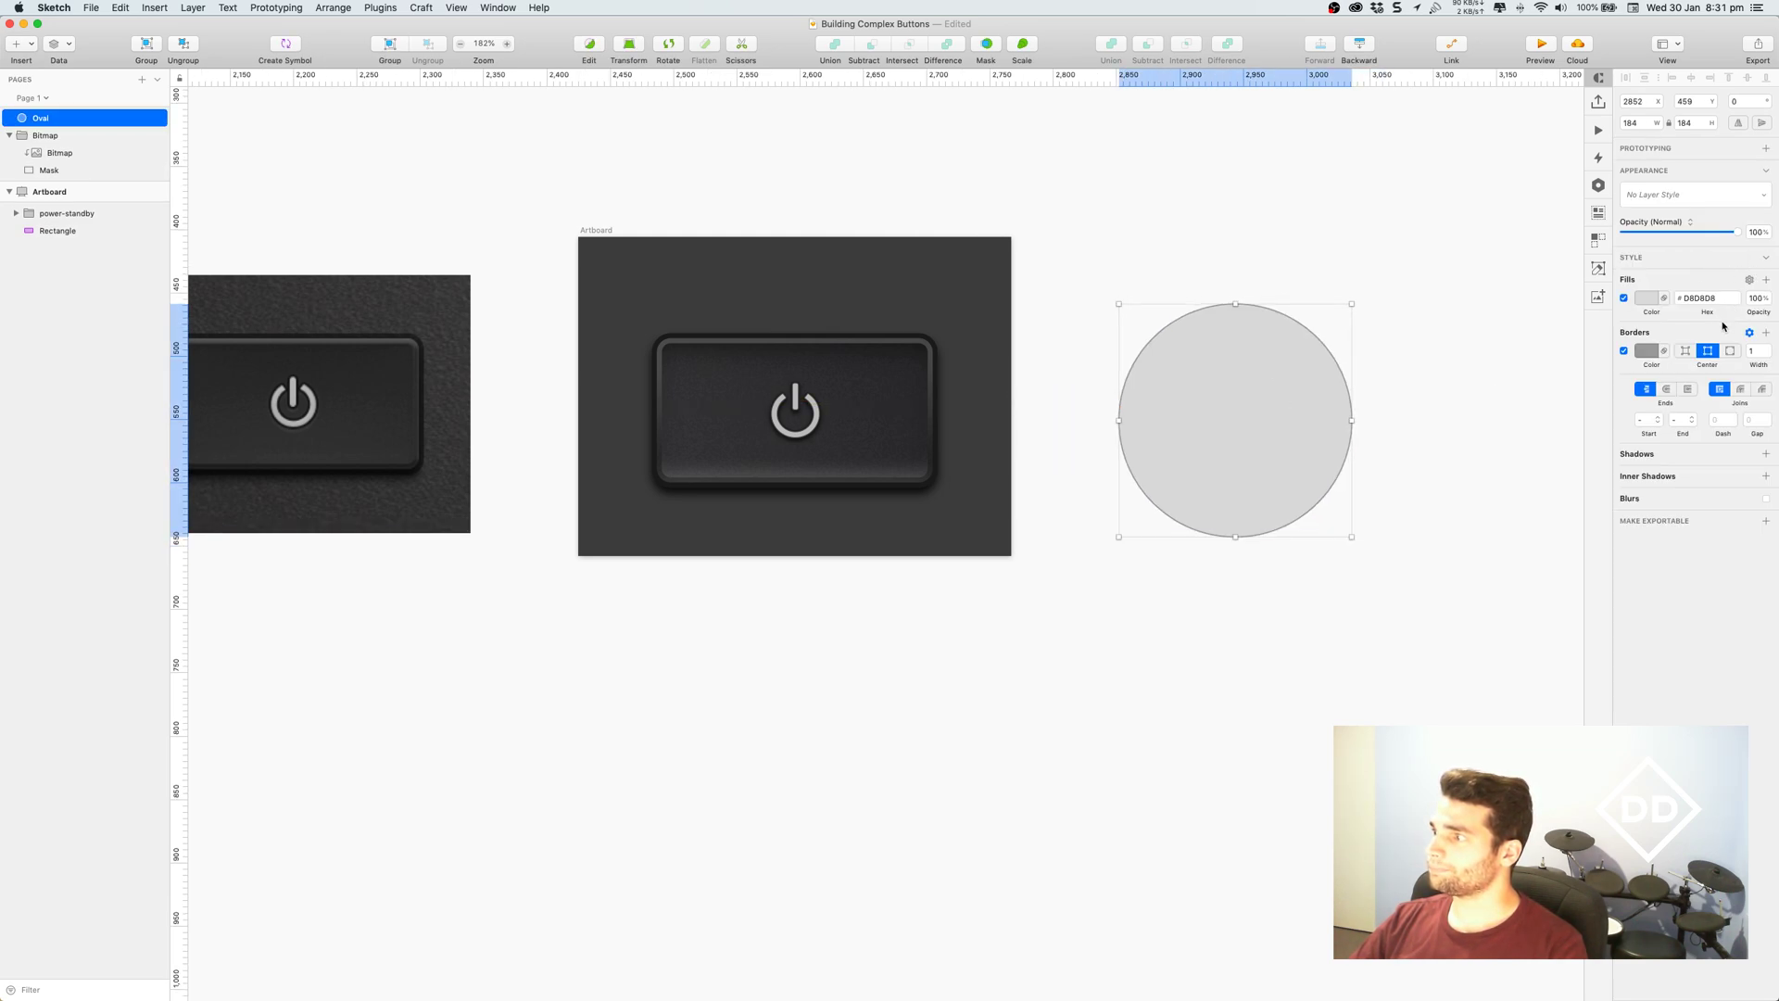
# Apply the saved "Complex-af Button" layer style to the circle.
pyautogui.click(1689, 196)
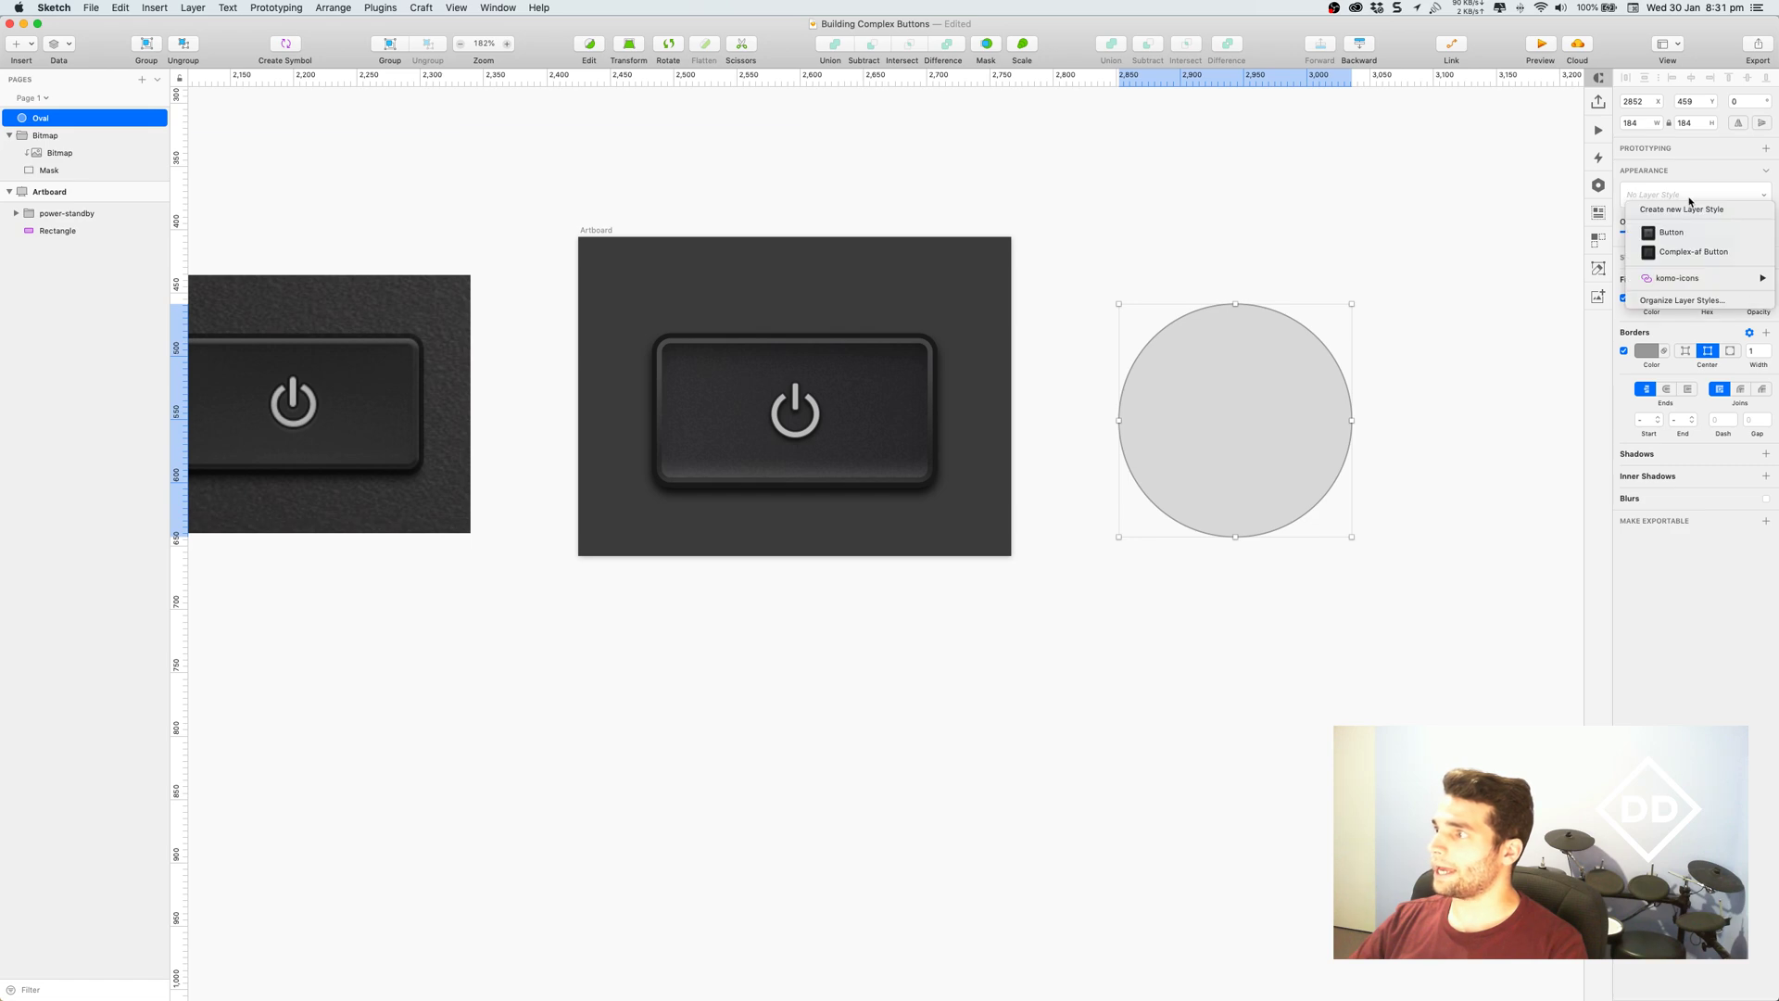
pyautogui.click(1698, 254)
pyautogui.click(1415, 294)
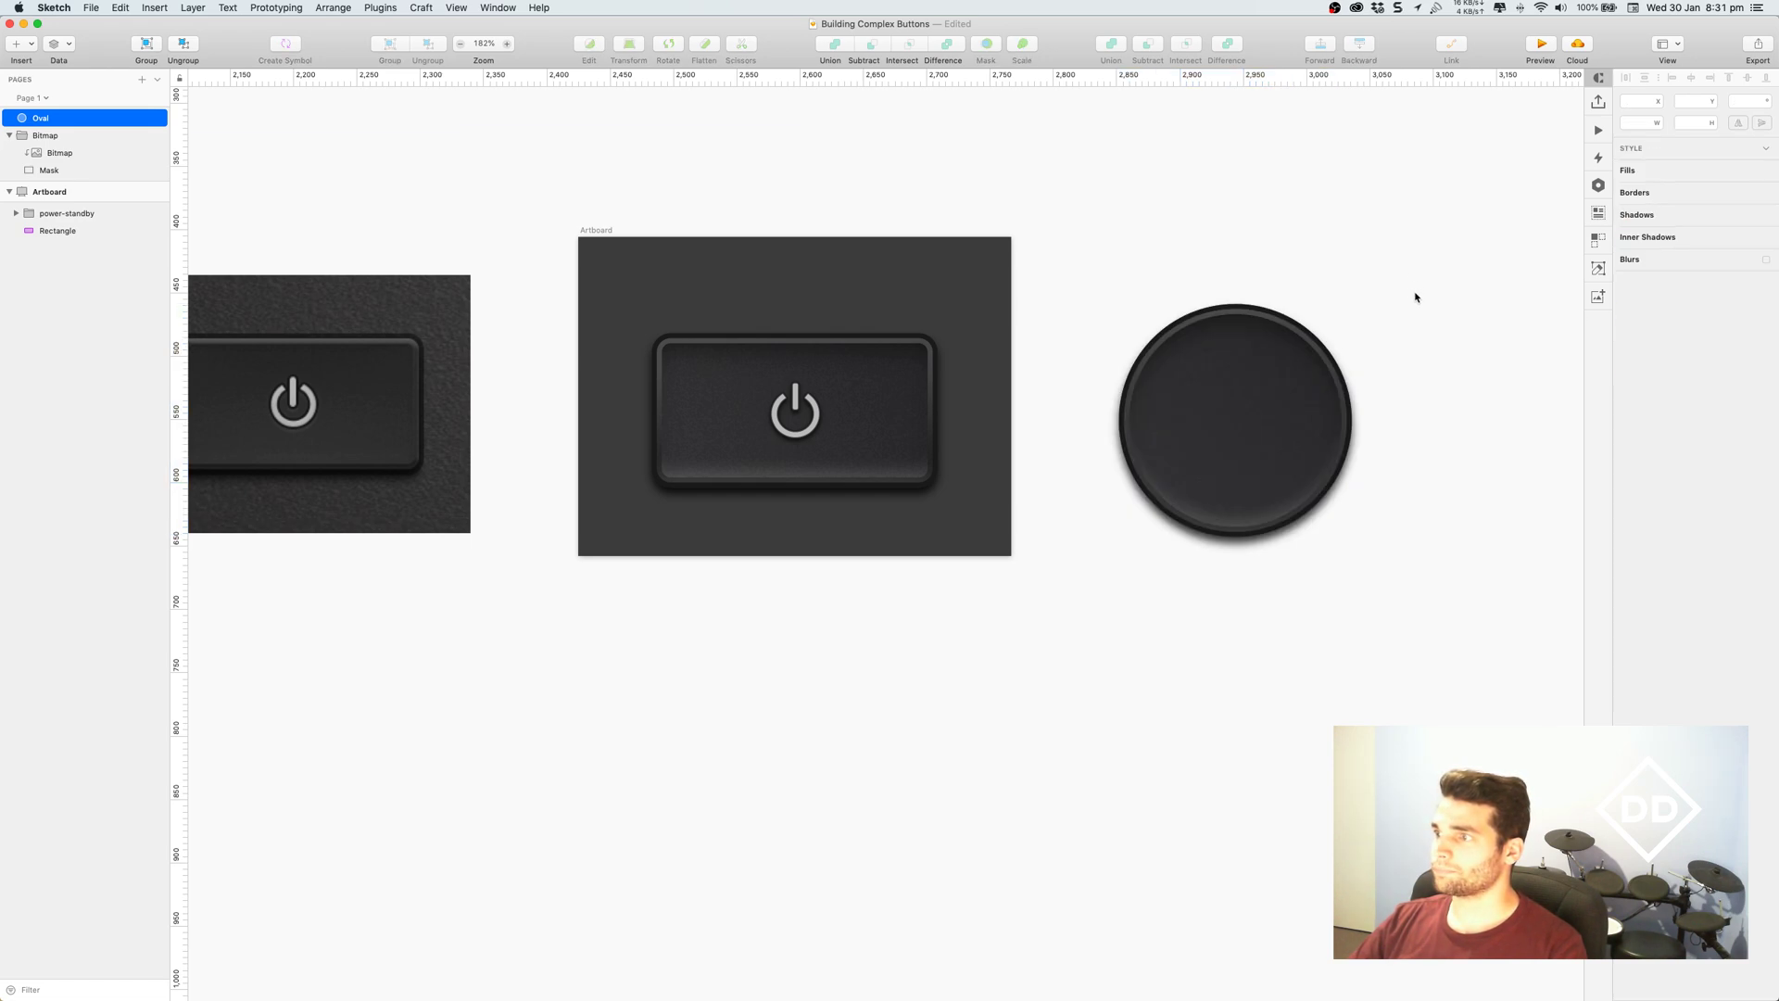
# Move the styled circle up slightly to line up with the artboard's vertical centre, and compare it with the reference image and rectangular button.
pyautogui.hscroll(-2, 1423, 544)
pyautogui.moveTo(1261, 380); pyautogui.dragTo(1250, 357)
pyautogui.click(1316, 614)
pyautogui.scroll(-3, 1306, 558)
pyautogui.scroll(-5, 1308, 559)
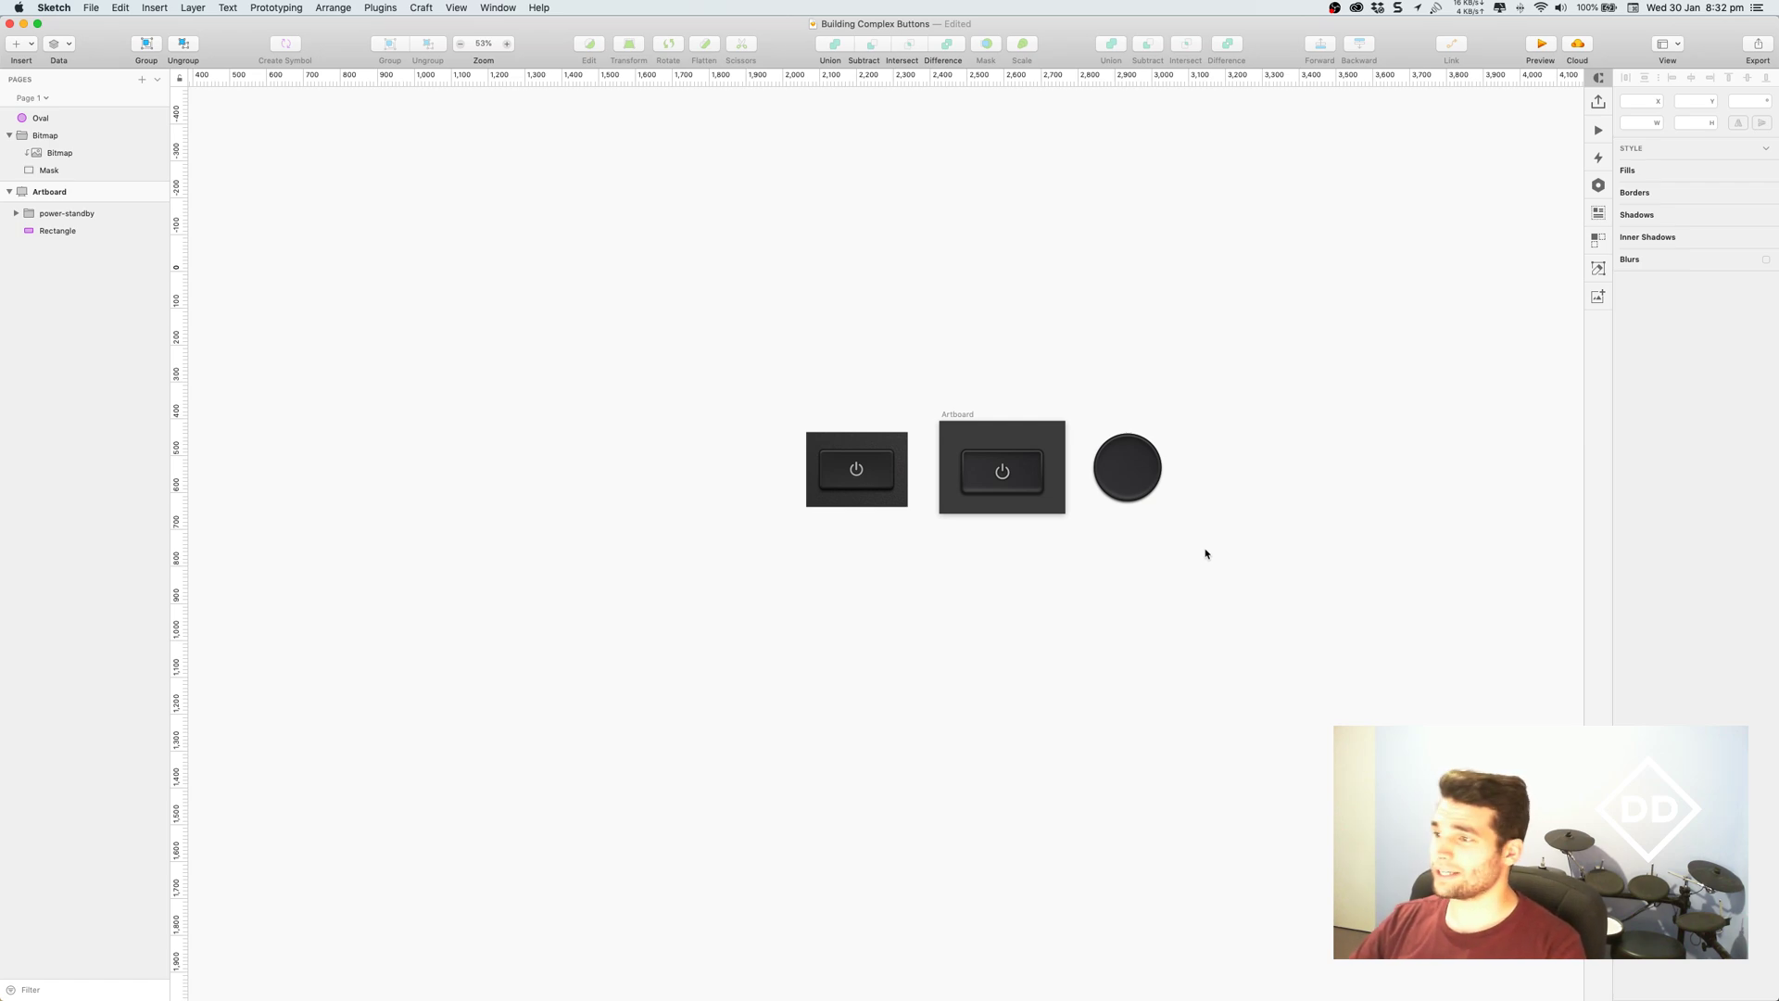
pyautogui.scroll(4, 1170, 525)
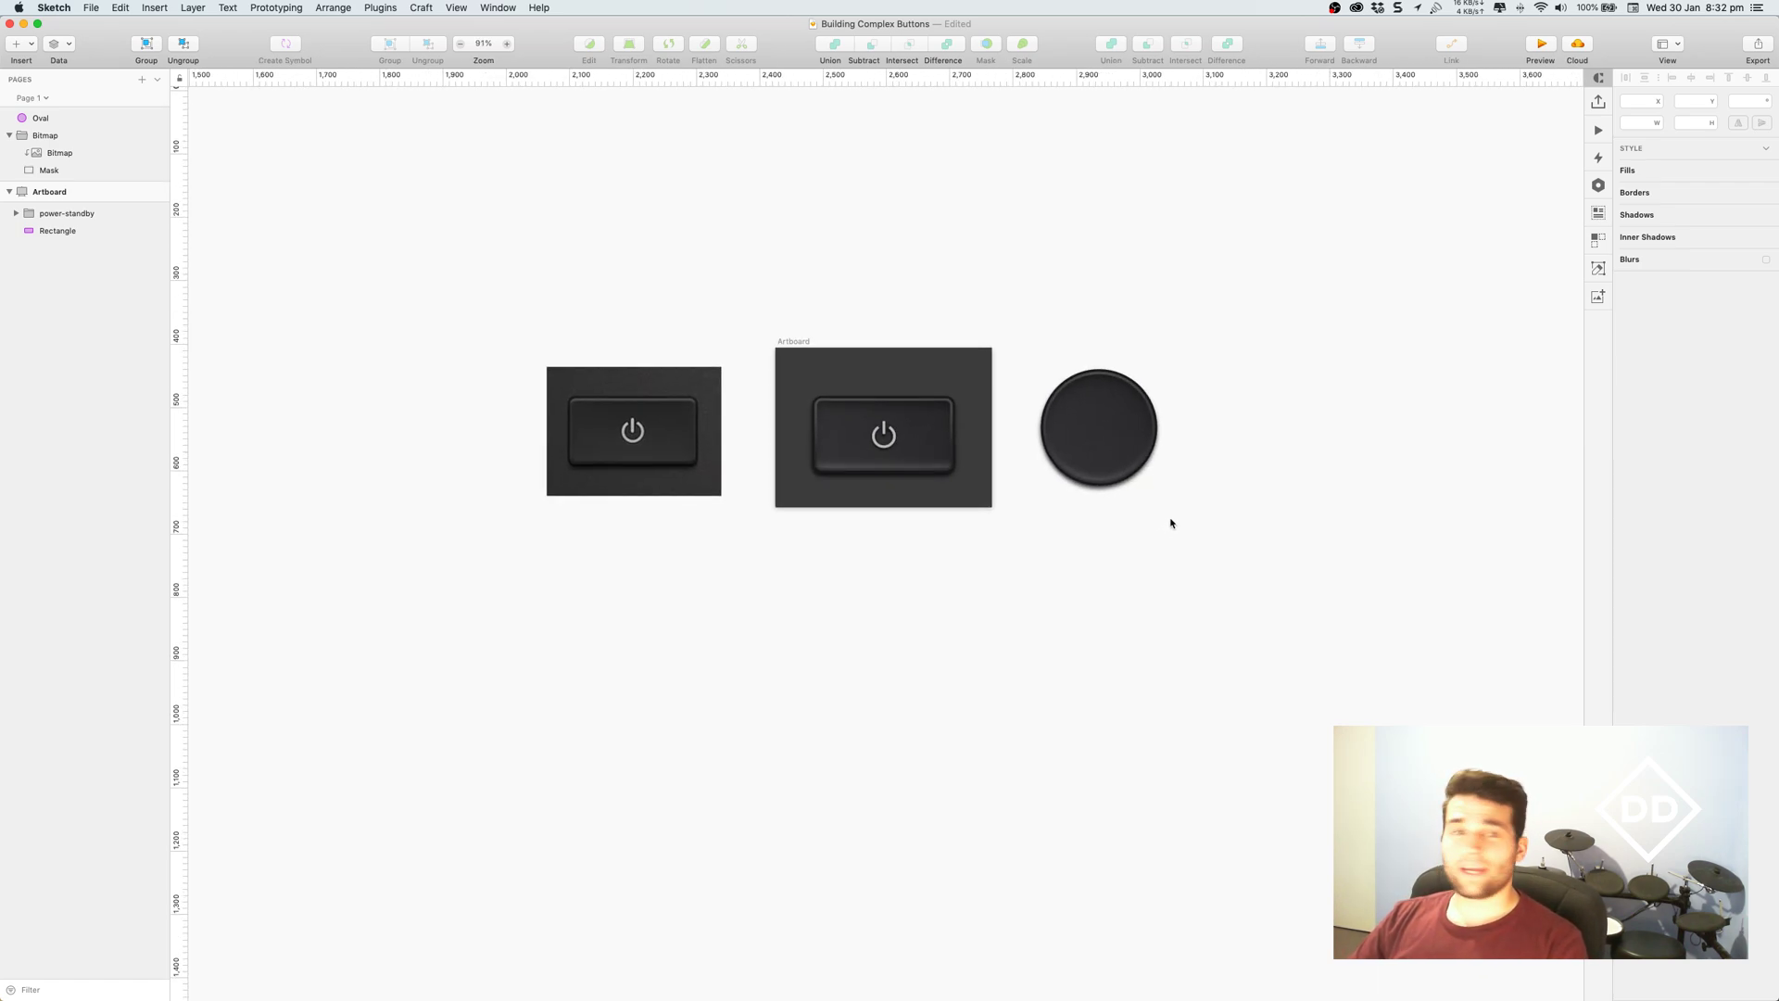